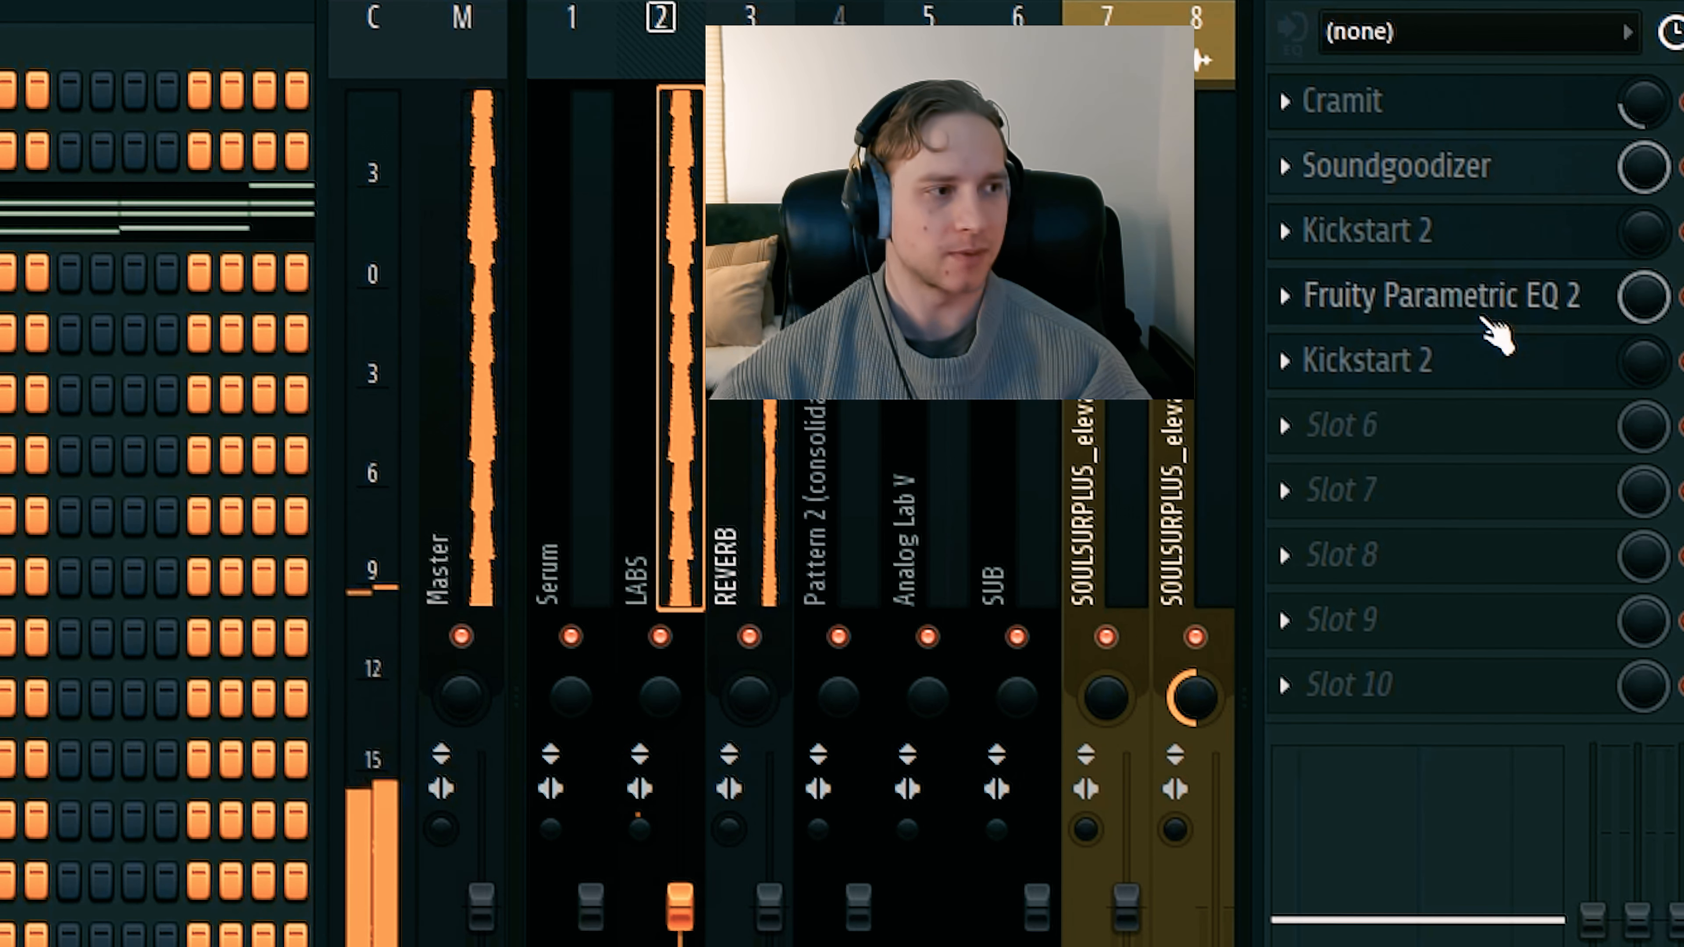
Inspect the Fruity Parametric EQ 2 curve on the LABS mixer track, close it and hide the mixer
left_click(1512, 296)
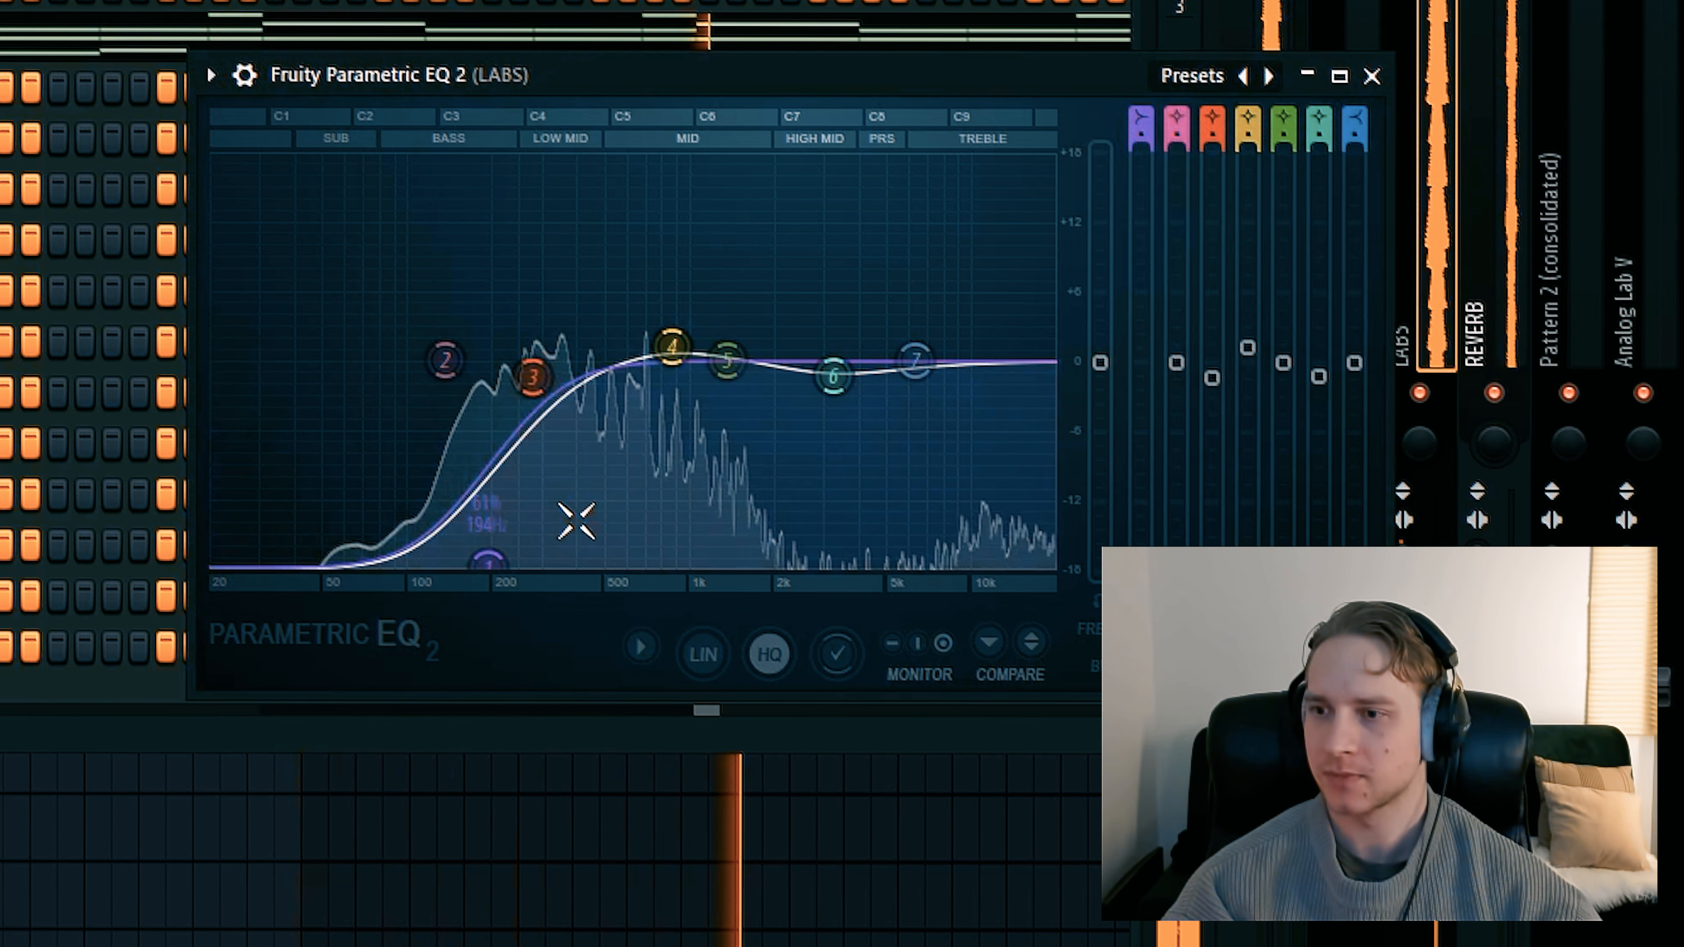
left_click(1371, 77)
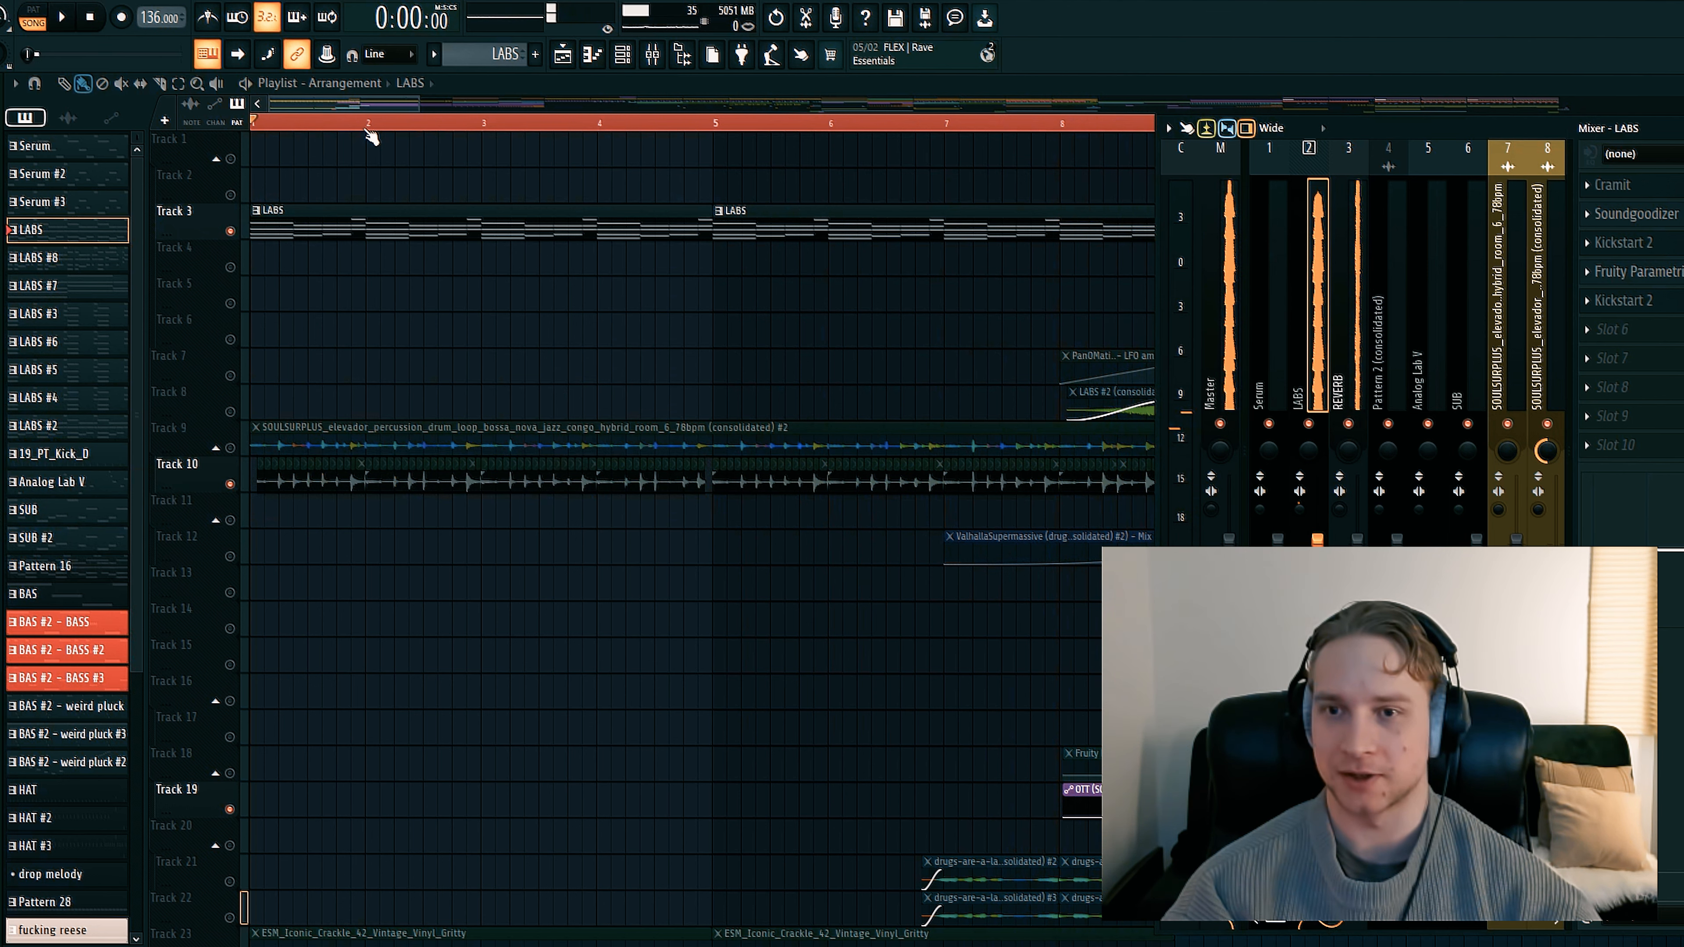
scroll(366, 130, "up", 4)
key("F9")
Unmute the SOULSURPLUS percussion loop on Track 9 and look over the intro clips
left_click(231, 448)
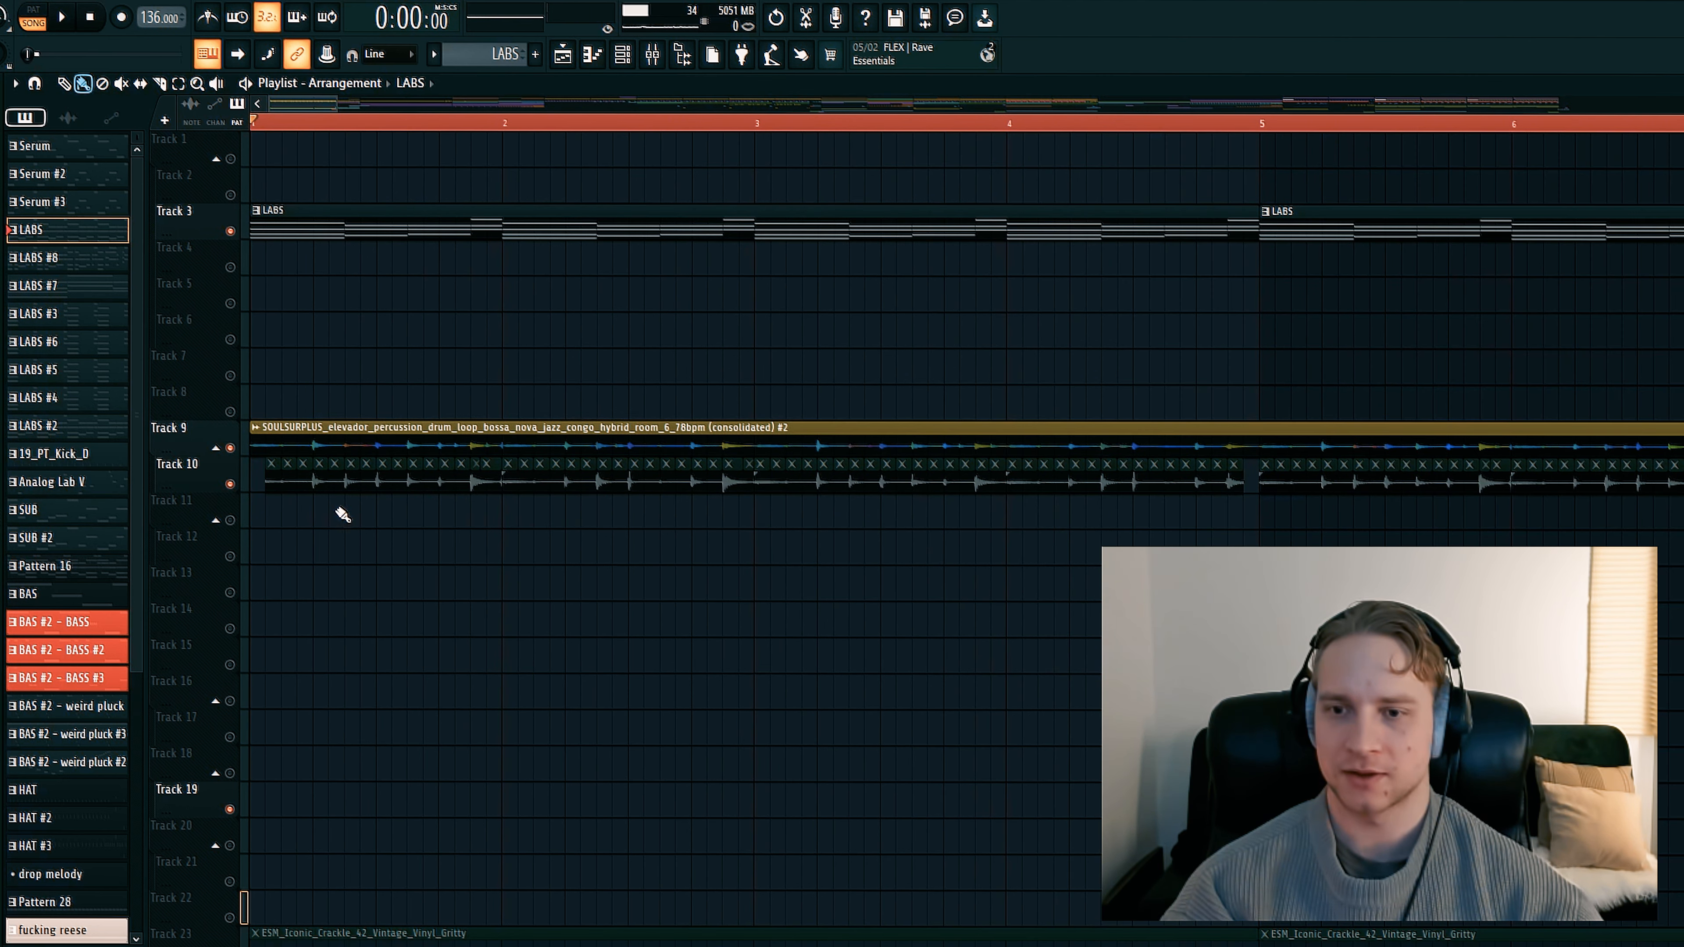
scroll(387, 311, "down", 3)
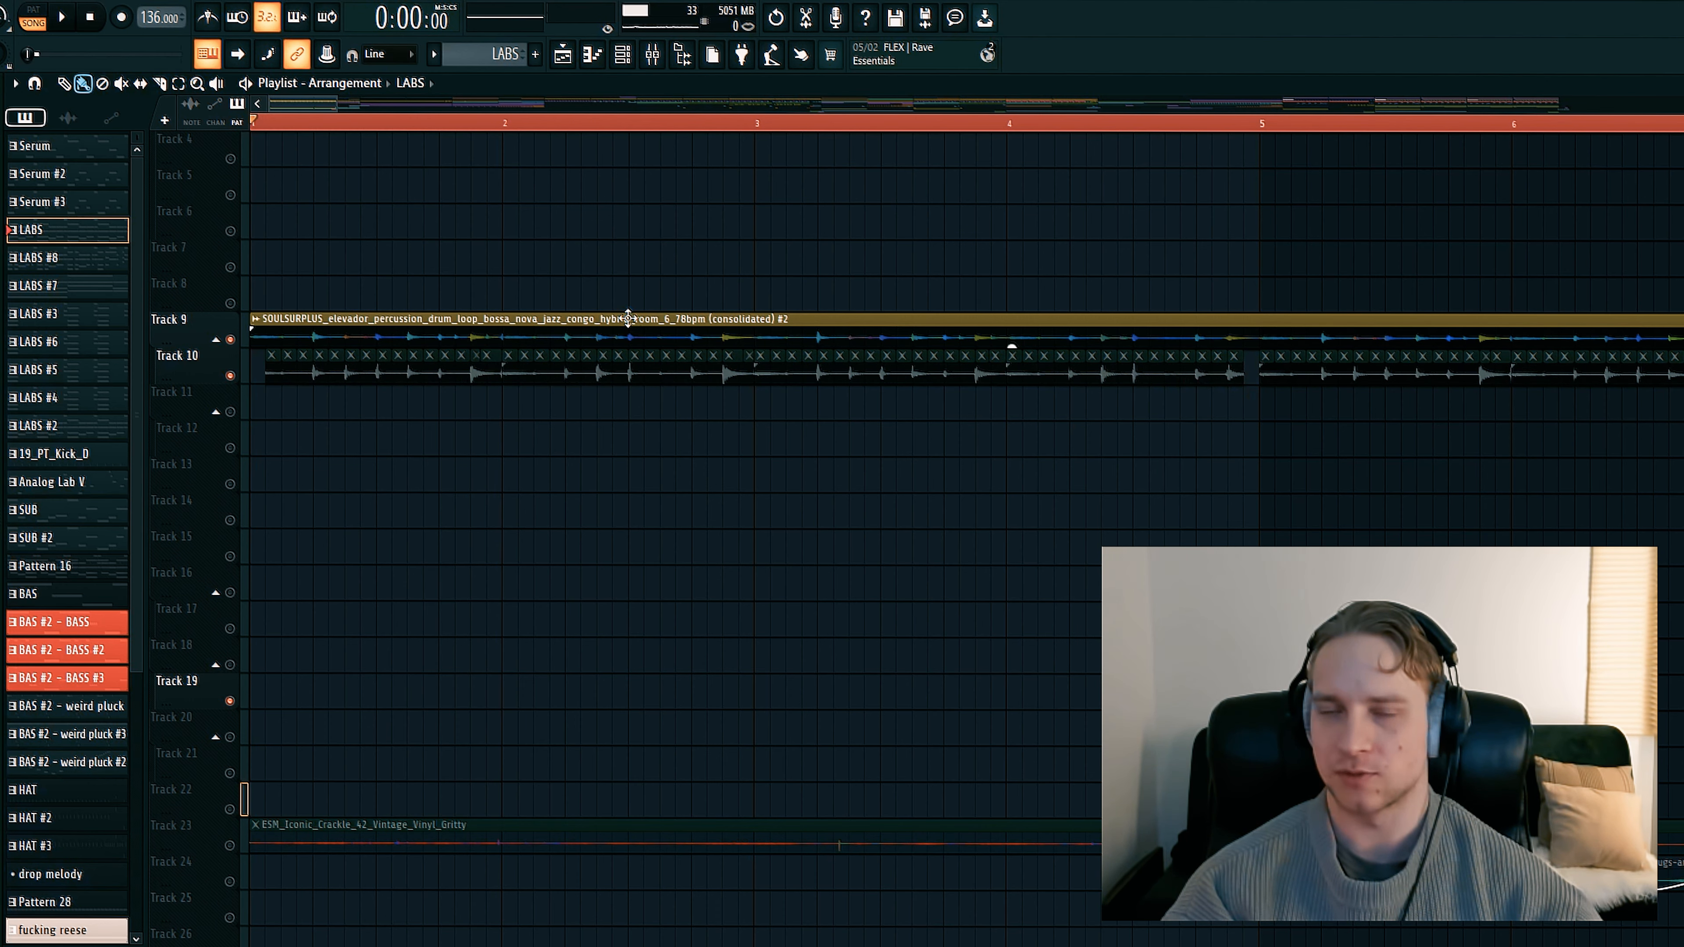
scroll(459, 130, "down", 4)
scroll(223, 237, "up", 3)
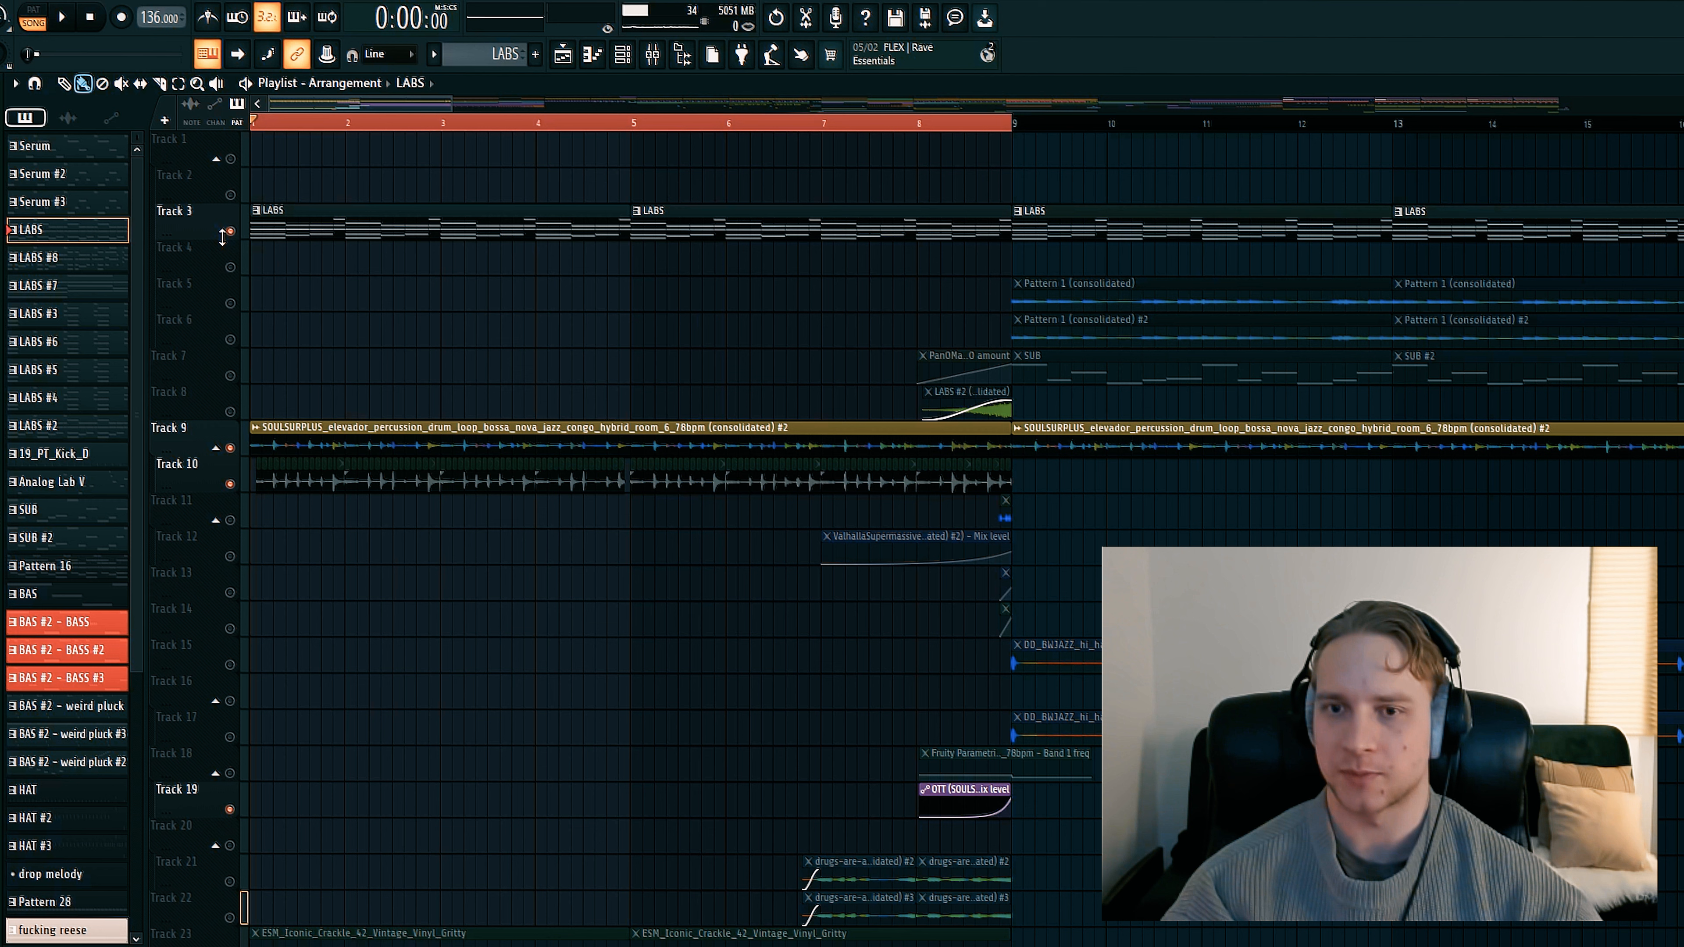
Play the intro percussion with the LABS pattern on Track 3 muted, and bring Track 3 back in during playback
left_click(230, 232)
key("space")
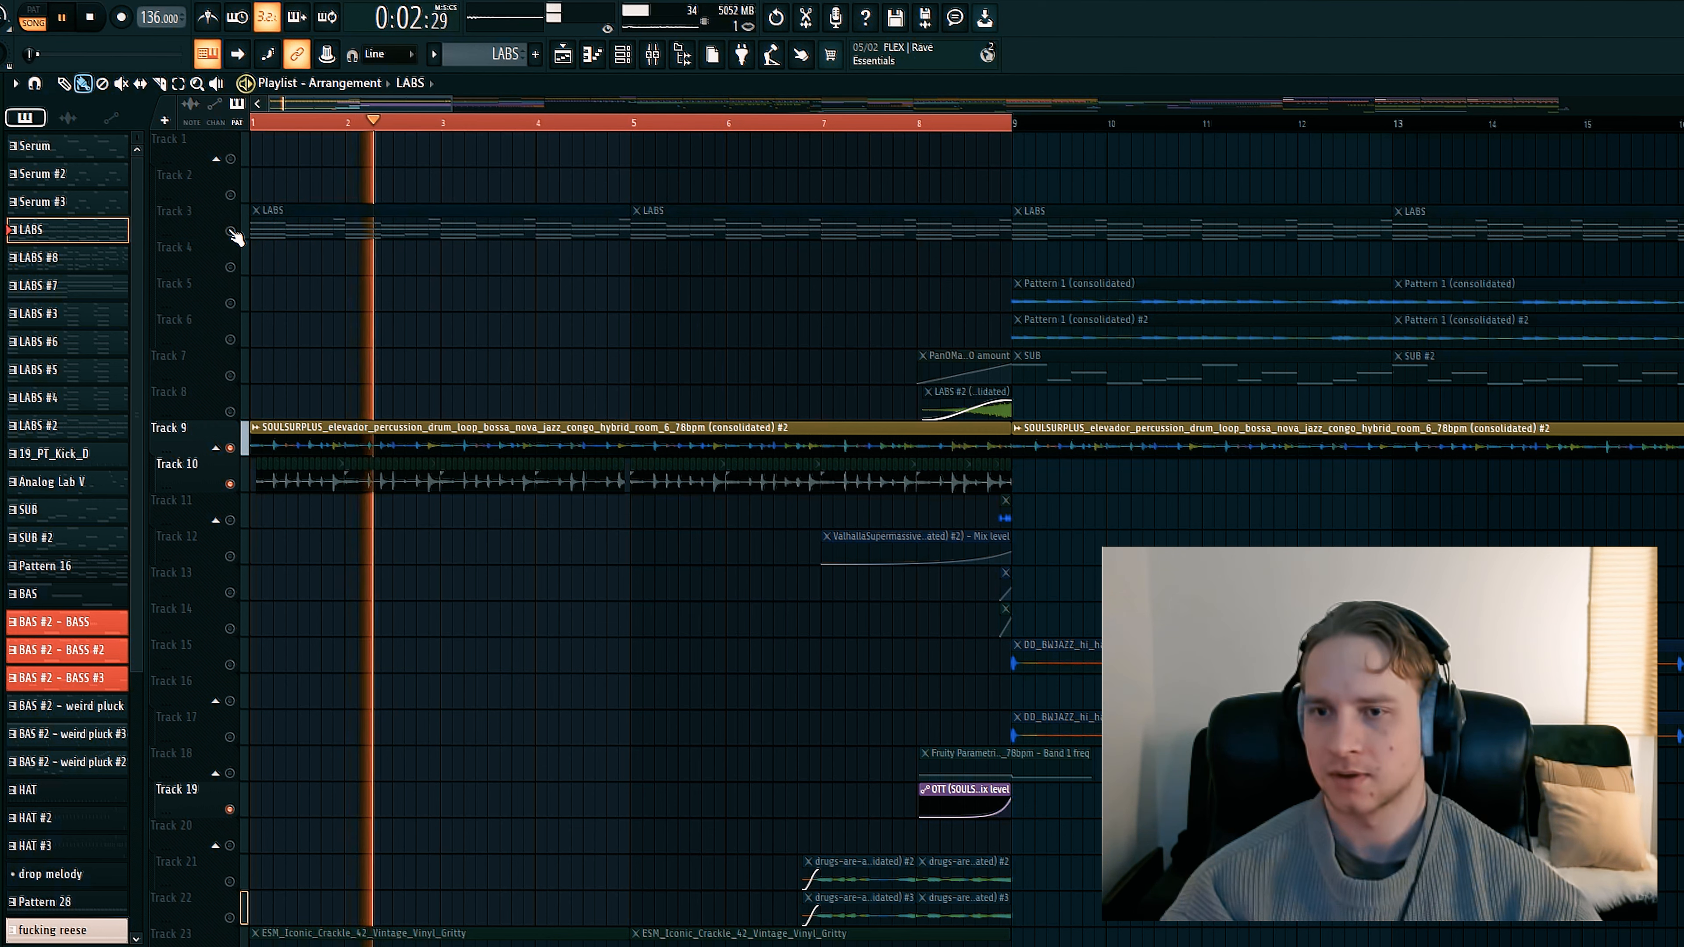
left_click(231, 232)
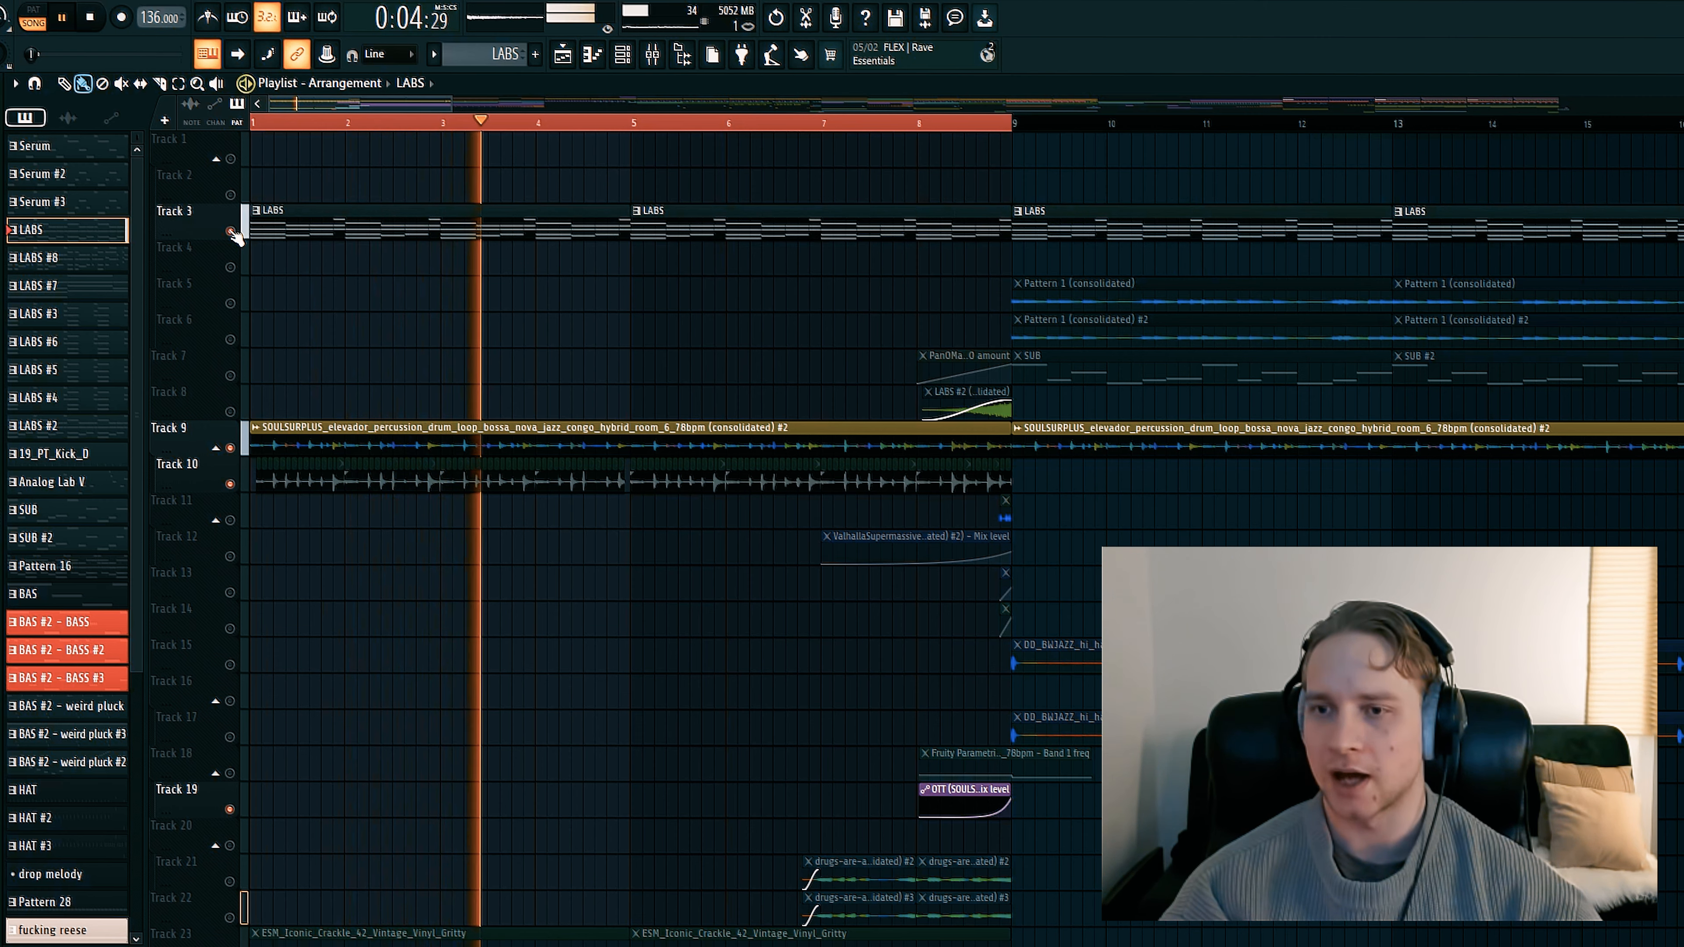
scroll(421, 125, "down", 2)
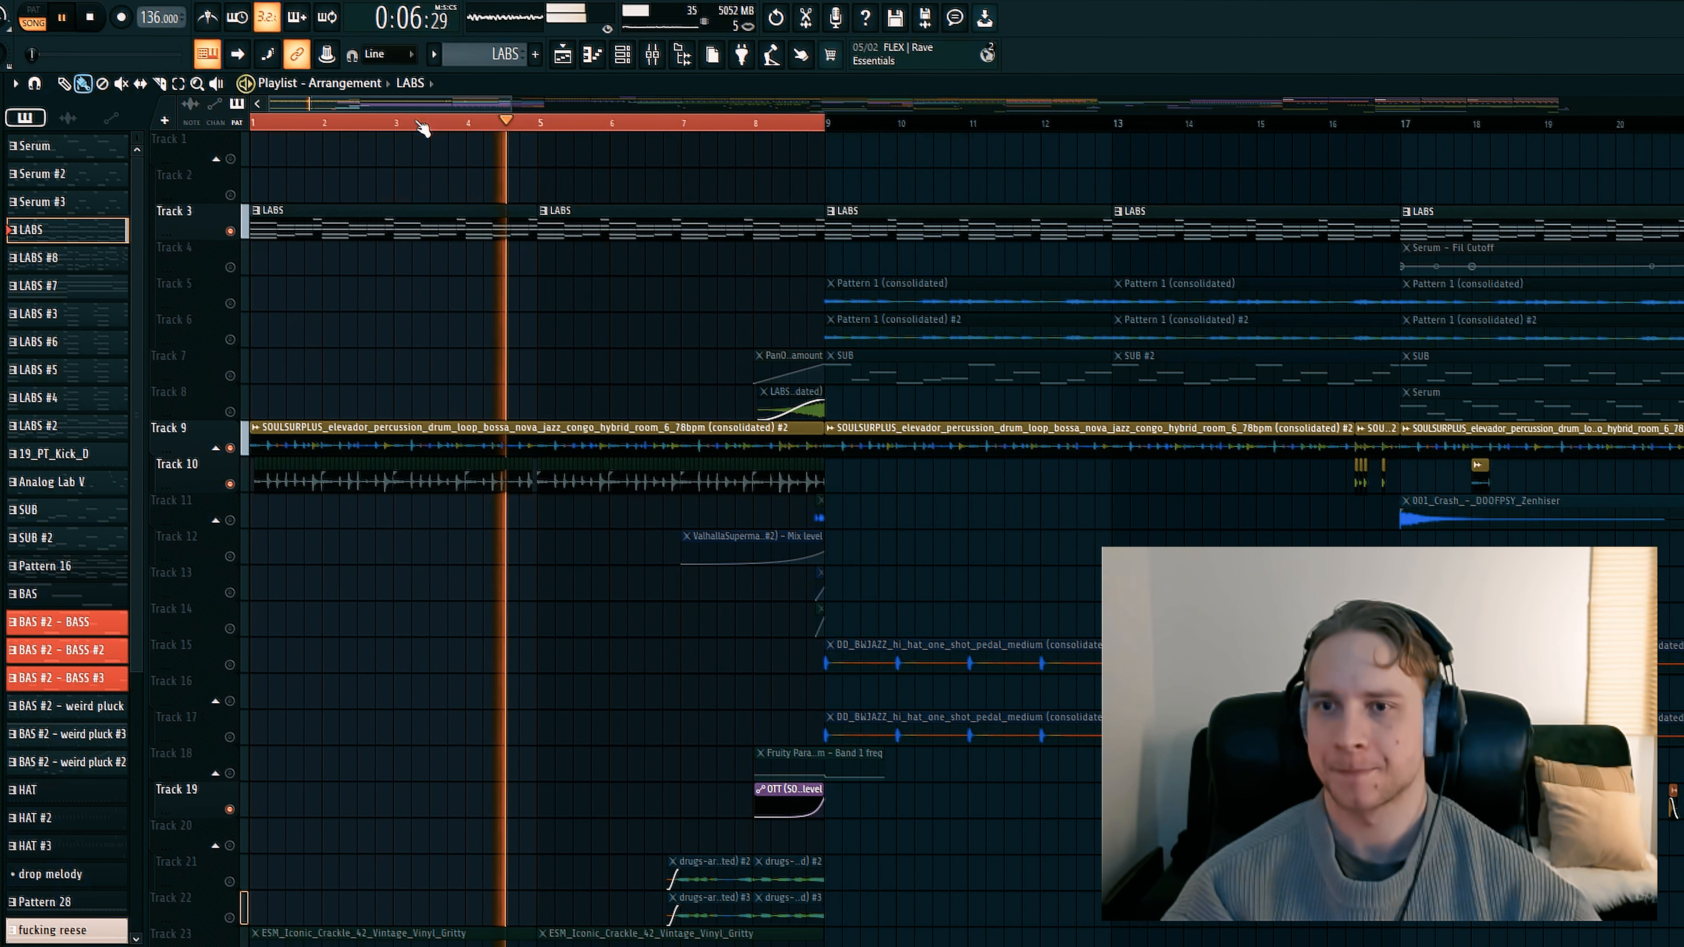
Unmute the ESM_Iconic_Crackle vinyl clips on Track 23, mute the percussion on Track 9 and play the intro
scroll(431, 189, "down", 1)
scroll(430, 193, "down", 4)
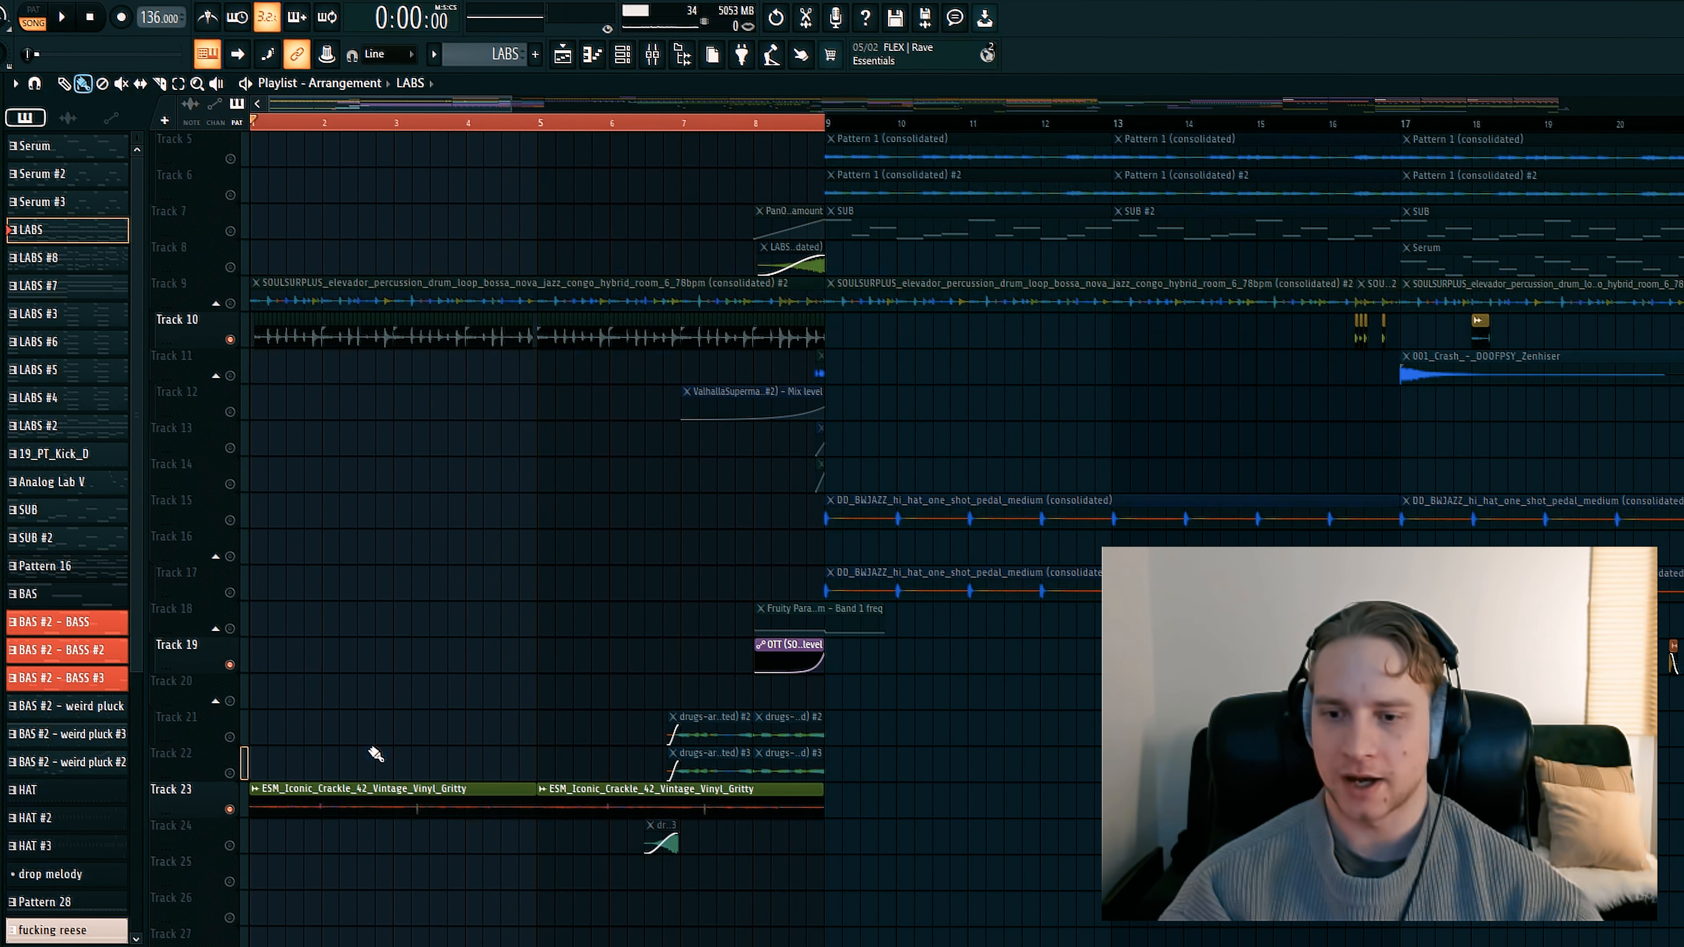
scroll(445, 295, "down", 5)
scroll(341, 300, "up", 4)
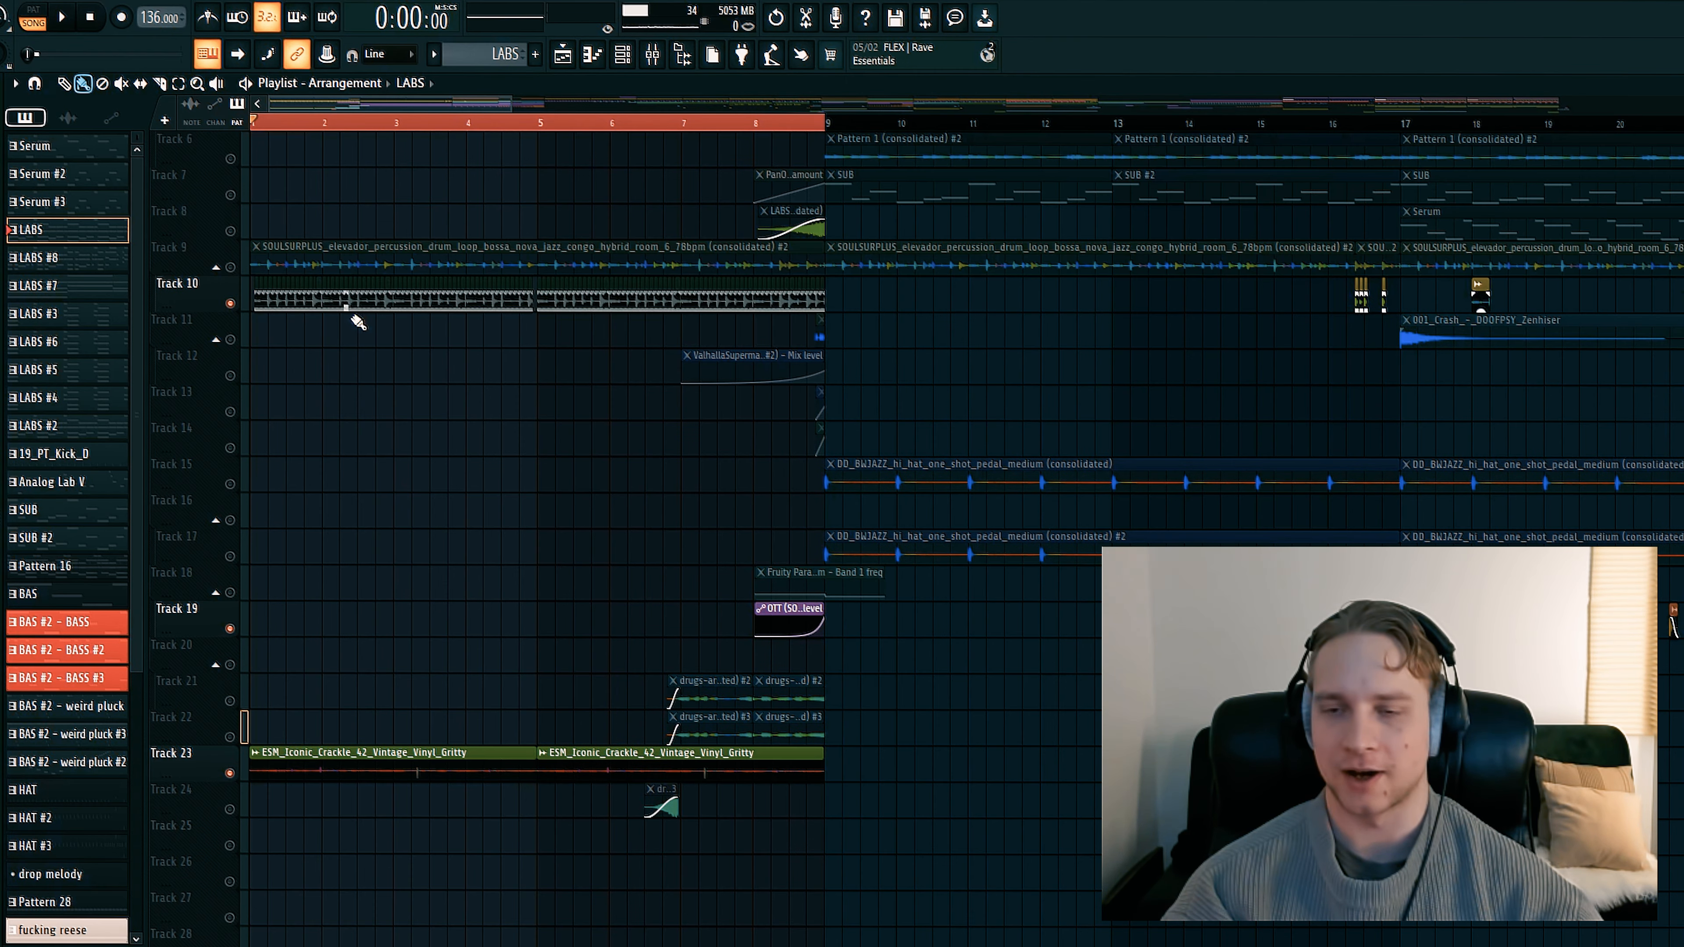
key("space")
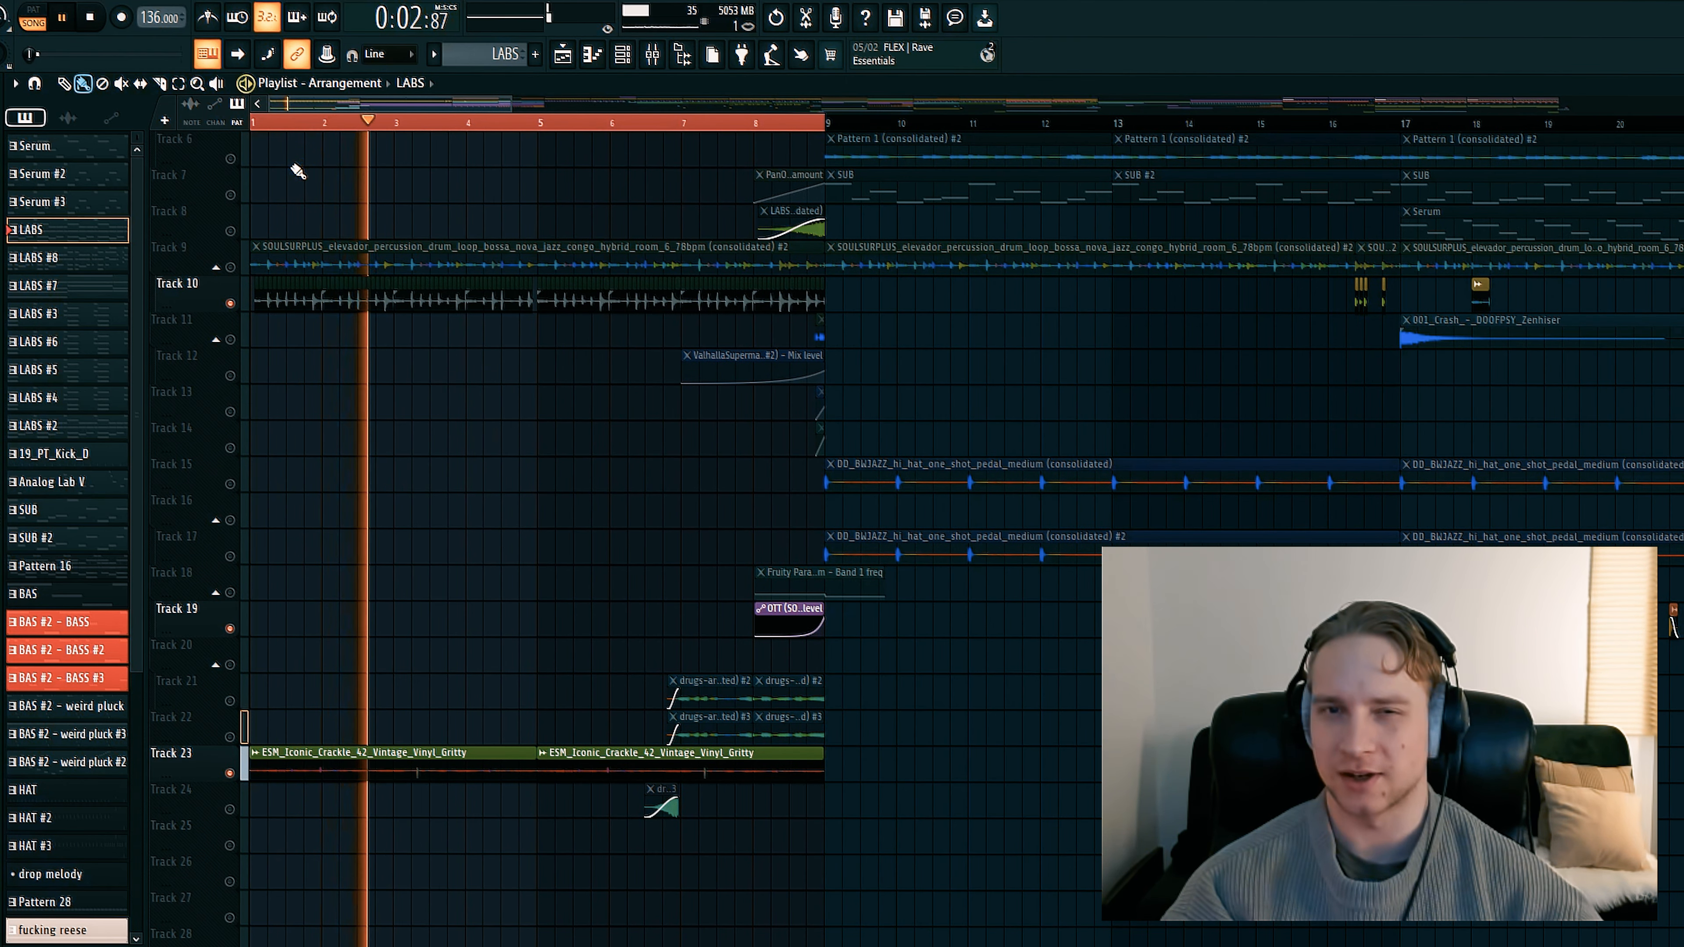
Bring the Track 9 percussion and the Track 3 LABS pattern back in, and stop playback
scroll(292, 361, "up", 1)
scroll(238, 318, "up", 3)
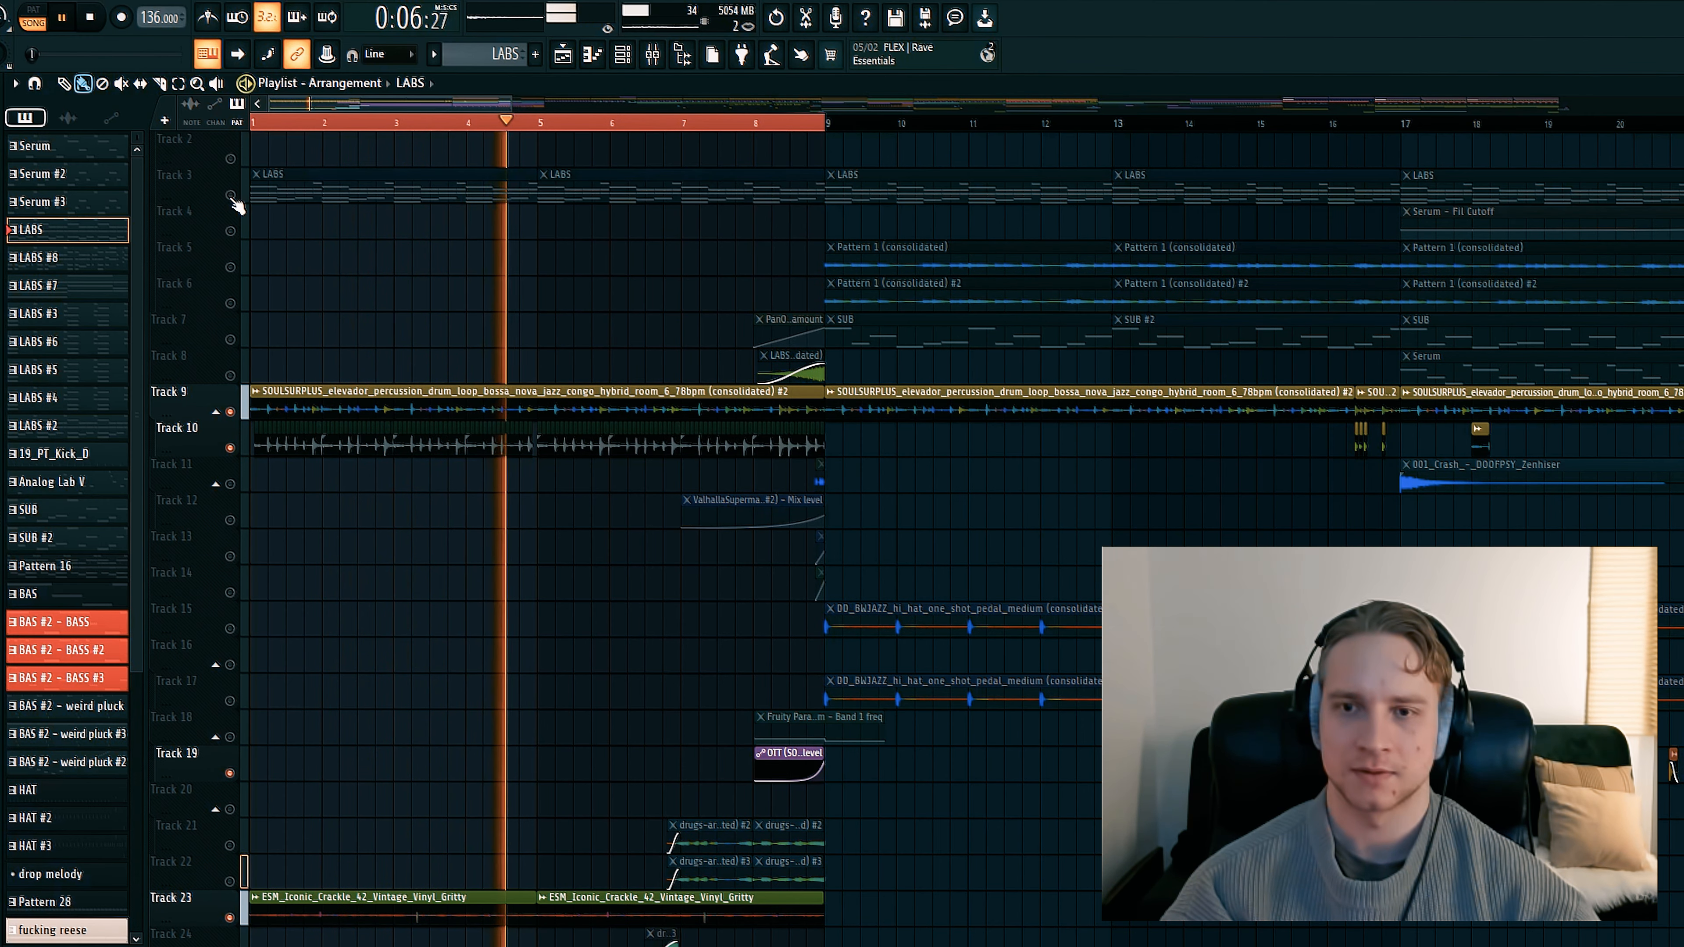
key("space")
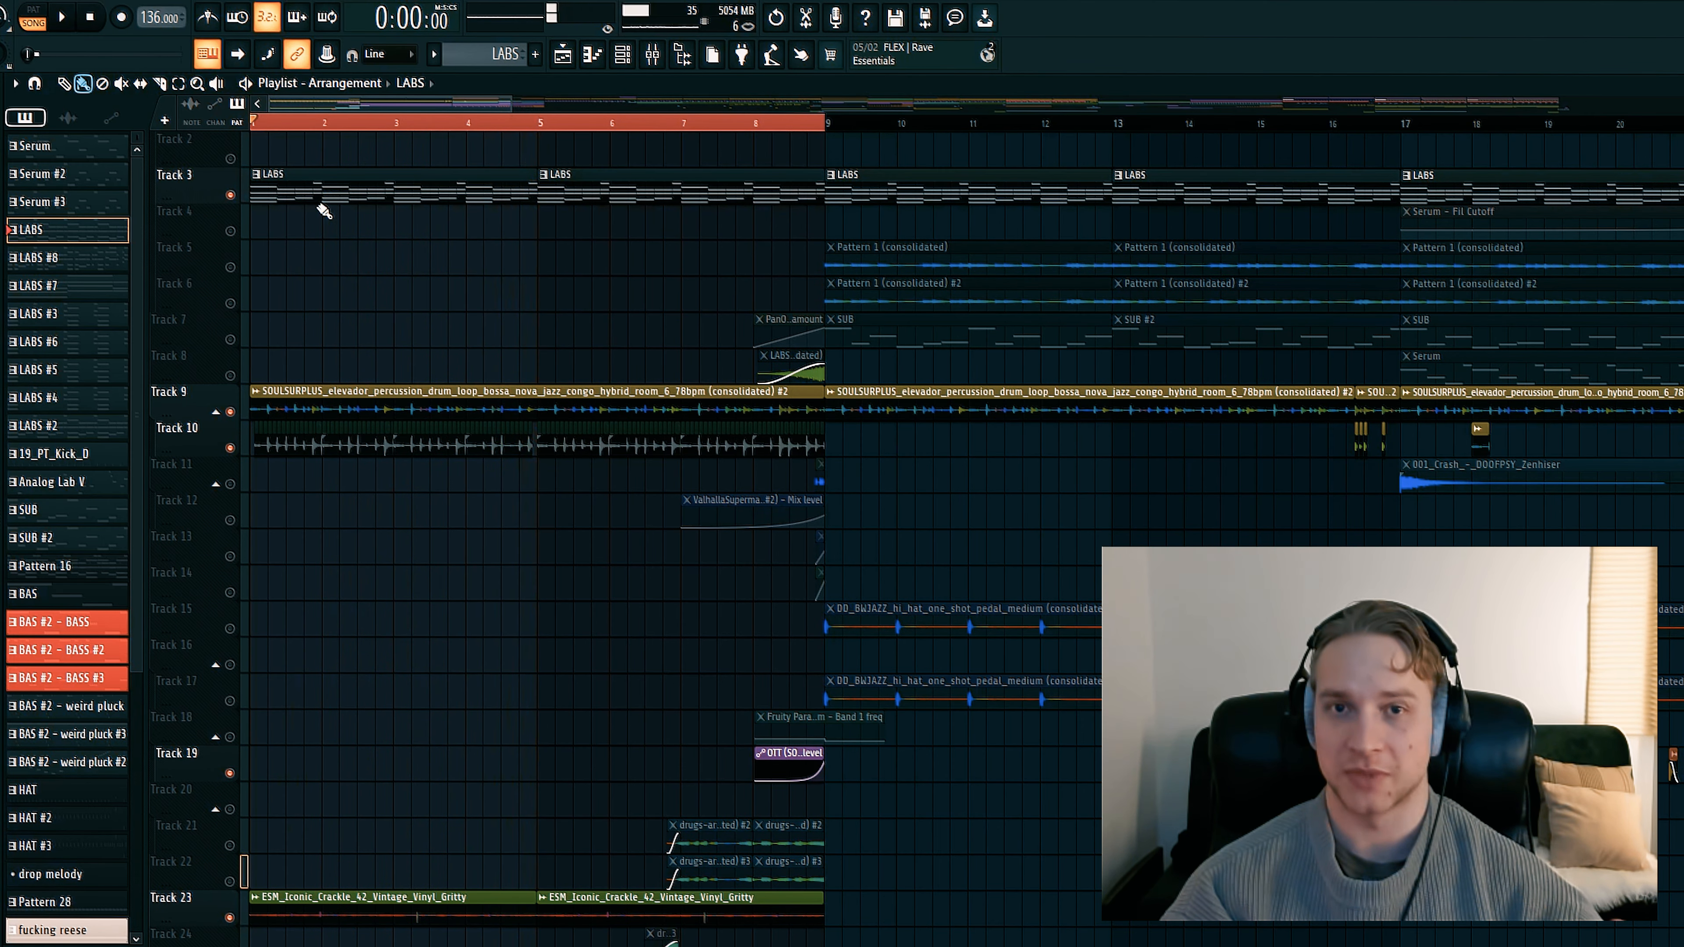
Unmute the vocal clips on Tracks 21 and 22 near the end of the intro
scroll(357, 124, "up", 3)
scroll(372, 332, "down", 6)
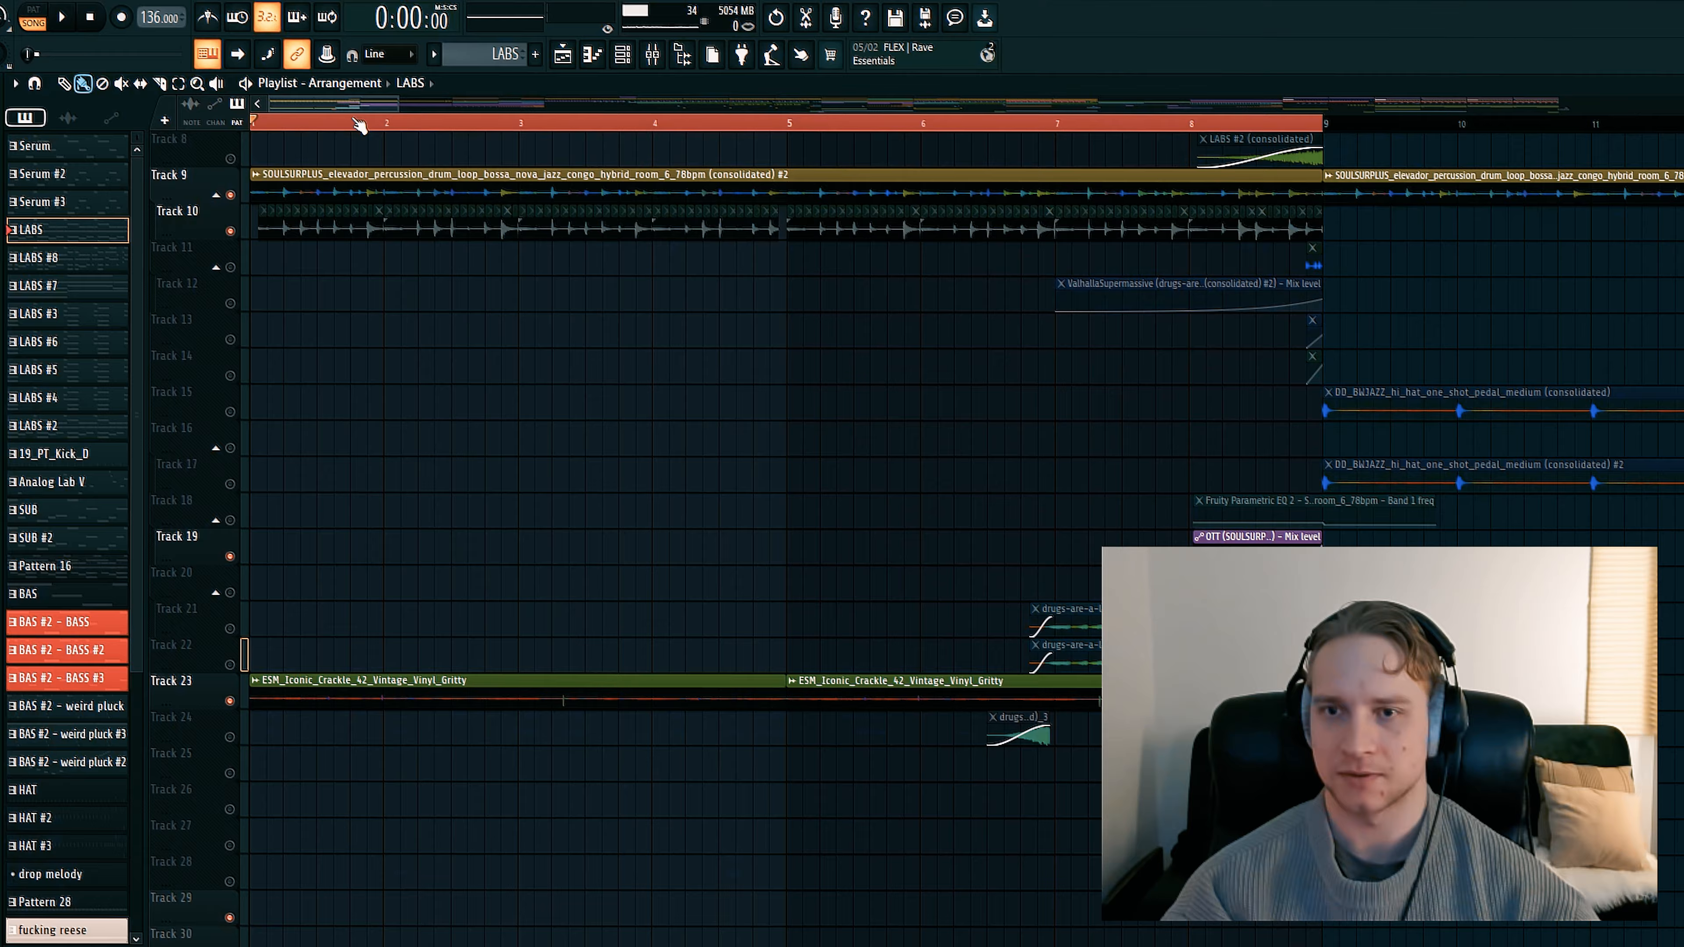
scroll(358, 125, "down", 4)
scroll(346, 683, "right", 2)
scroll(346, 683, "up", 1)
left_click(231, 664)
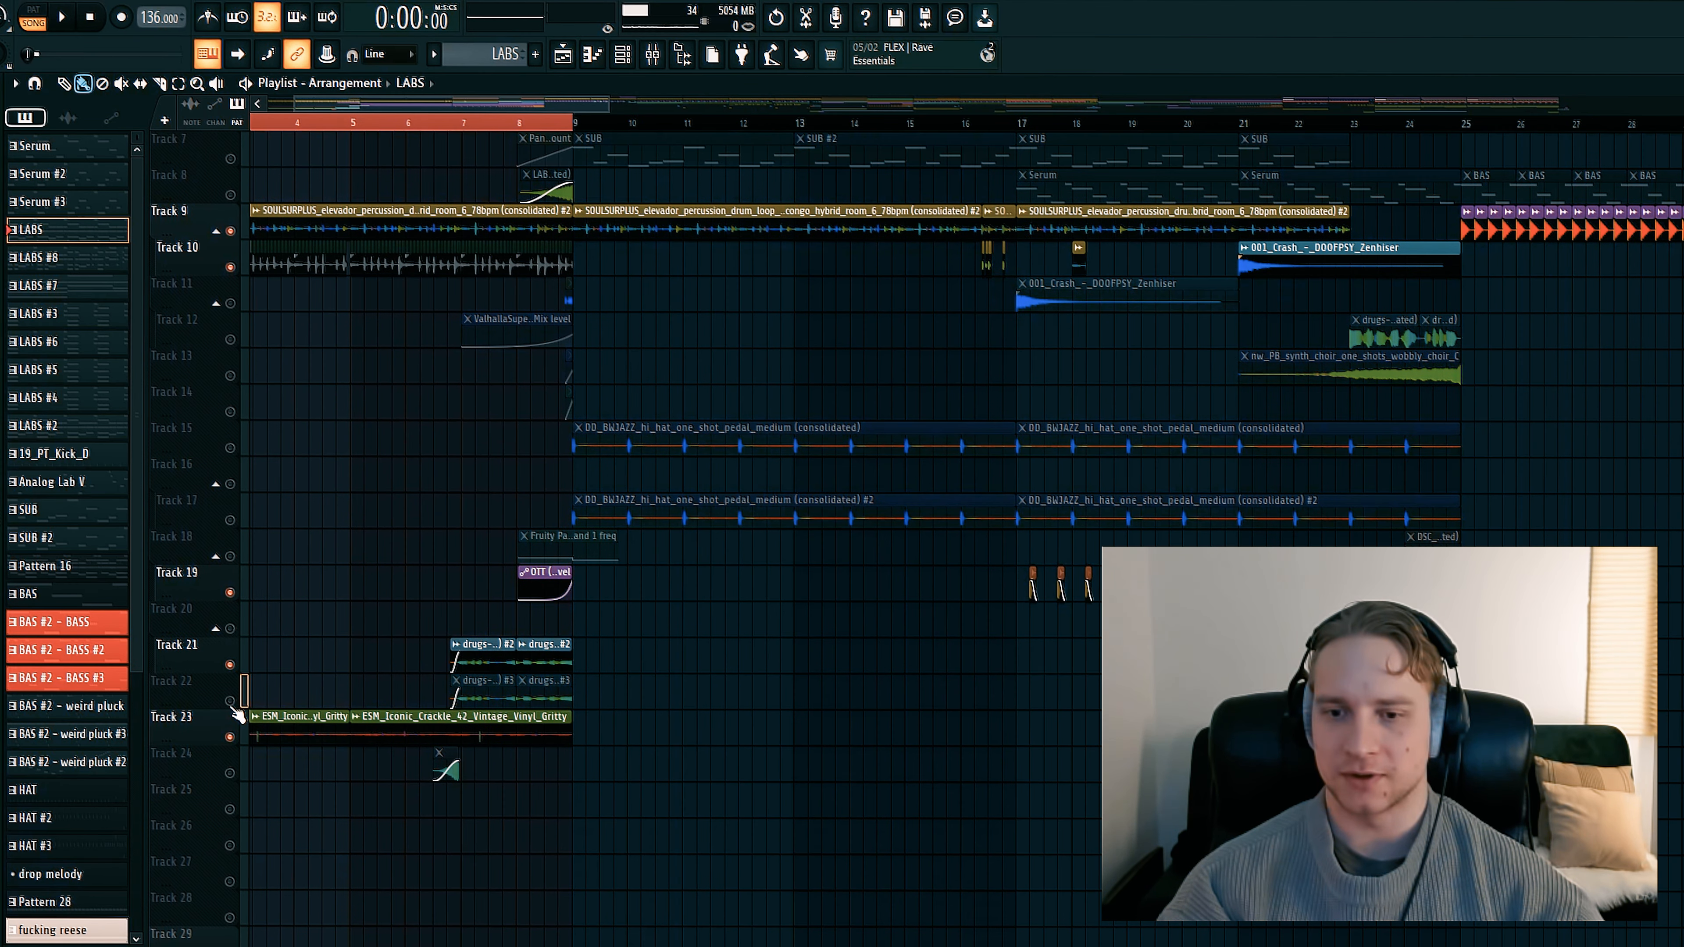
left_click(231, 702)
Mute the vinyl crackle on Track 23, the percussion on Tracks 10 and 9, and the LABS pattern on Track 3
left_click(232, 737)
left_click(232, 268)
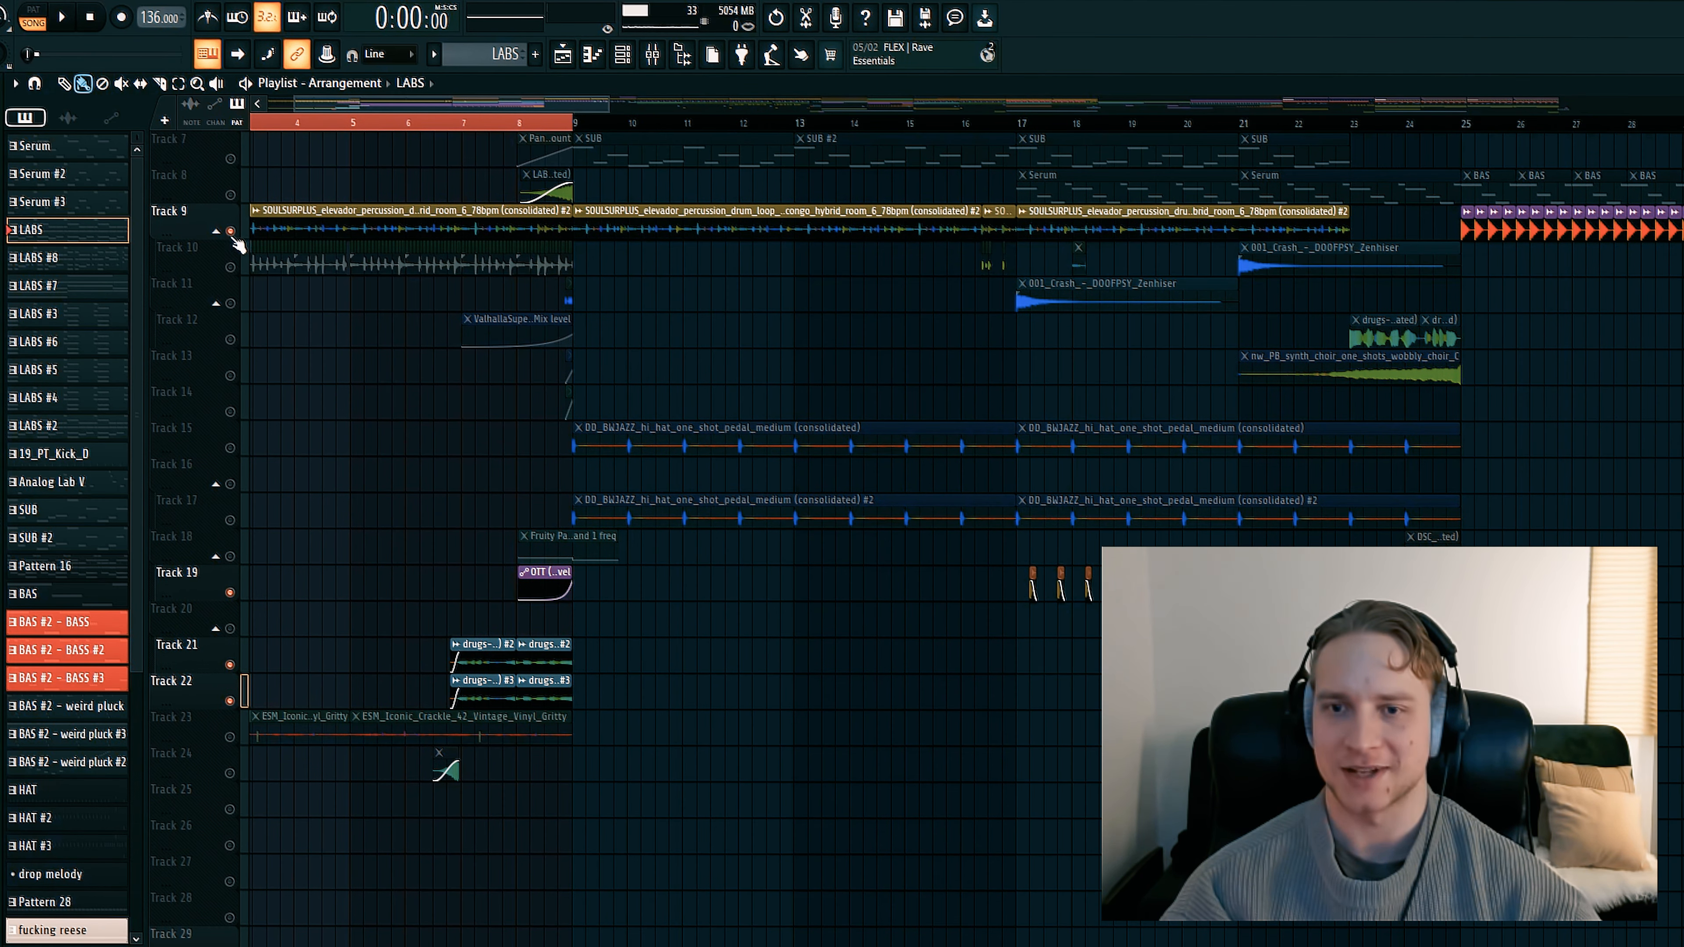
left_click(231, 231)
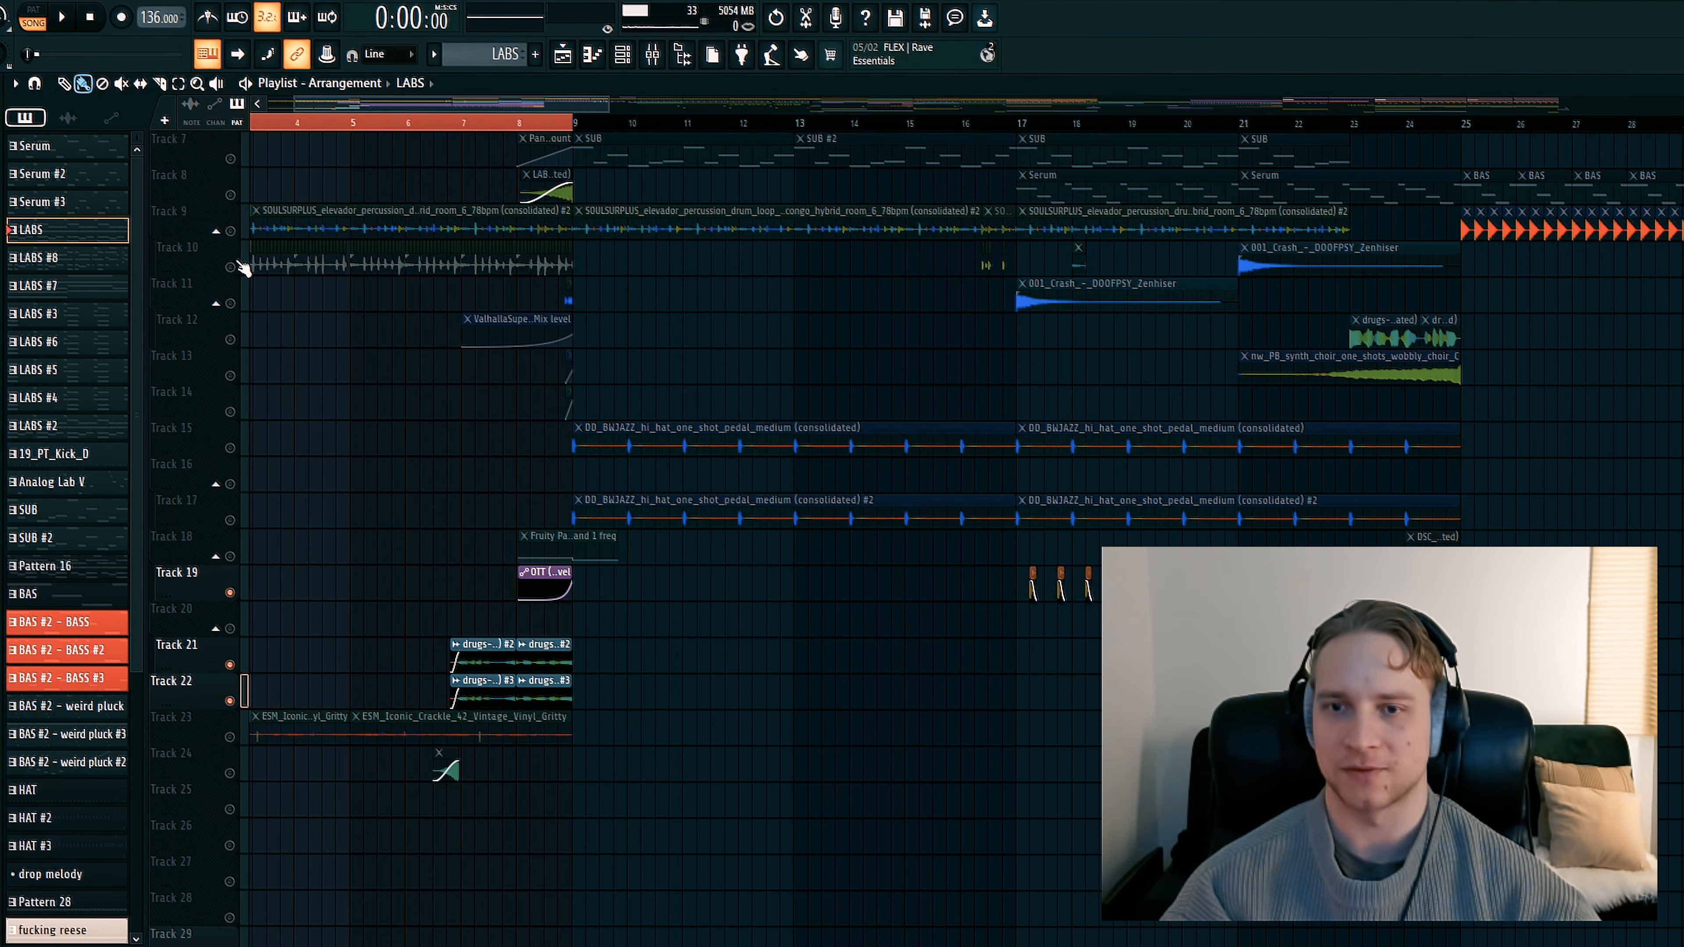
scroll(256, 249, "up", 6)
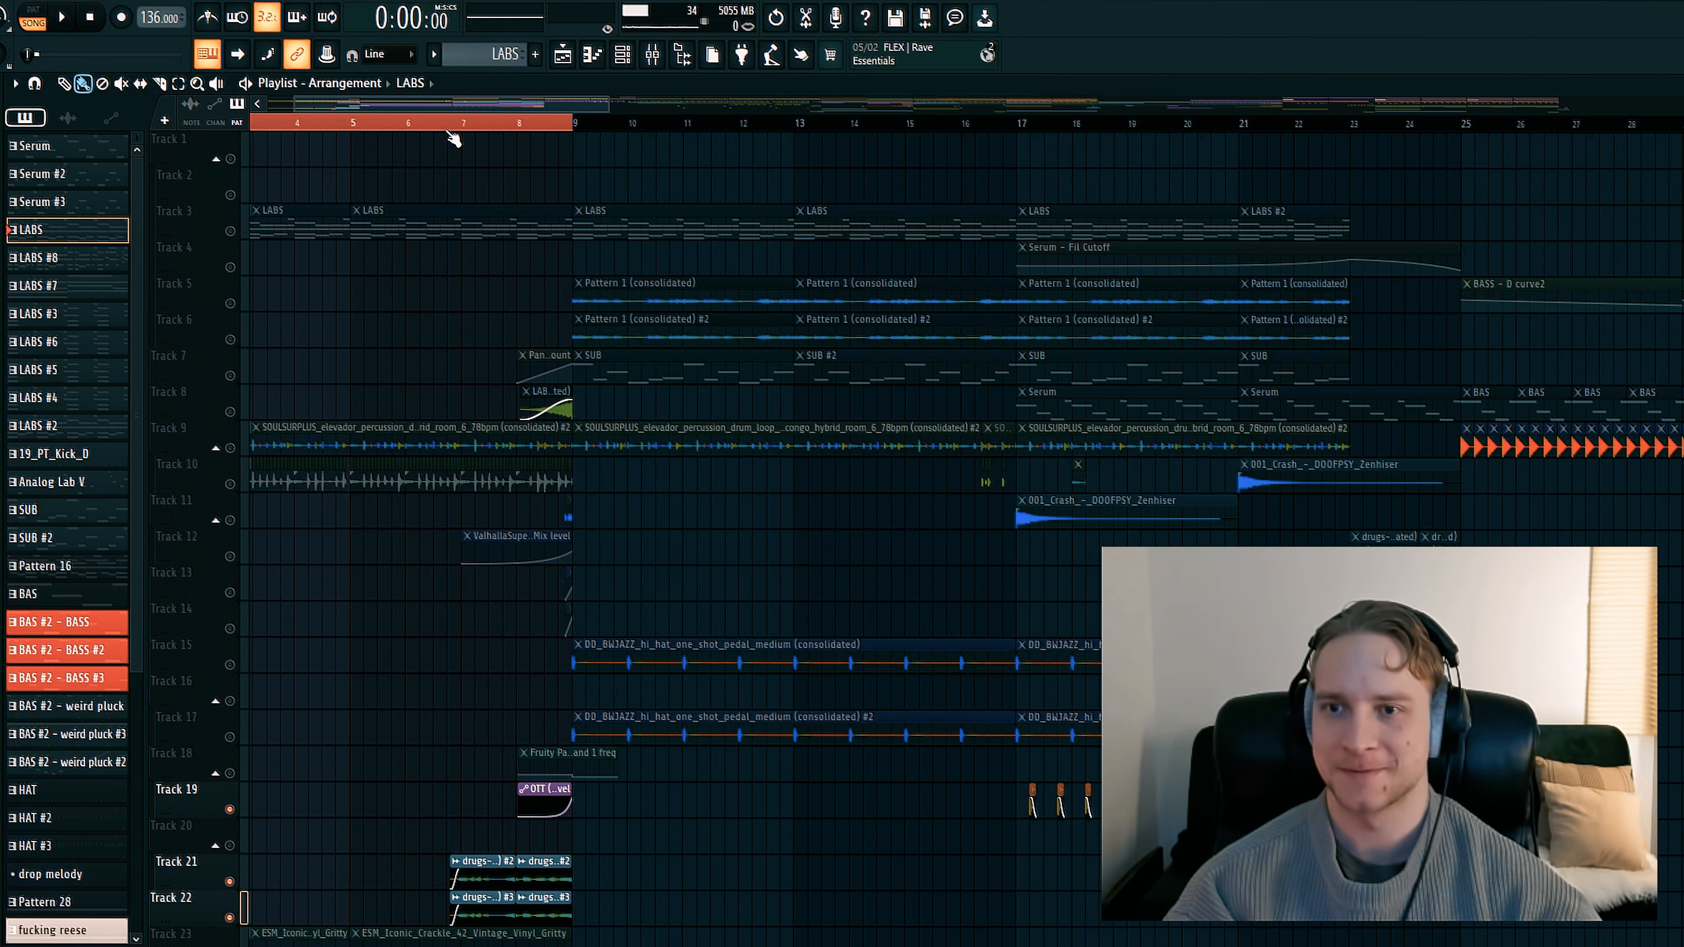
Look over the vocal clips before bar 9 and list the project's audio clips in place of its patterns
scroll(425, 126, "up", 3)
scroll(402, 176, "down", 6)
scroll(370, 123, "up", 4)
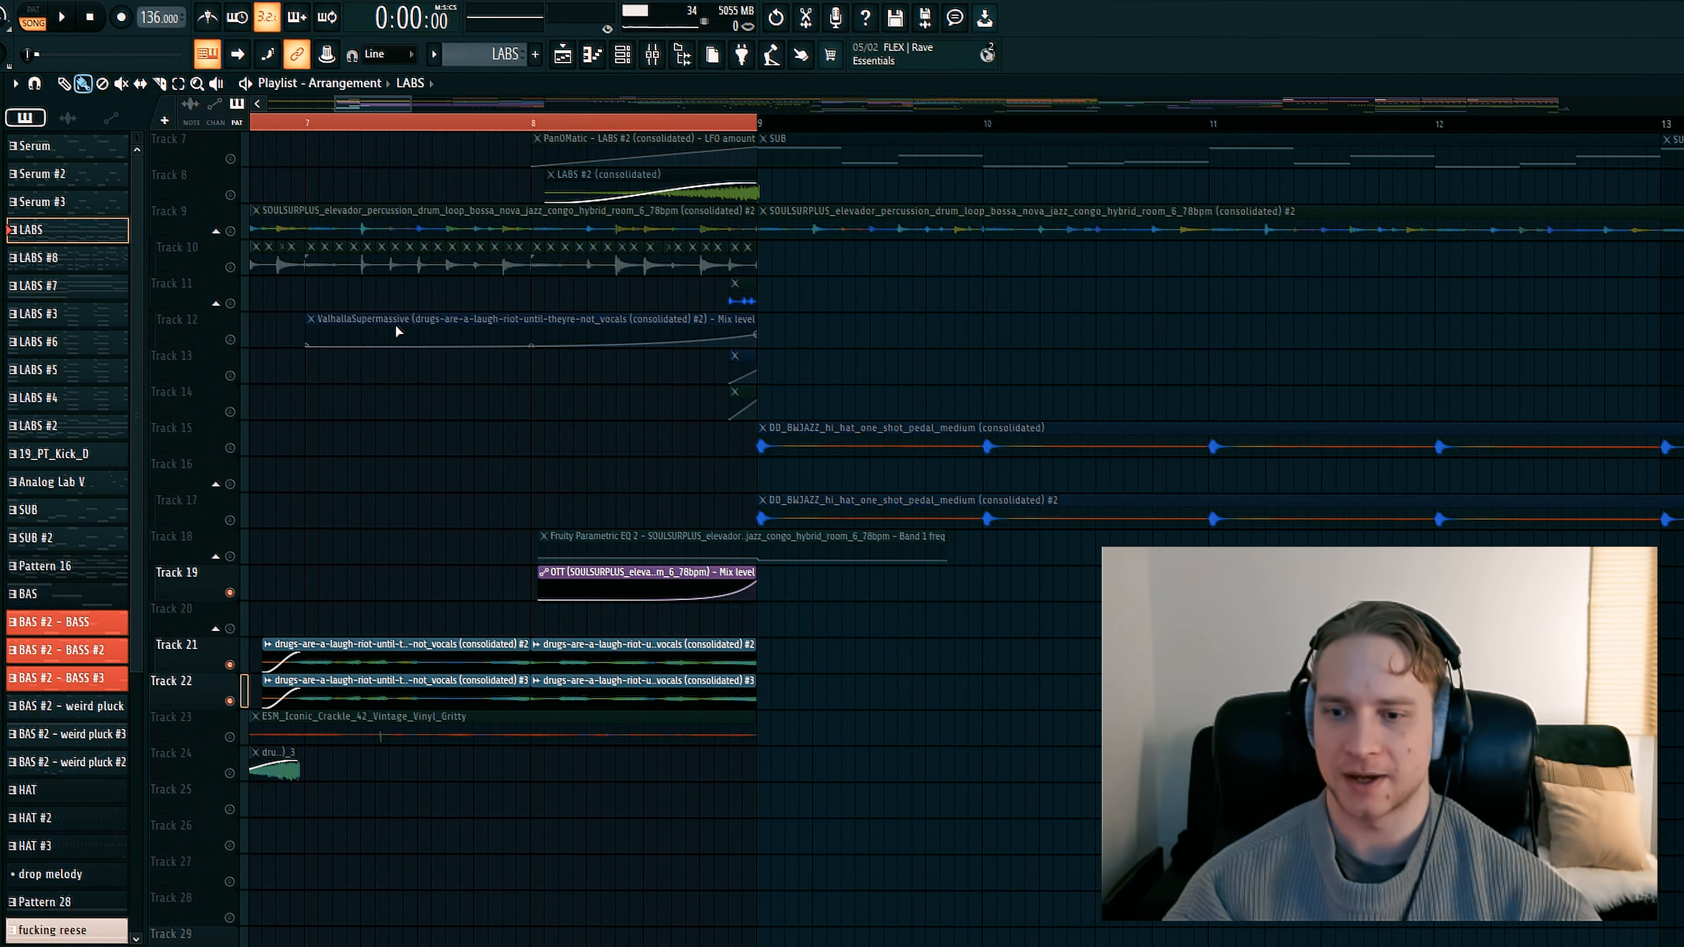
scroll(411, 131, "down", 10)
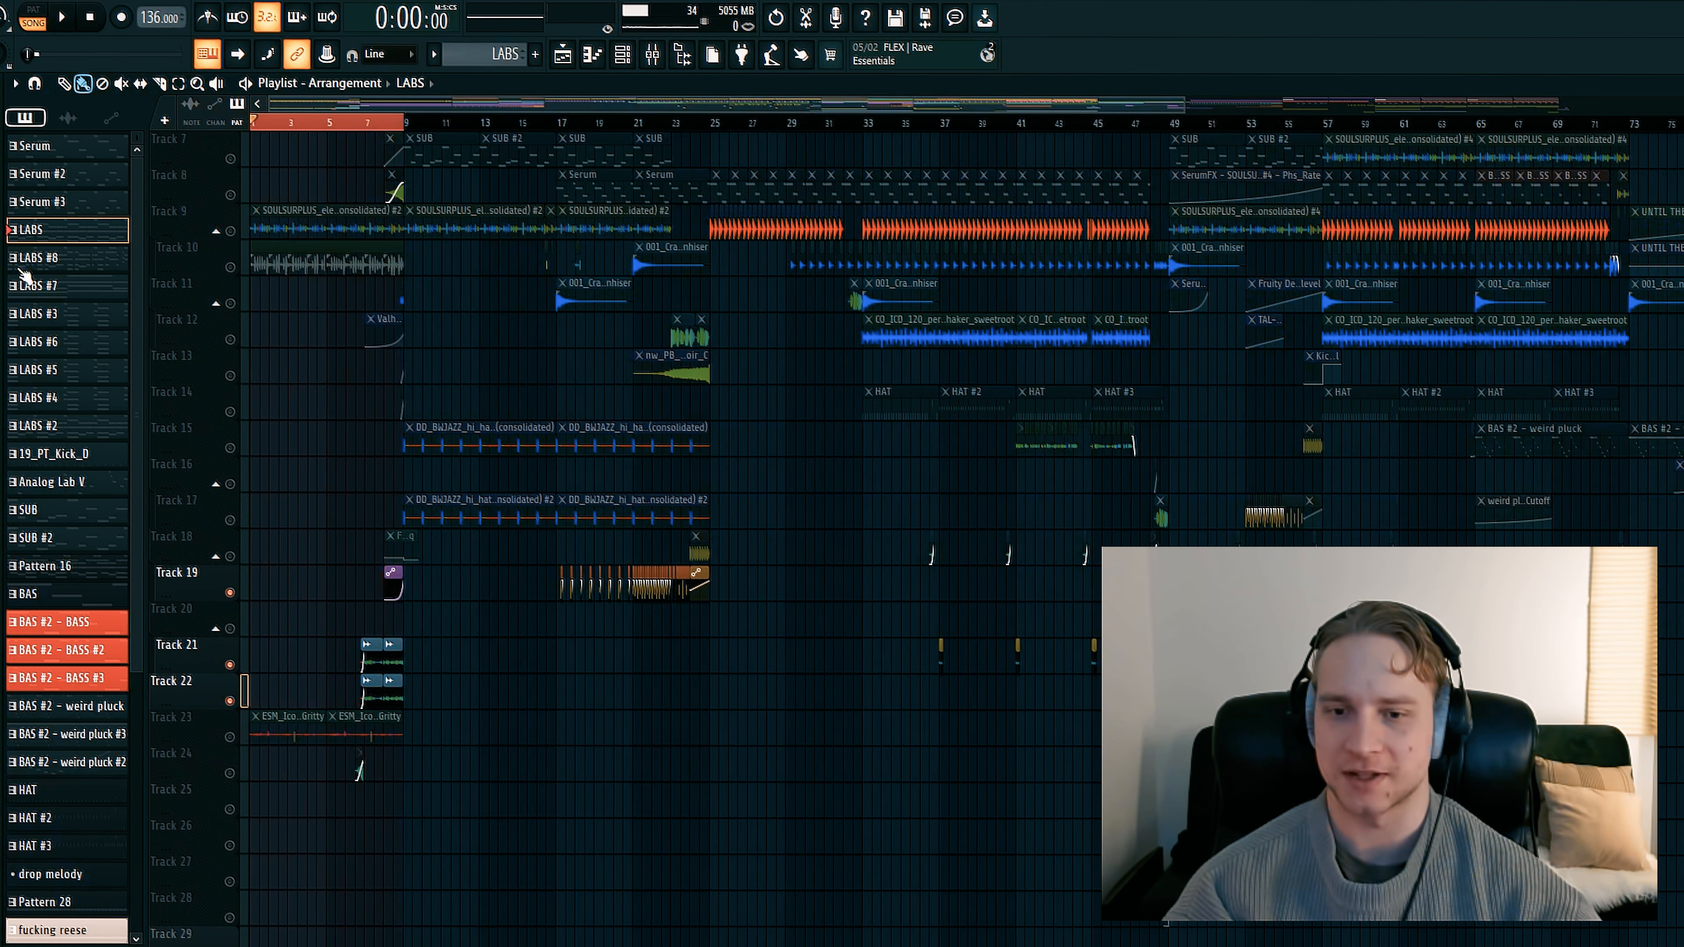
left_click(78, 120)
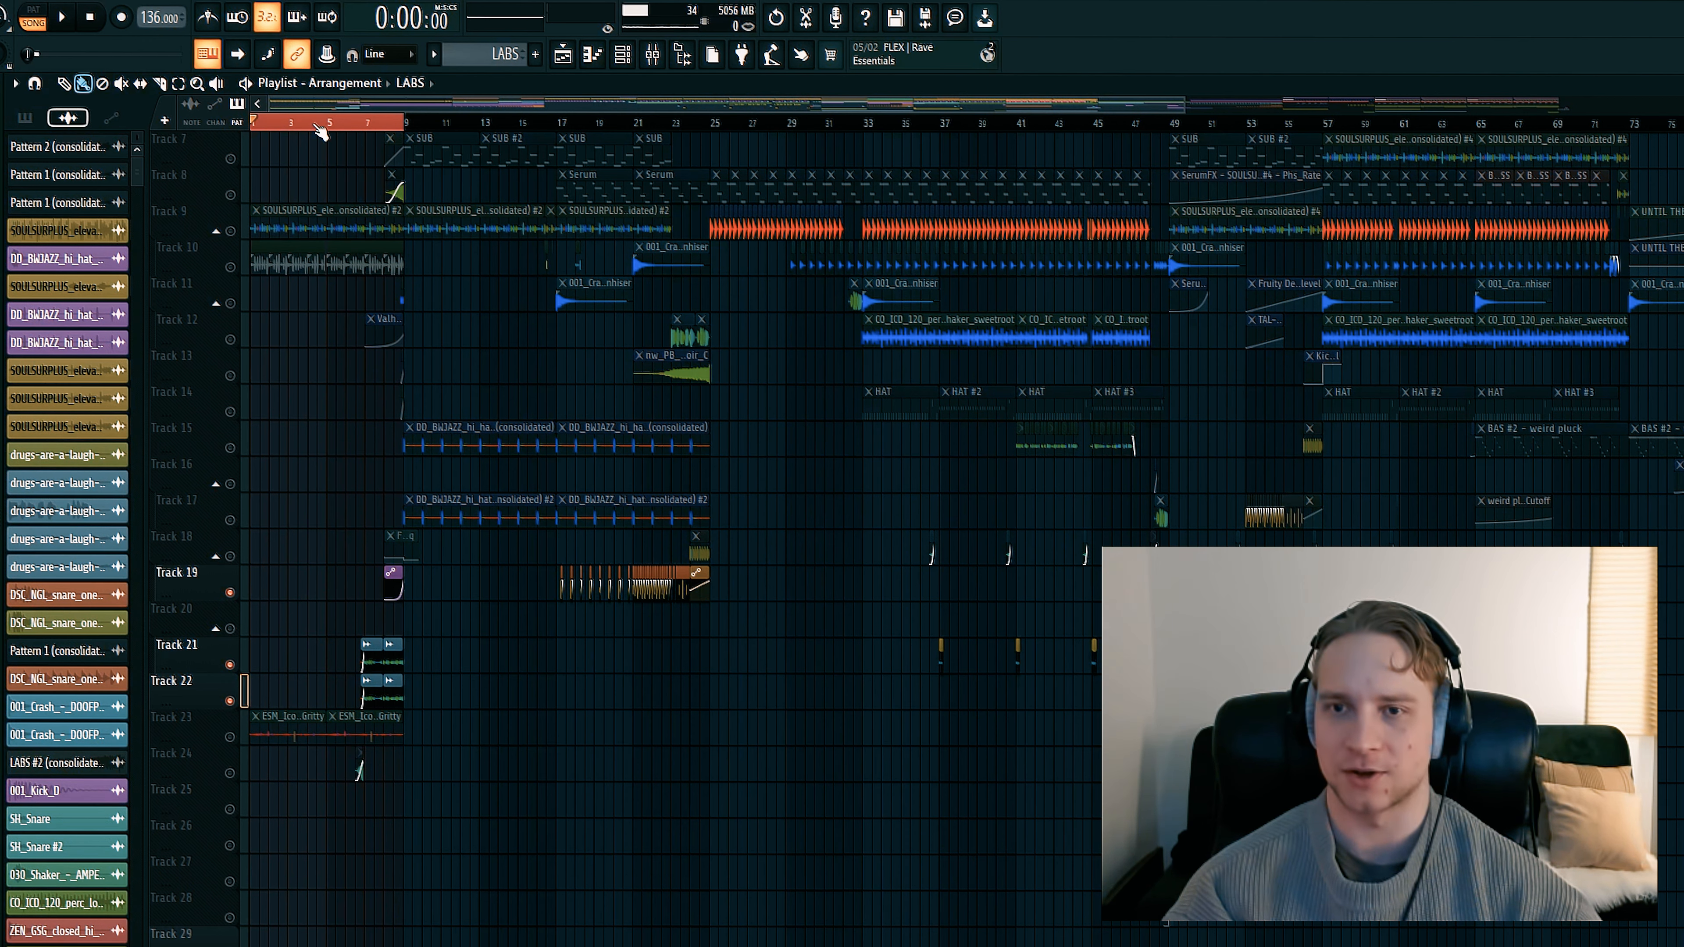
scroll(324, 127, "up", 5)
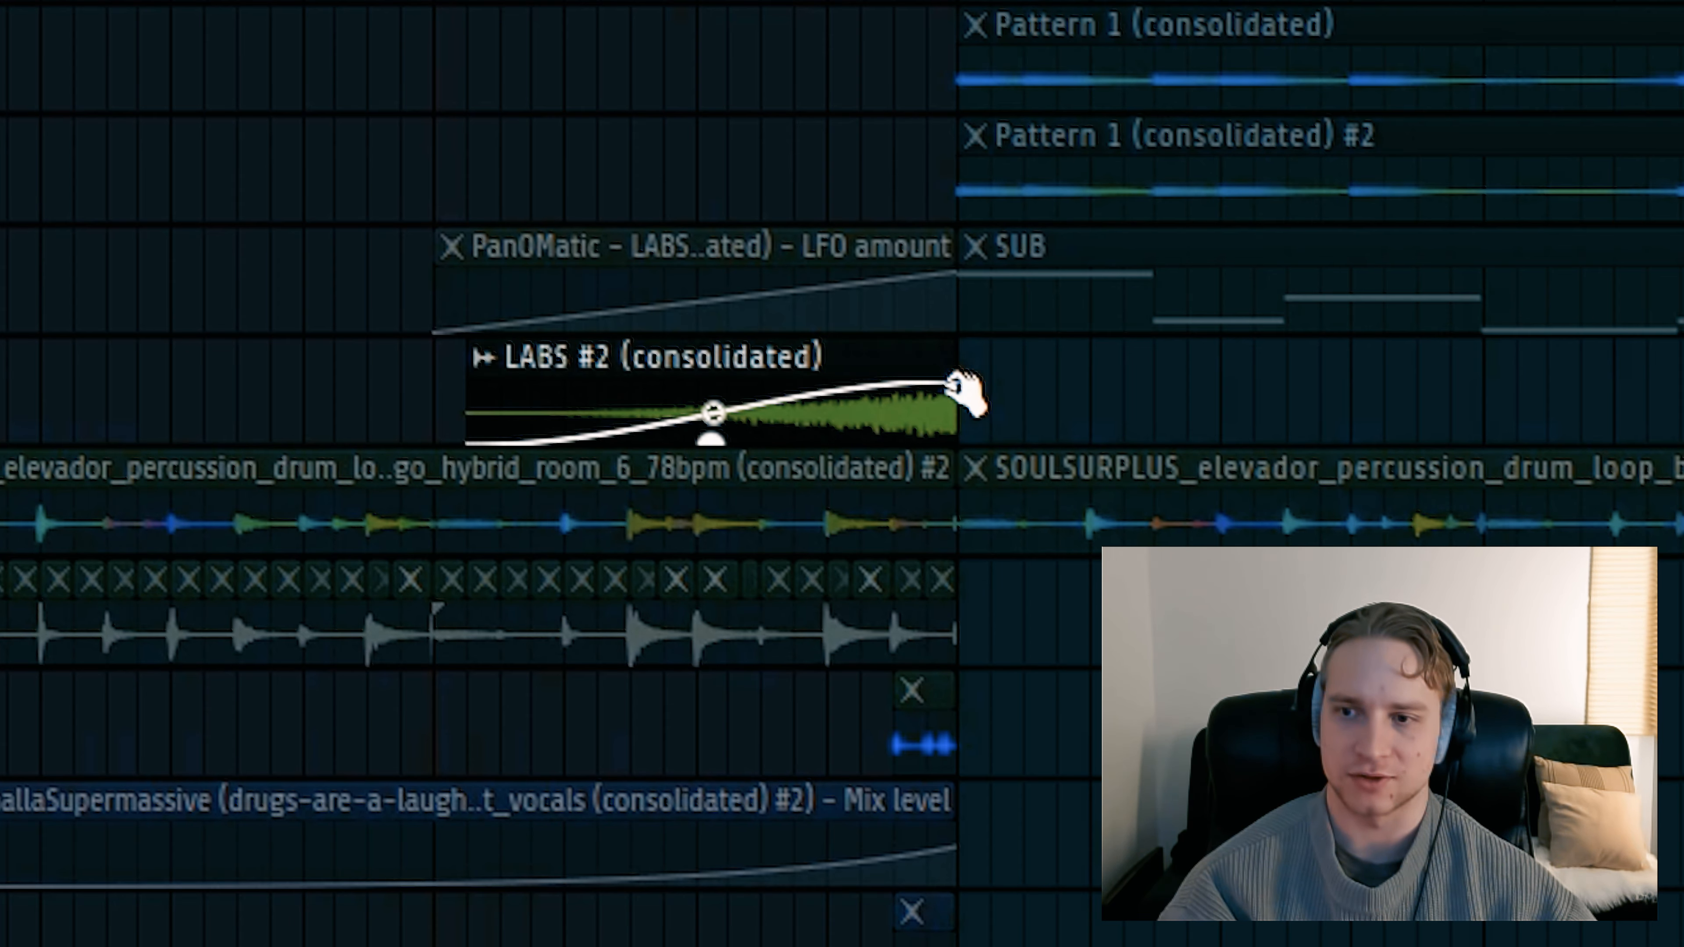
Examine the fade-in on the LABS #2 clip on Track 8 before bar 9, and stop playback after listening
left_click_drag(773, 494, 585, 490)
left_click_drag(655, 375, 996, 271)
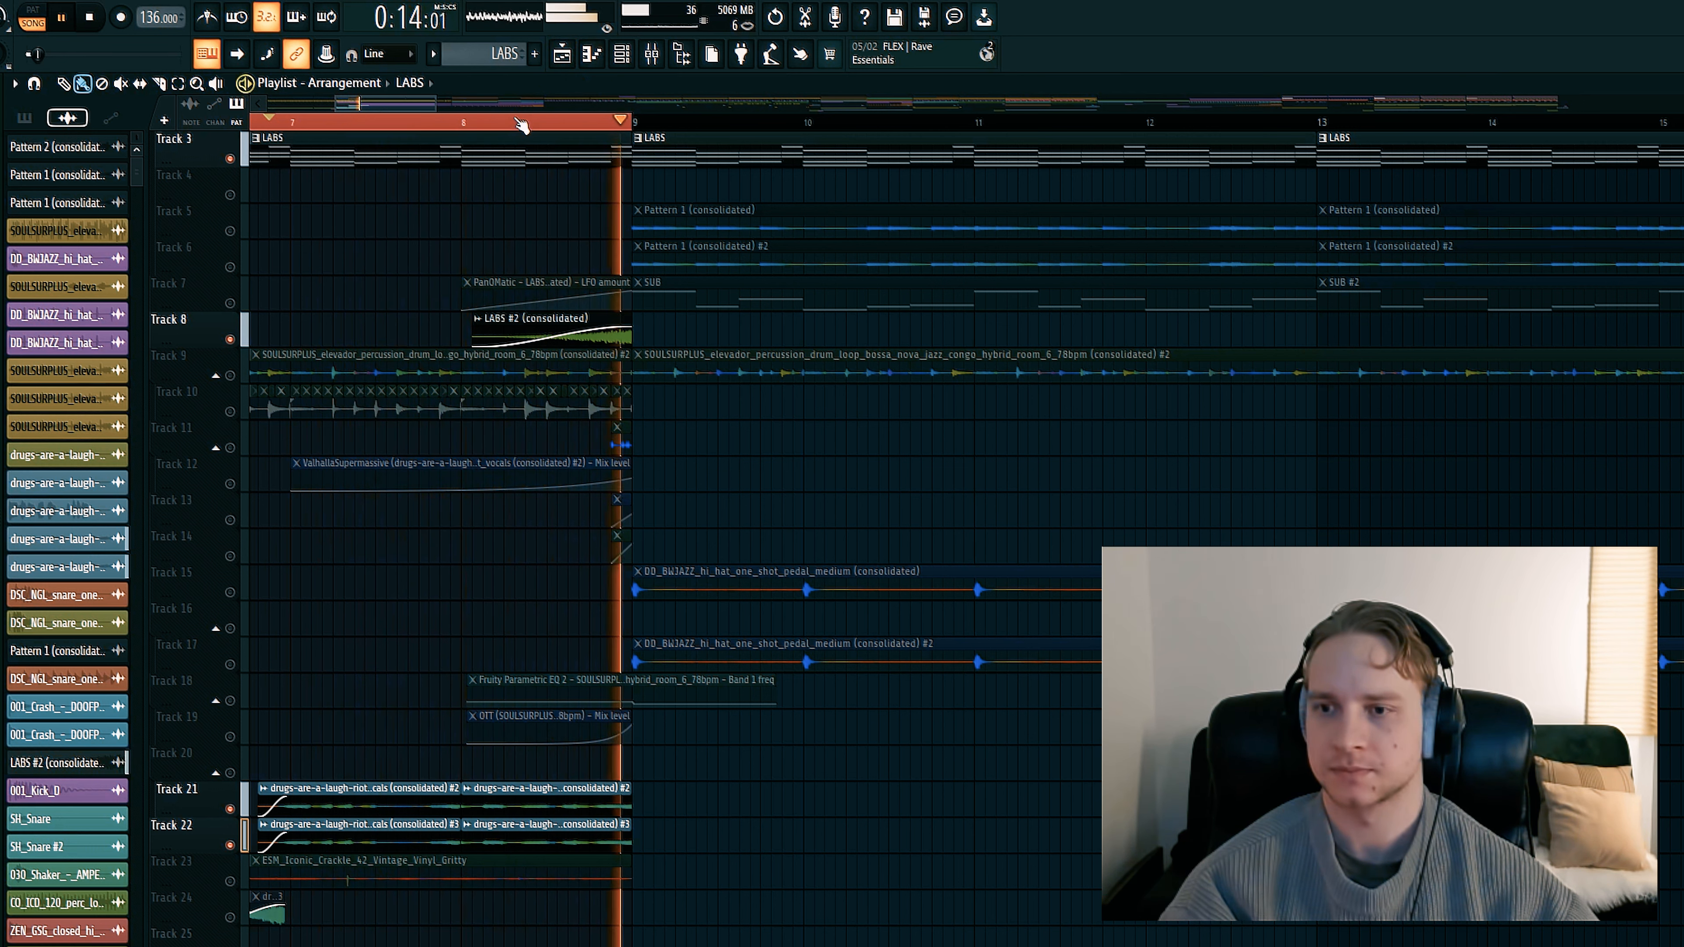
key("space")
Unmute the ValhallaSupermassive mix level automation on Track 12 and the short automation clip on Track 14
left_click(230, 484)
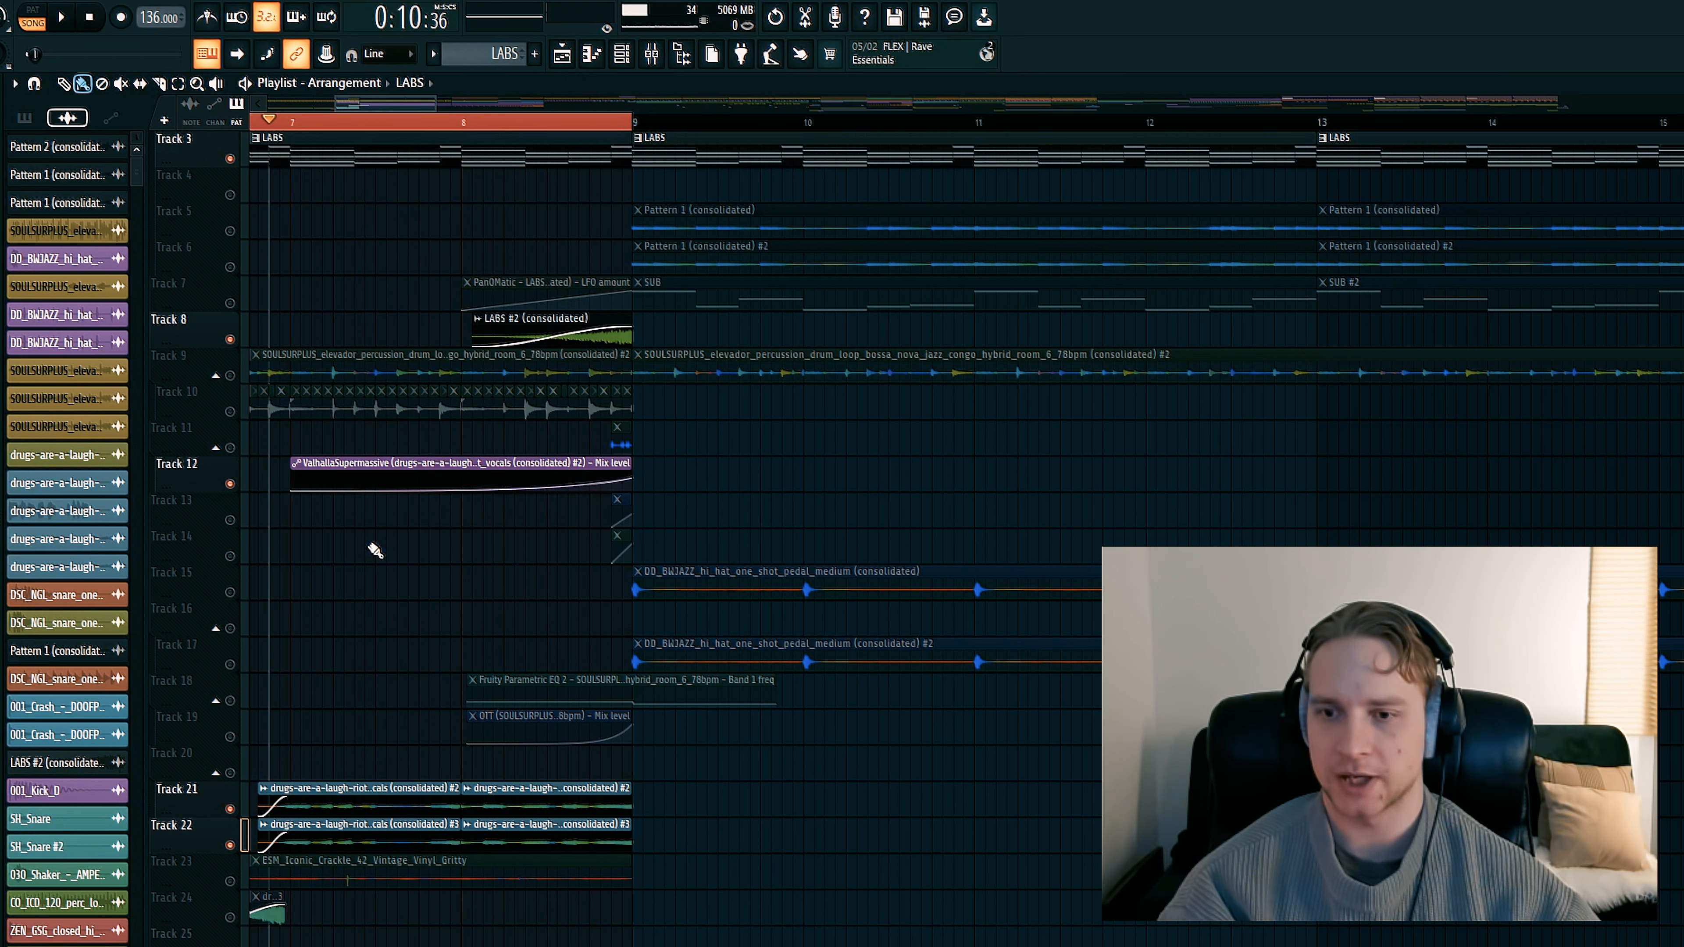
scroll(431, 566, "down", 1)
scroll(430, 566, "down", 1)
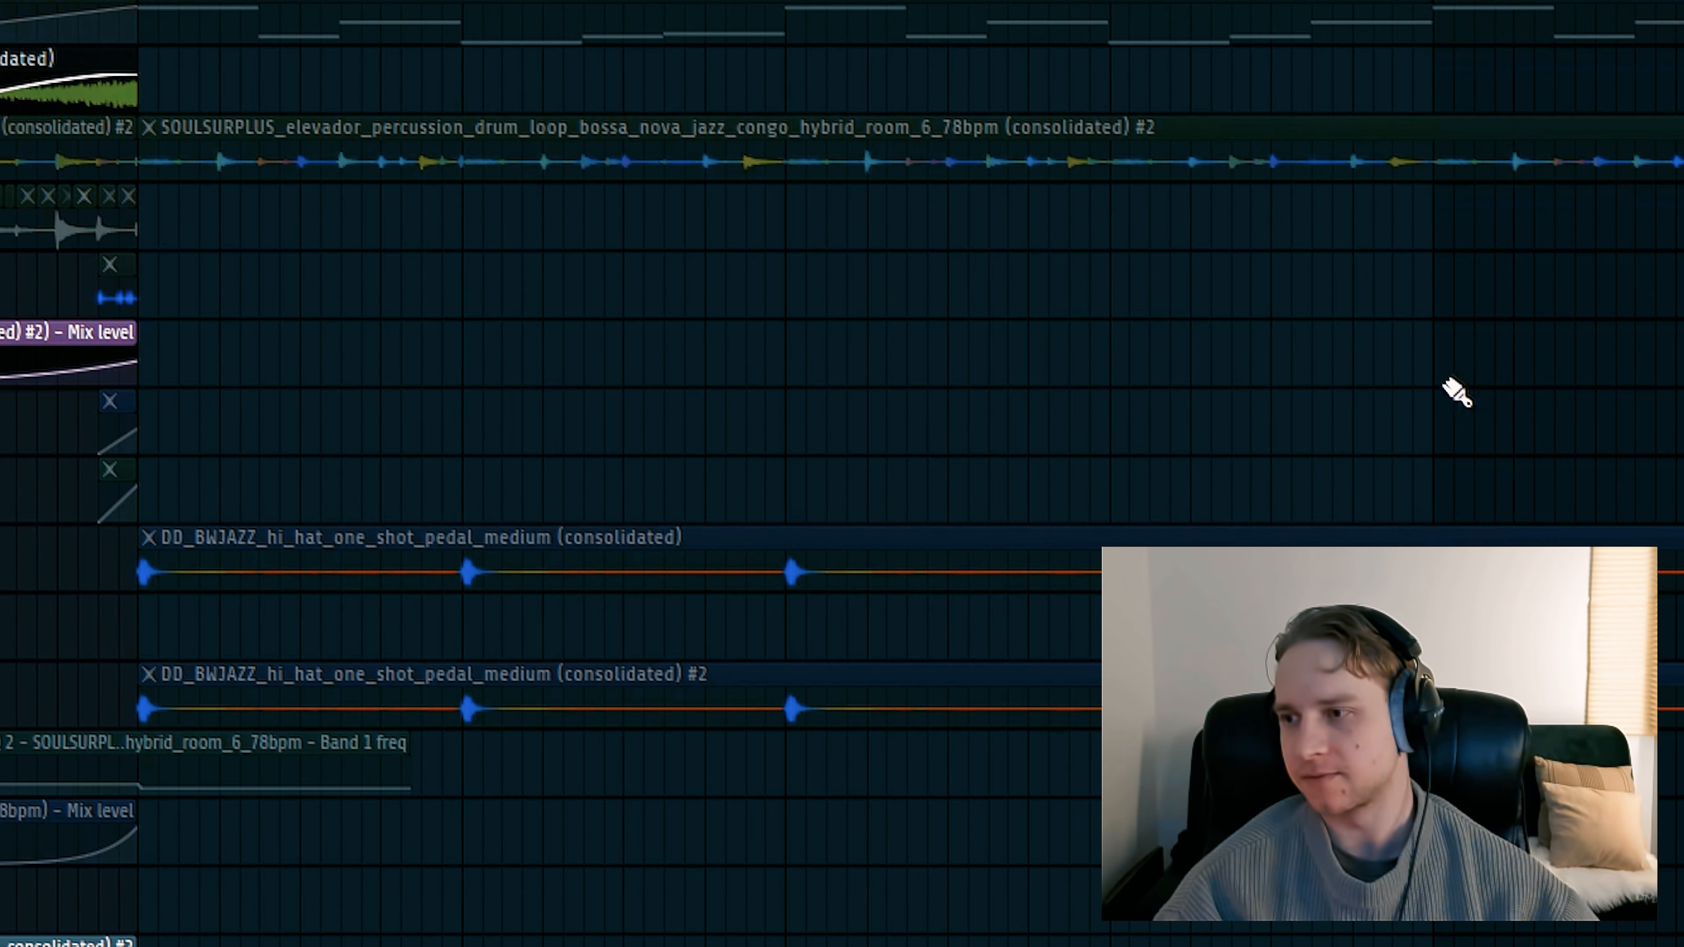
left_click(230, 520)
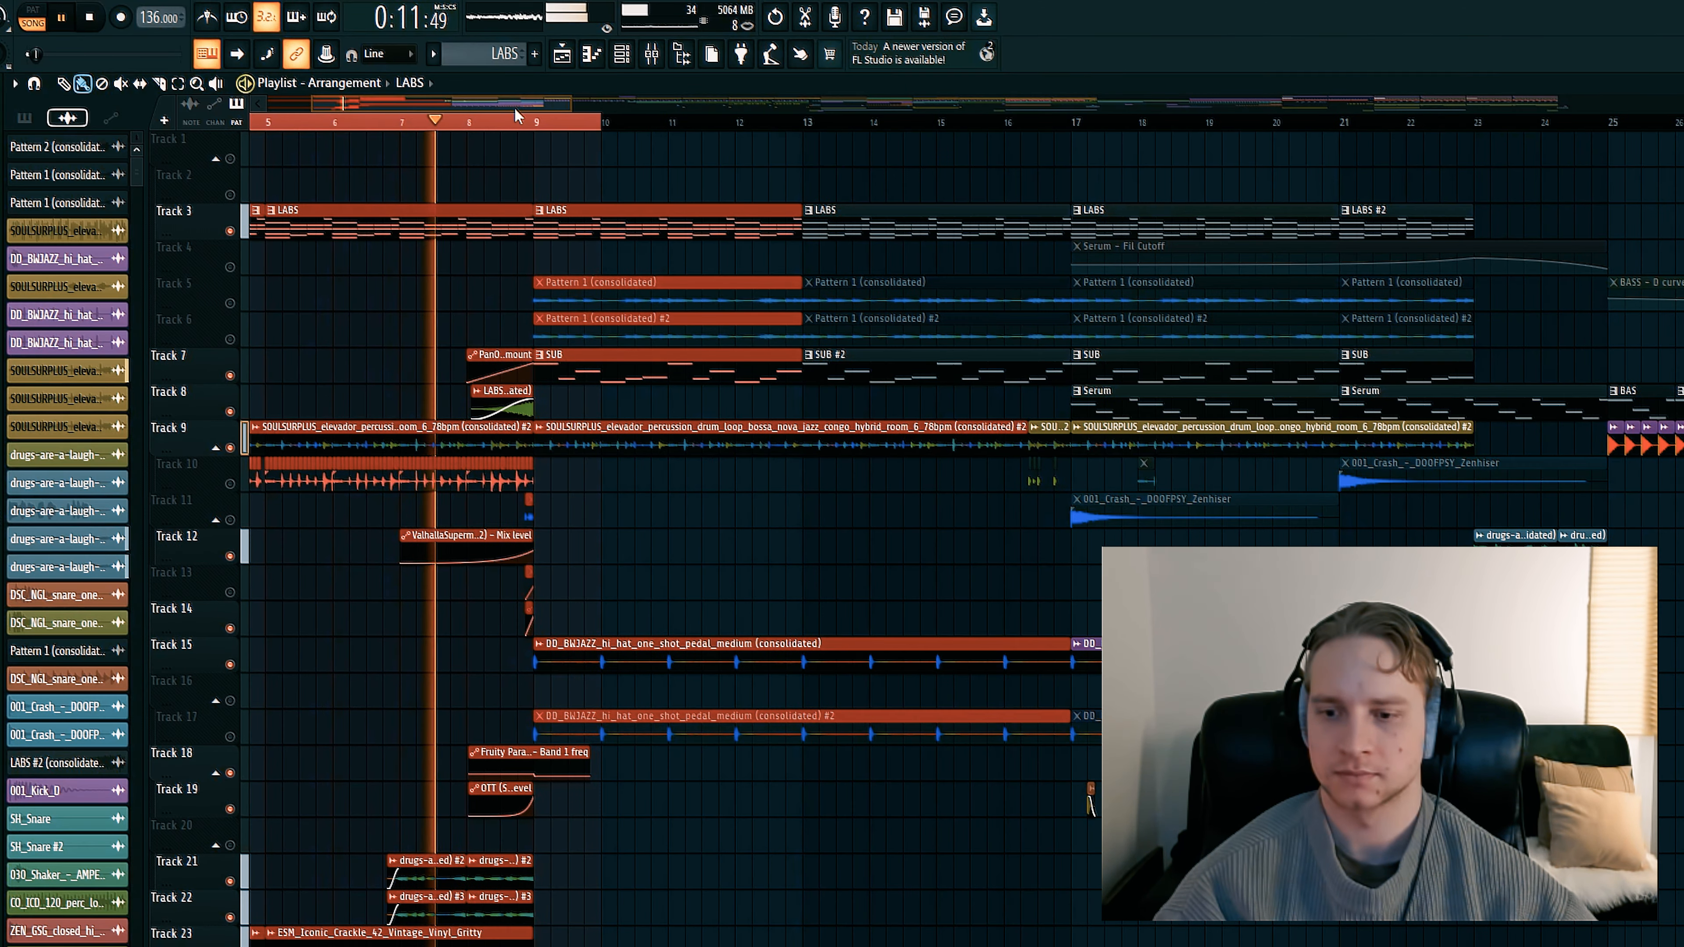
Move on to the section from bar 9 and extend the playlist time selection to bar 13
left_click_drag(514, 107, 548, 112)
left_click_drag(442, 124, 634, 126)
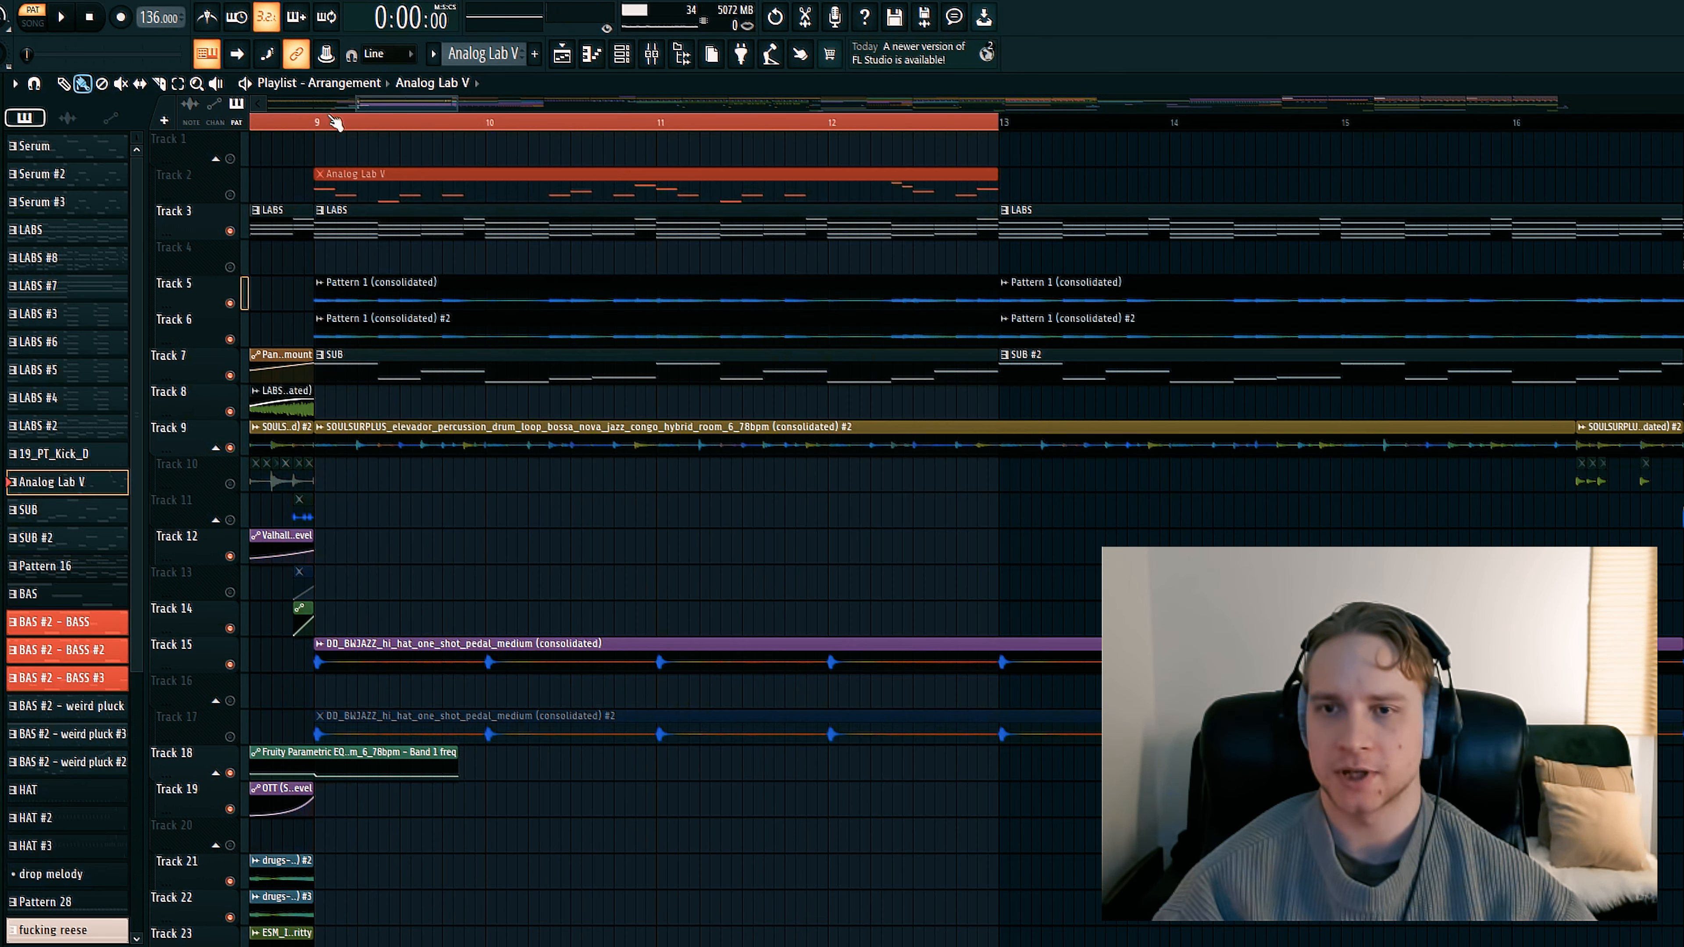
left_click(319, 127)
scroll(318, 129, "up", 1)
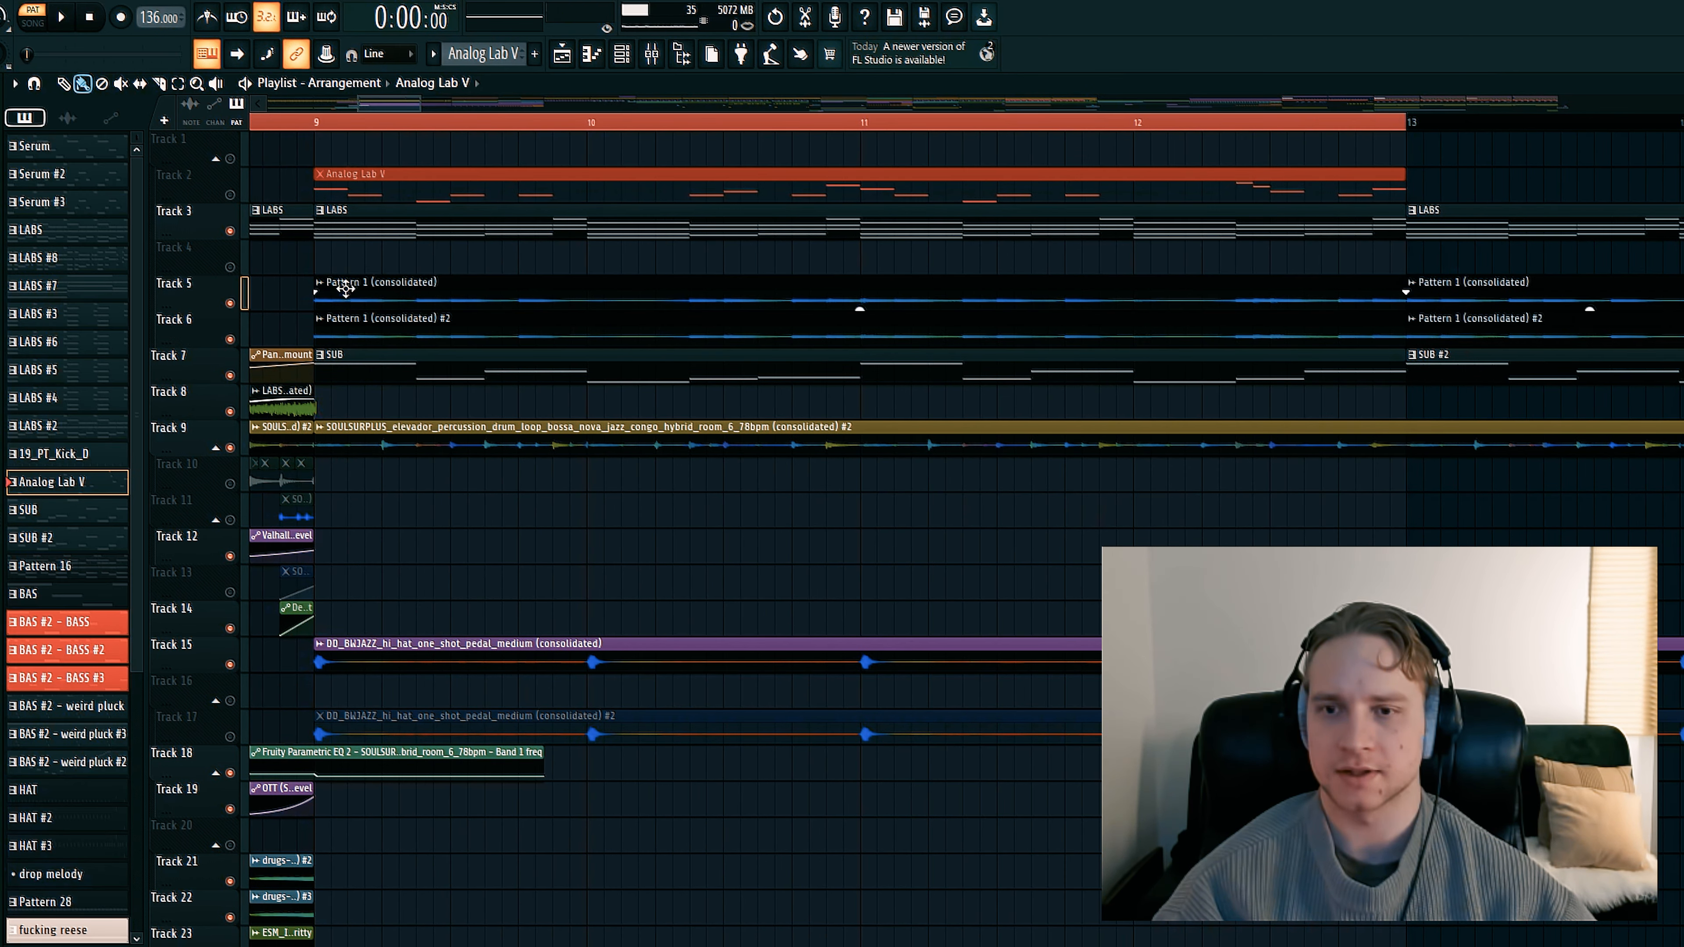
Mute the percussion on Track 9 and the hi-hat on Track 15, and play the section from bar 9
left_click(229, 448)
left_click(231, 664)
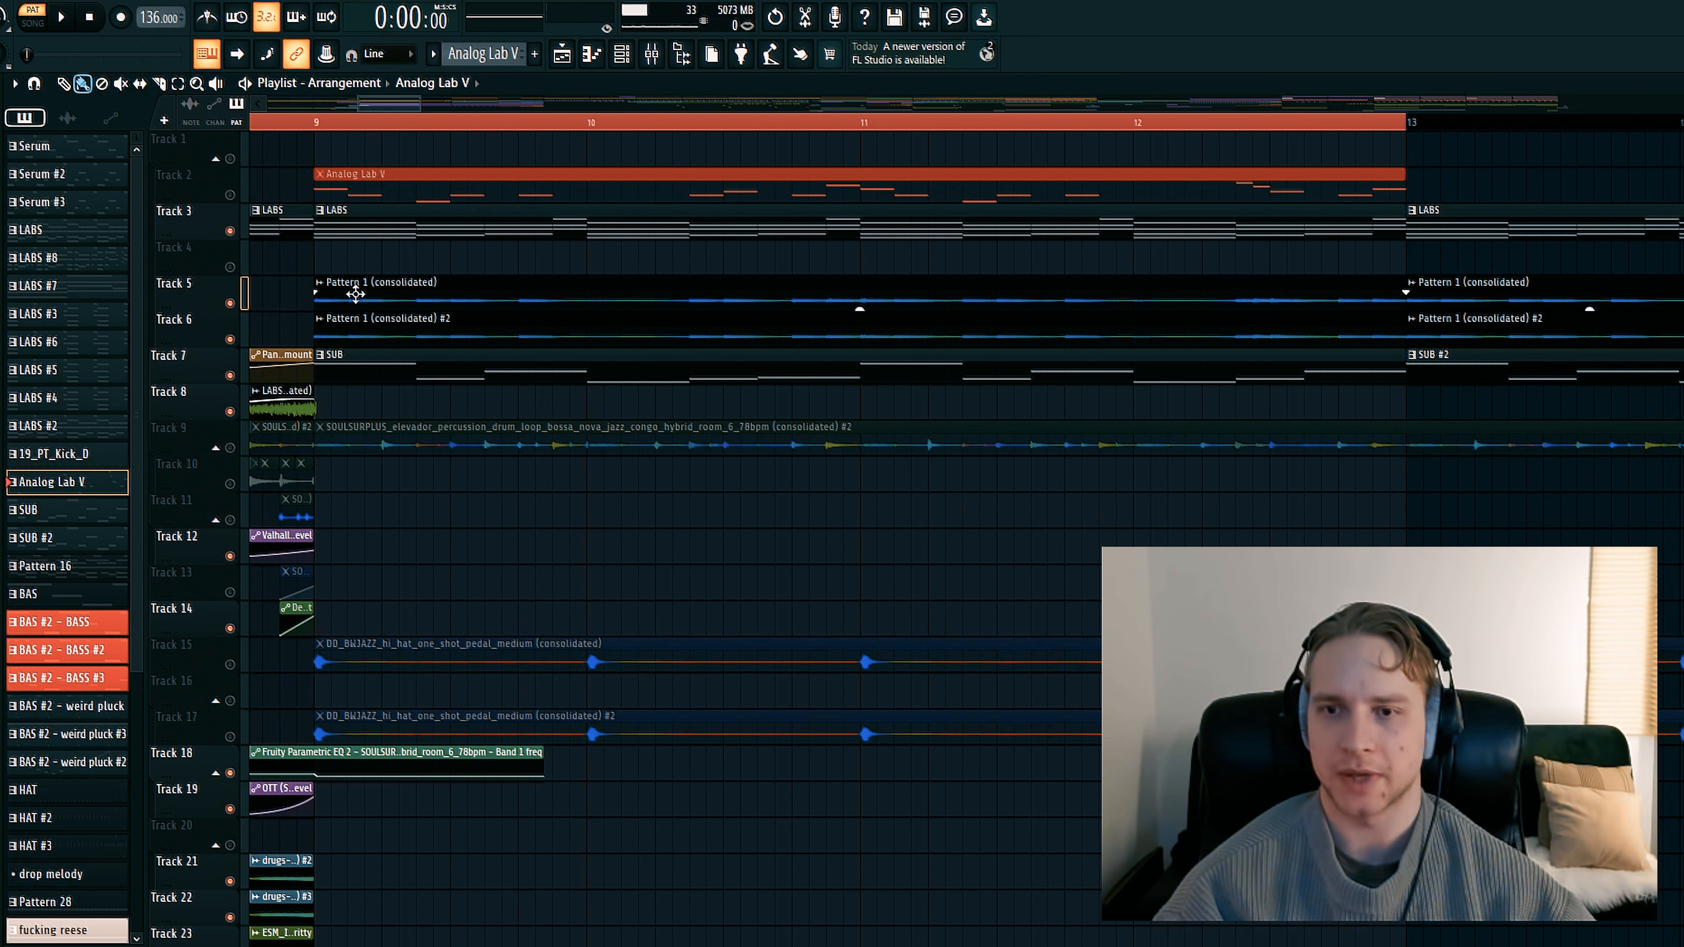
key("space")
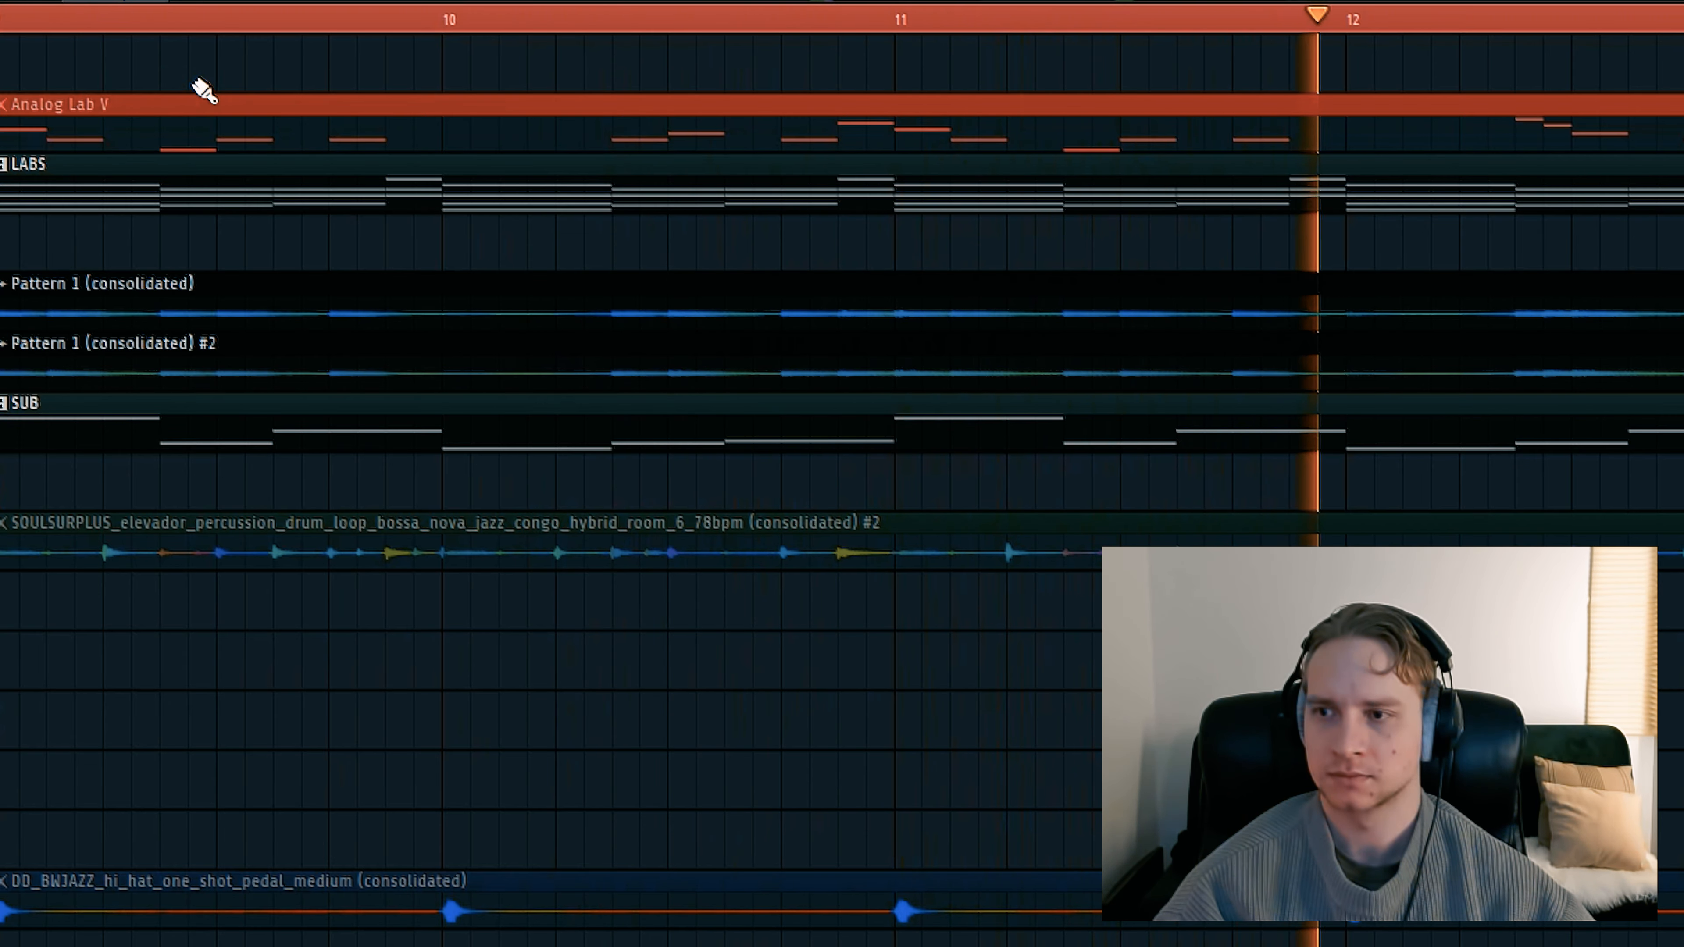
key("space")
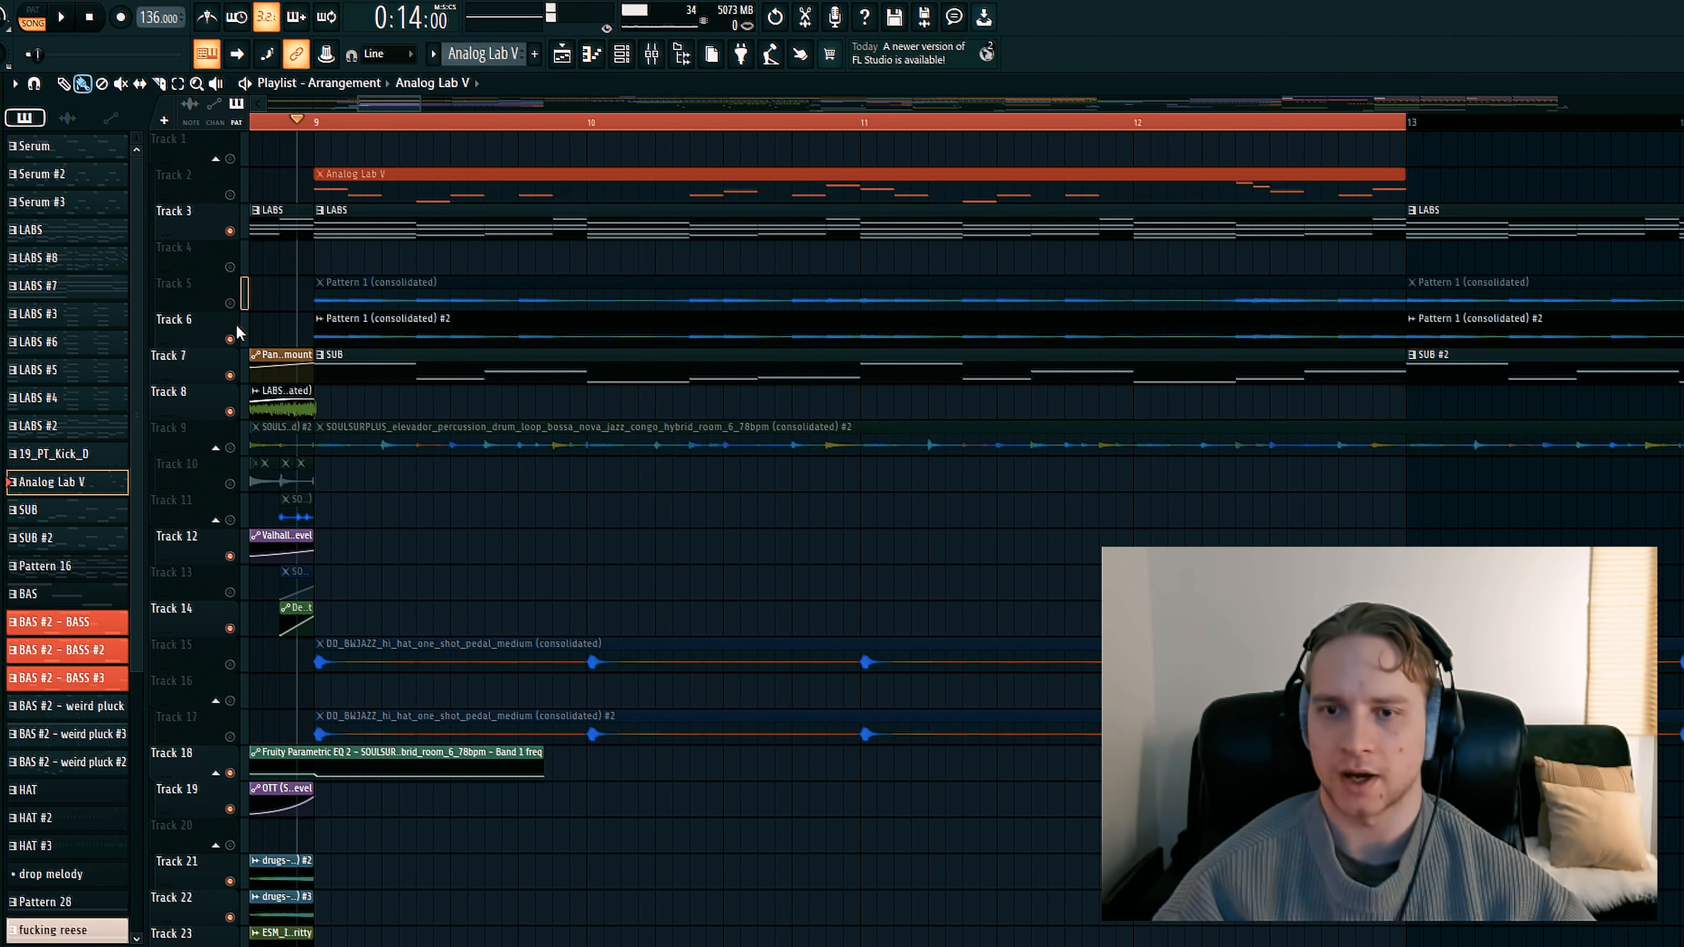
Mute Tracks 6 and 7, and unmute the Analog Lab V pattern on Track 2
left_click(232, 339)
left_click(231, 377)
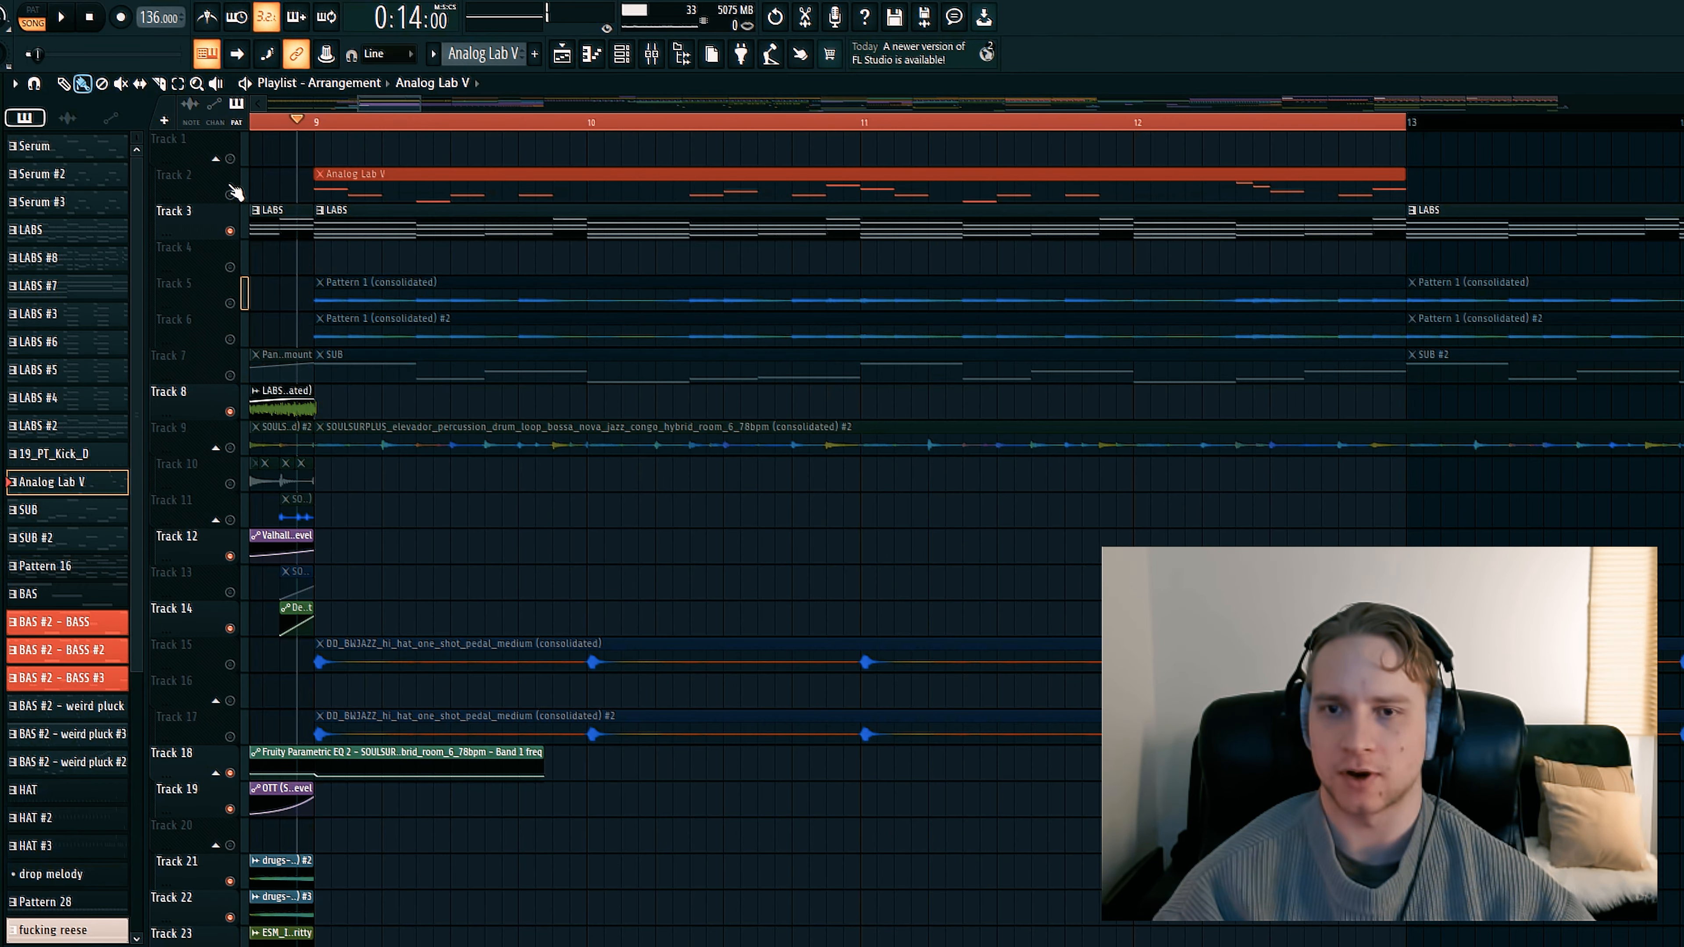
left_click(230, 194)
Open the Analog Lab V instrument from the Channel rack and reposition its window during playback
left_click(627, 57)
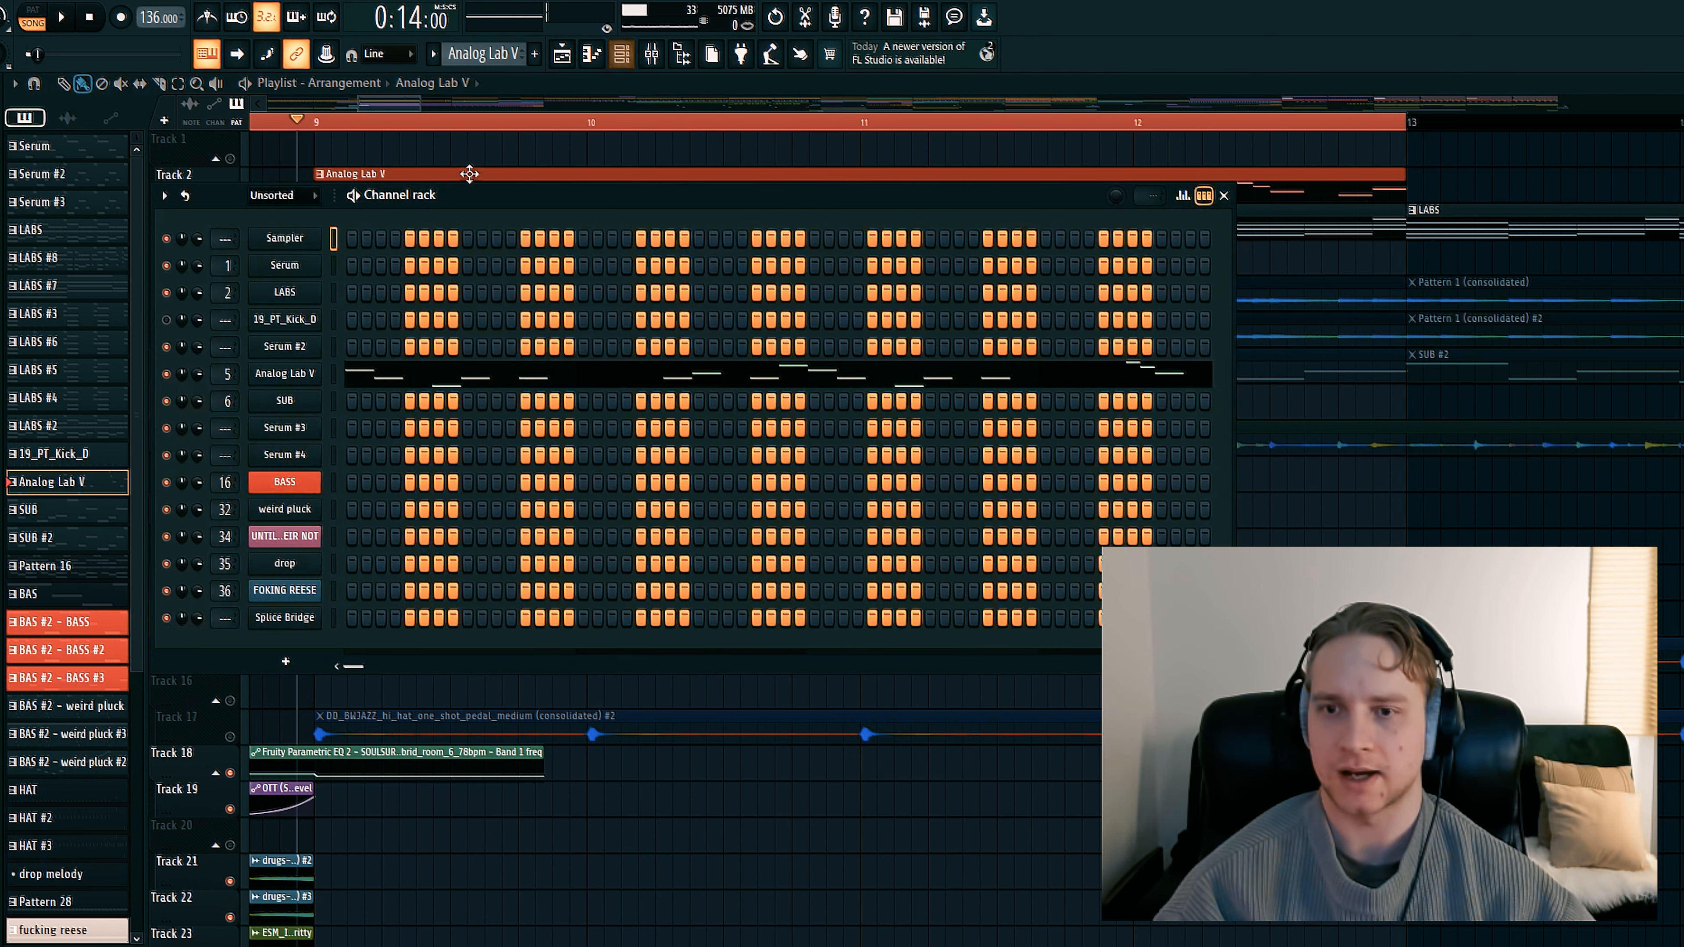
left_click(295, 375)
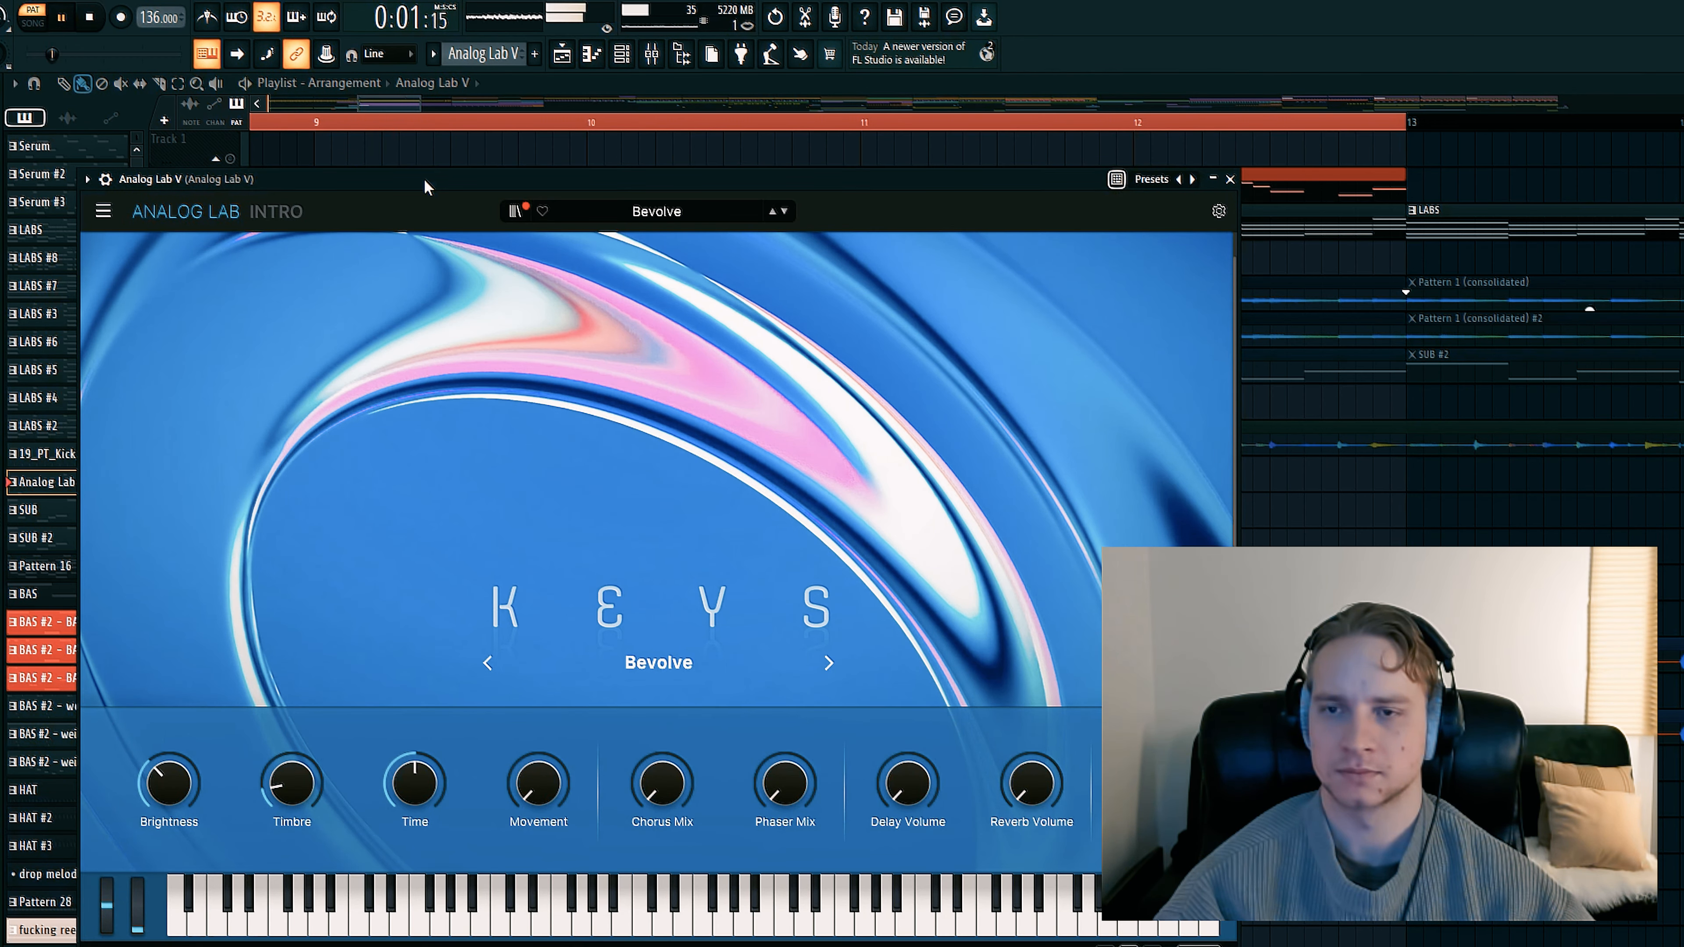
left_click_drag(425, 188, 527, 177)
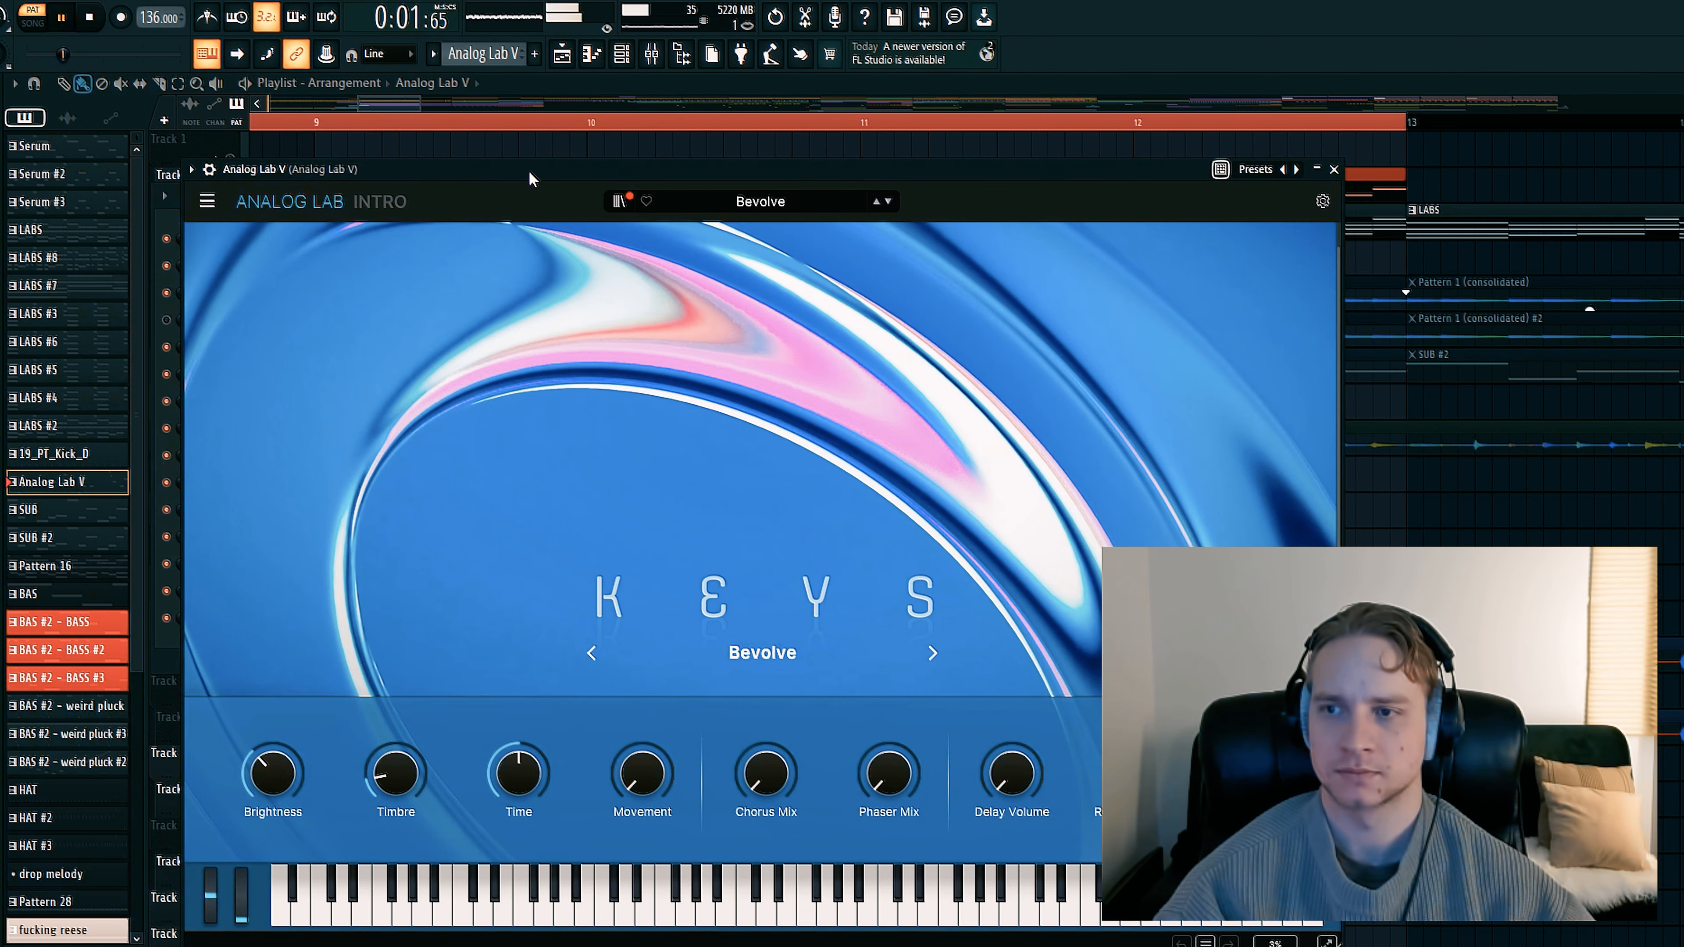
Stop playback, close the Analog Lab V and Channel rack windows, and unmute Tracks 5 and 6
left_click(1333, 170)
key("space")
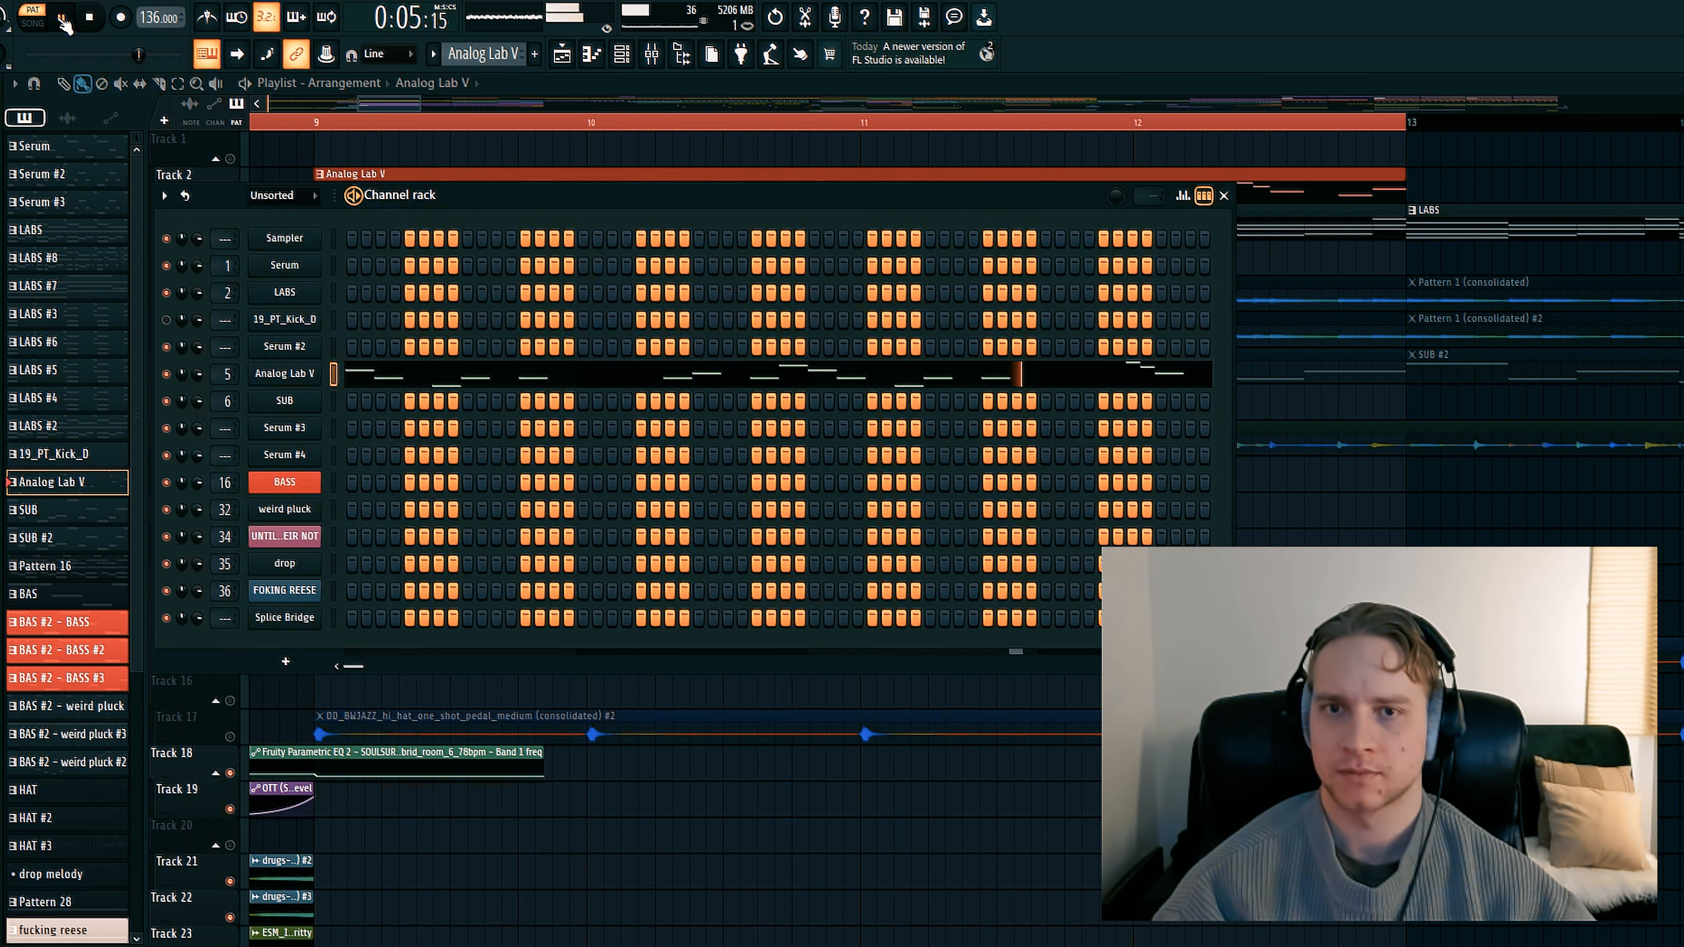
left_click(1228, 189)
left_click(231, 303)
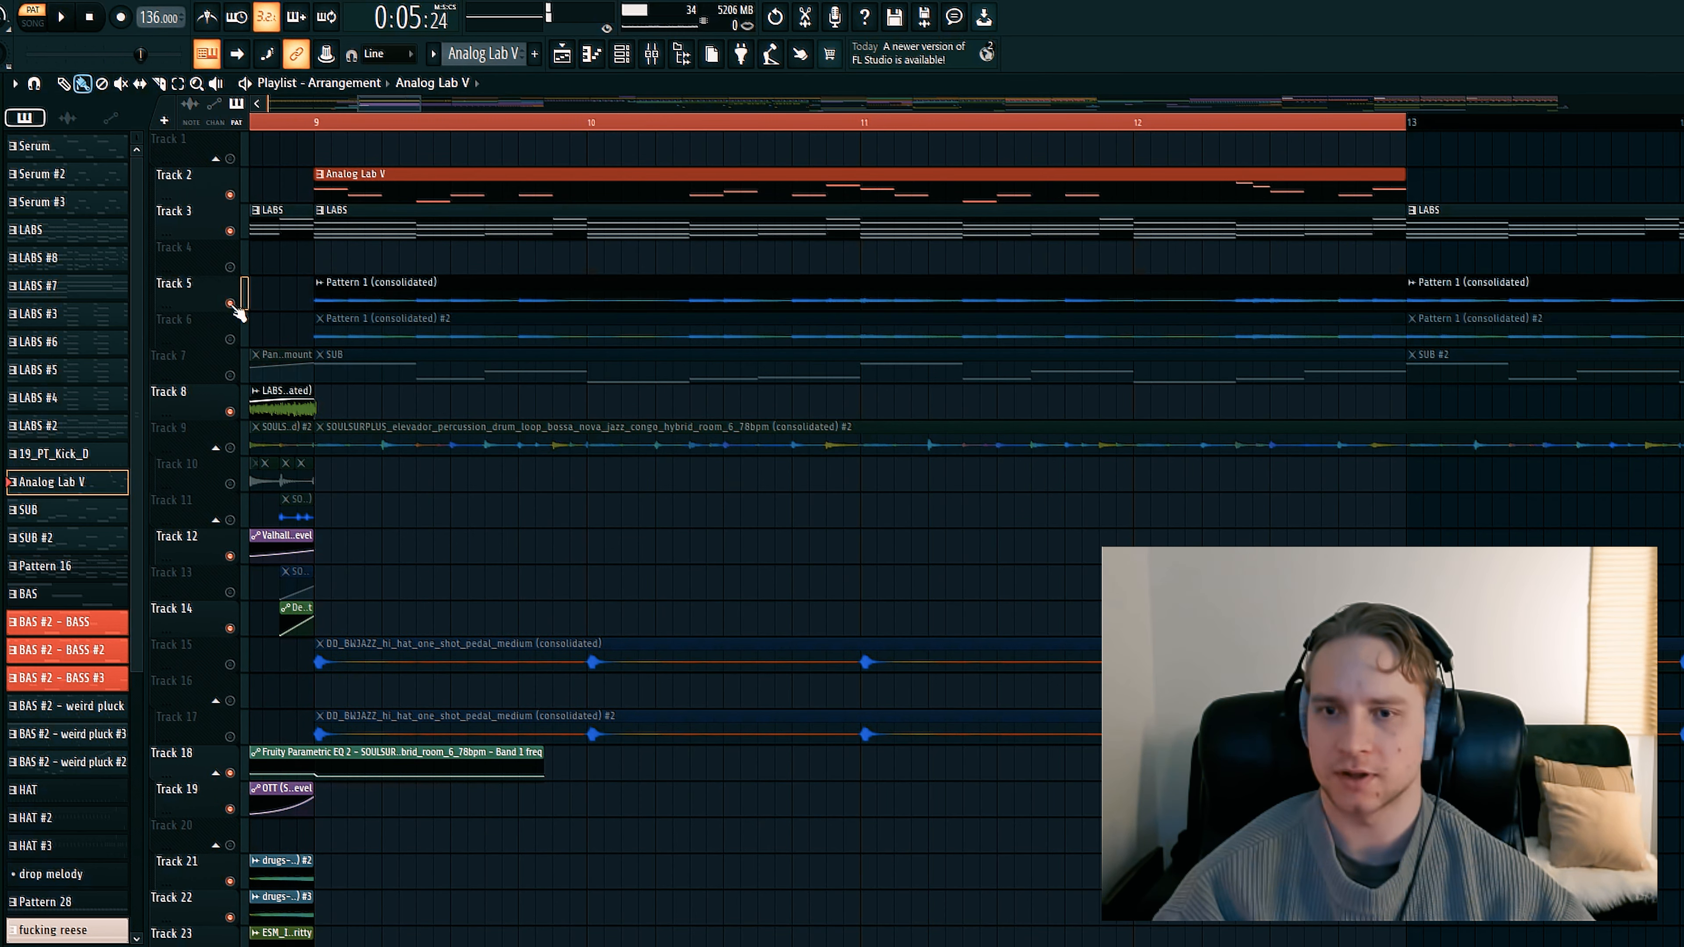
left_click(230, 339)
Examine the audio clip settings of the consolidated Pattern 1 clips on Tracks 6 and 5, including their pitch
double_click(464, 321)
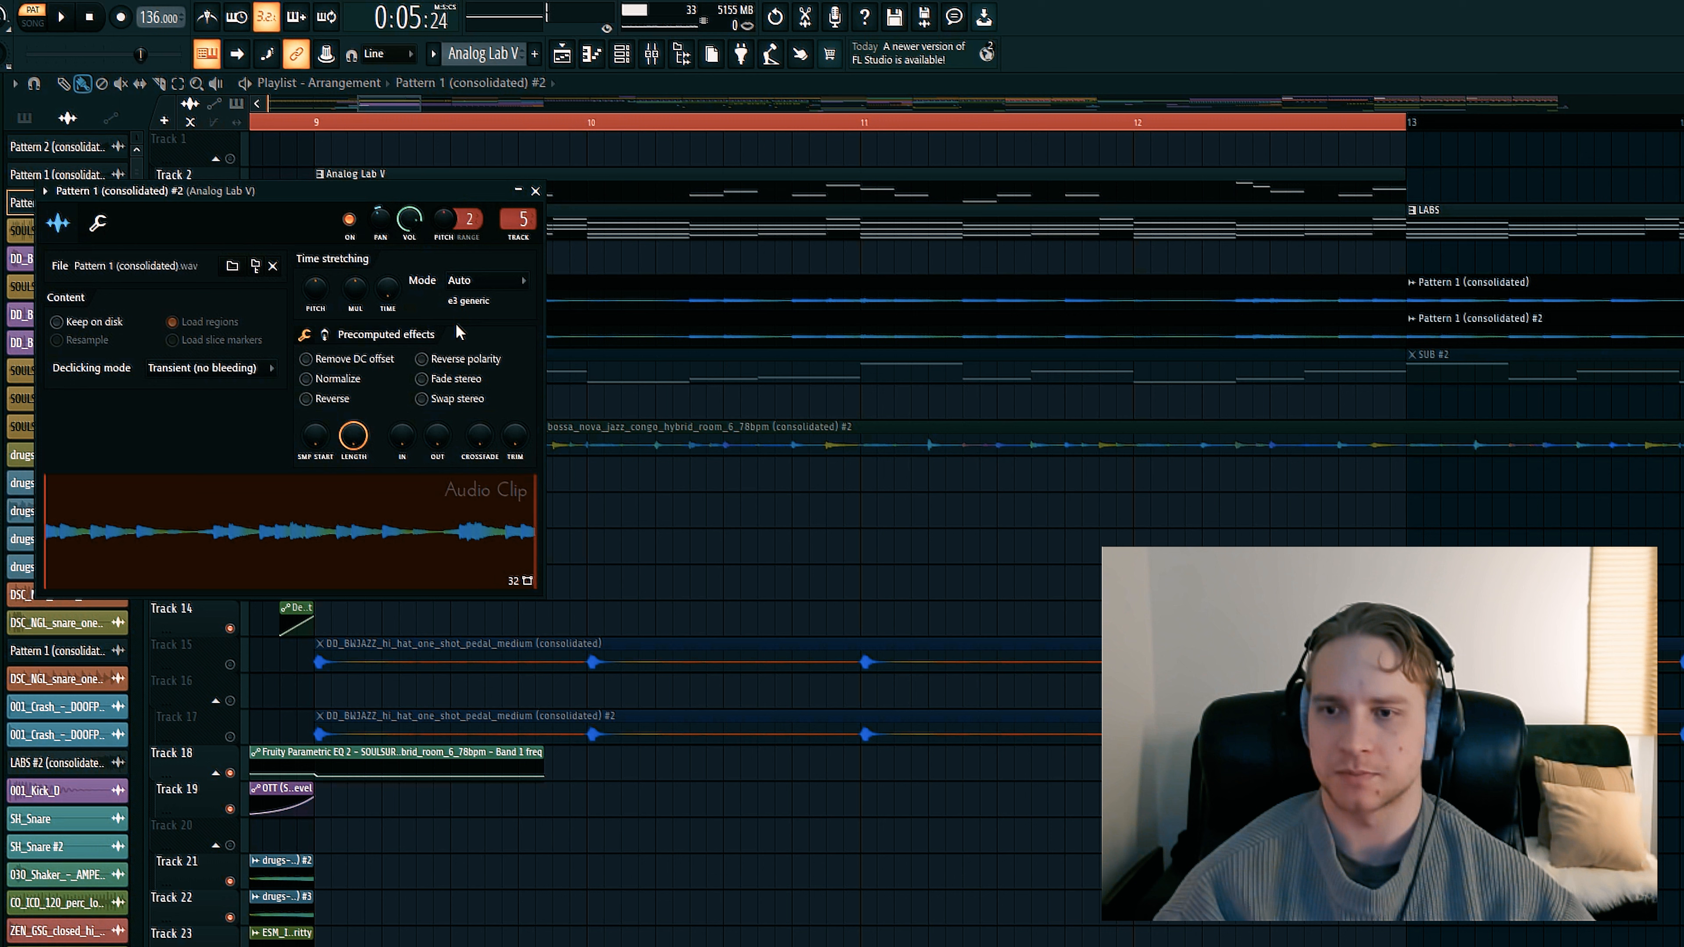
left_click(536, 191)
left_click(579, 285)
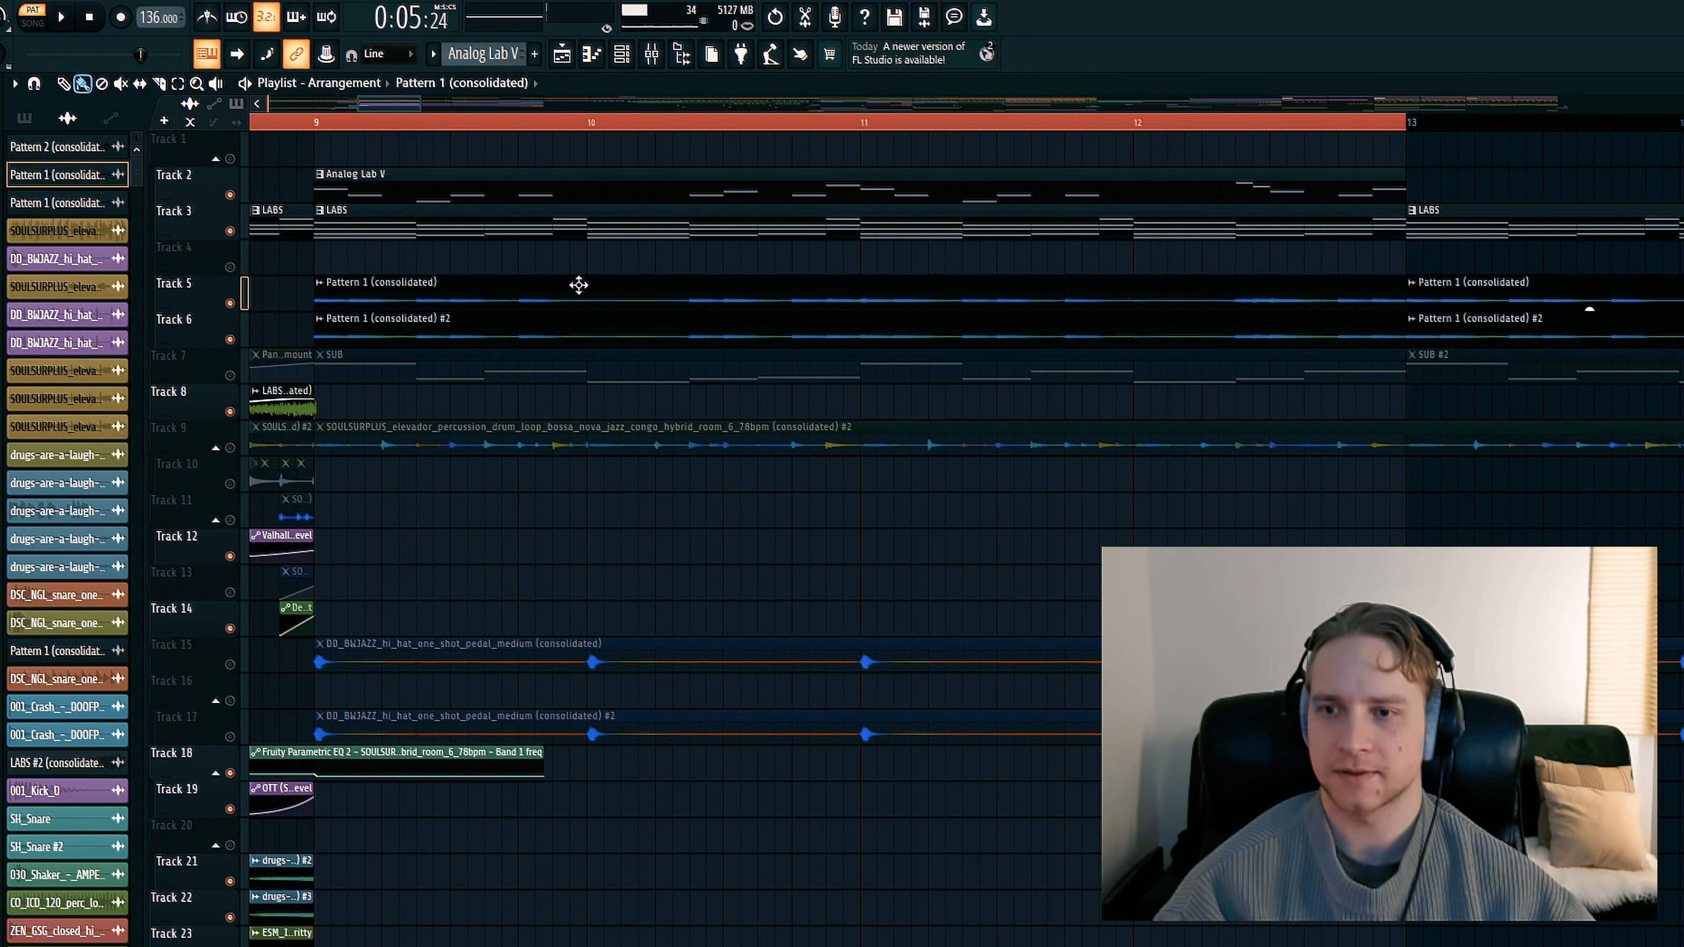
double_click(579, 286)
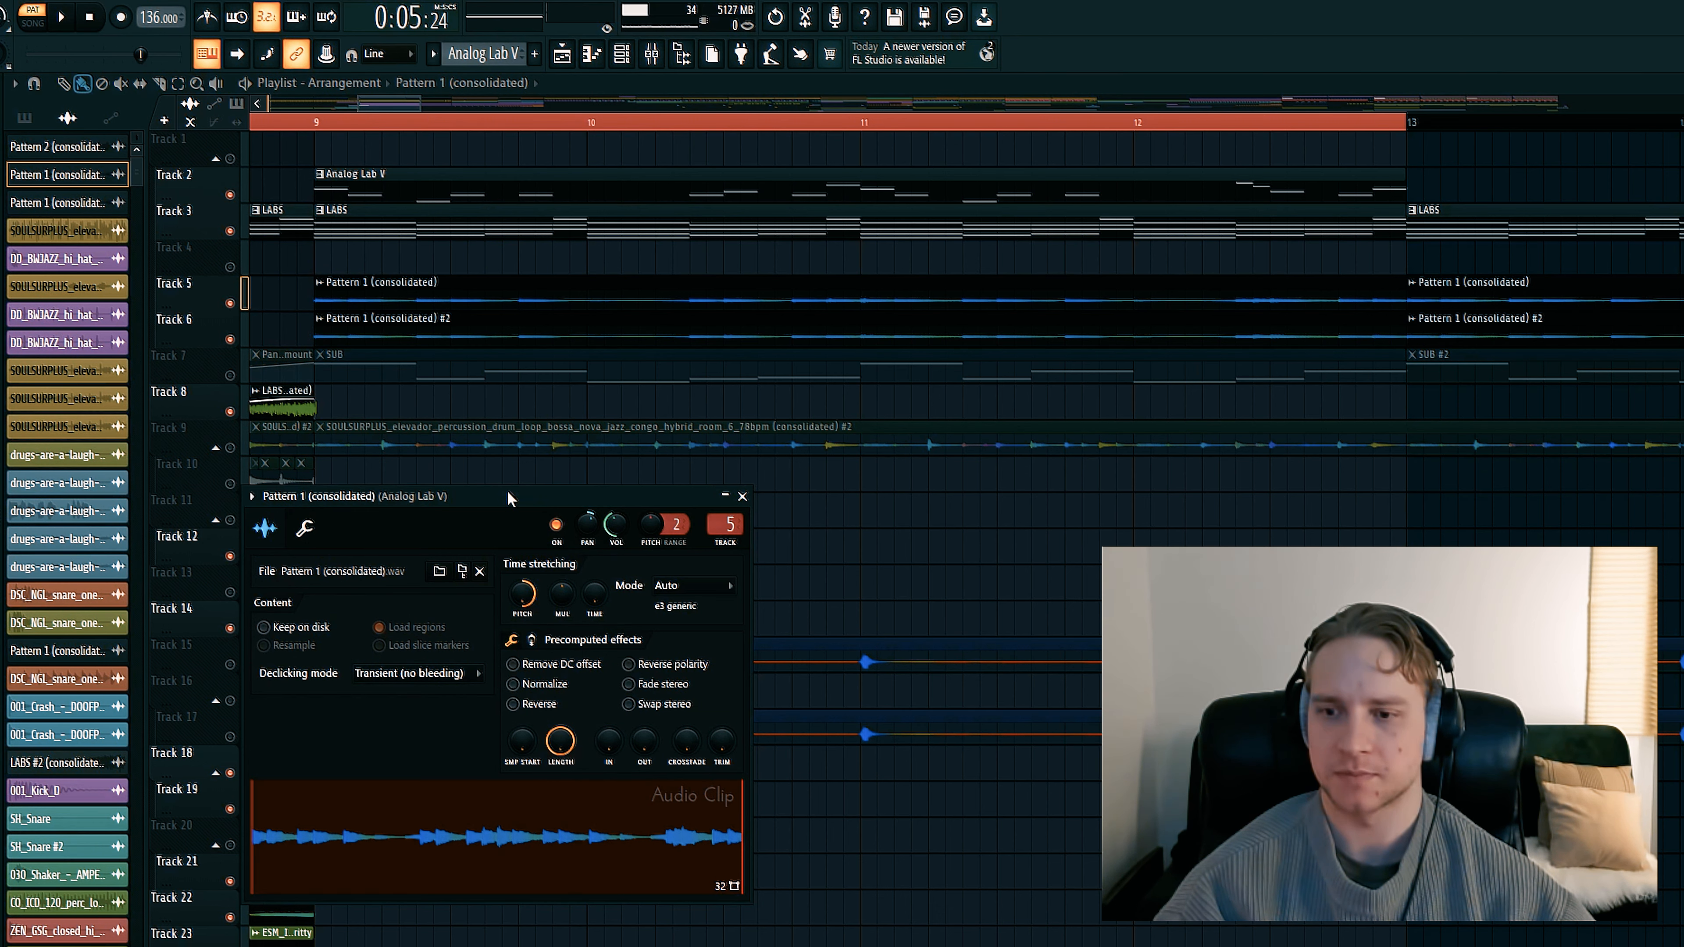
left_click_drag(511, 498, 508, 362)
left_click(741, 362)
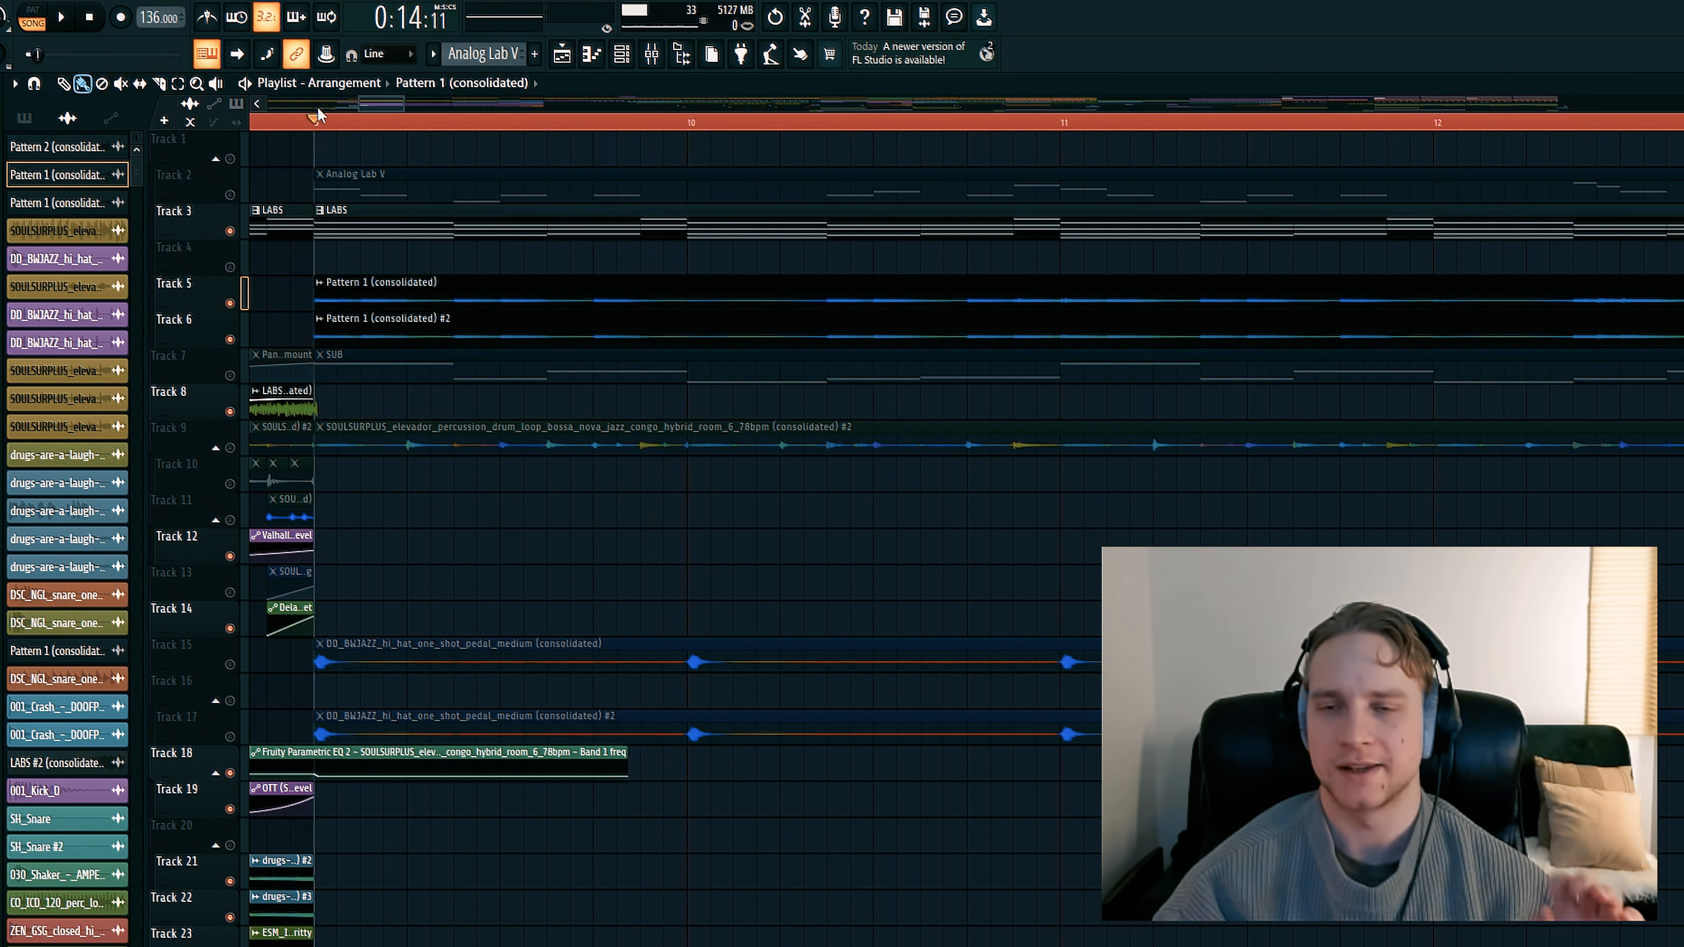
Play the section from bar 9 and unmute the percussion loop on Track 9 during playback
scroll(319, 119, "down", 3)
key("space")
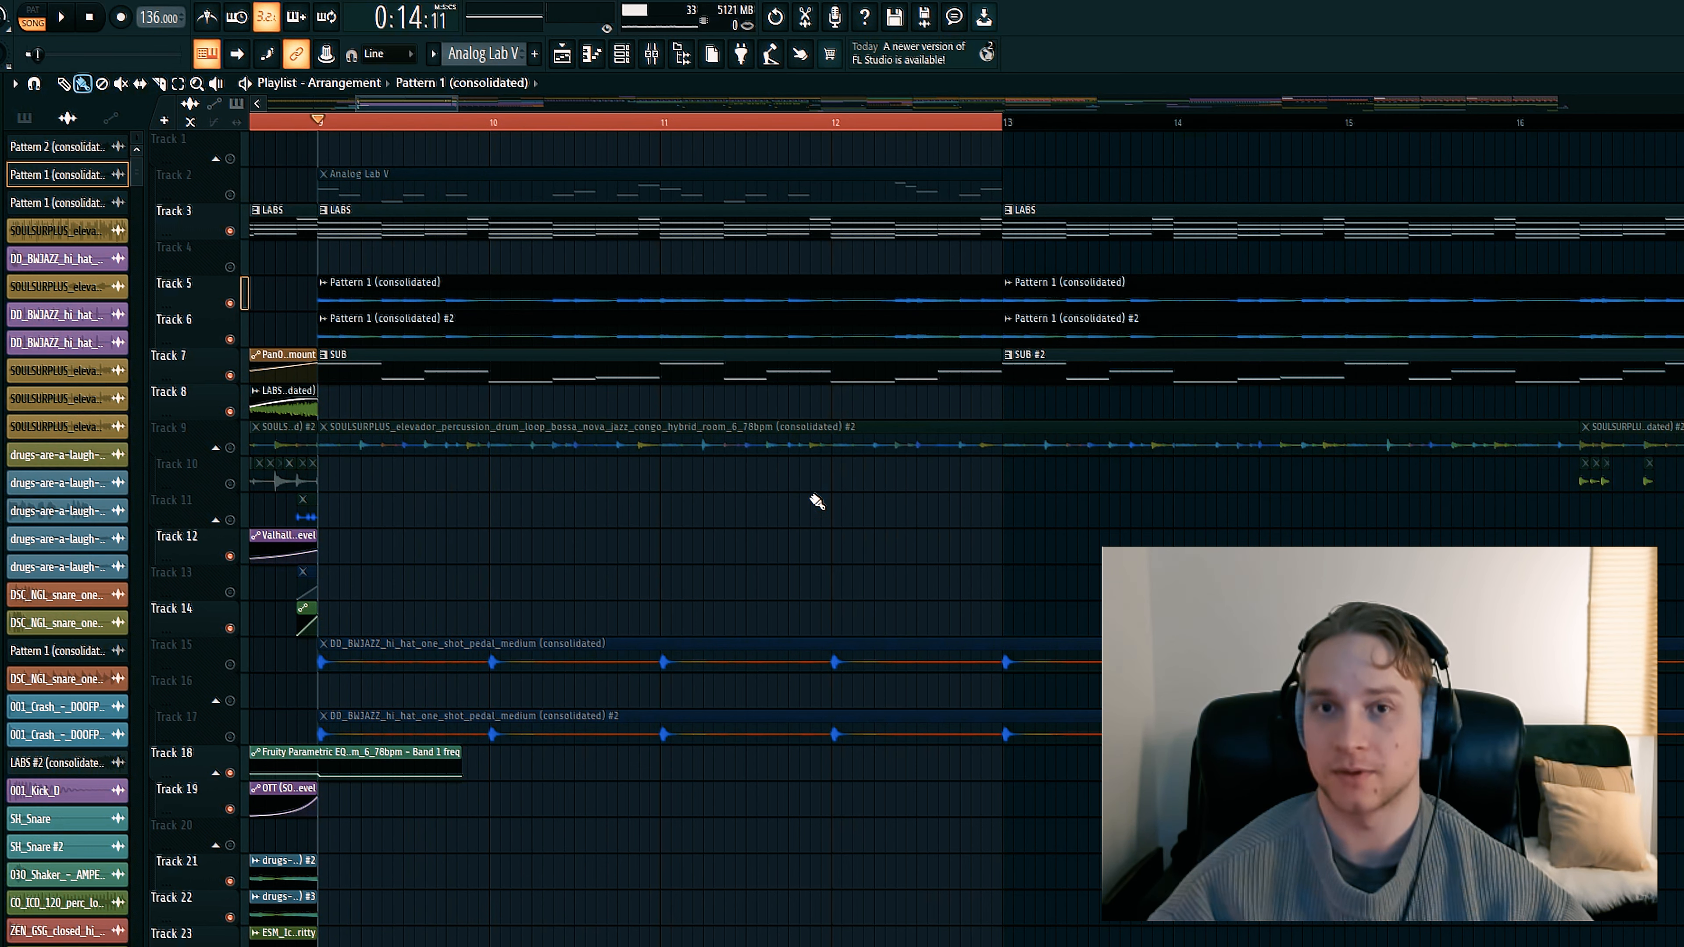
key("space")
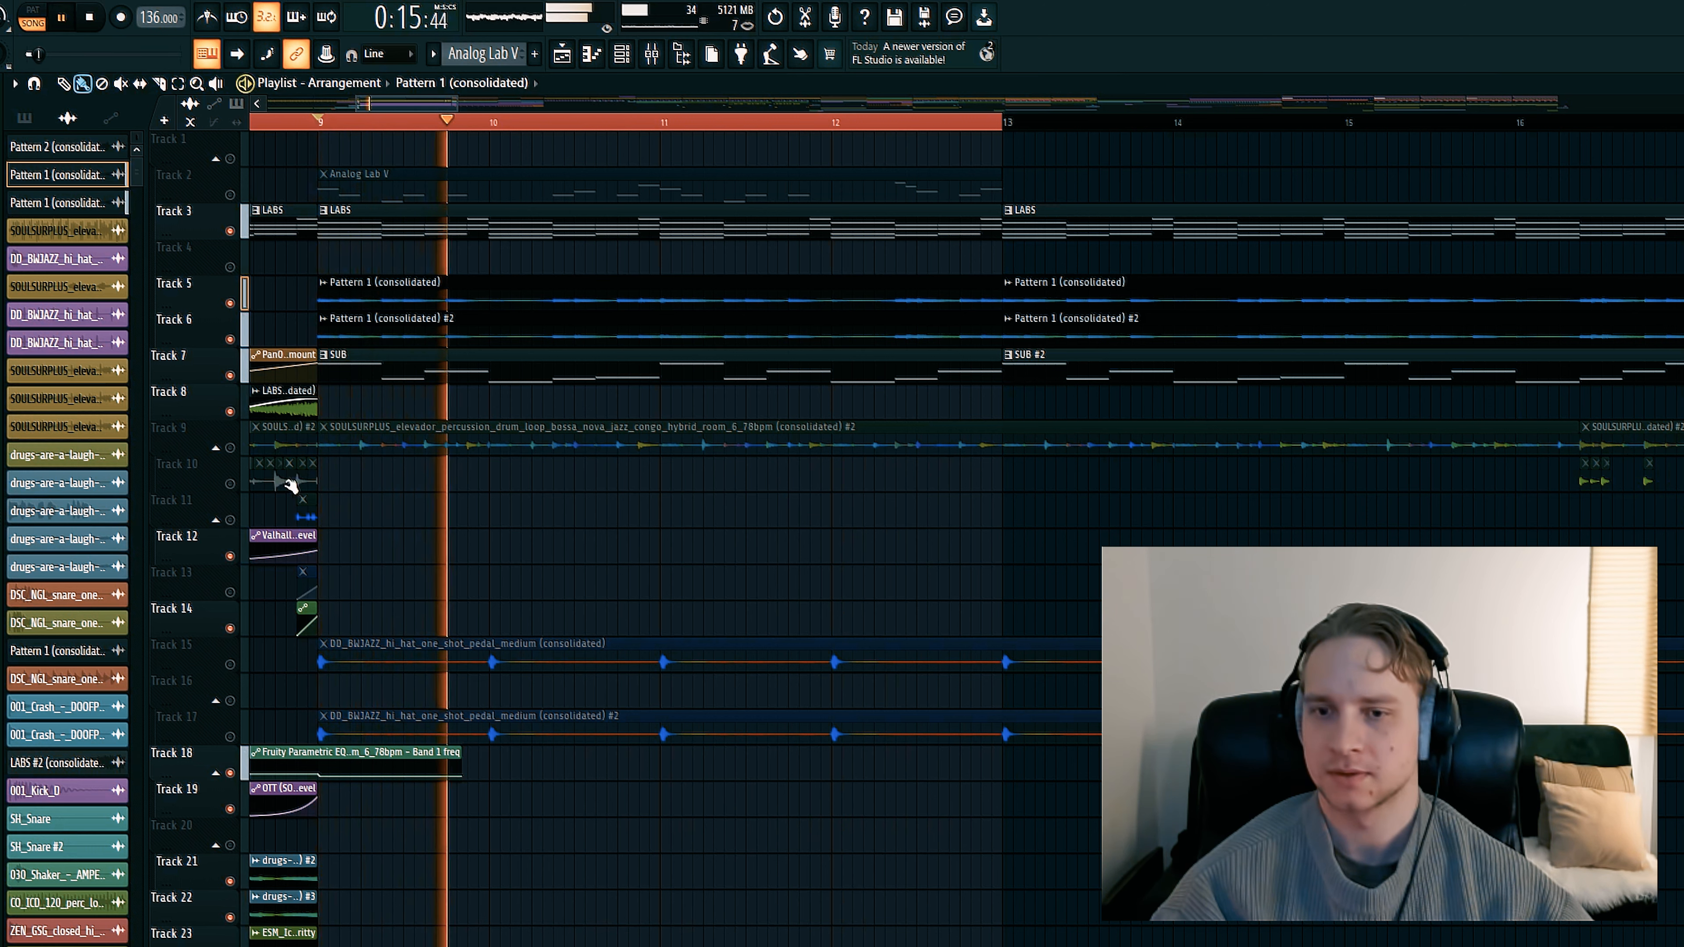
left_click(230, 448)
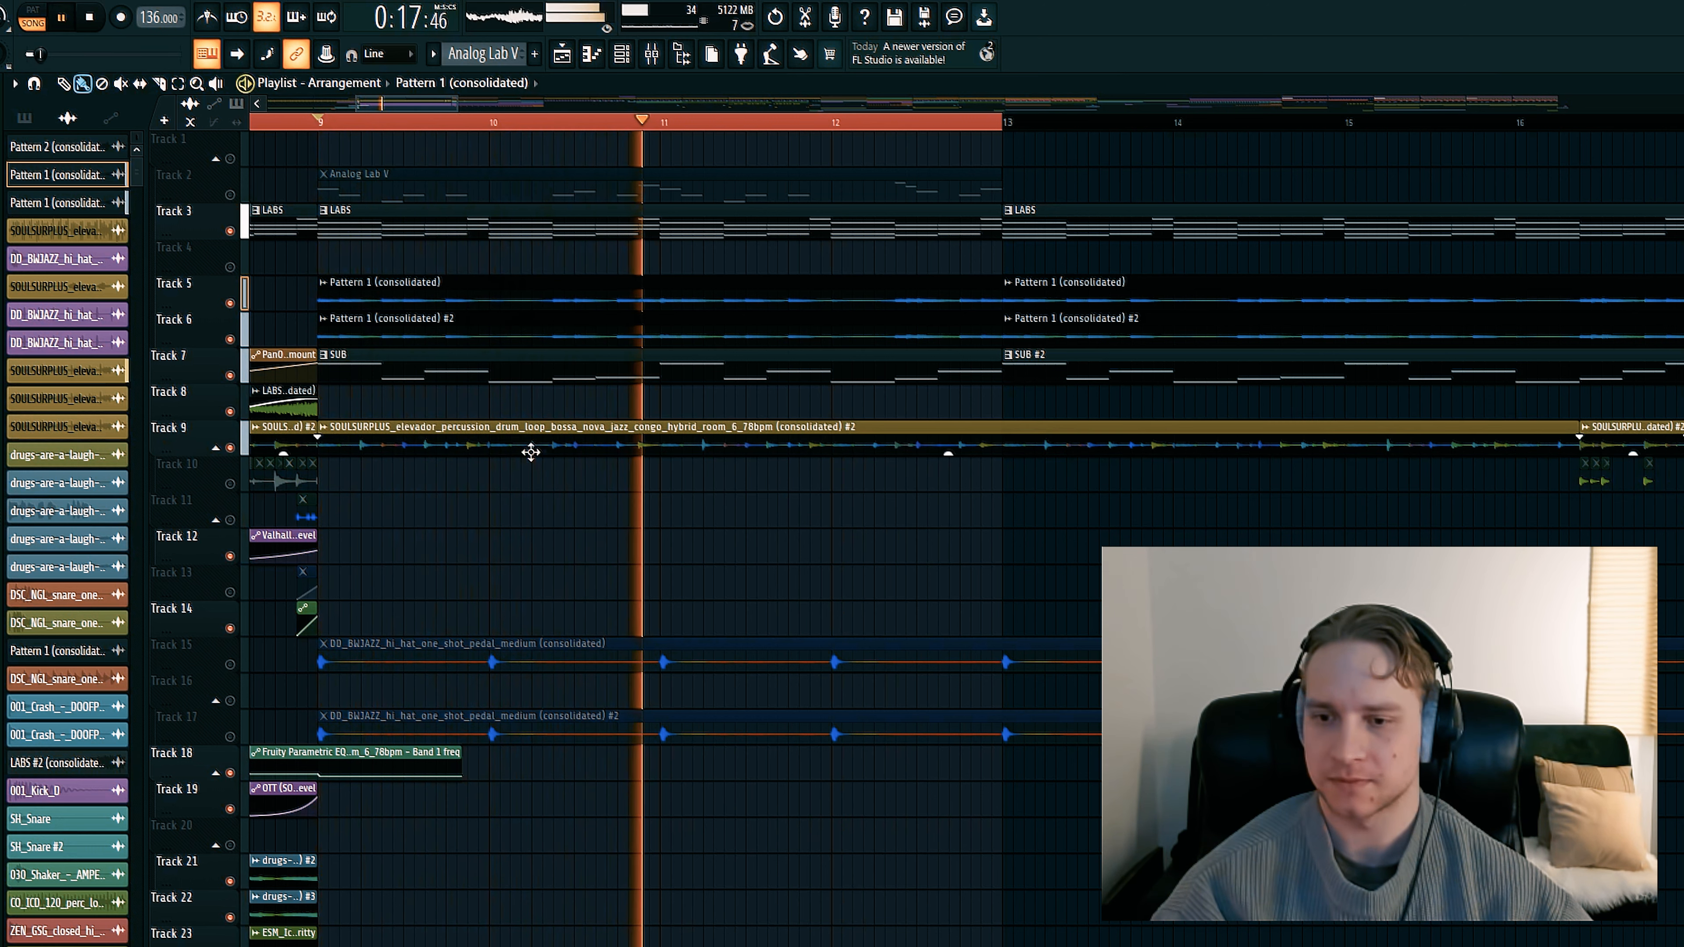
scroll(504, 464, "down", 5)
key("space")
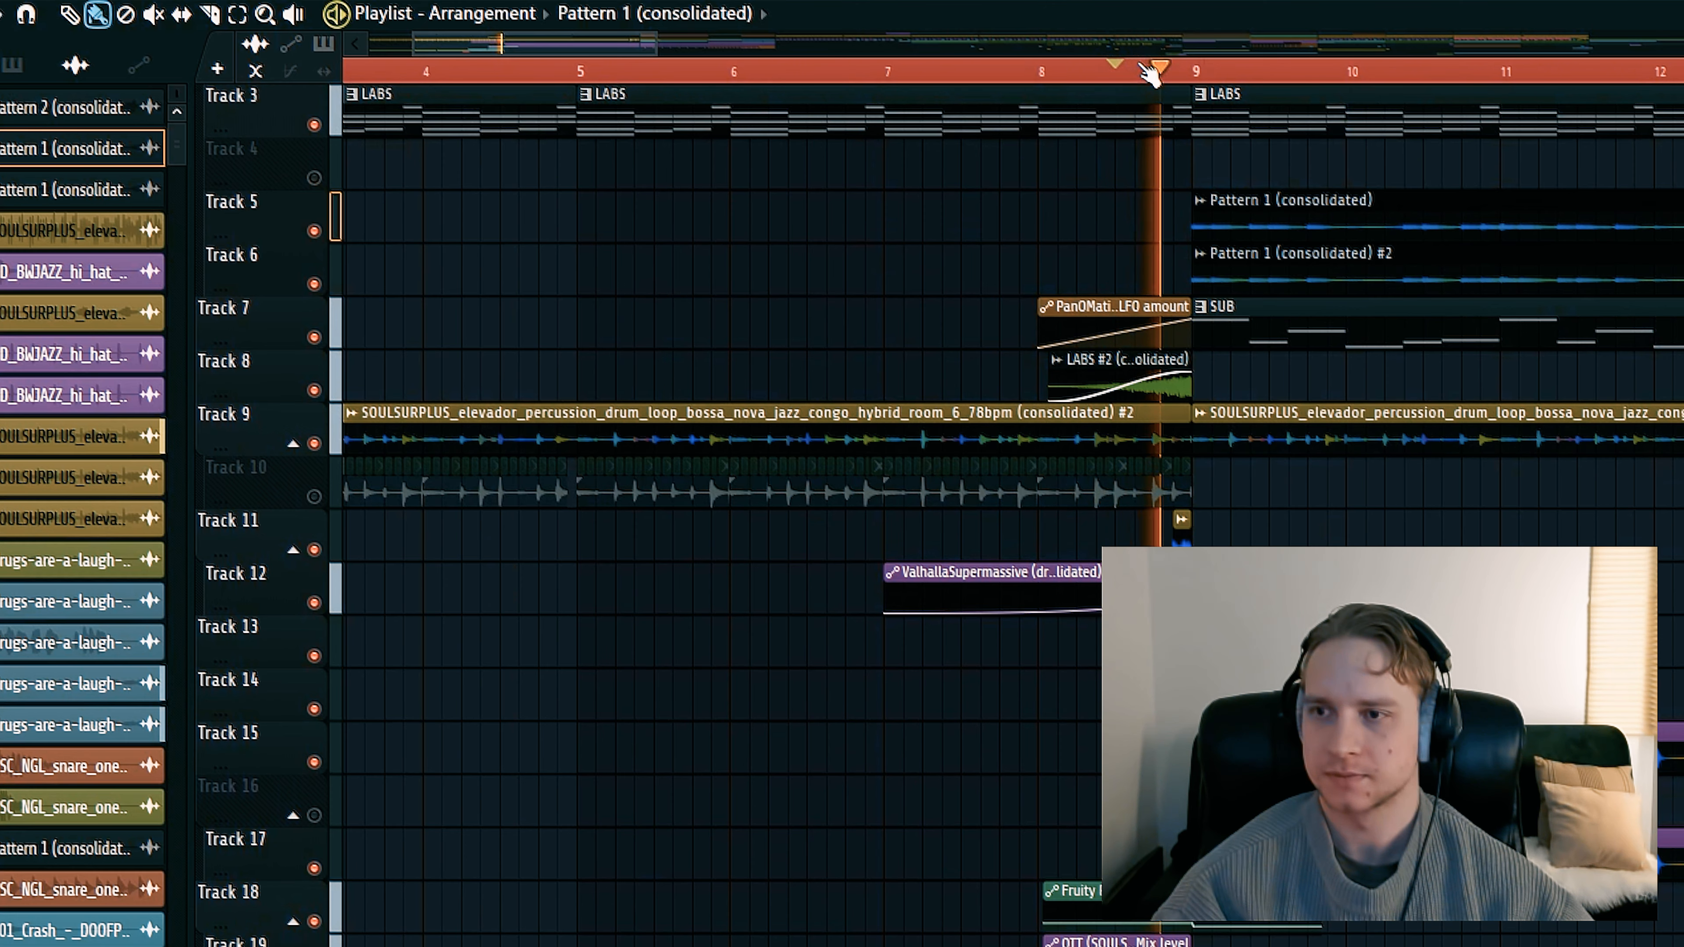
Open the Serum instrument of the pattern at bar 17 on Track 8 and examine its oscillator and effects settings
scroll(514, 137, "down", 3)
left_click_drag(744, 45, 1264, 67)
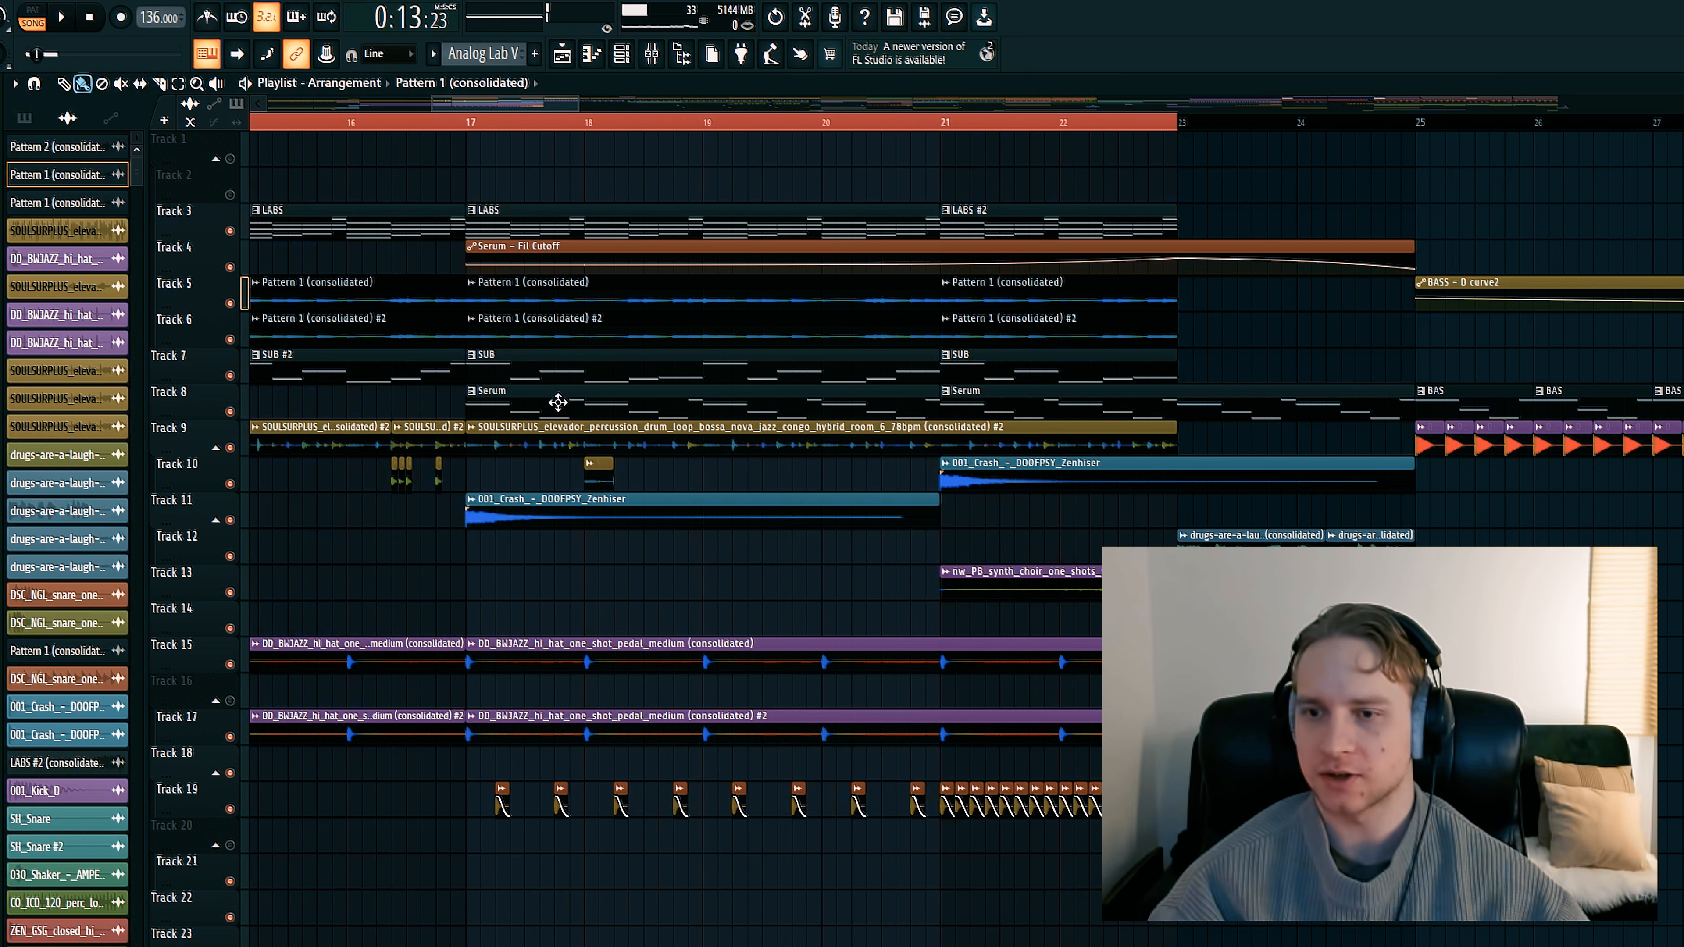
left_click(557, 402)
left_click(622, 53)
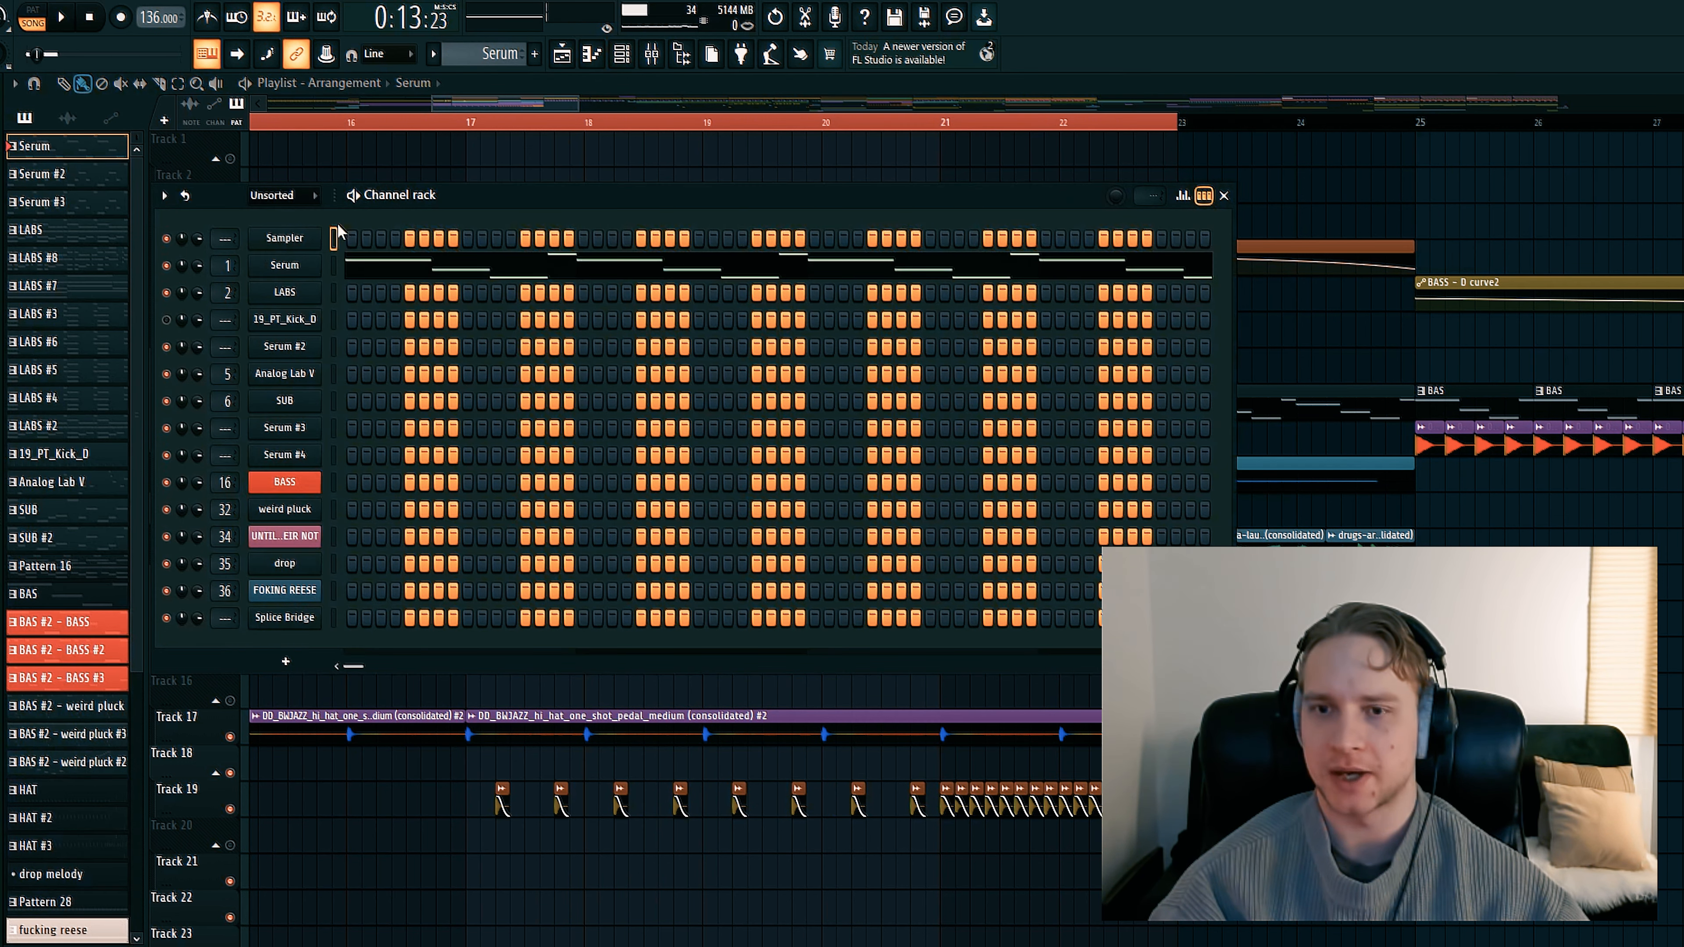
left_click(285, 265)
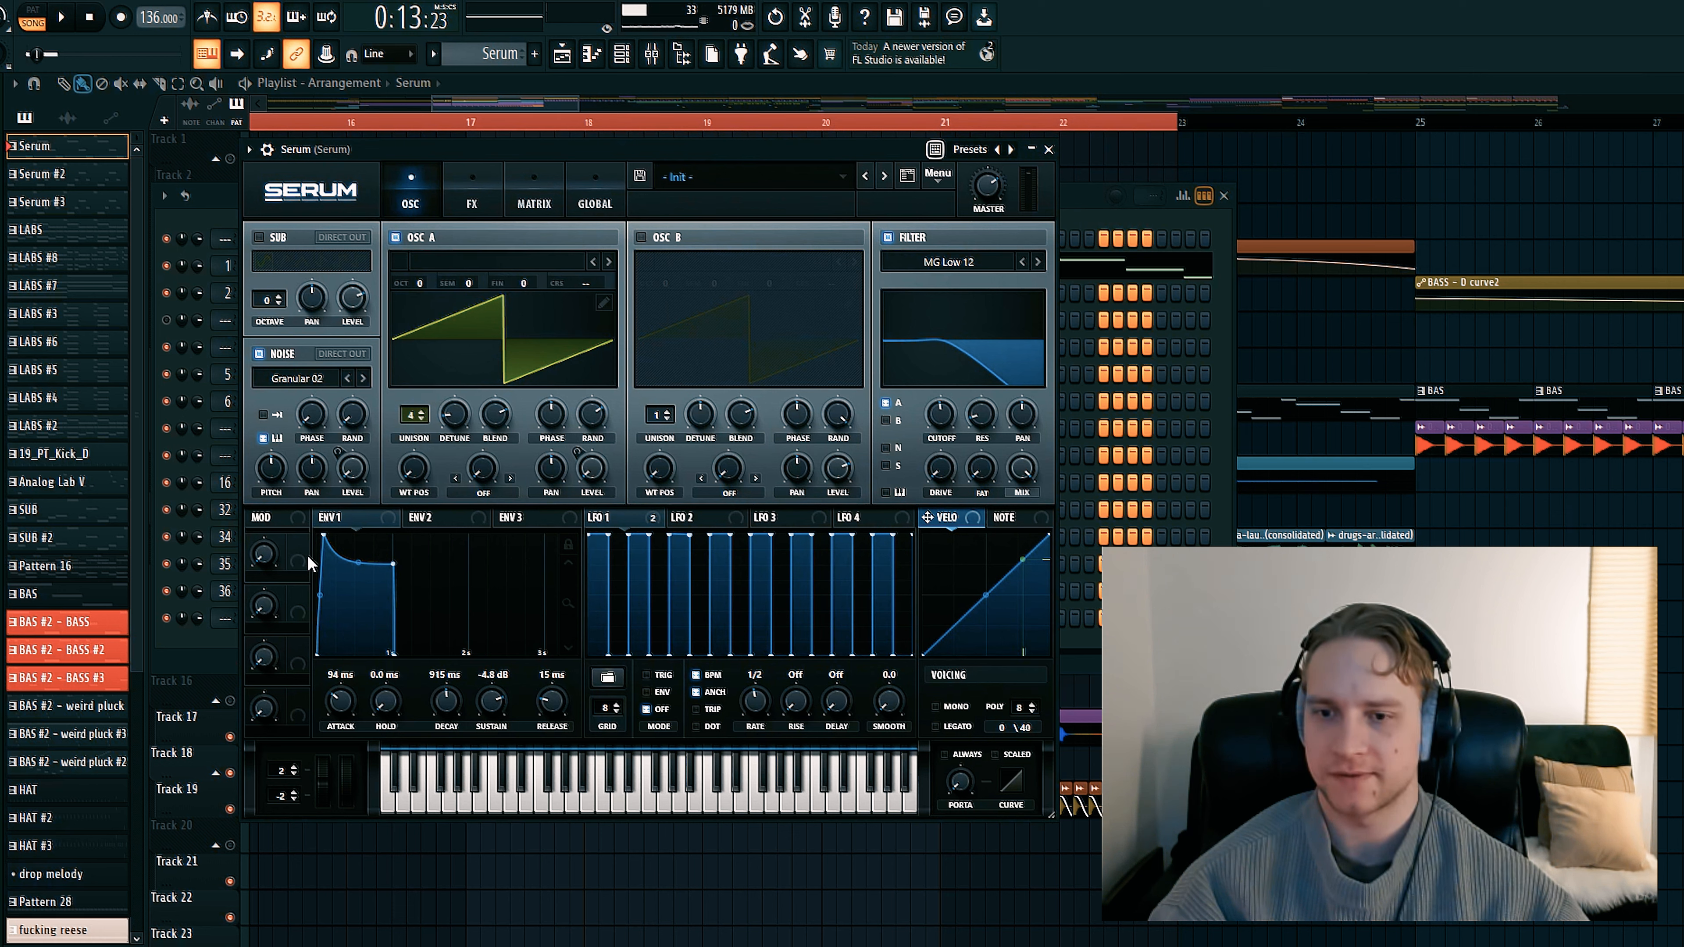
left_click(471, 199)
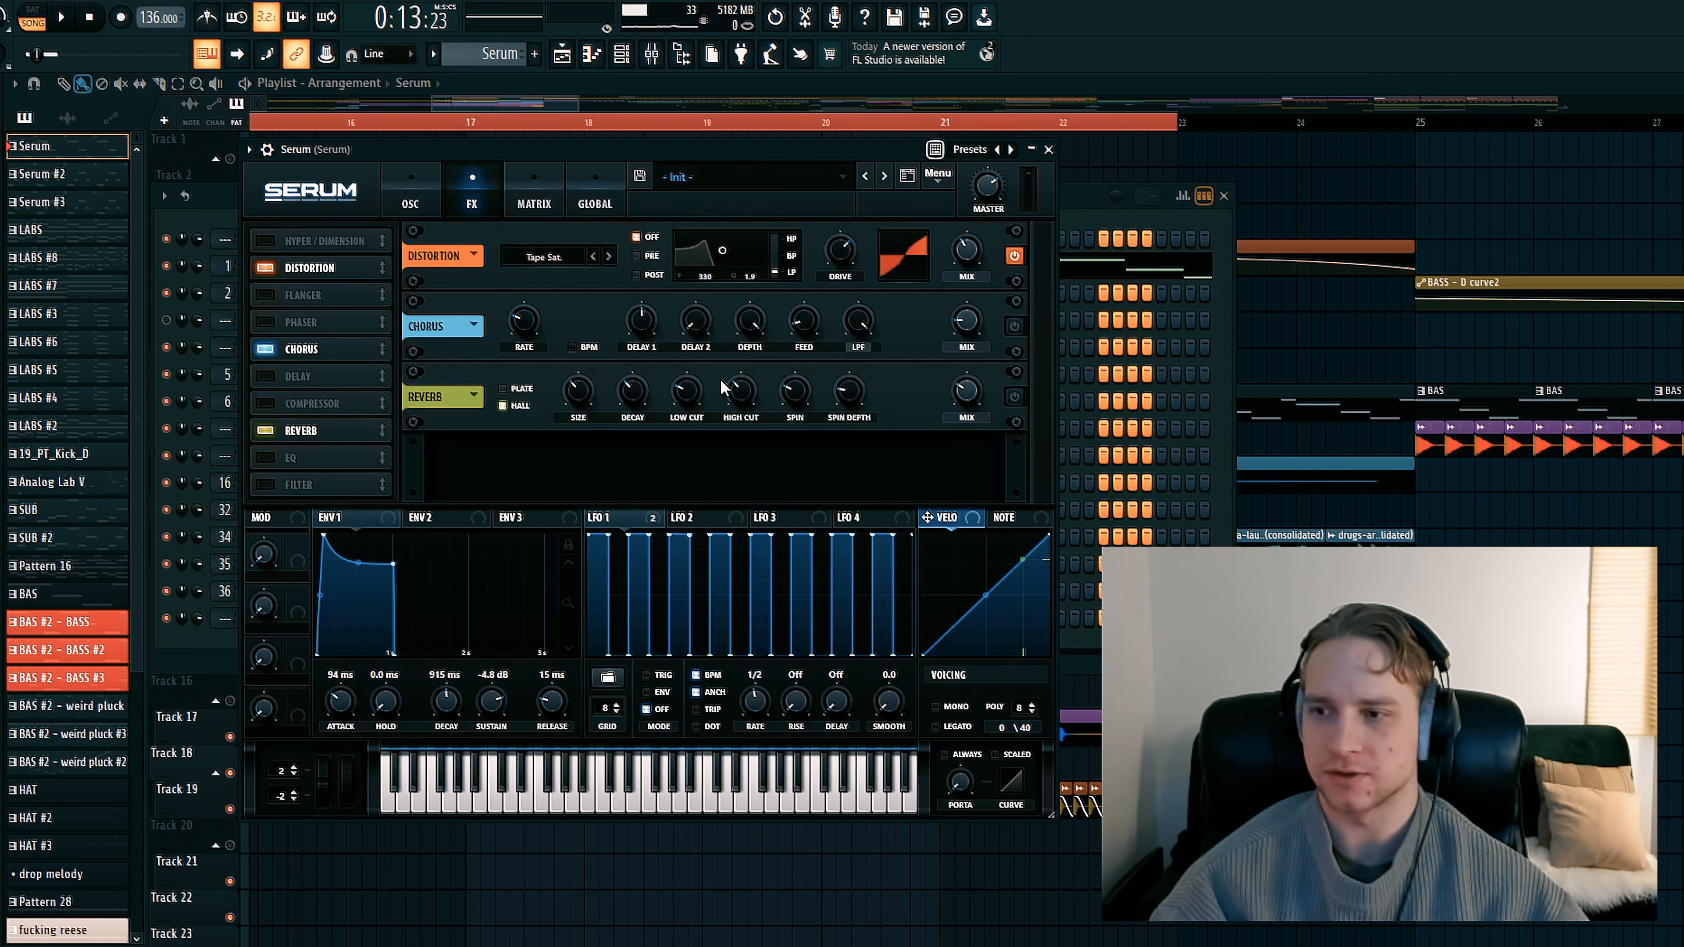
left_click(1049, 150)
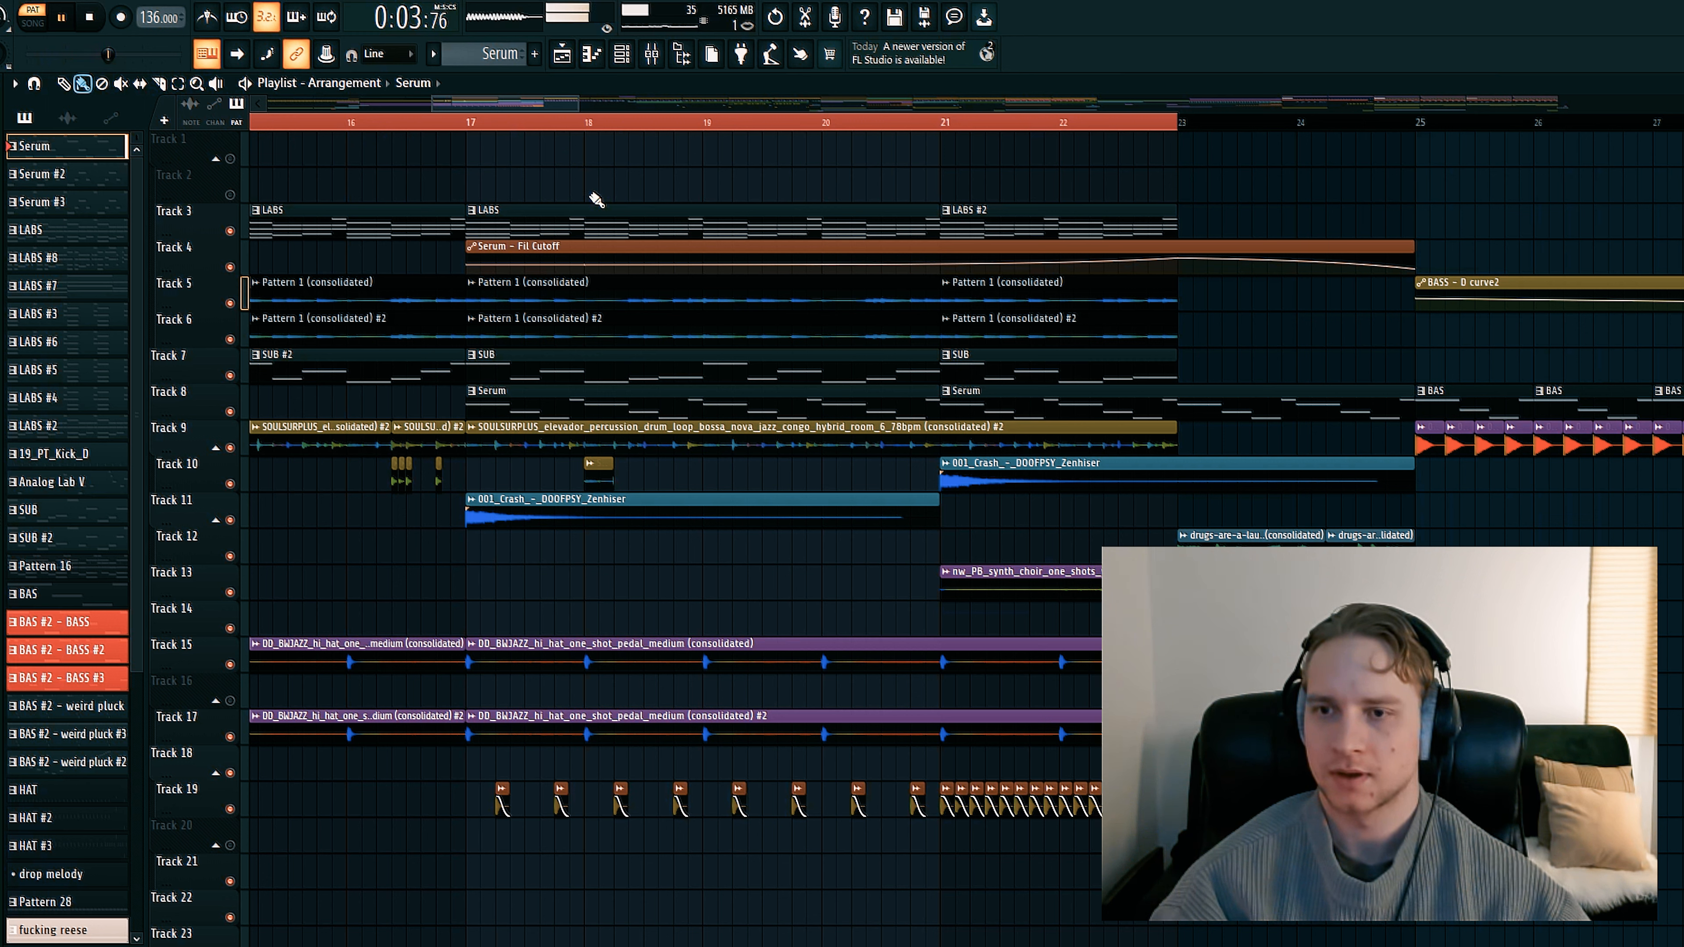
Play the build-up from bar 17 towards bar 25 and look over its layers in the playlist
mouse_move(572, 268)
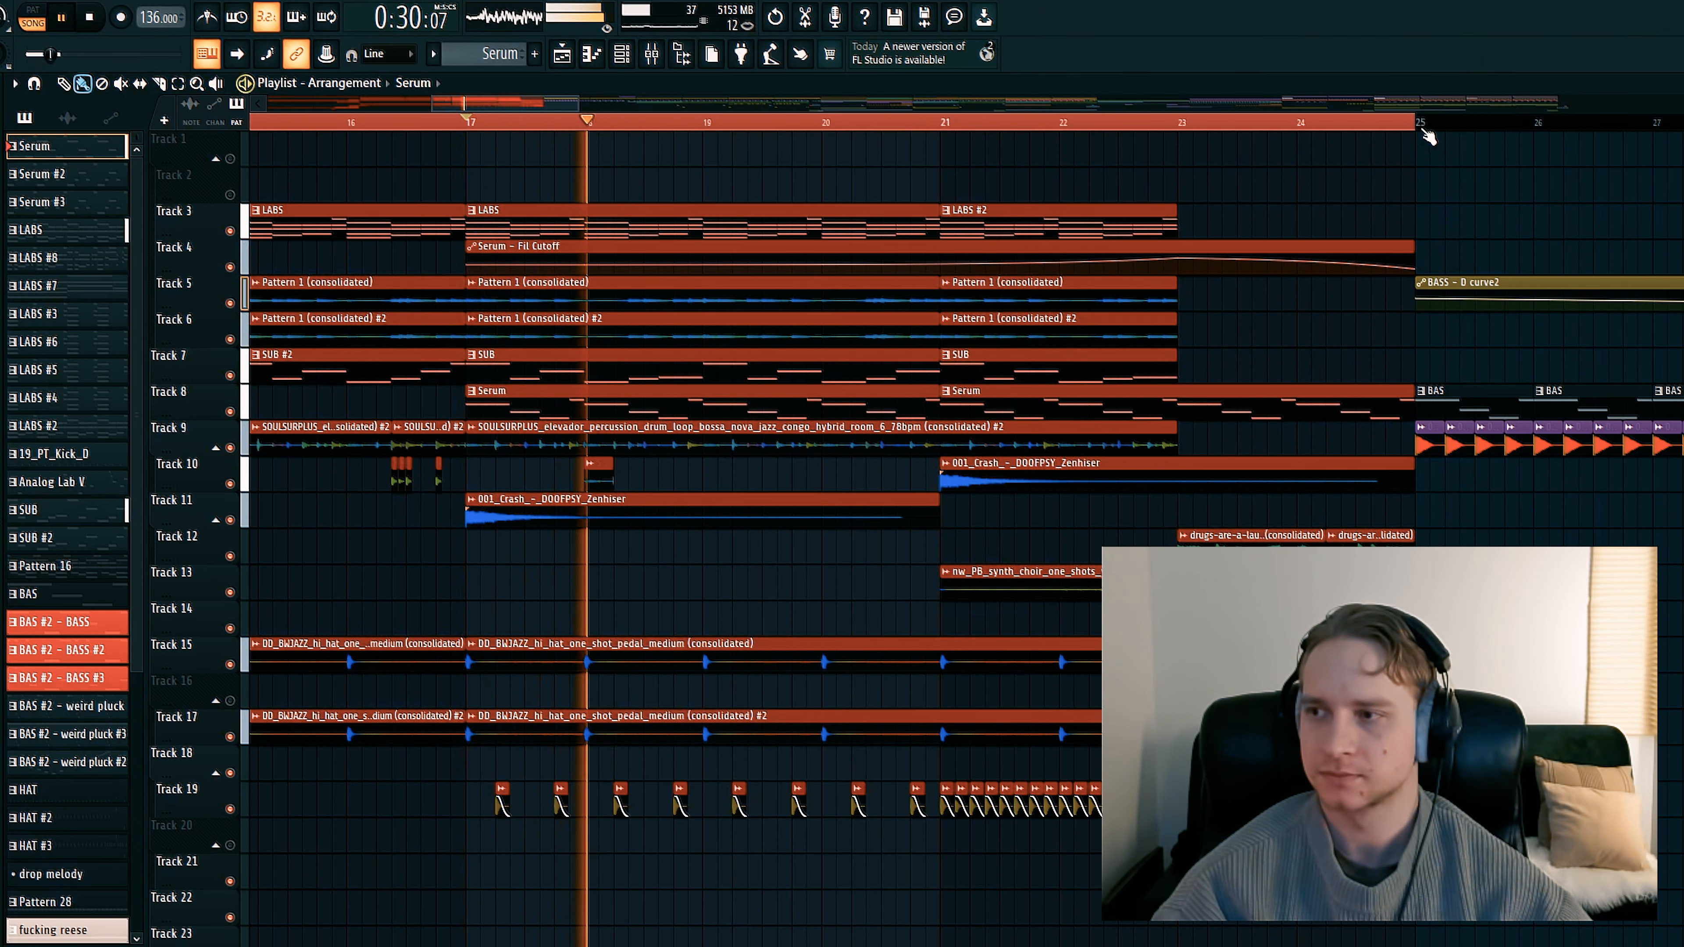
left_click_drag(537, 103, 615, 107)
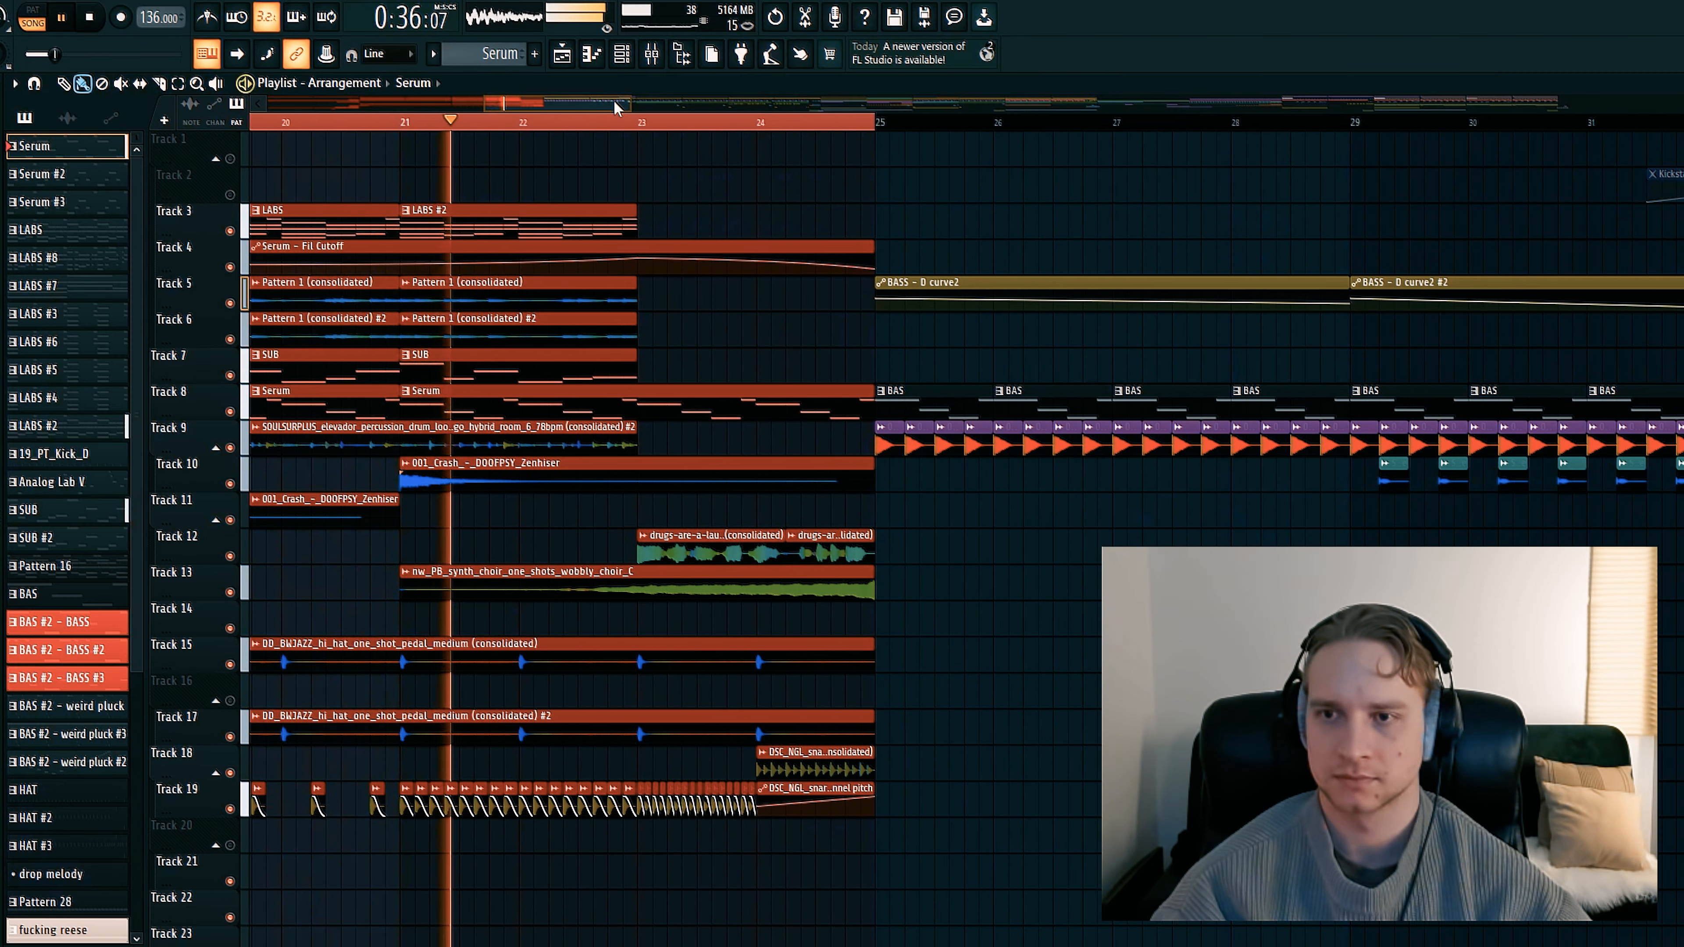
left_click_drag(613, 106, 632, 114)
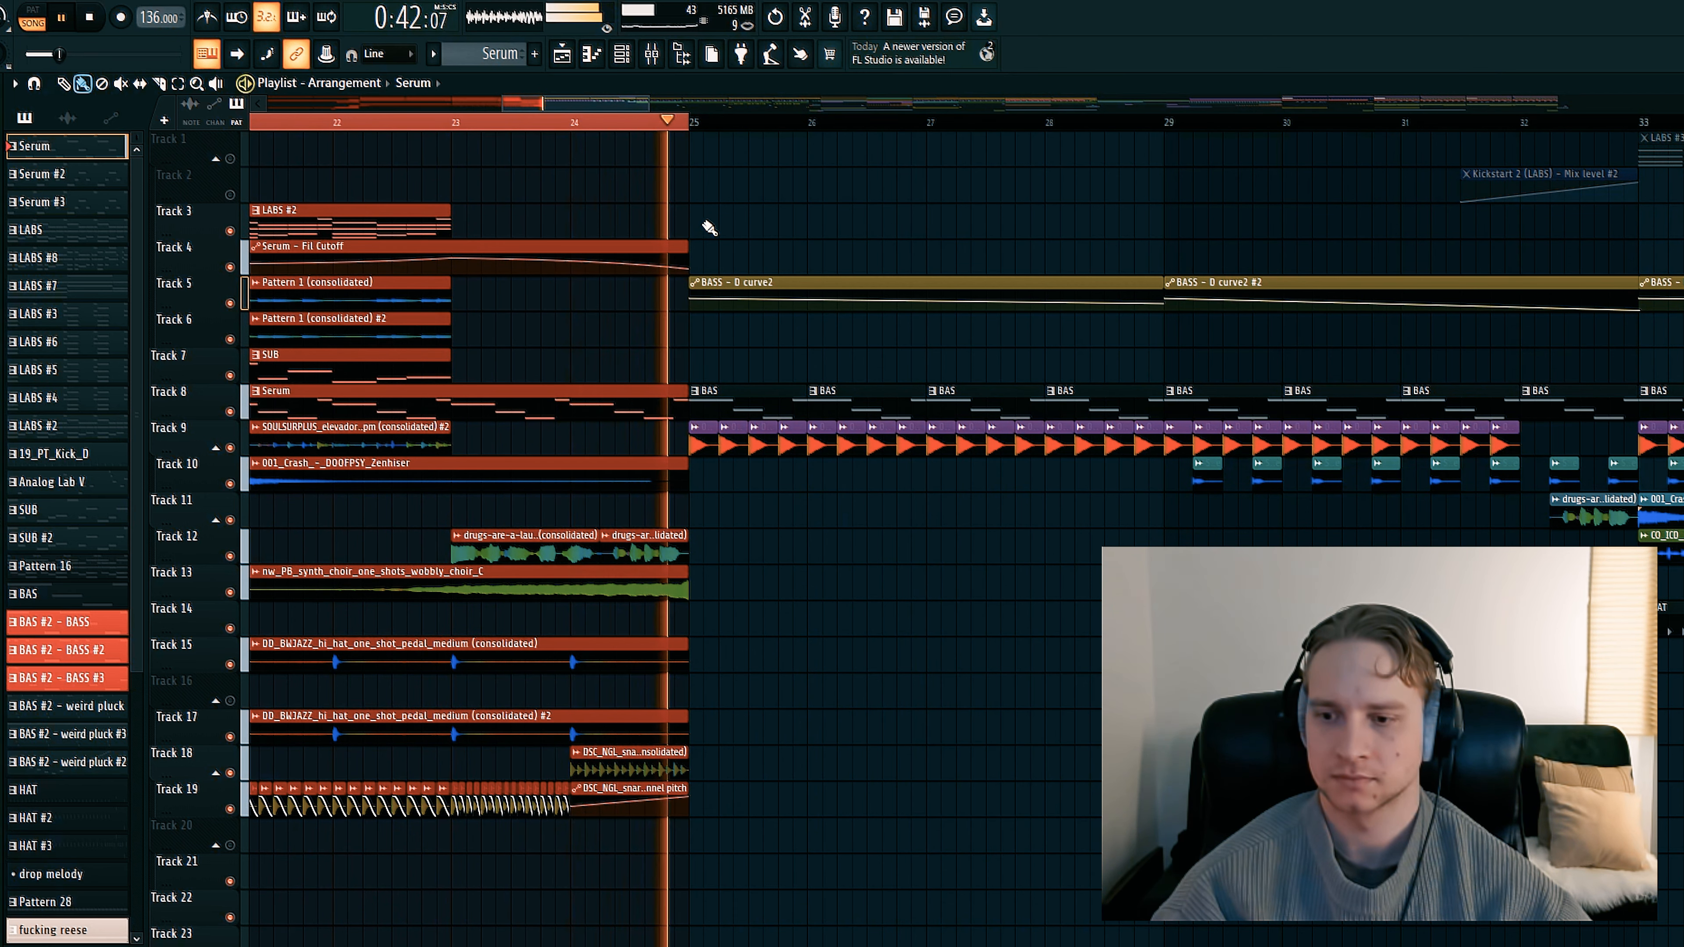
key("space")
scroll(552, 536, "up", 3)
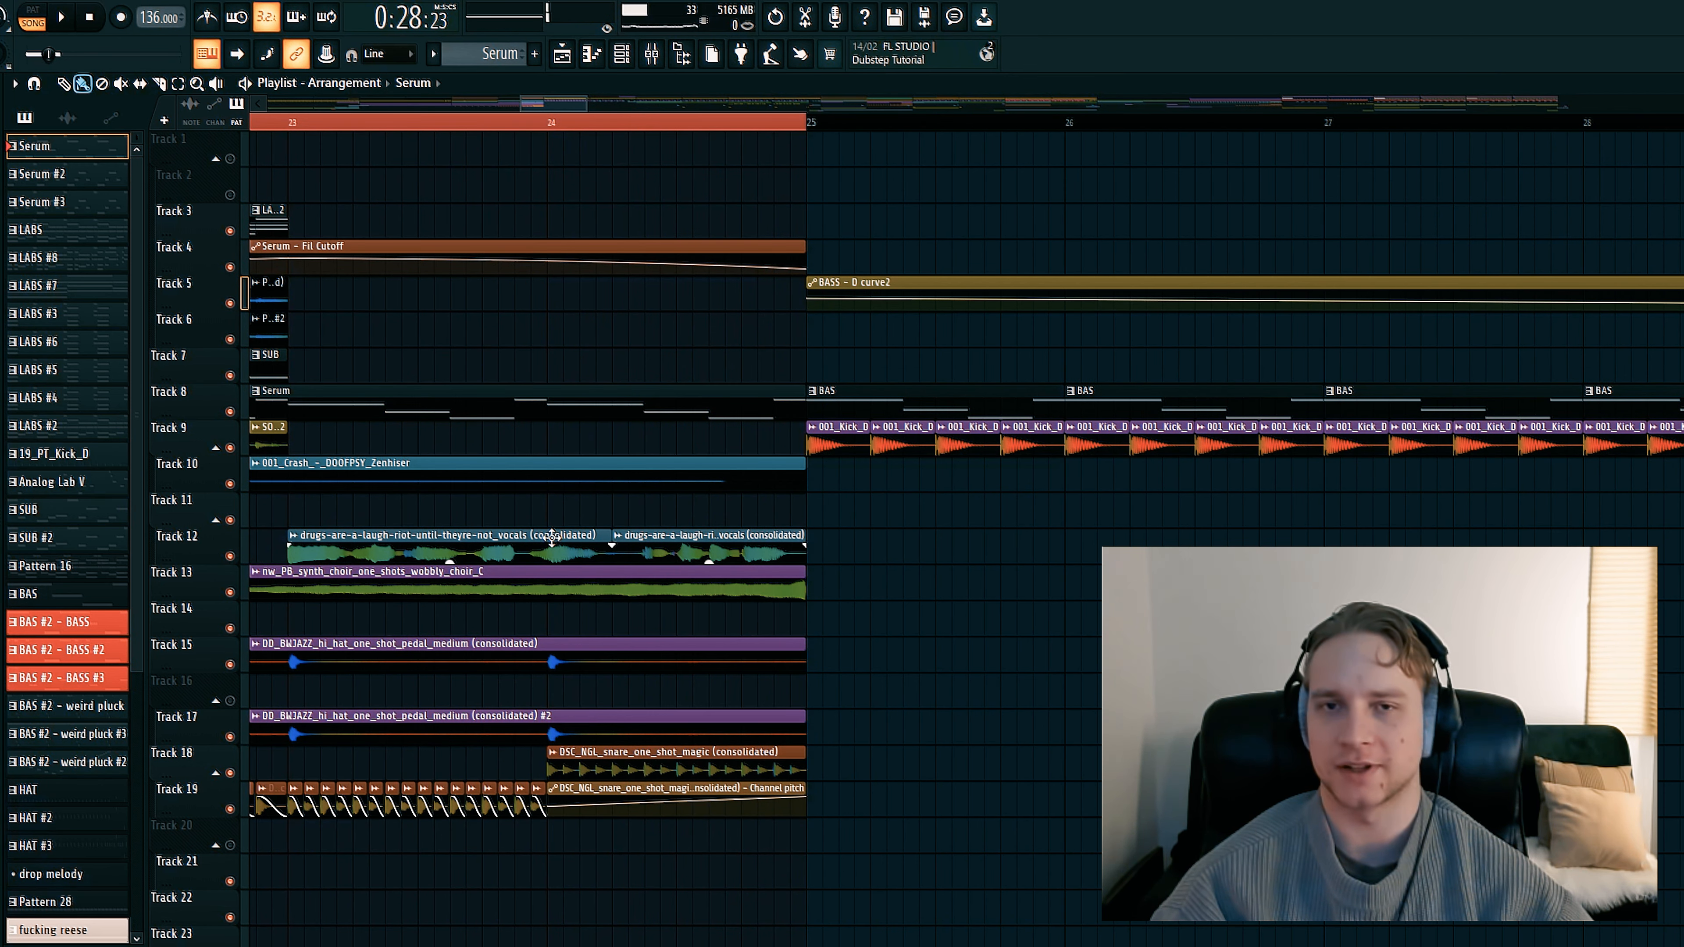
scroll(611, 463, "down", 3)
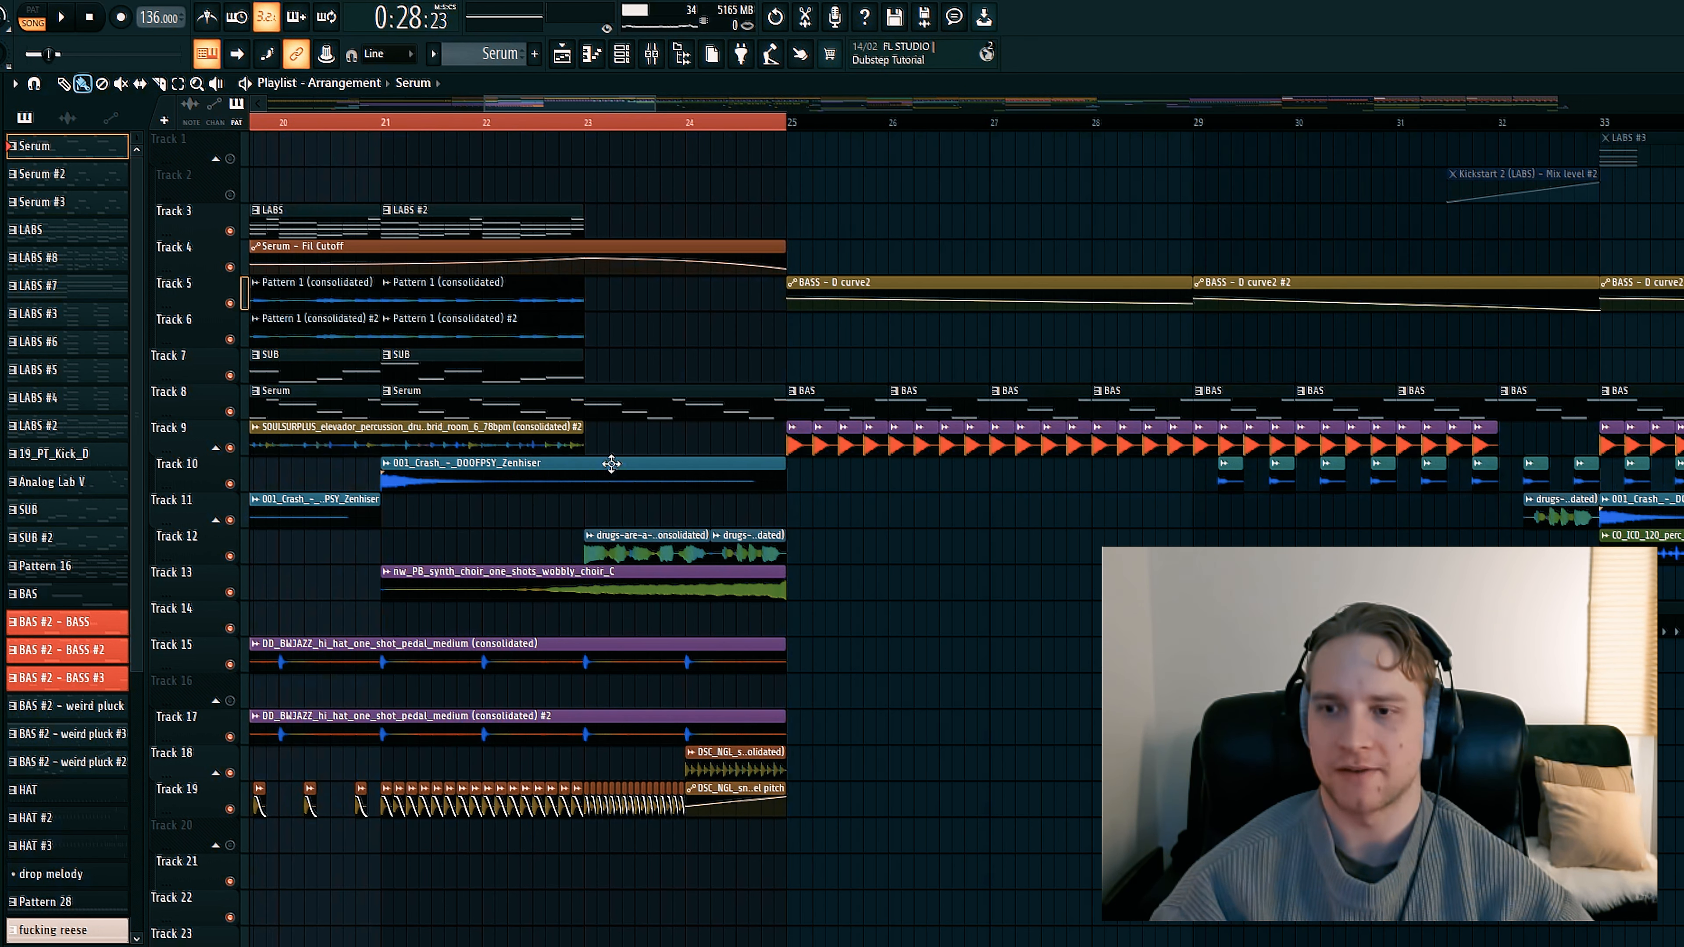
Move on to the section from bar 25, select the 001_Kick_D clip on Track 9 and show its mixer track
left_click_drag(601, 97, 611, 99)
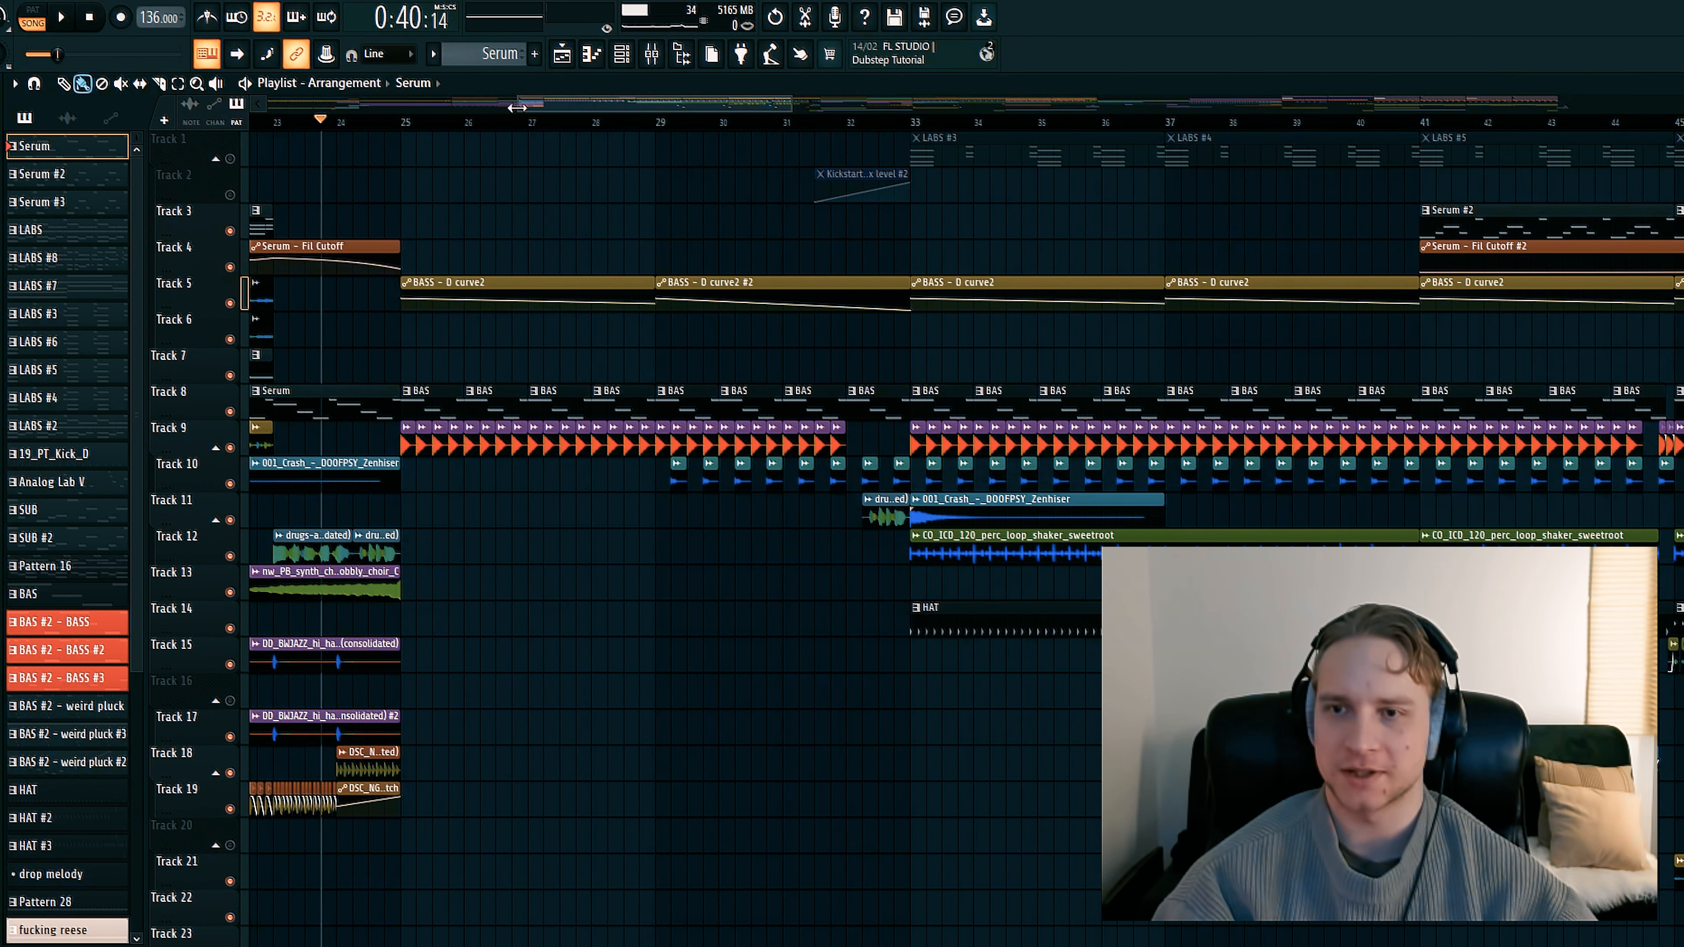
scroll(470, 127, "up", 2)
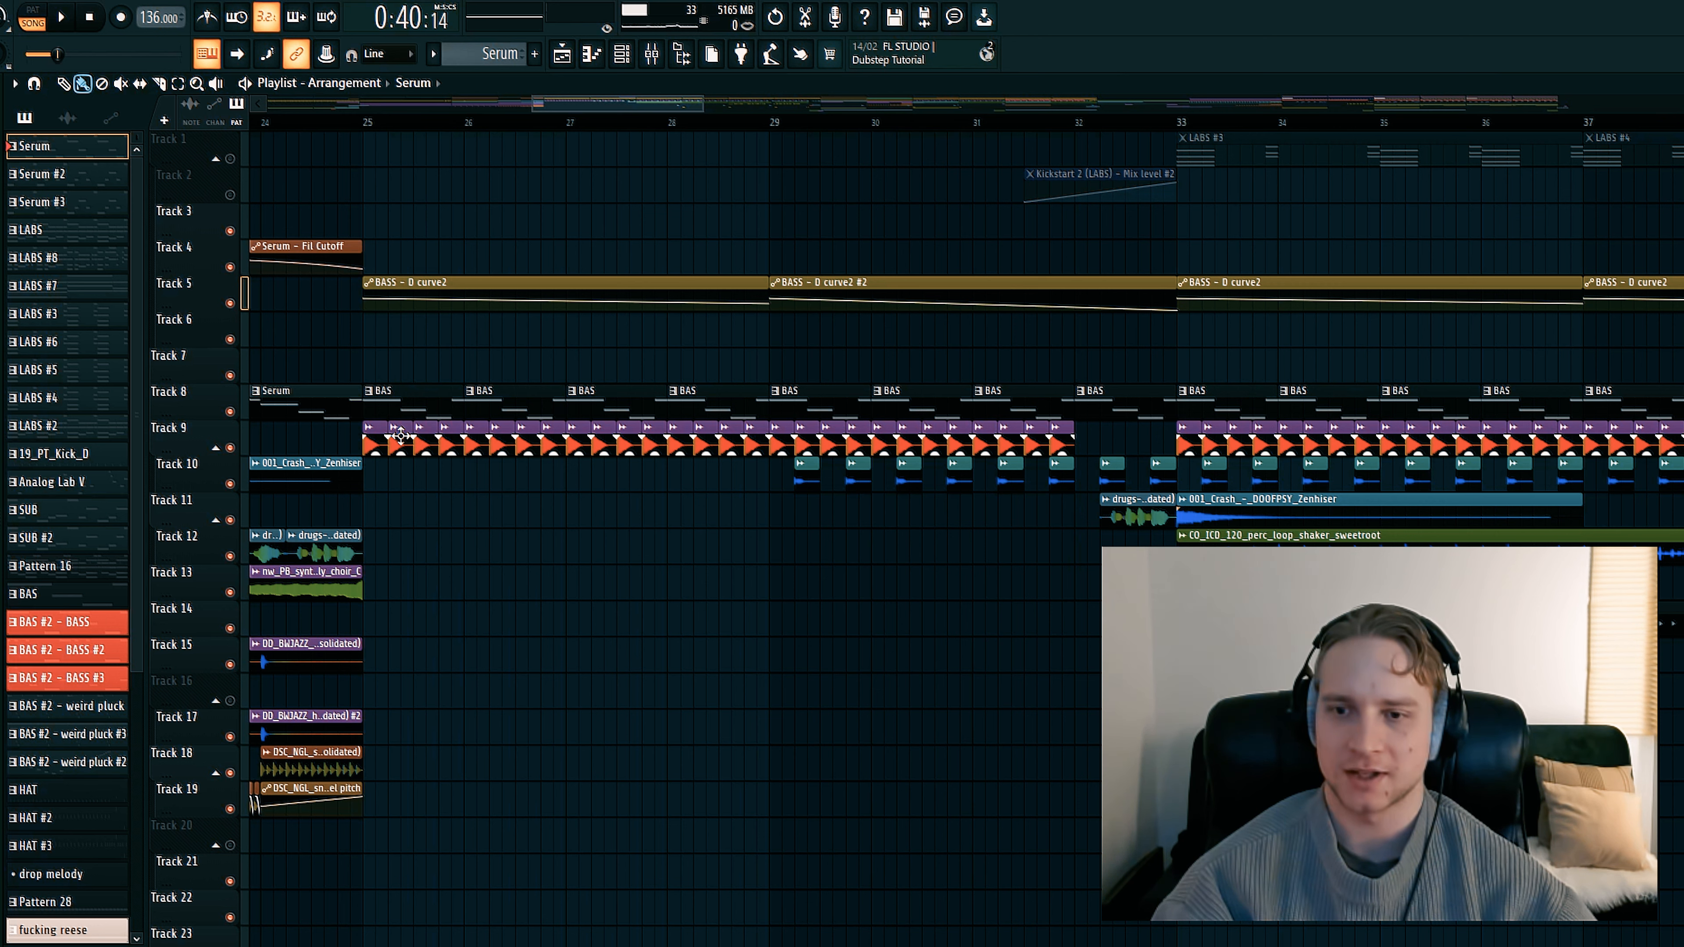
left_click(397, 434)
scroll(445, 127, "up", 2)
scroll(445, 130, "up", 2)
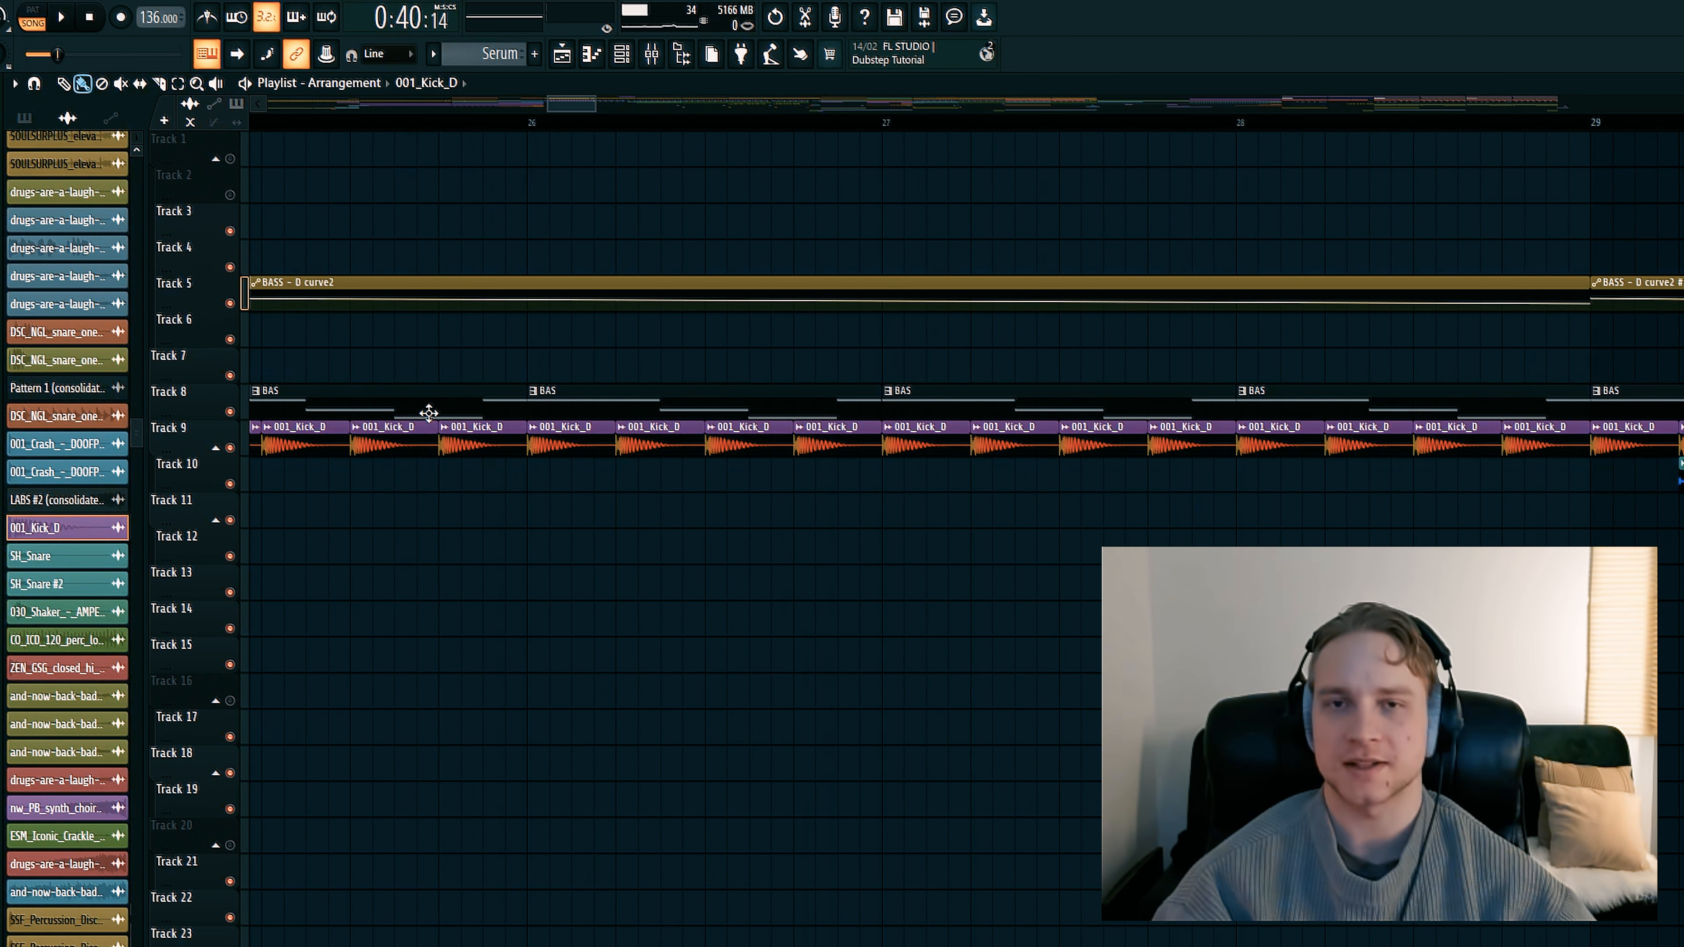
key("F9")
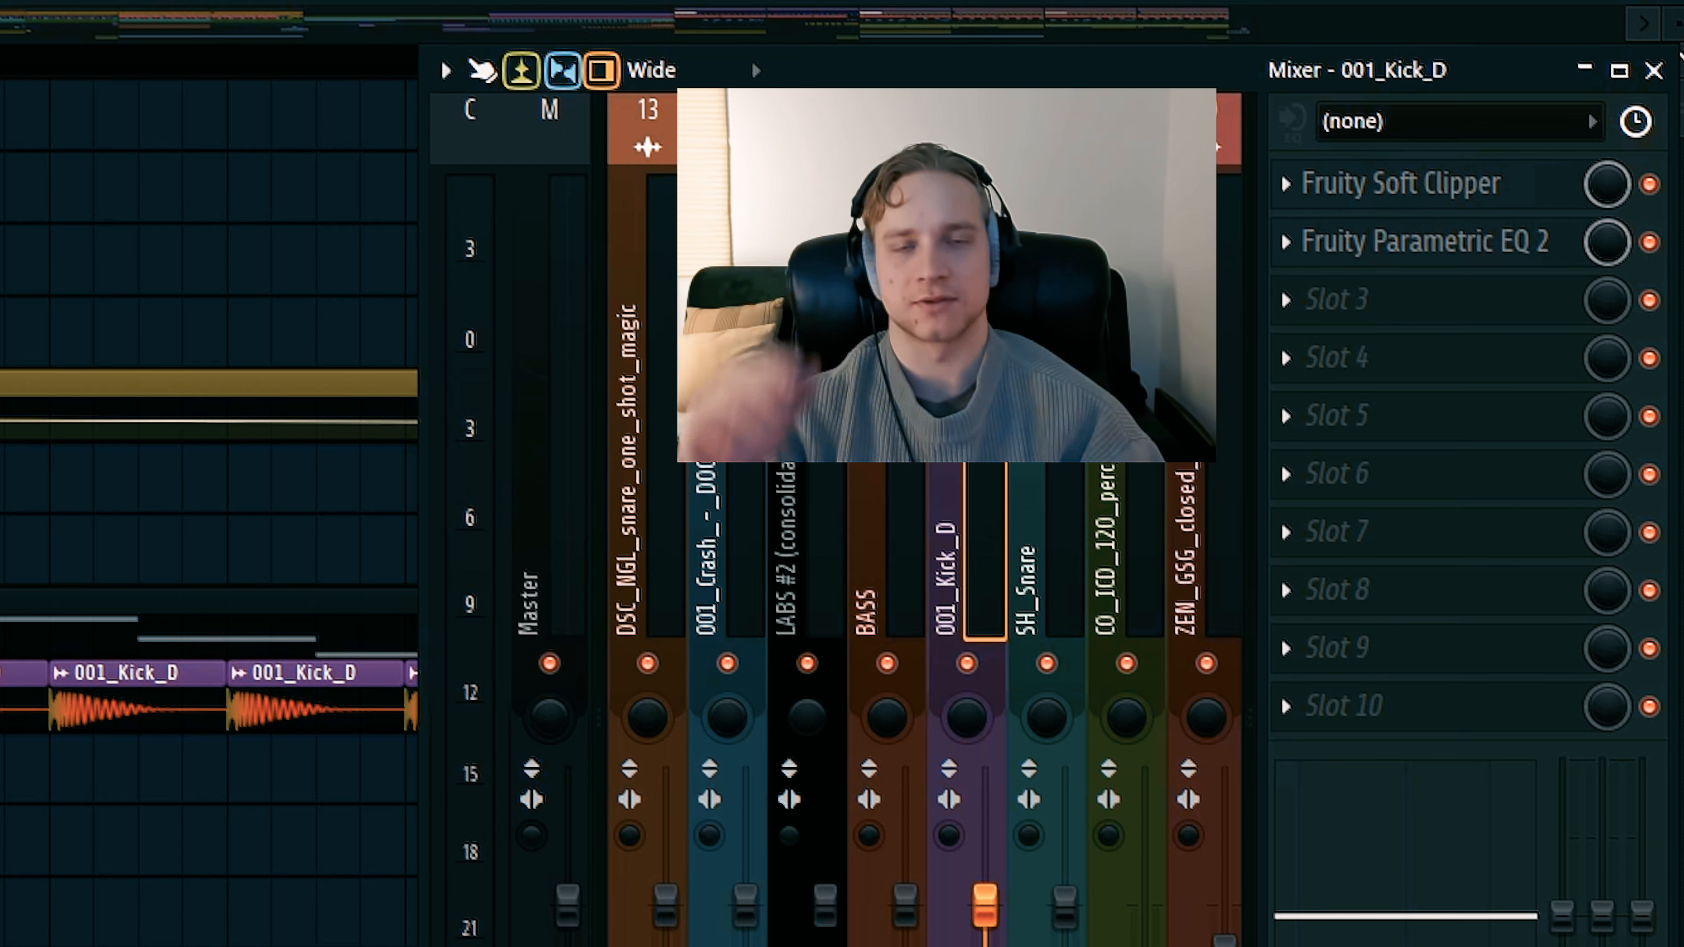
Open the Fruity Parametric EQ 2 on the 001_Kick_D mixer track and examine its curve
scroll(301, 68, "down", 2)
scroll(209, 425, "up", 2)
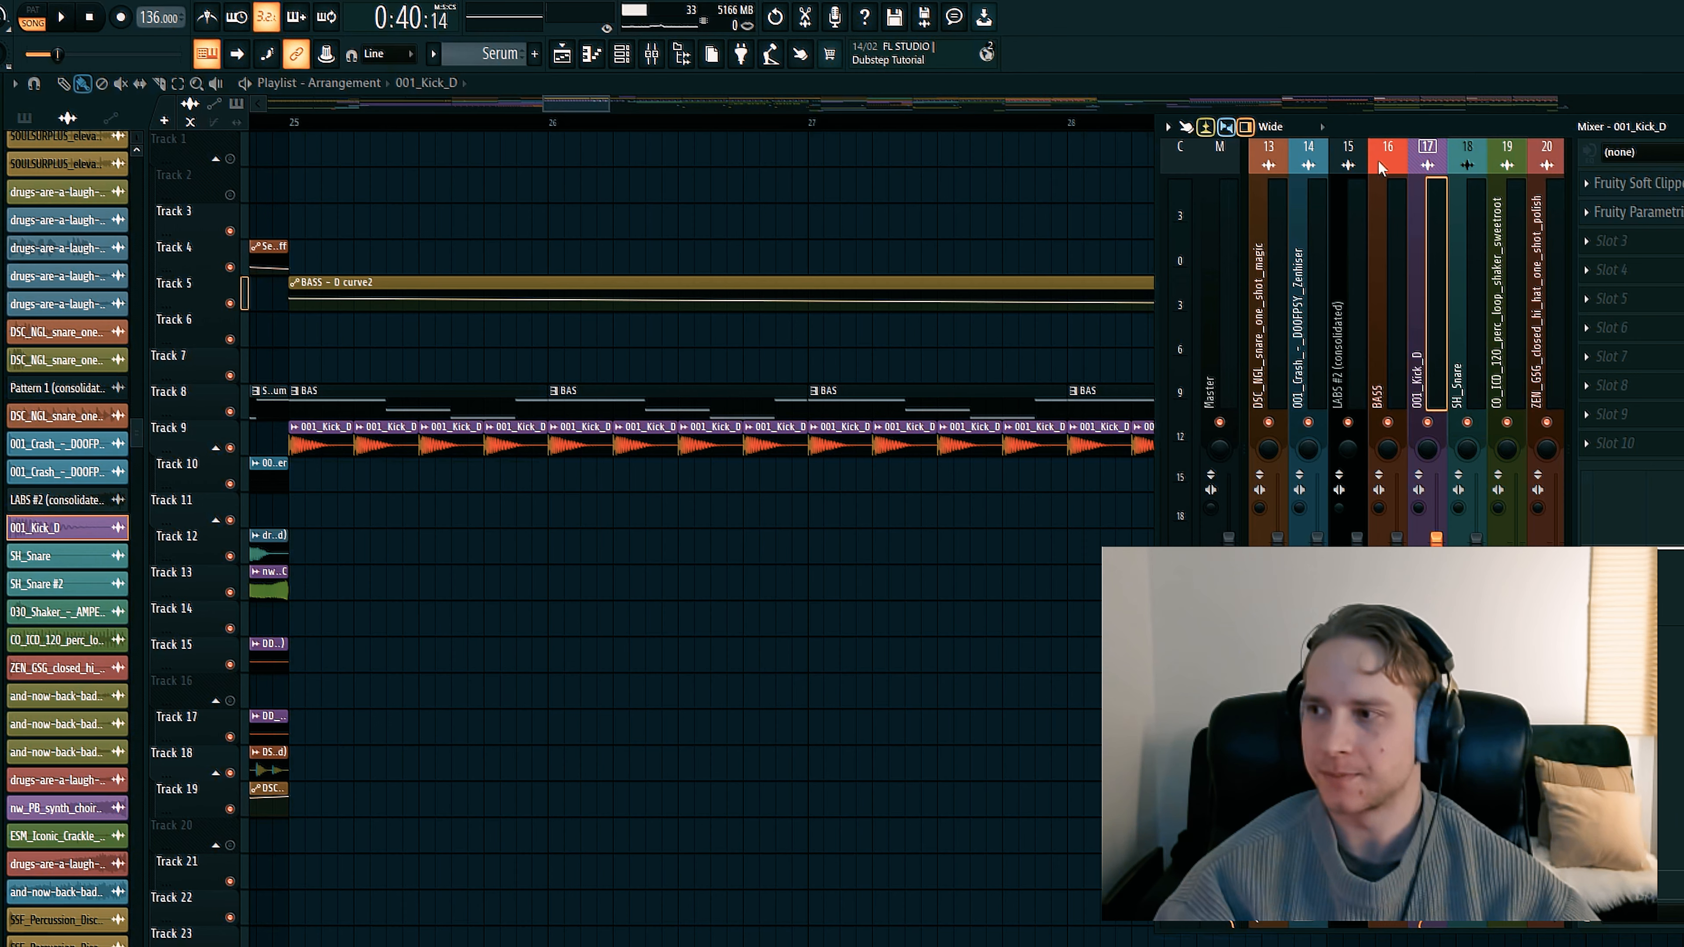
left_click(1397, 246)
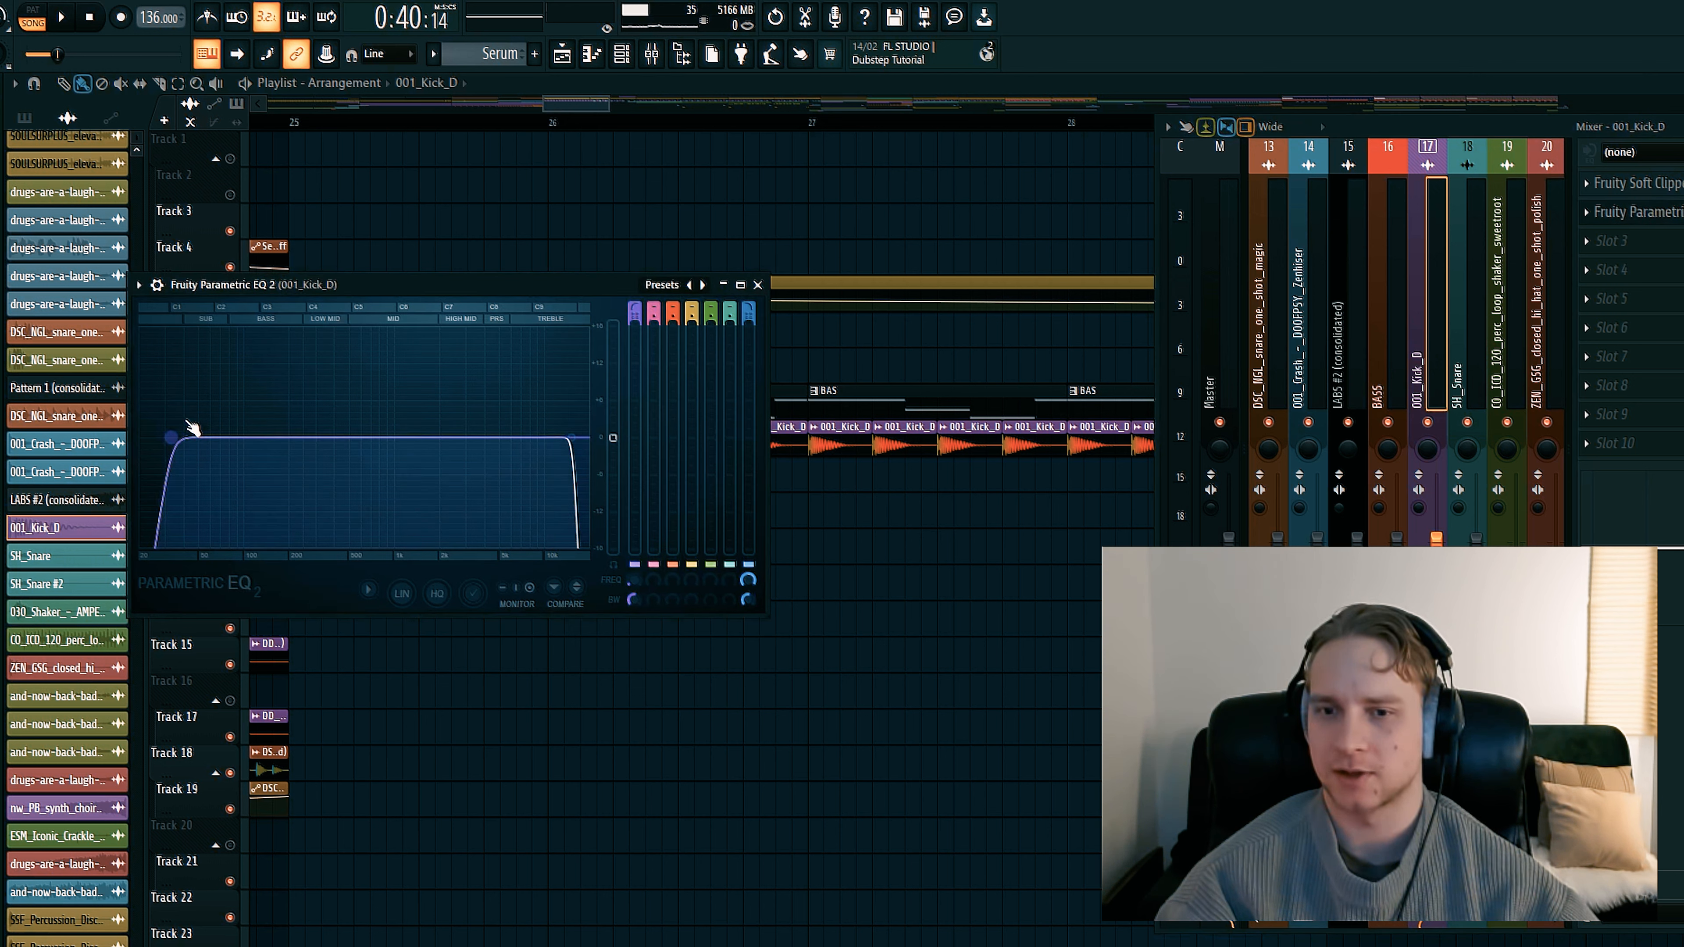
left_click_drag(349, 289, 472, 269)
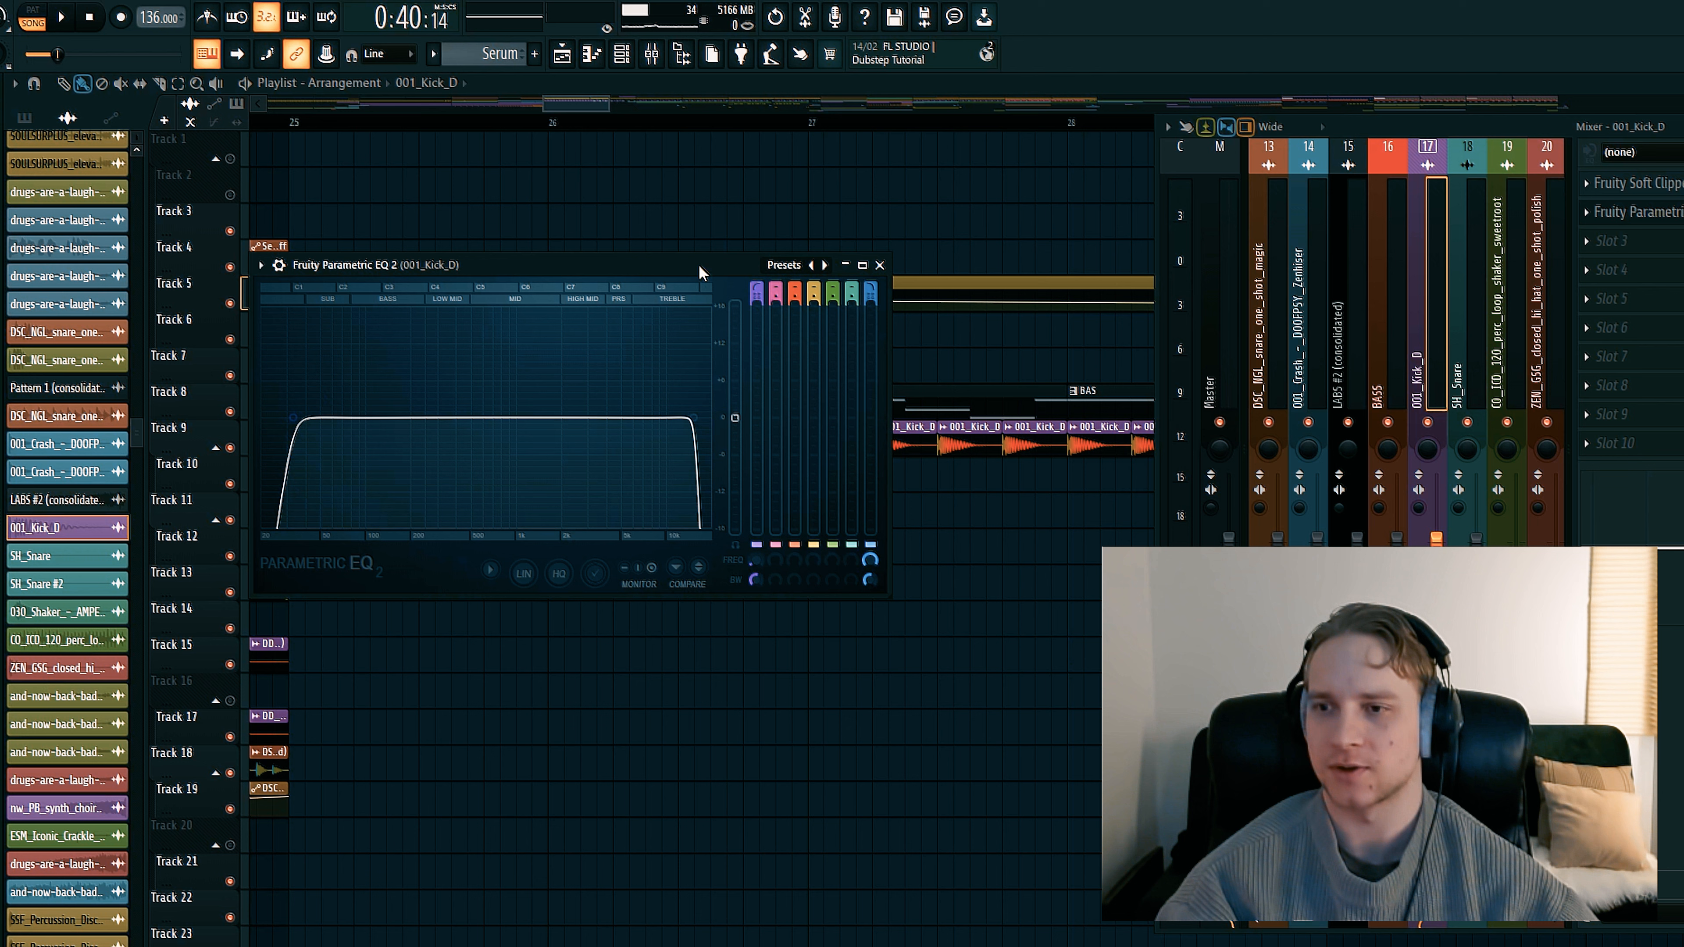
left_click_drag(700, 267, 716, 274)
key("Escape")
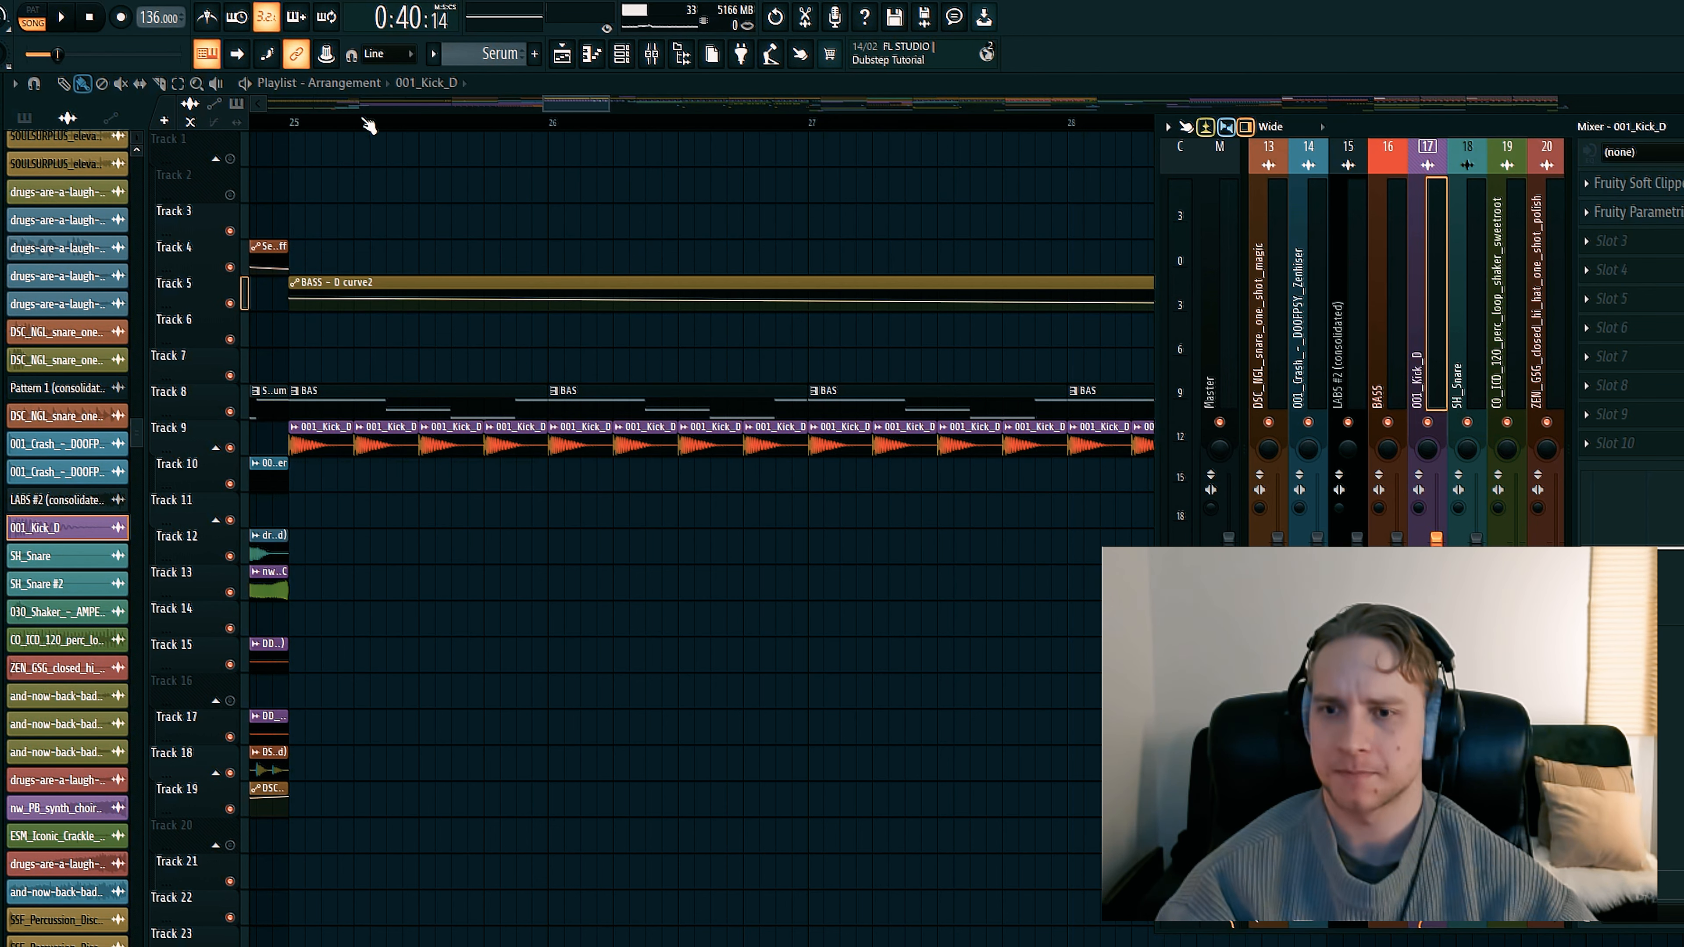
Open the BASS Serum instrument of the BAS pattern on Track 8, play the pattern and examine its oscillator, filter and envelope settings
left_click(387, 391)
left_click(627, 56)
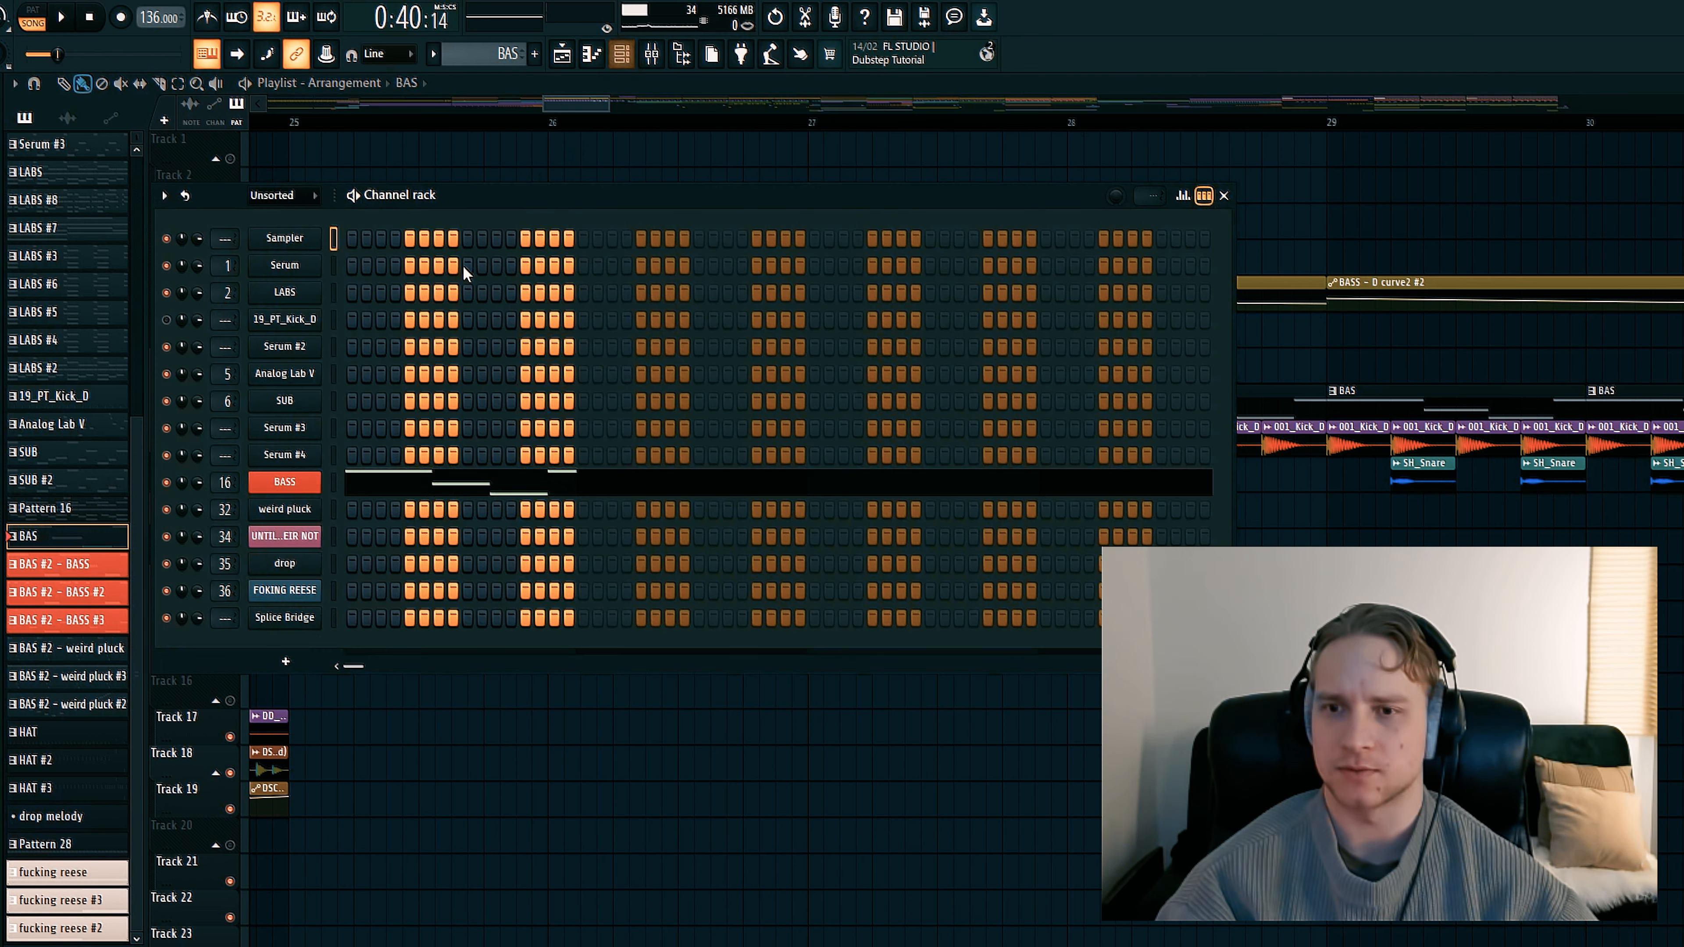
left_click(305, 482)
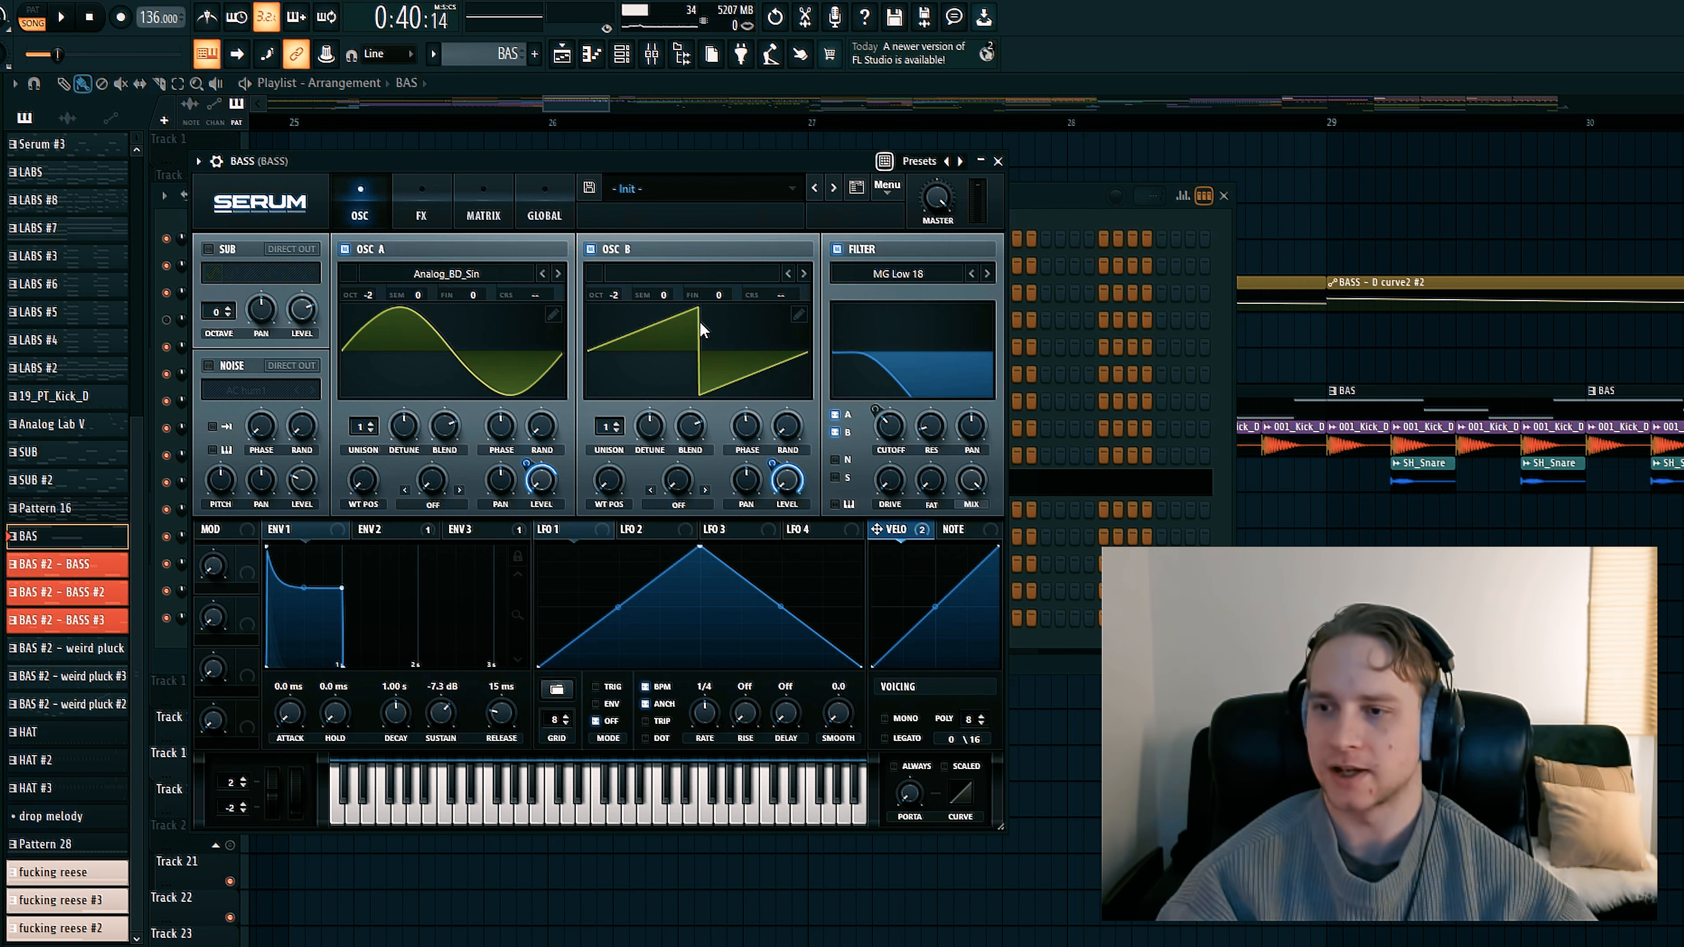
left_click_drag(804, 168, 723, 157)
left_click(36, 10)
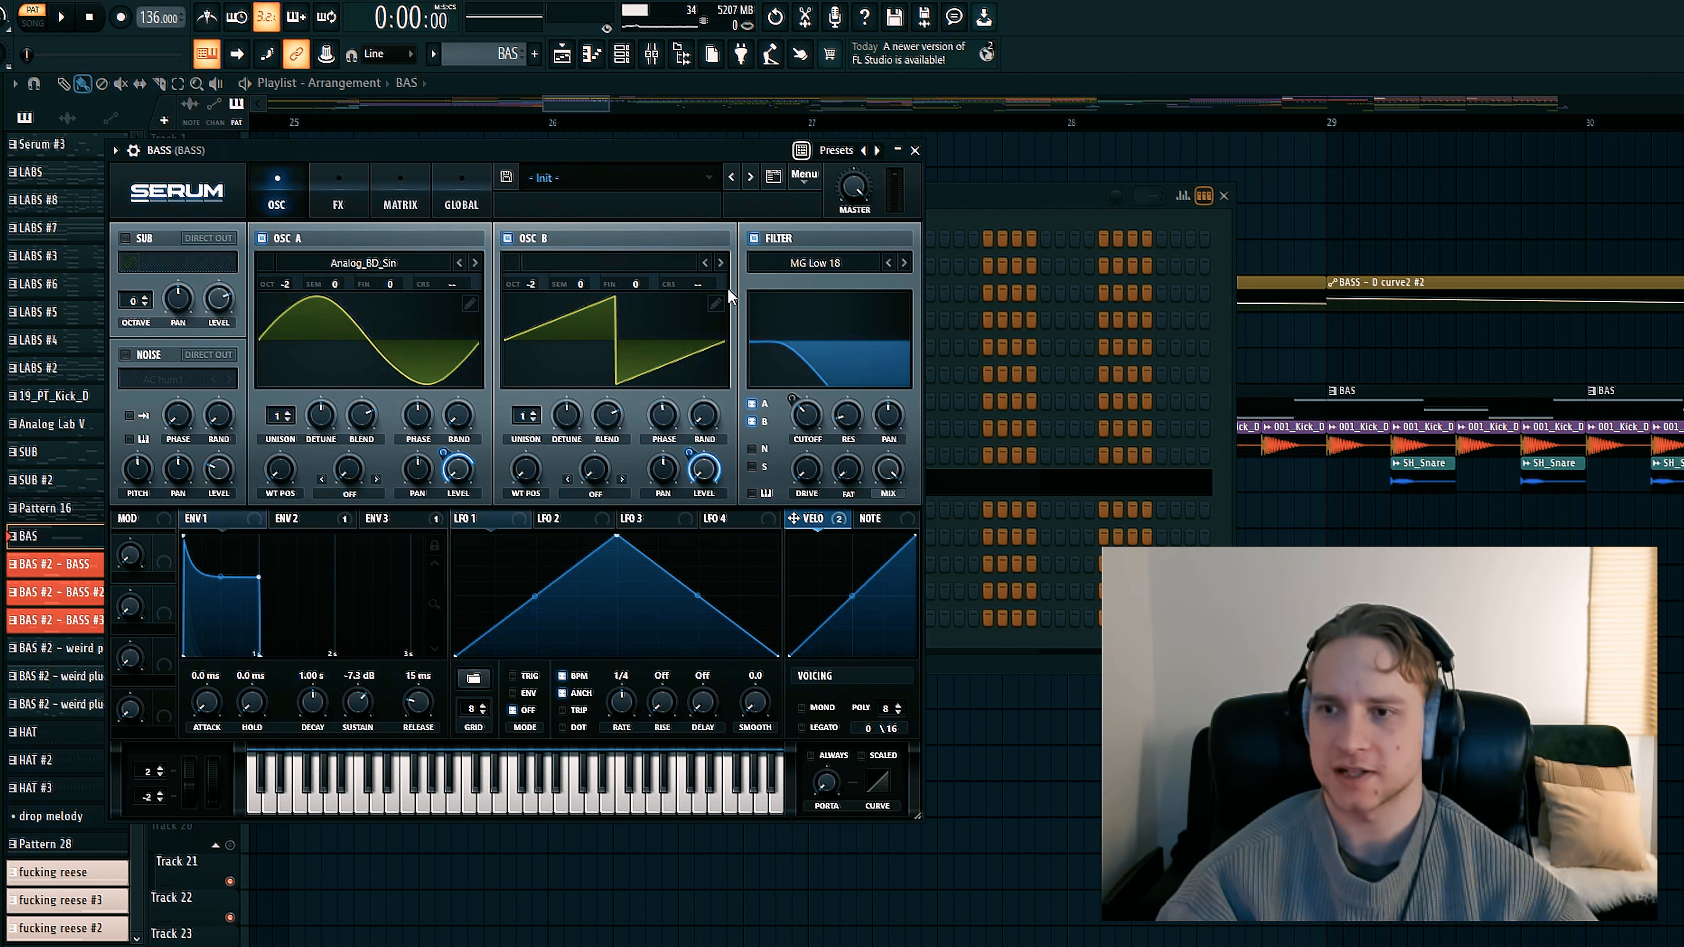
key("space")
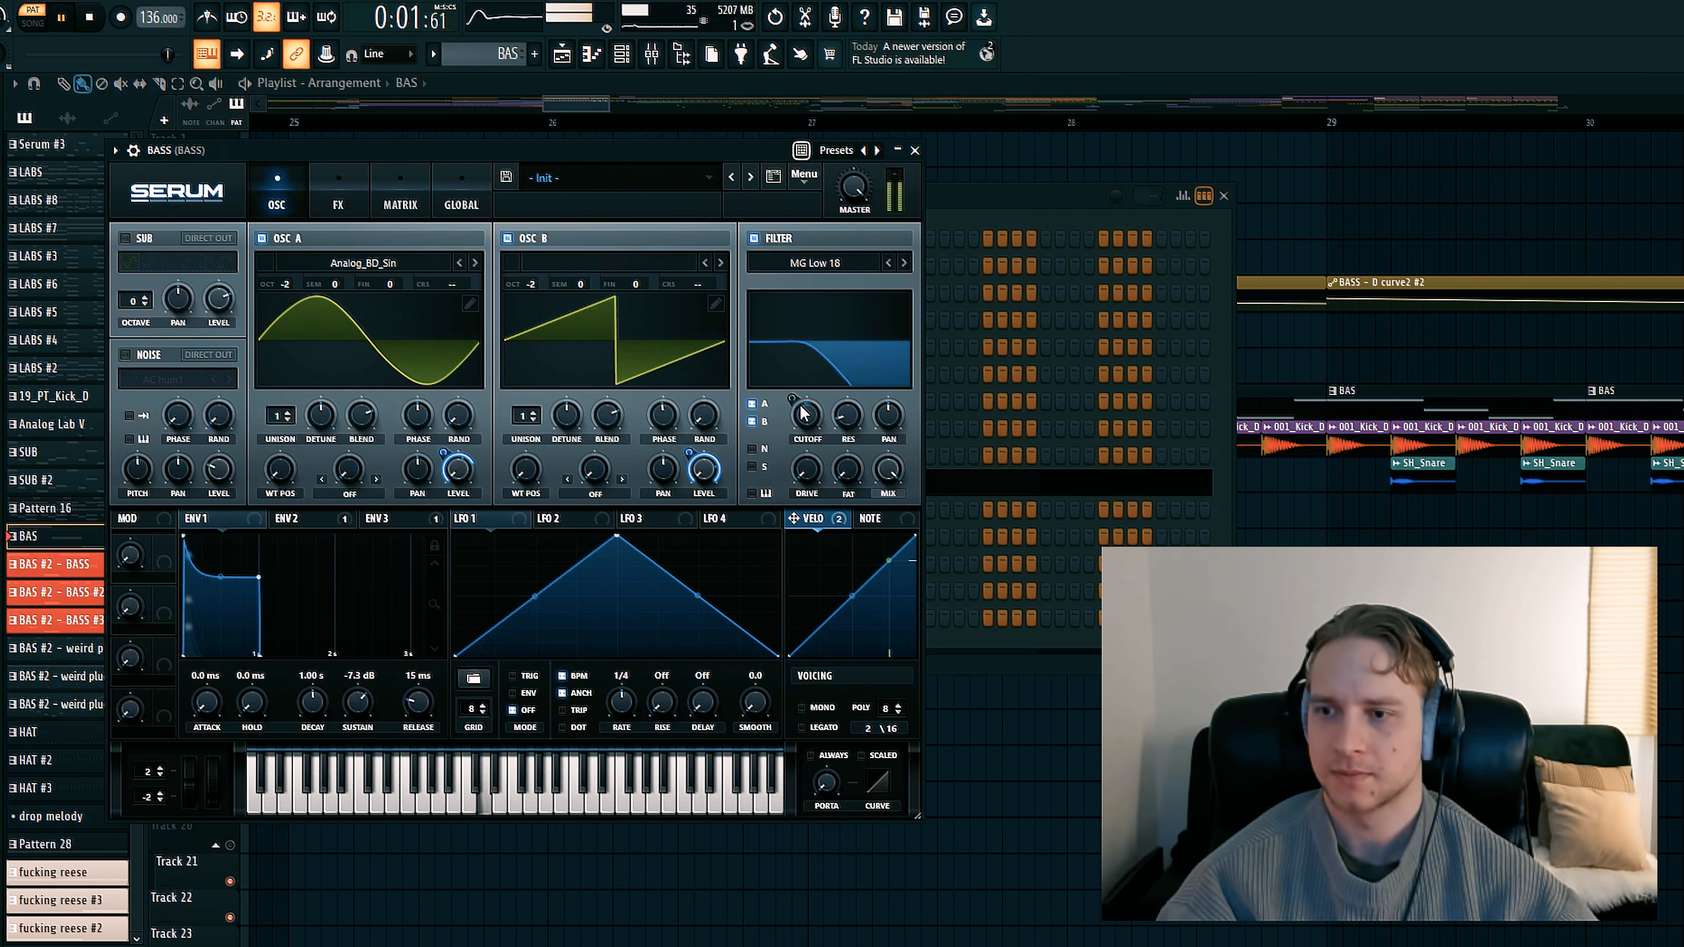
left_click(325, 521)
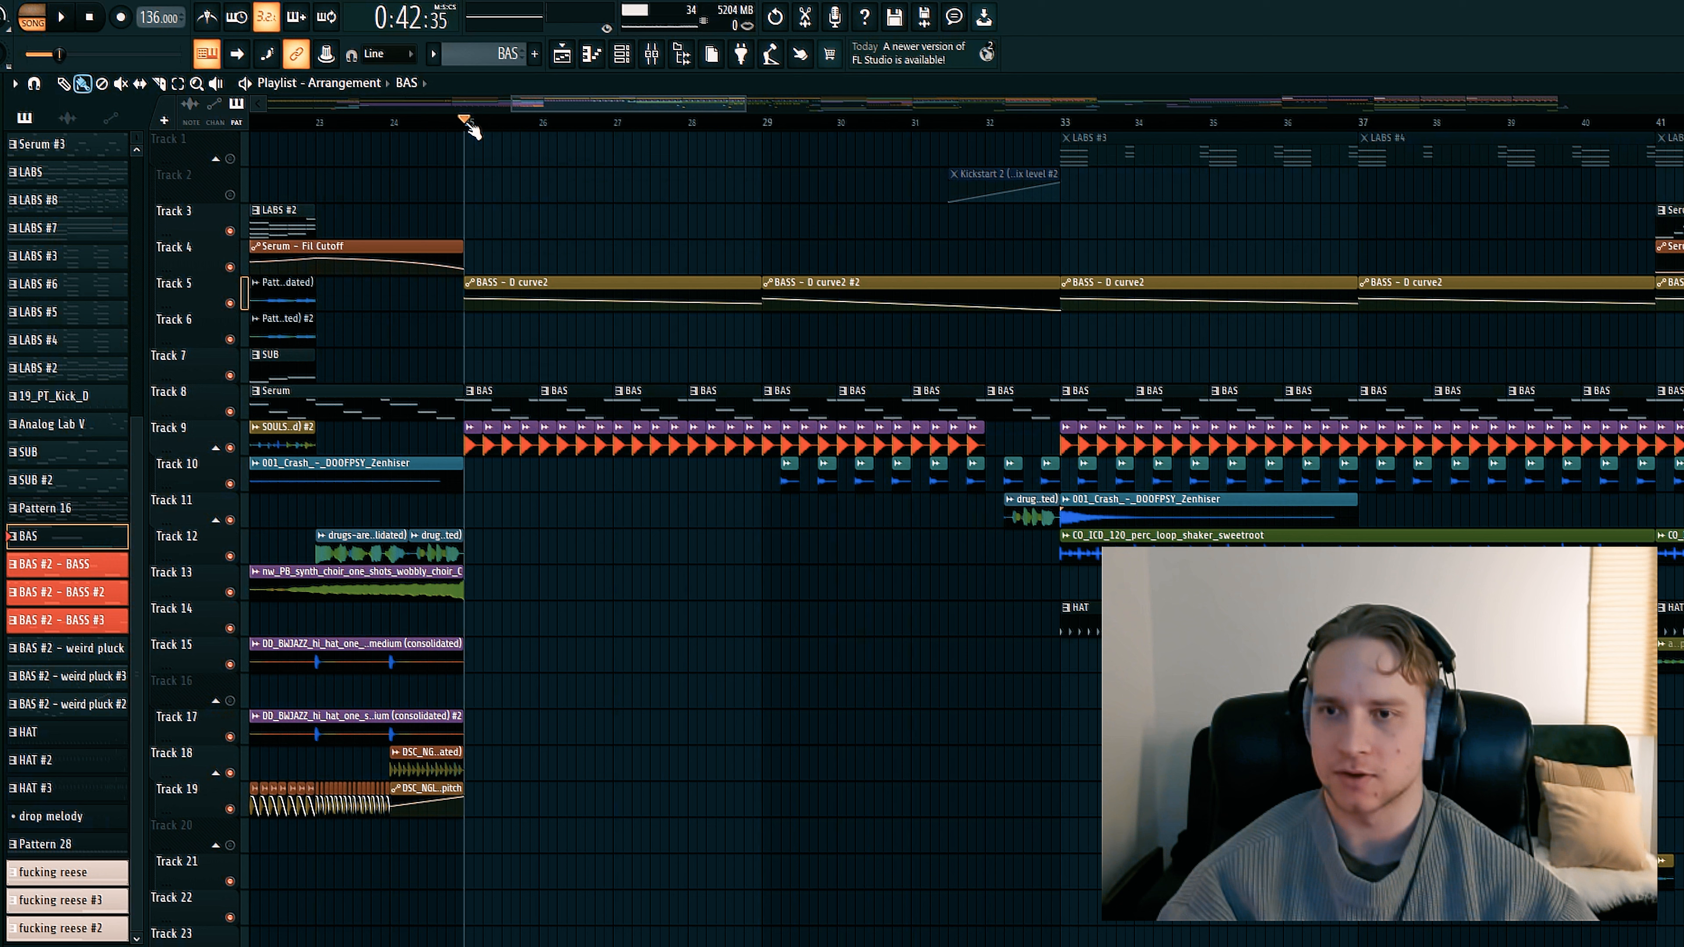
Play the kick and bass section from bar 25 and follow it in the playlist
key("space")
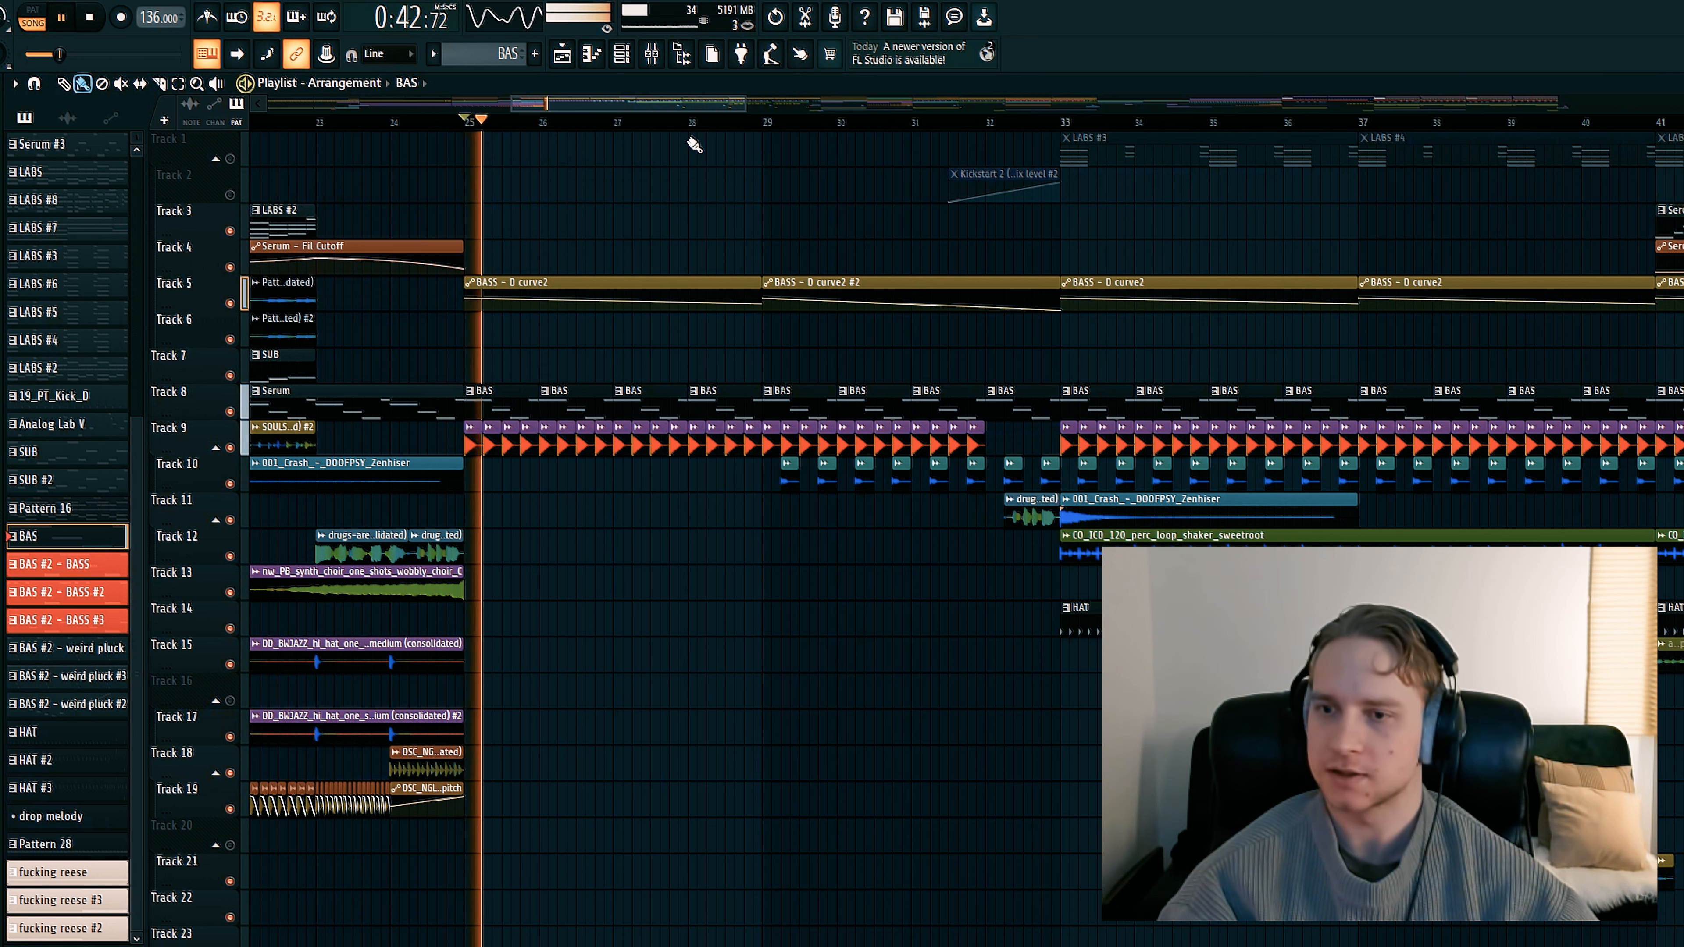
left_click_drag(665, 106, 683, 106)
scroll(618, 126, "up", 3)
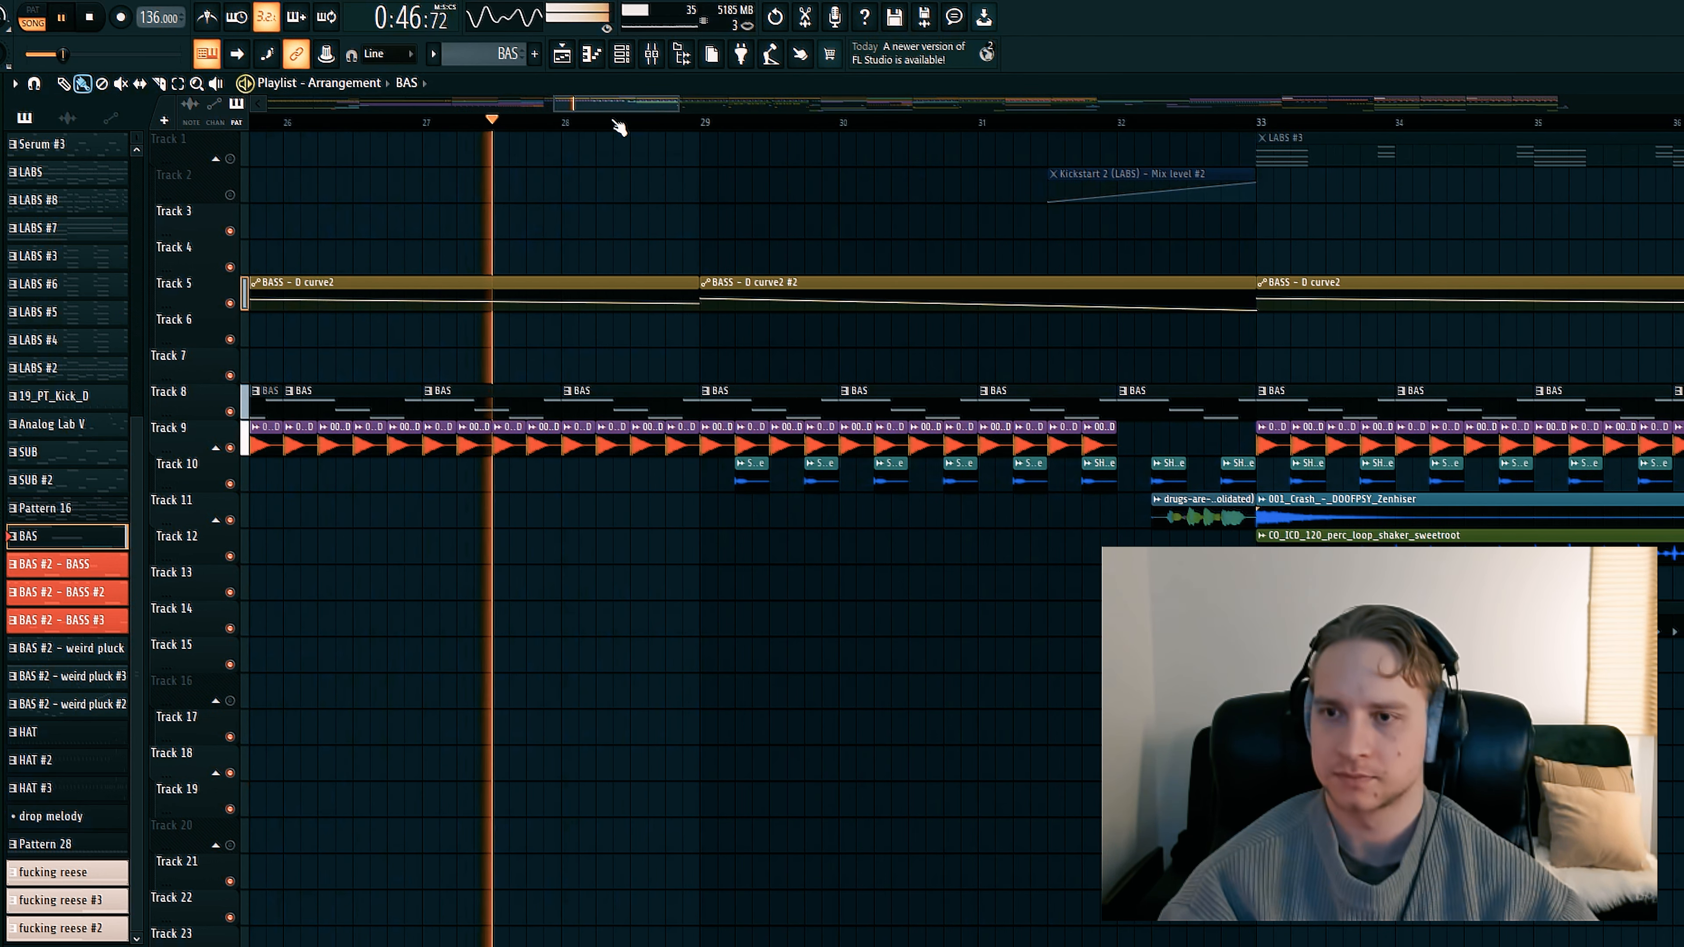
Stop the playback and examine the clips of the section from bar 29 in the playlist
scroll(670, 112, "down", 3)
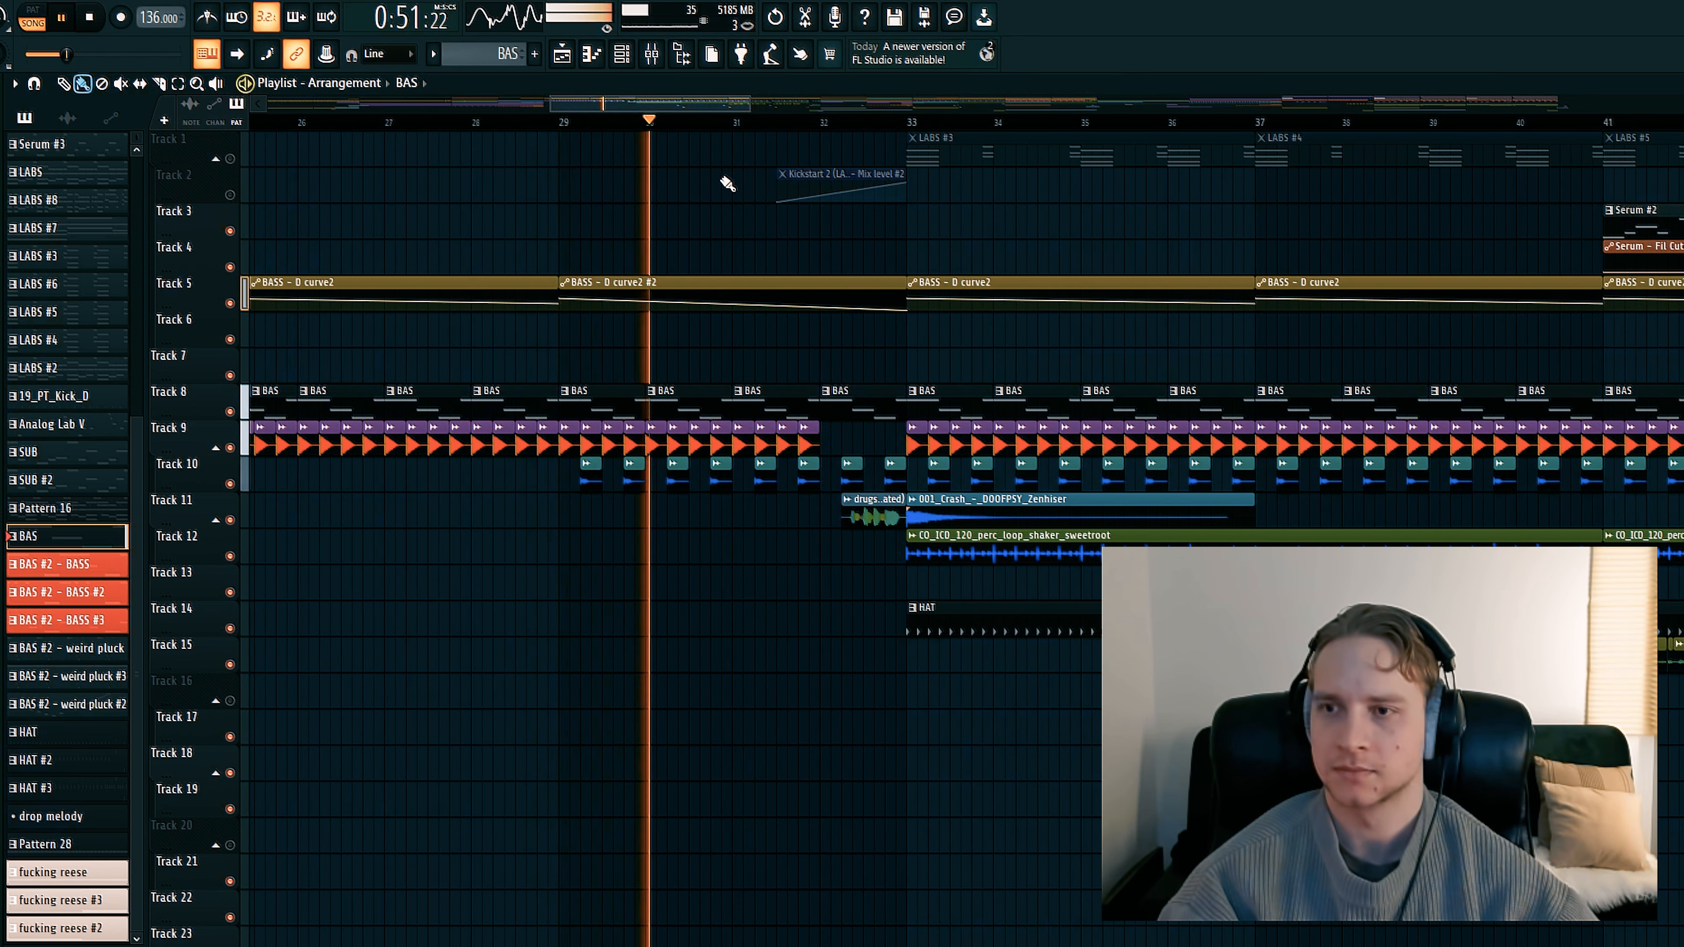
key("space")
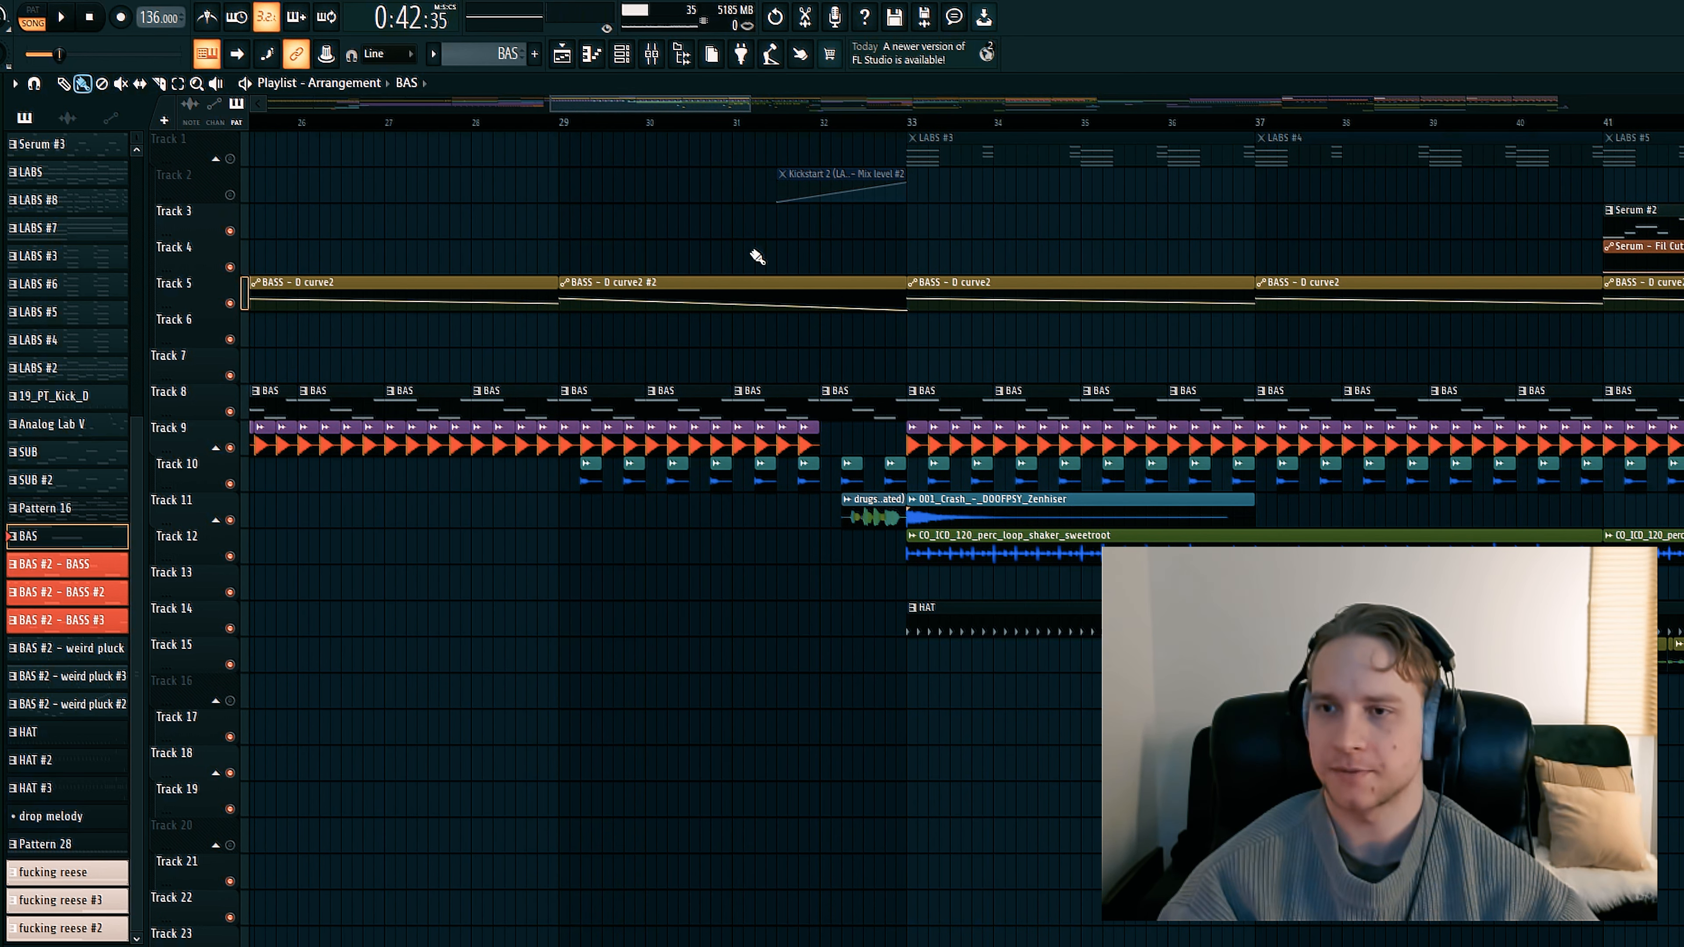
scroll(594, 136, "down", 5)
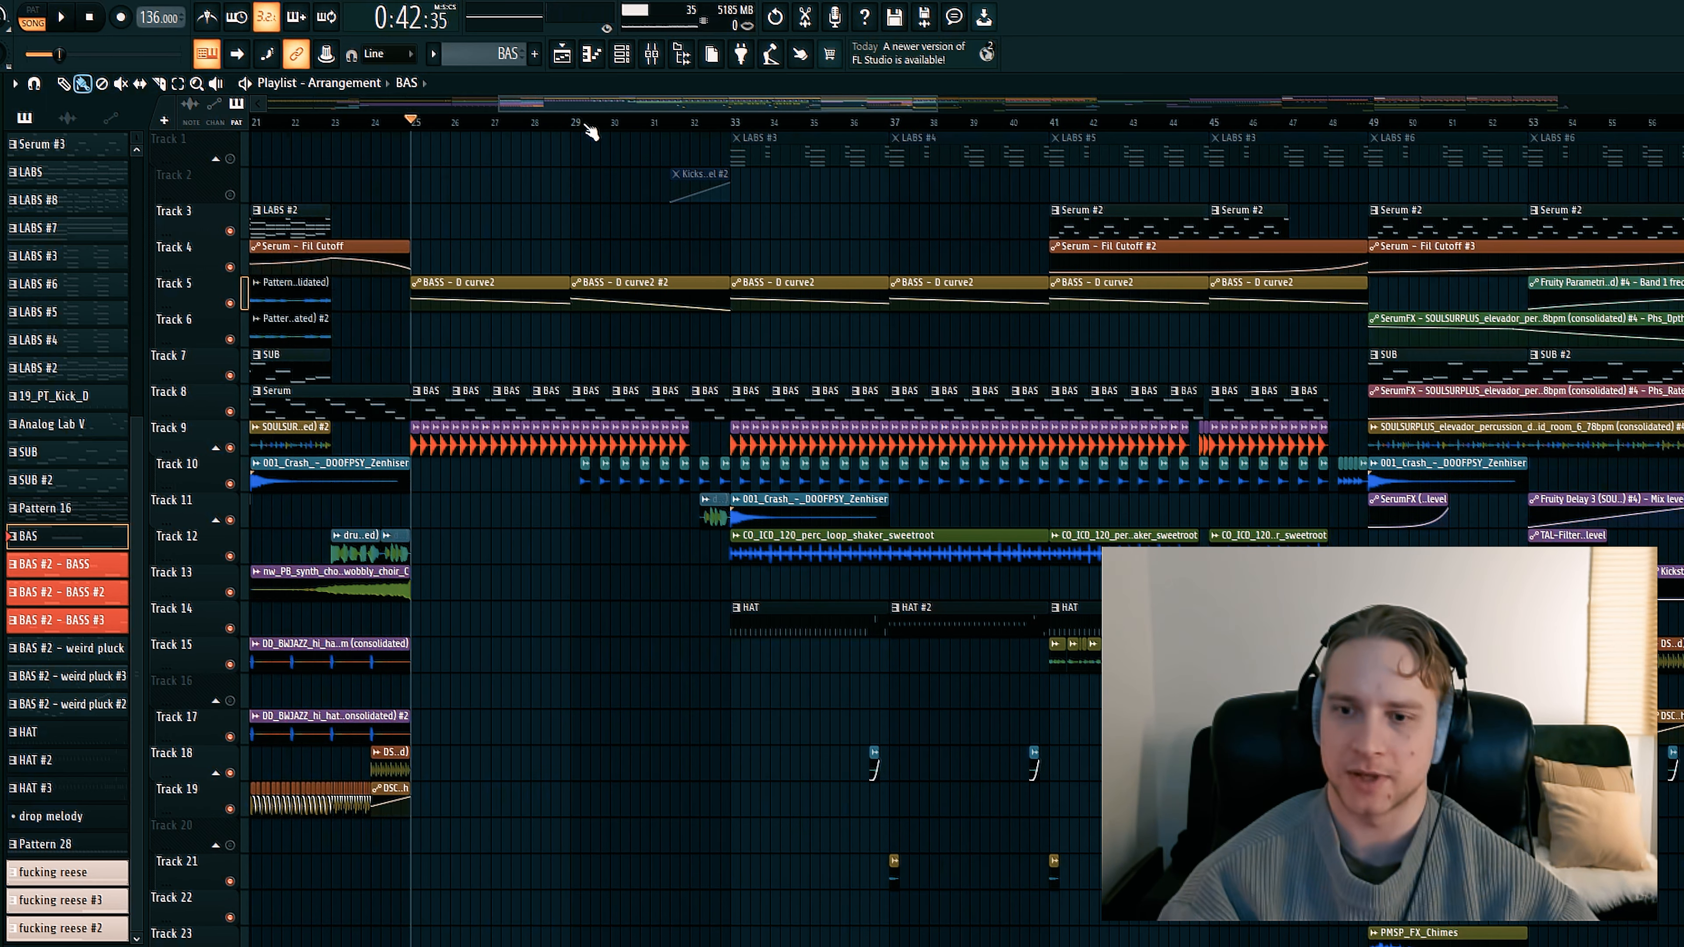
scroll(635, 130, "up", 8)
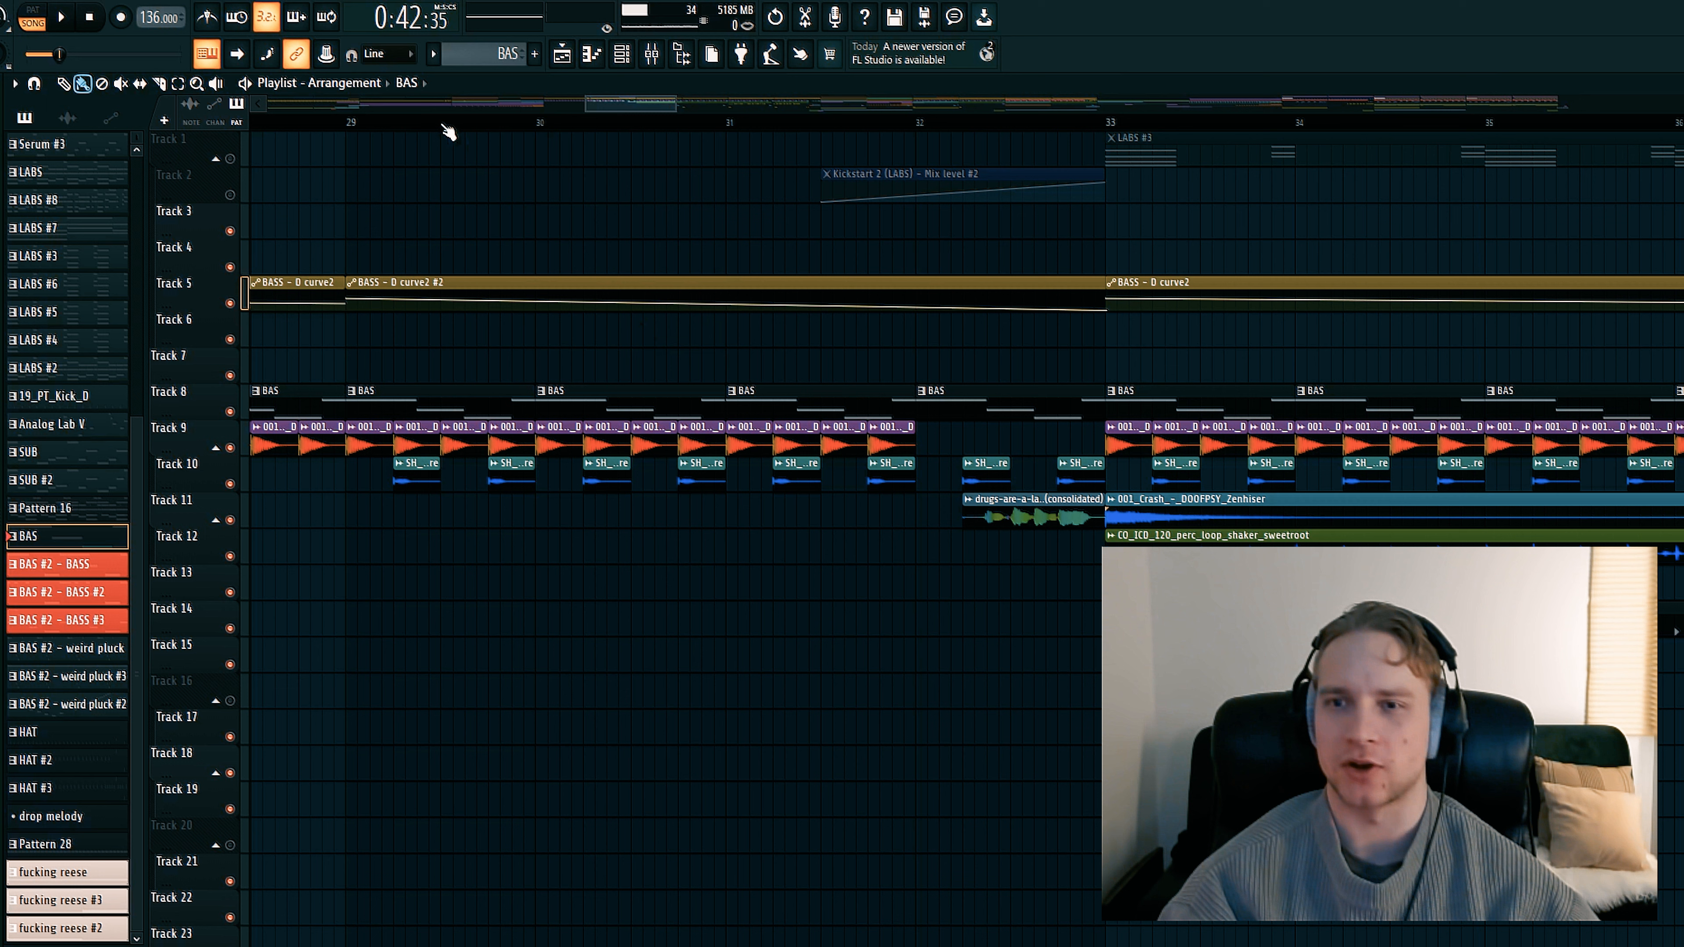
scroll(466, 133, "down", 3)
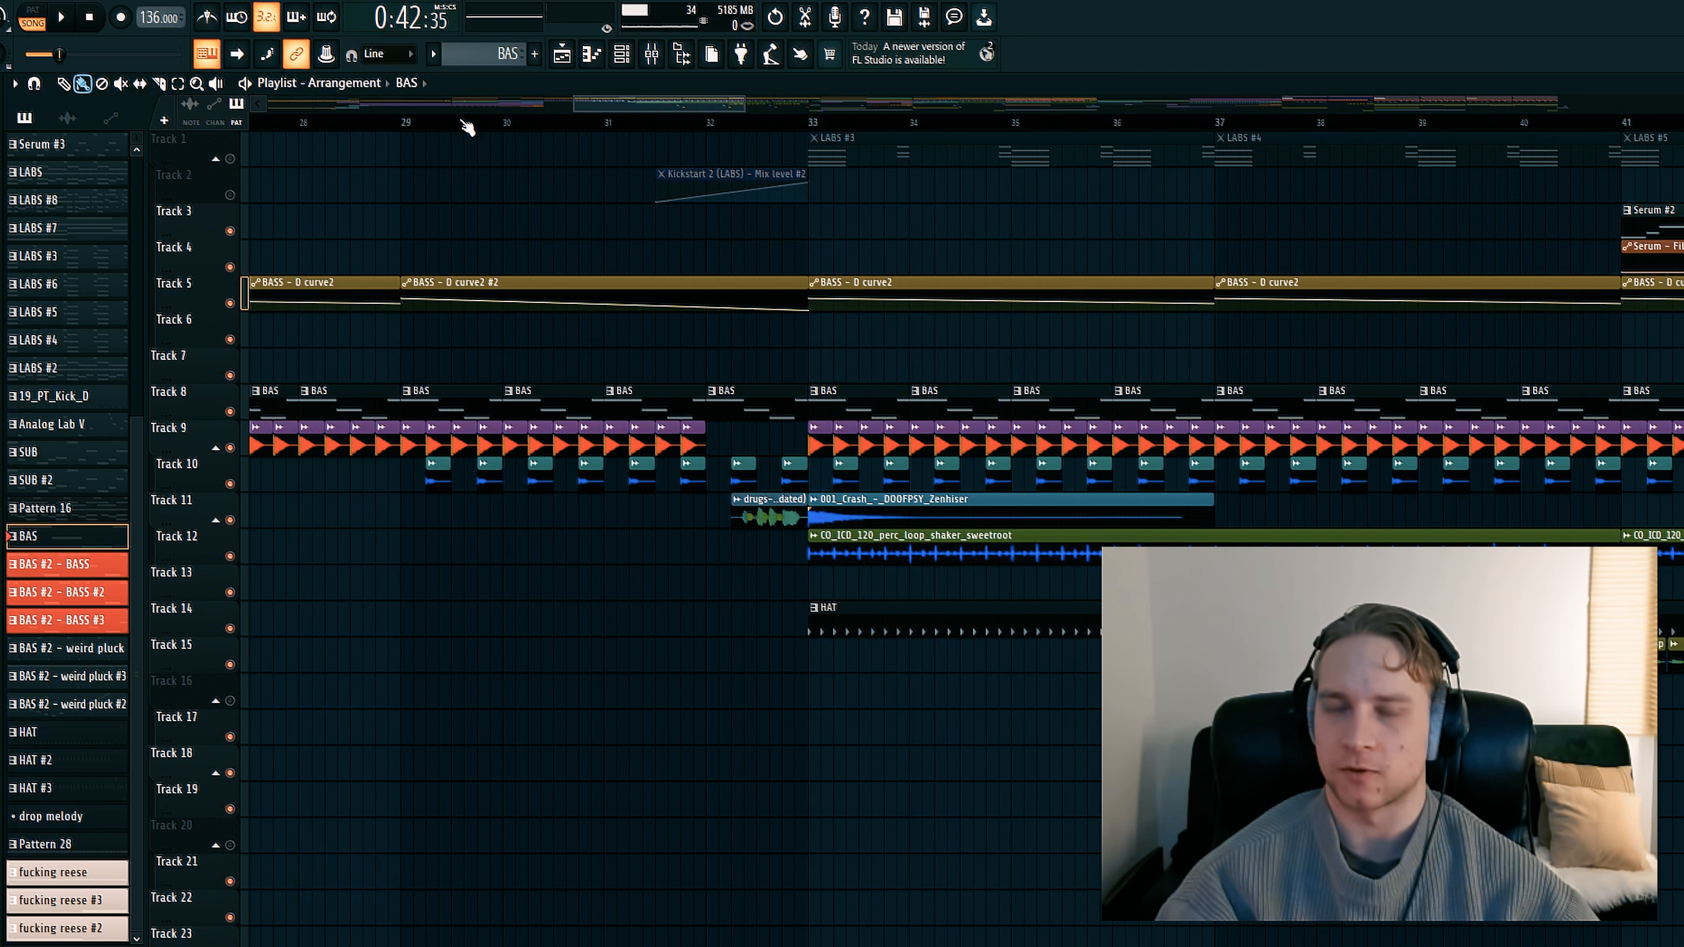
Unmute Track 2, examine the Kickstart 2 effect on the LABS mixer track and close it together with the mixer
left_click(231, 195)
scroll(667, 125, "up", 3)
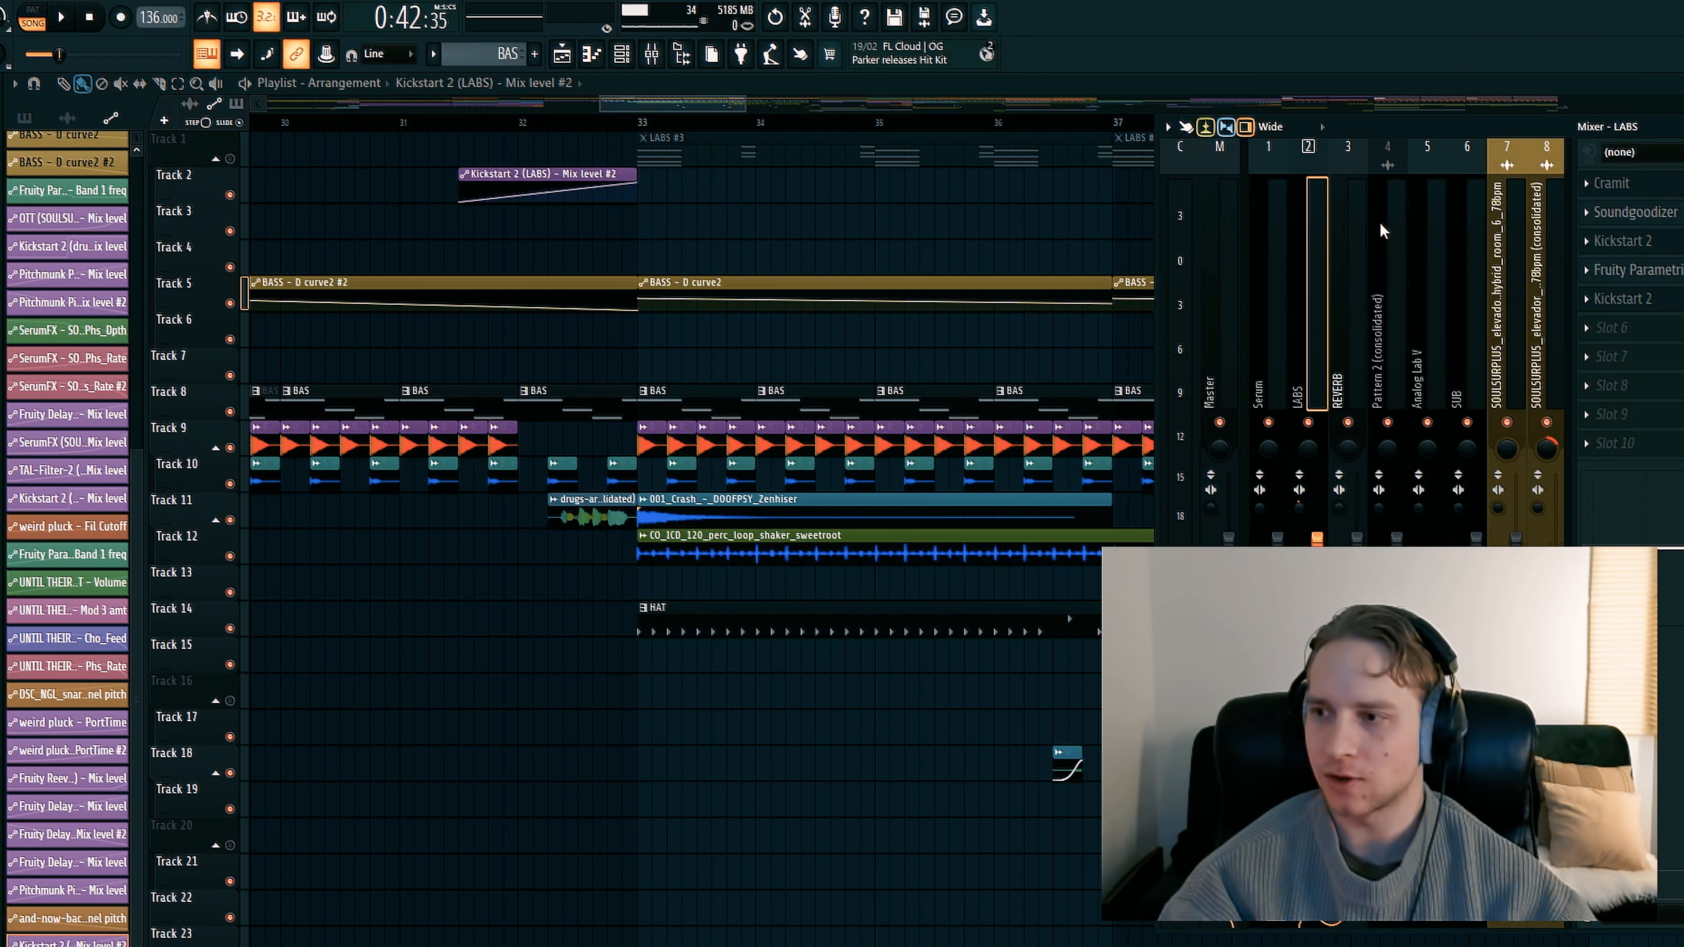
left_click(1651, 245)
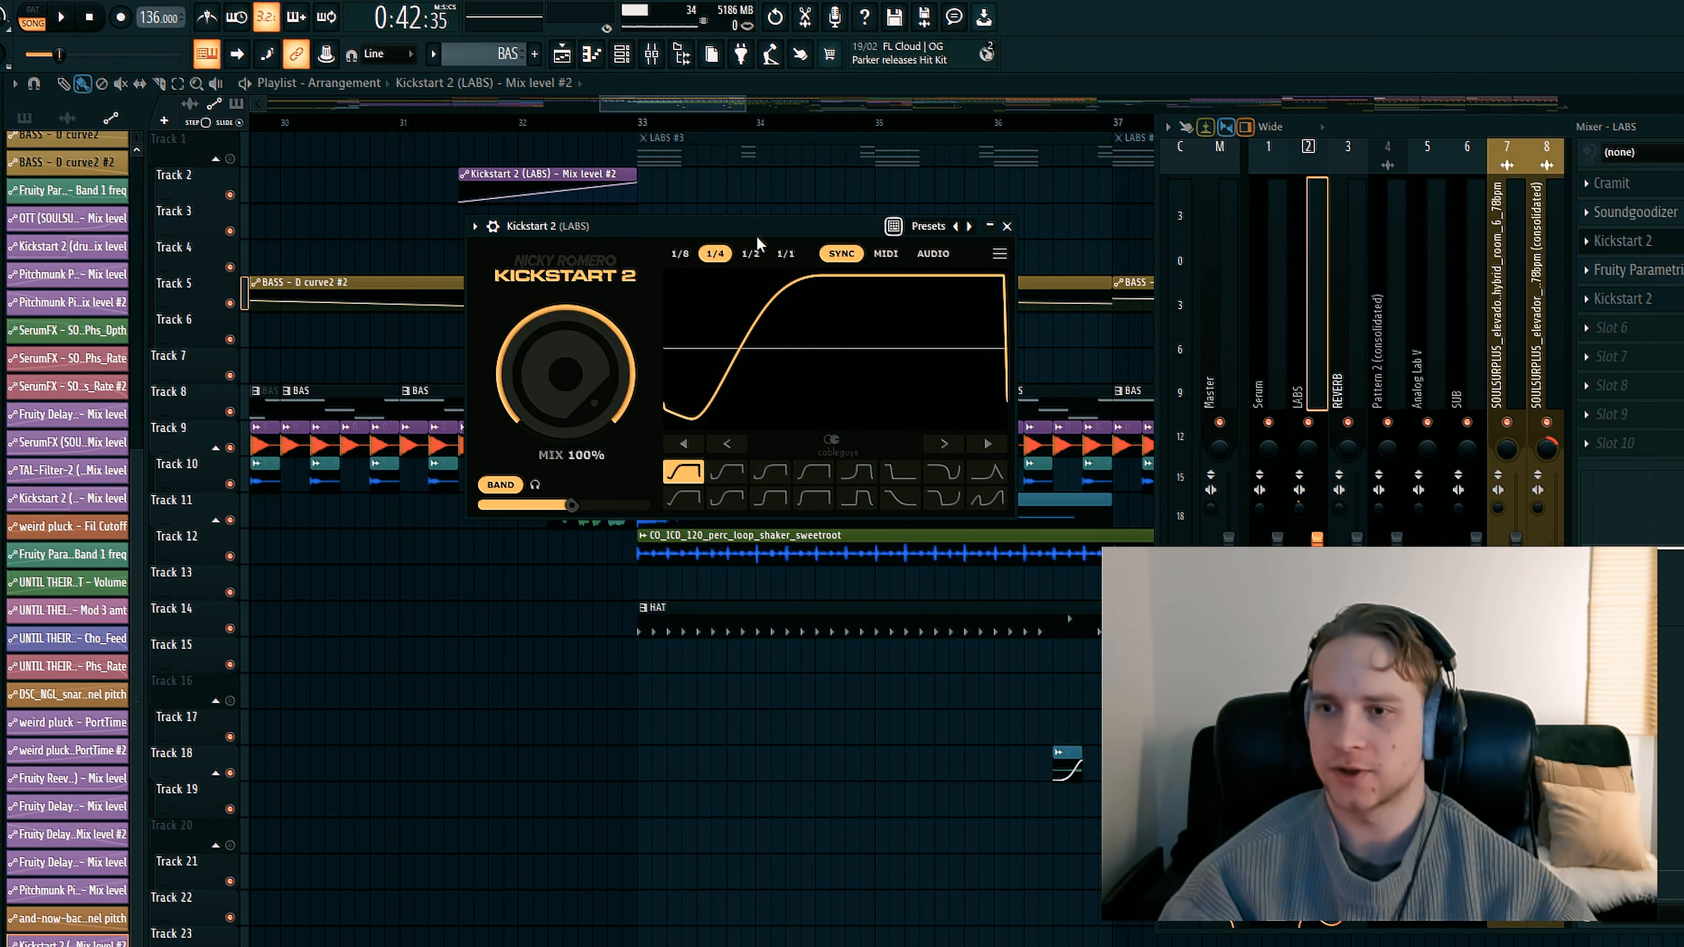
left_click_drag(754, 228, 597, 205)
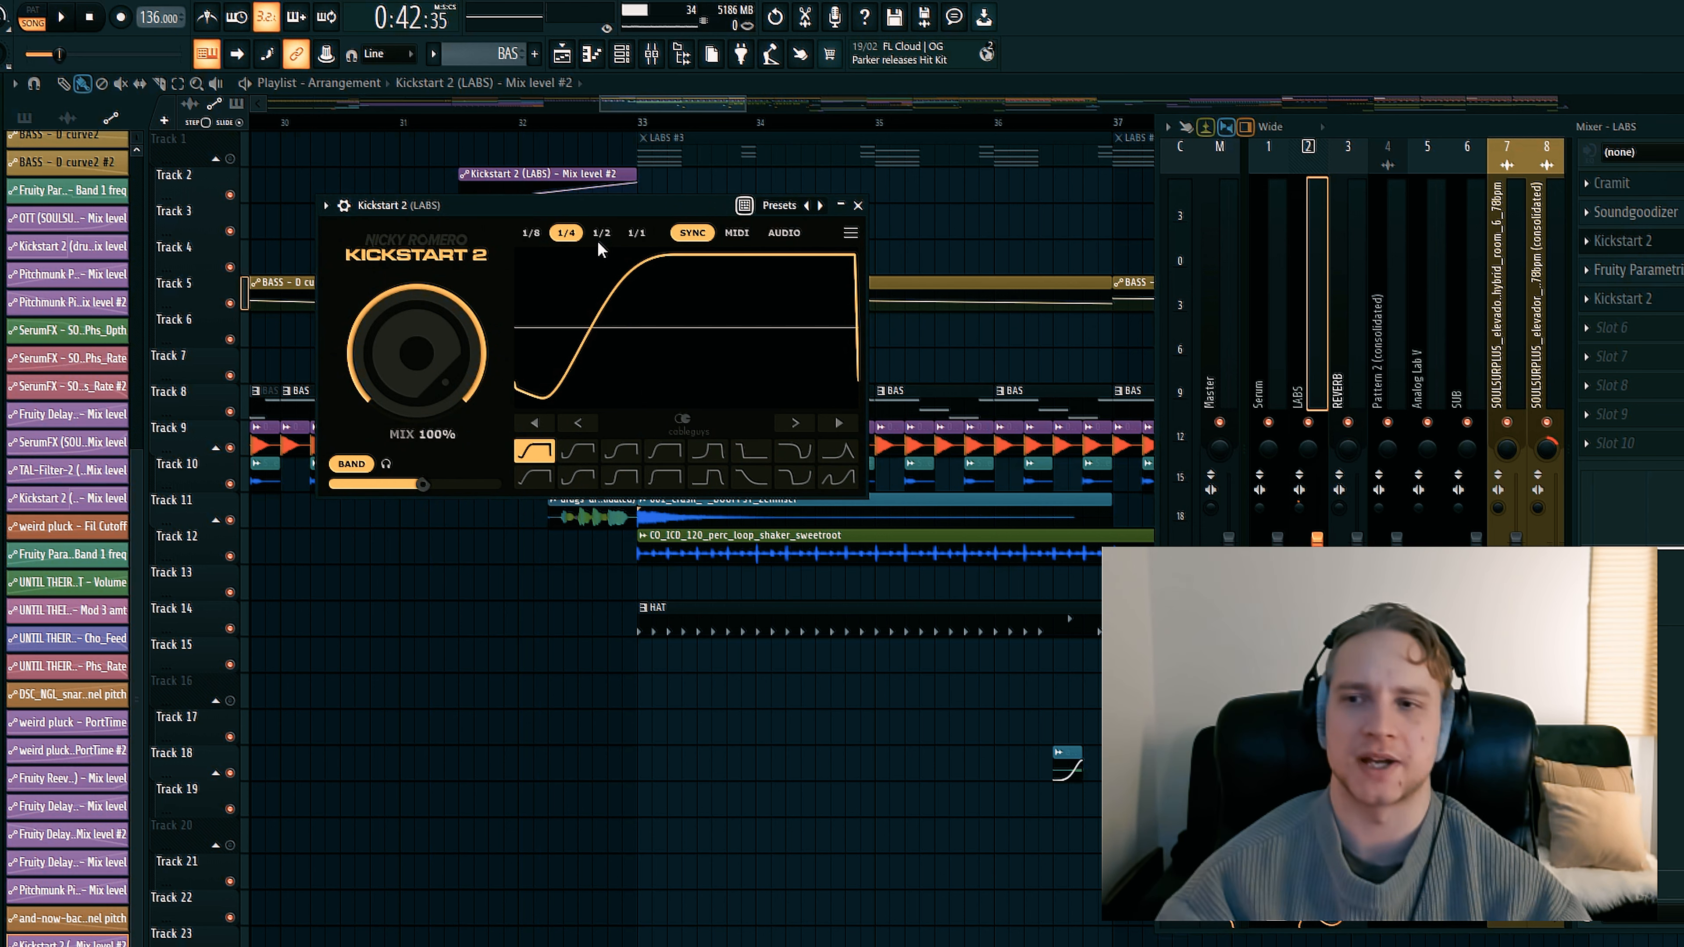
left_click(858, 206)
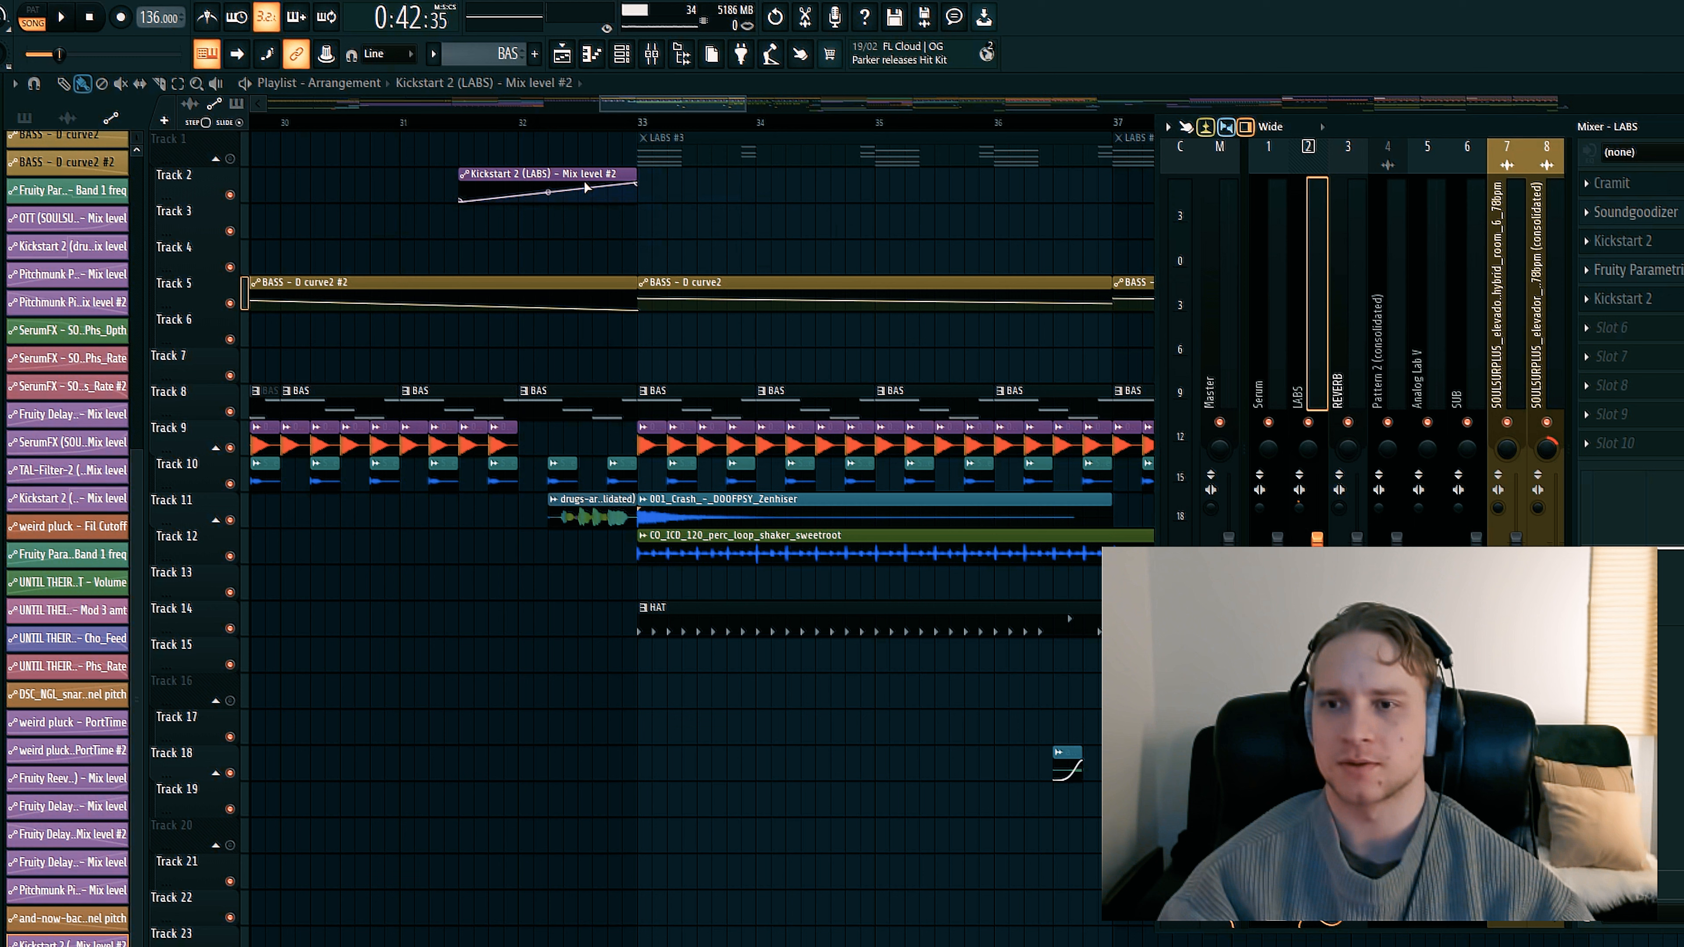
key("F9")
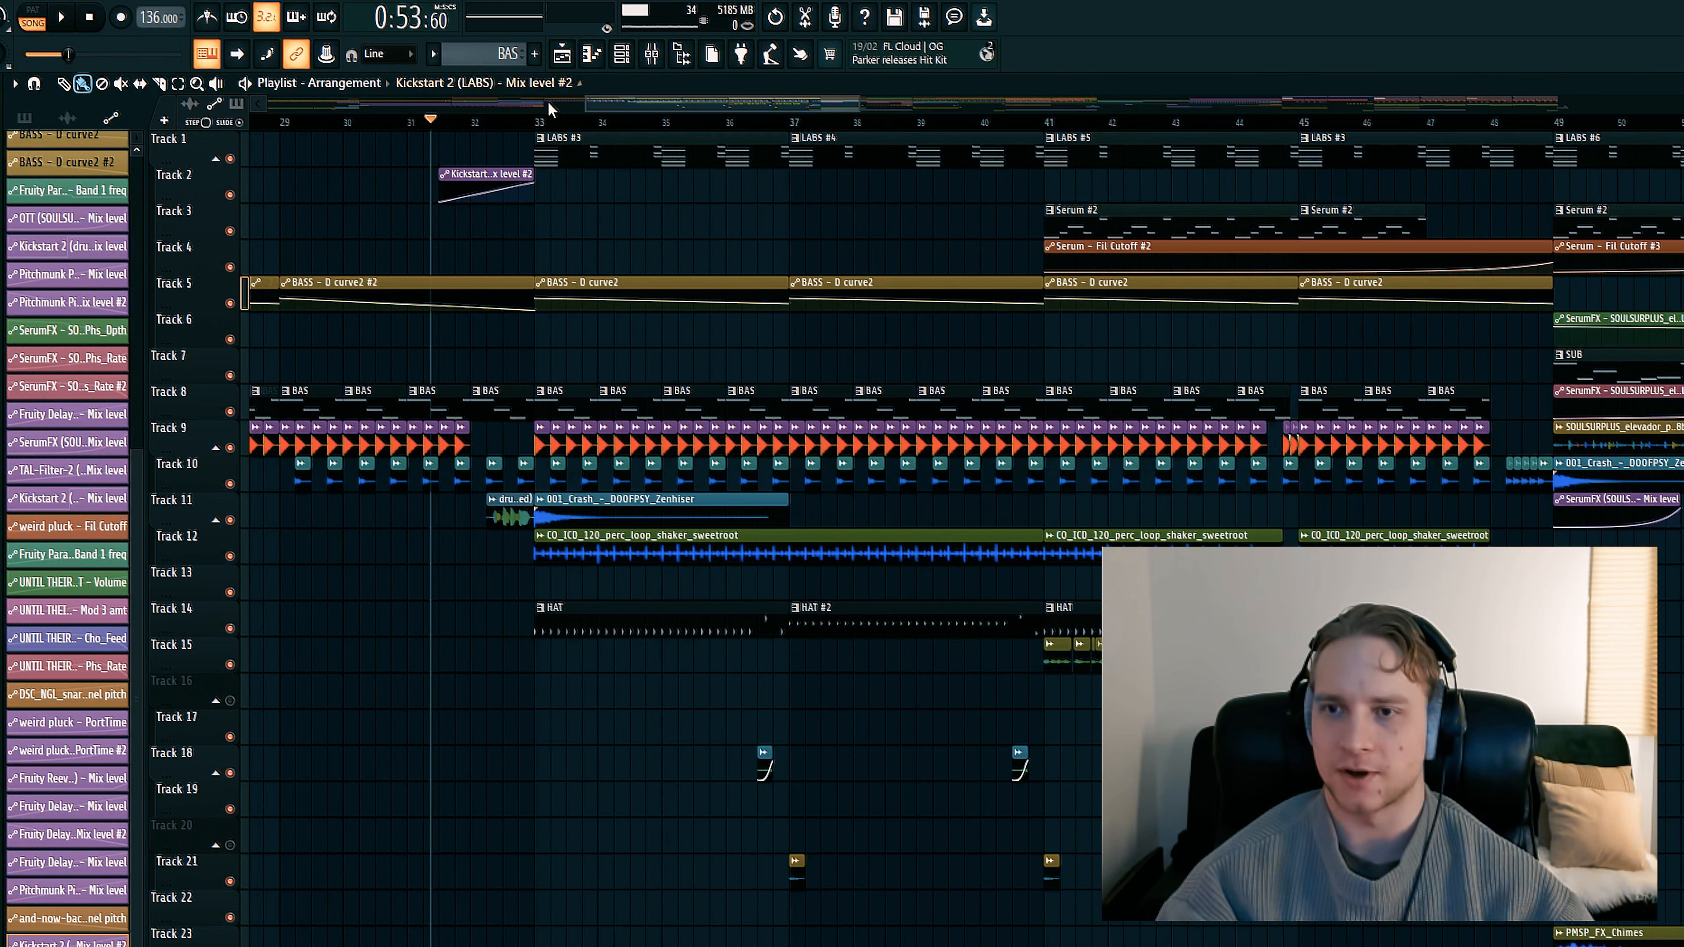
Play the transition from about bar 31 into the section at bar 33 and follow it in the playlist
scroll(540, 126, "up", 4)
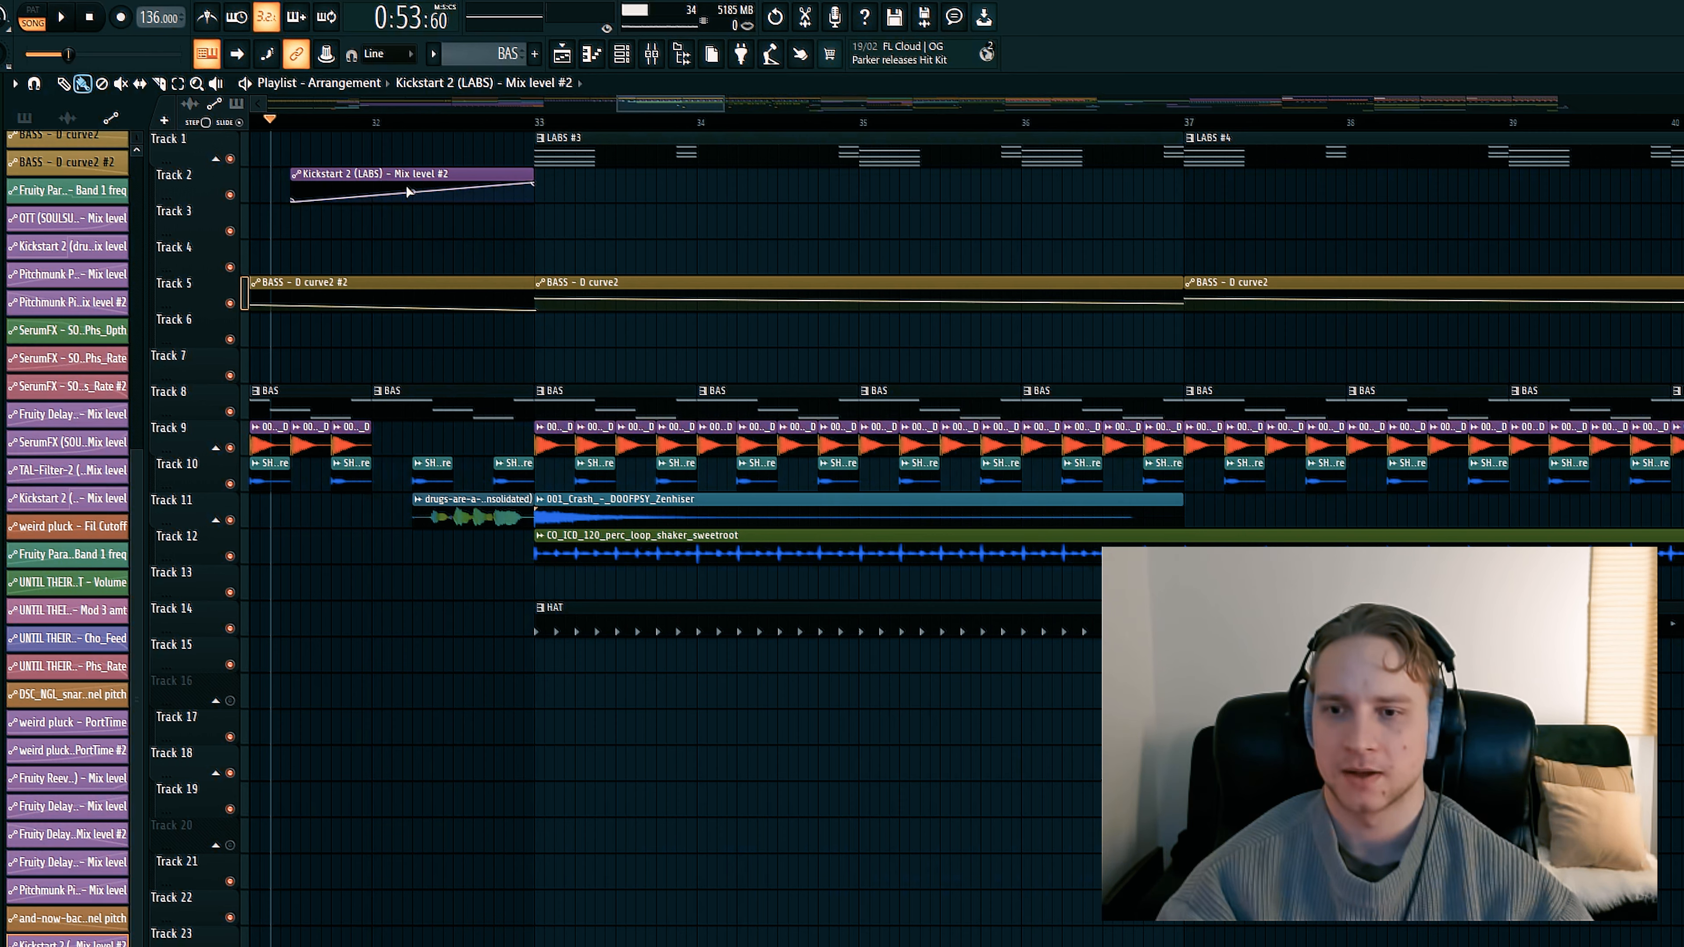
scroll(439, 126, "down", 8)
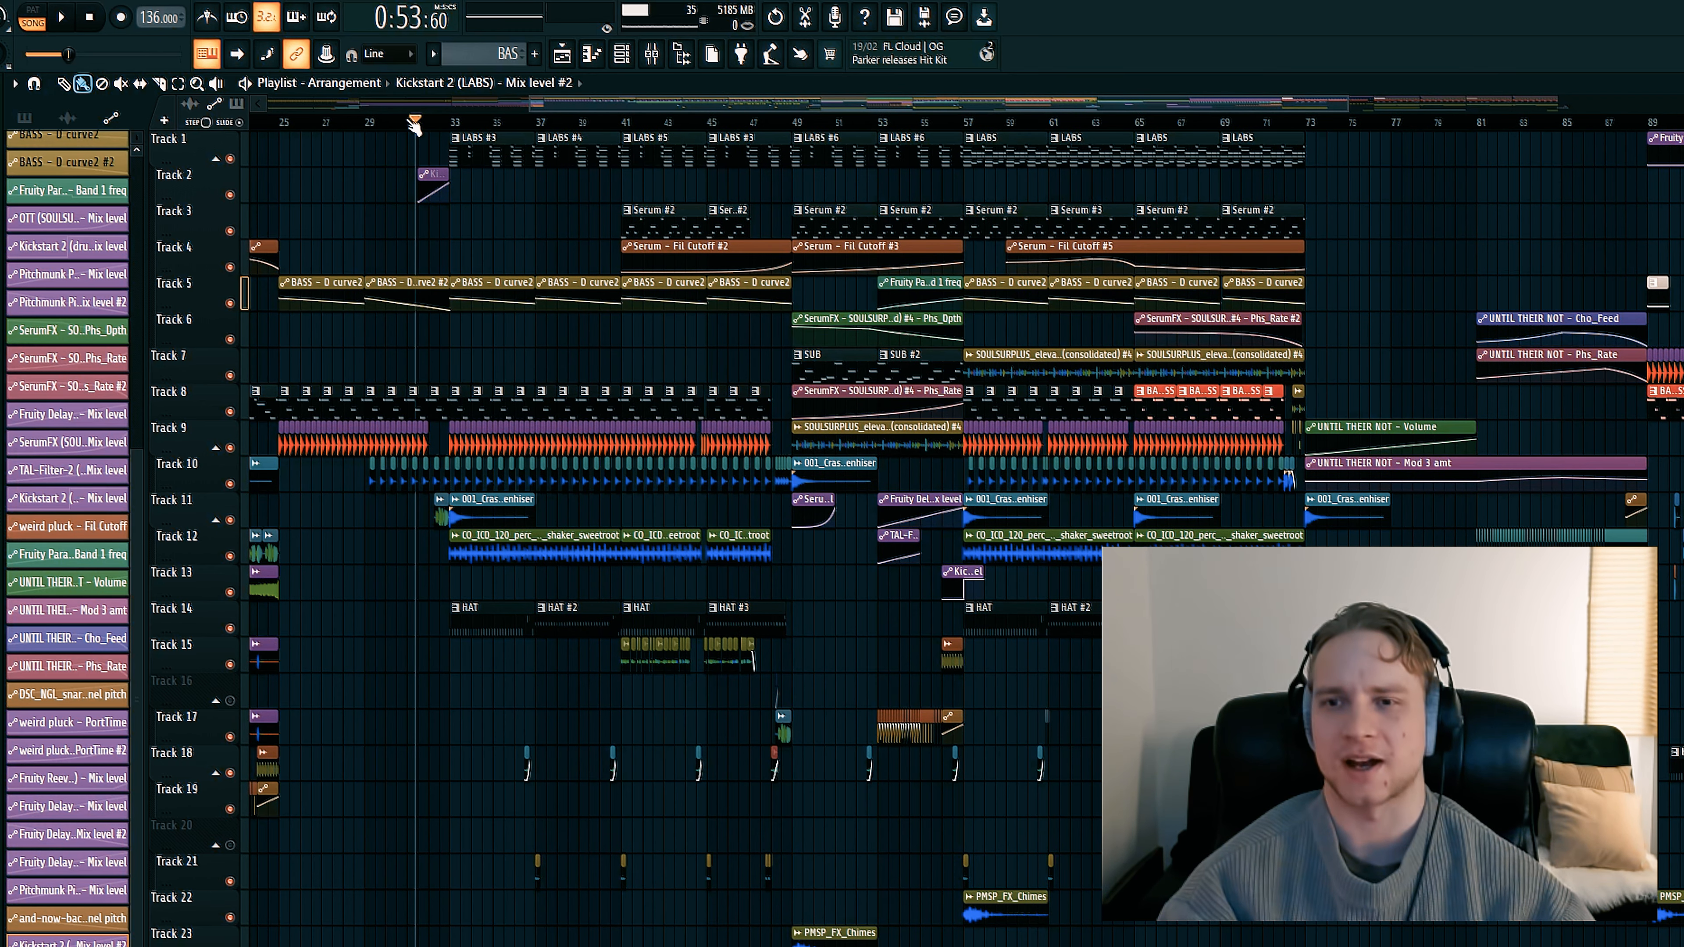
scroll(408, 125, "up", 3)
key("space")
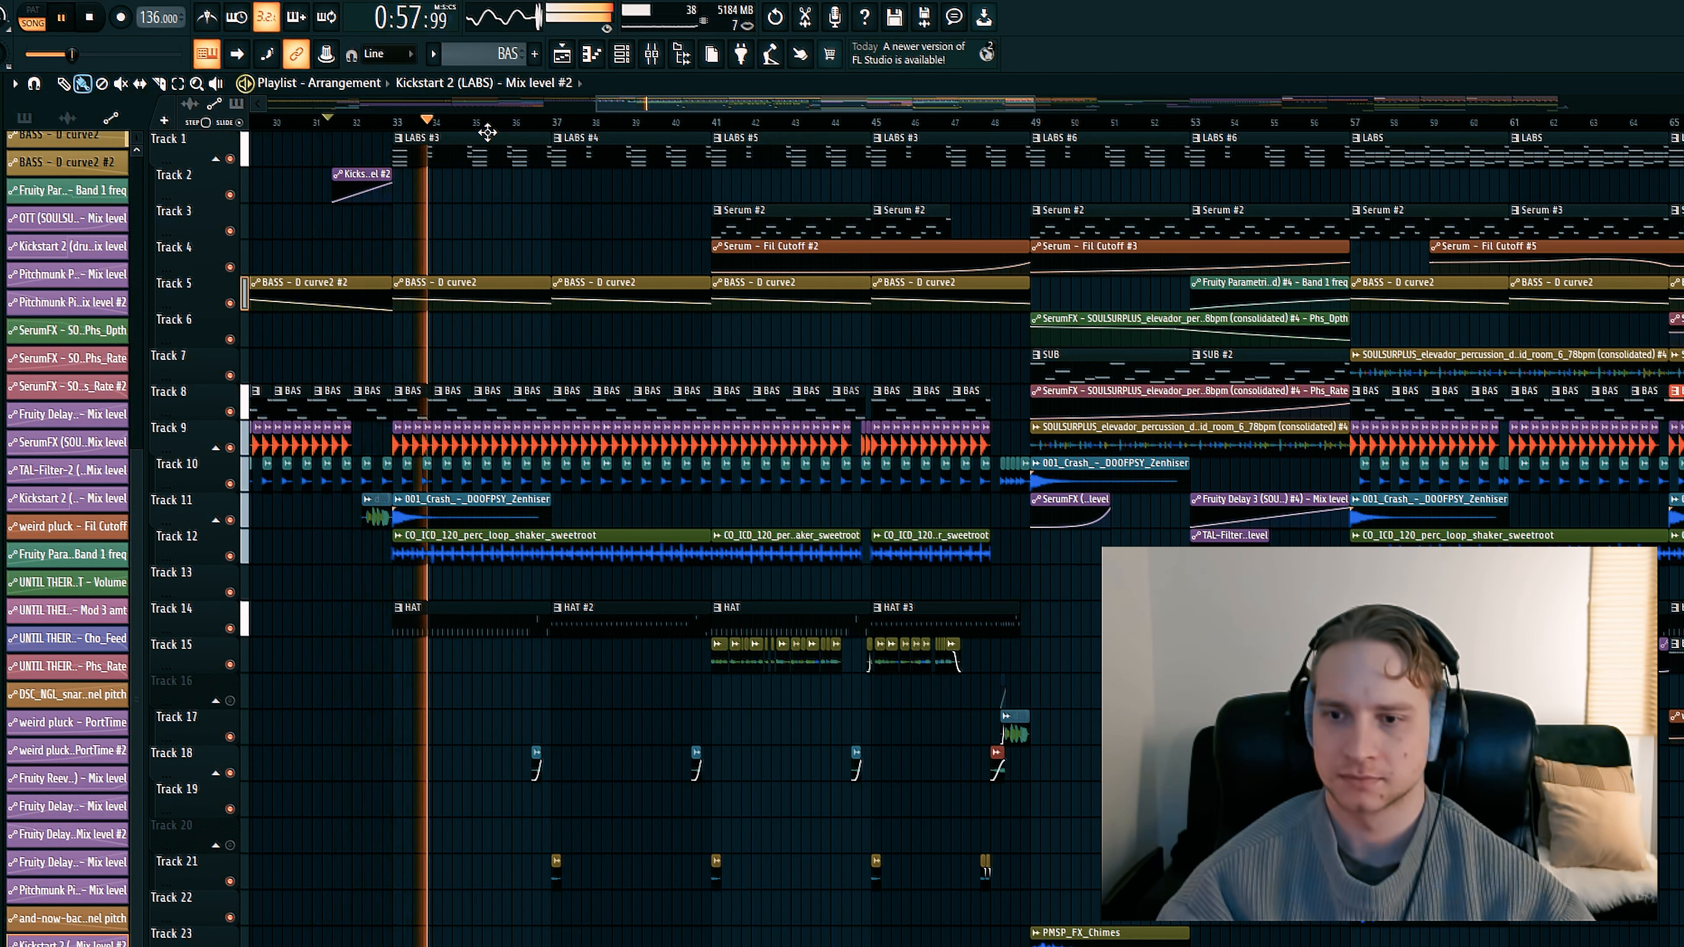
scroll(494, 113, "up", 4)
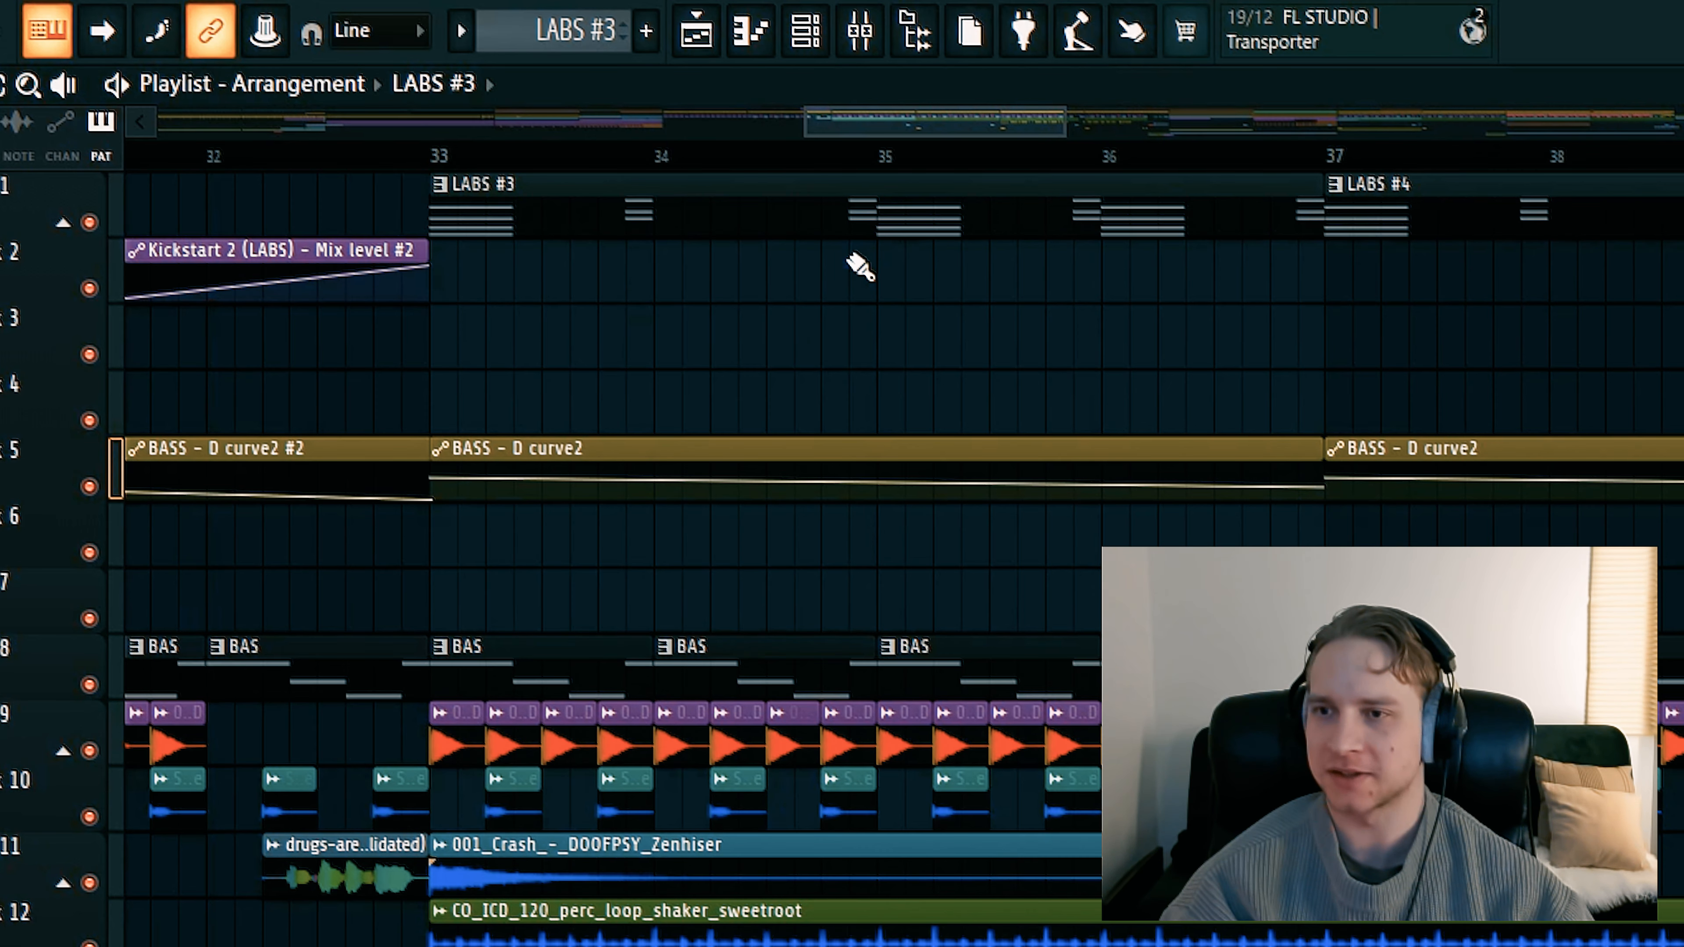
Examine the LABS #3 pattern on Track 1 at the start of the section from bar 33
scroll(855, 130, "up", 3)
left_click_drag(855, 130, 837, 124)
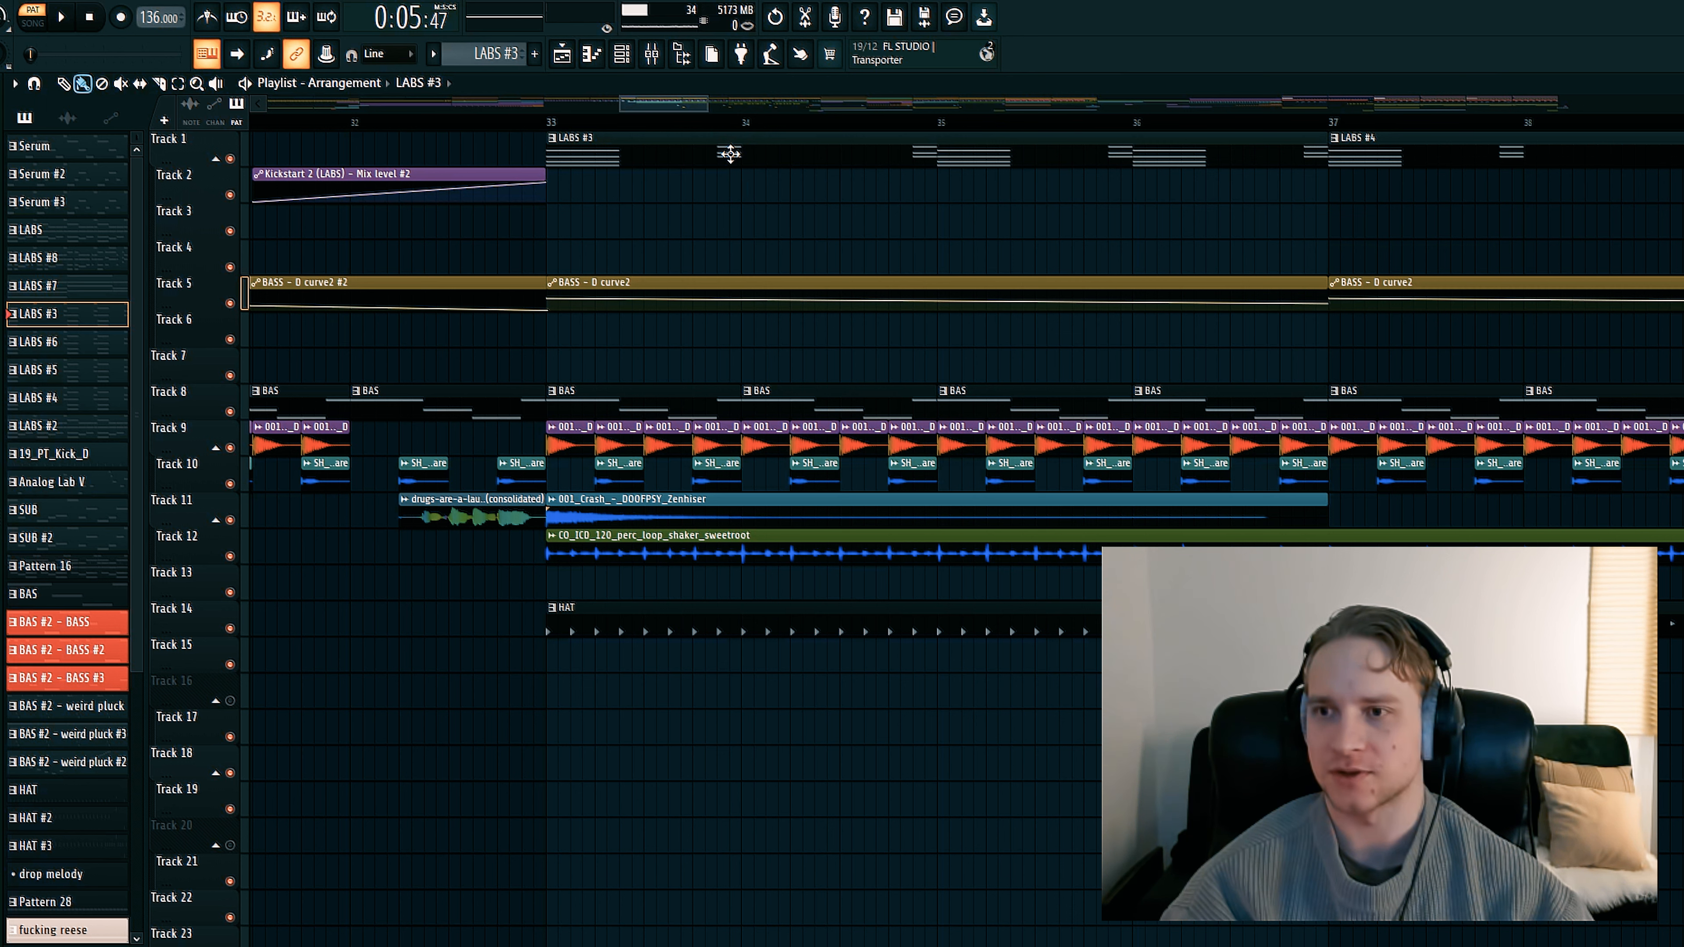
scroll(743, 123, "down", 2)
left_click_drag(721, 108, 728, 110)
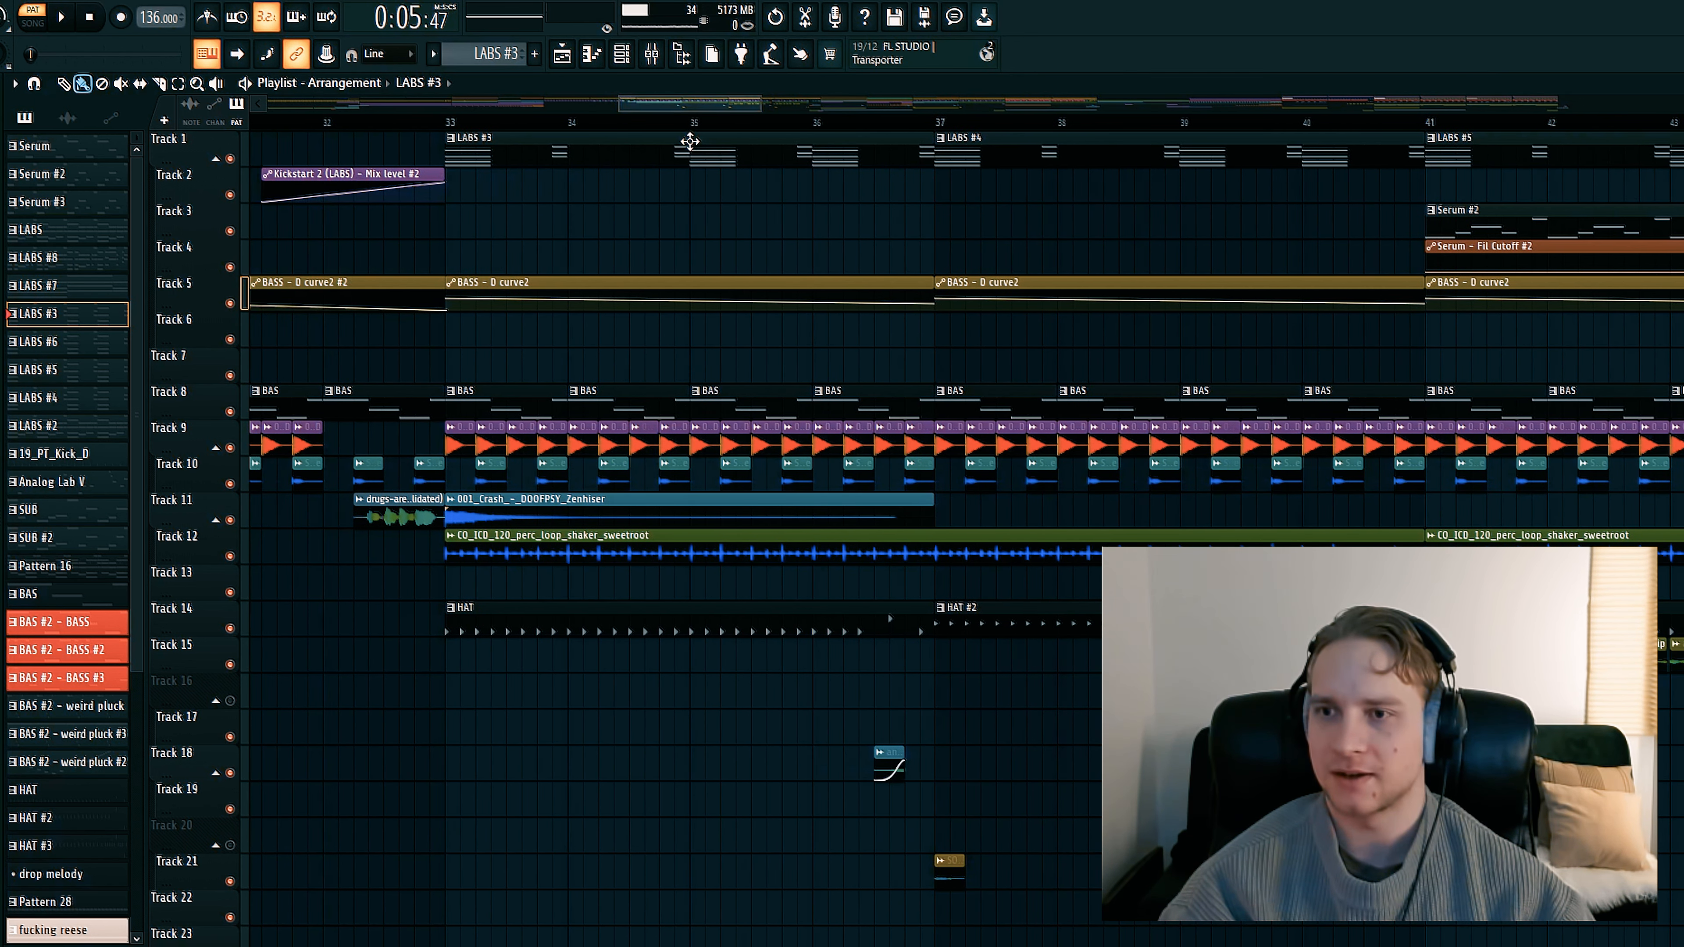
Pick out the CO_ICD_120_perc_loop_shaker_sweetroot clip on Track 12 and the HAT pattern on Track 14
scroll(688, 134, "up", 2)
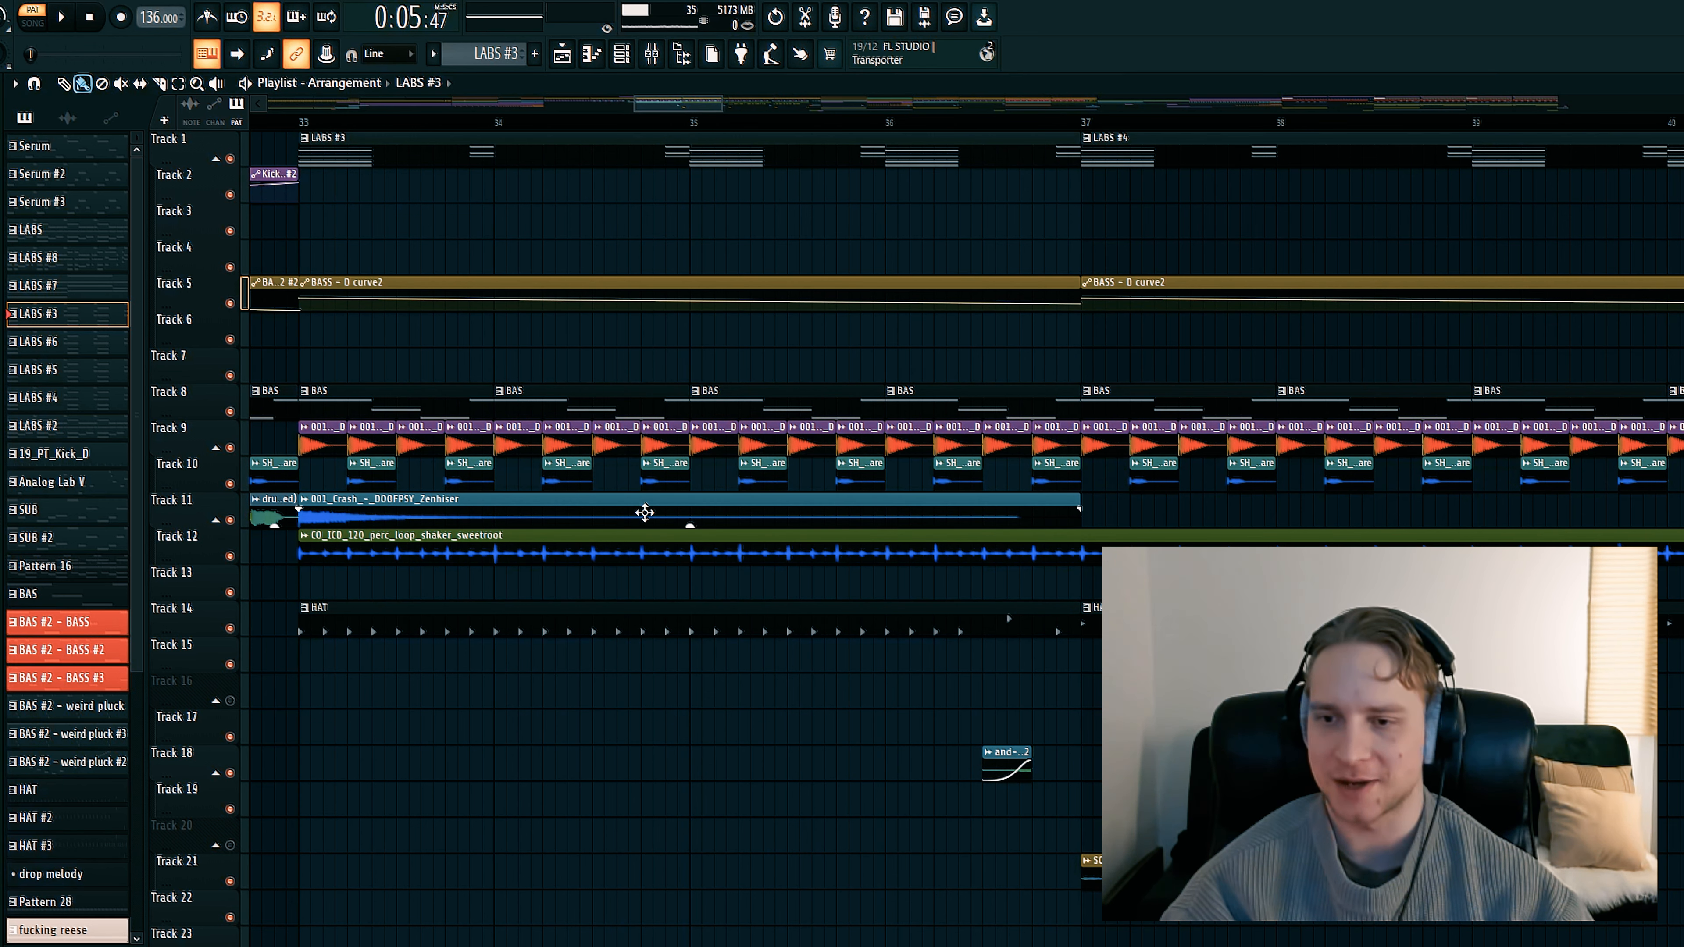
right_click(449, 539, "alt")
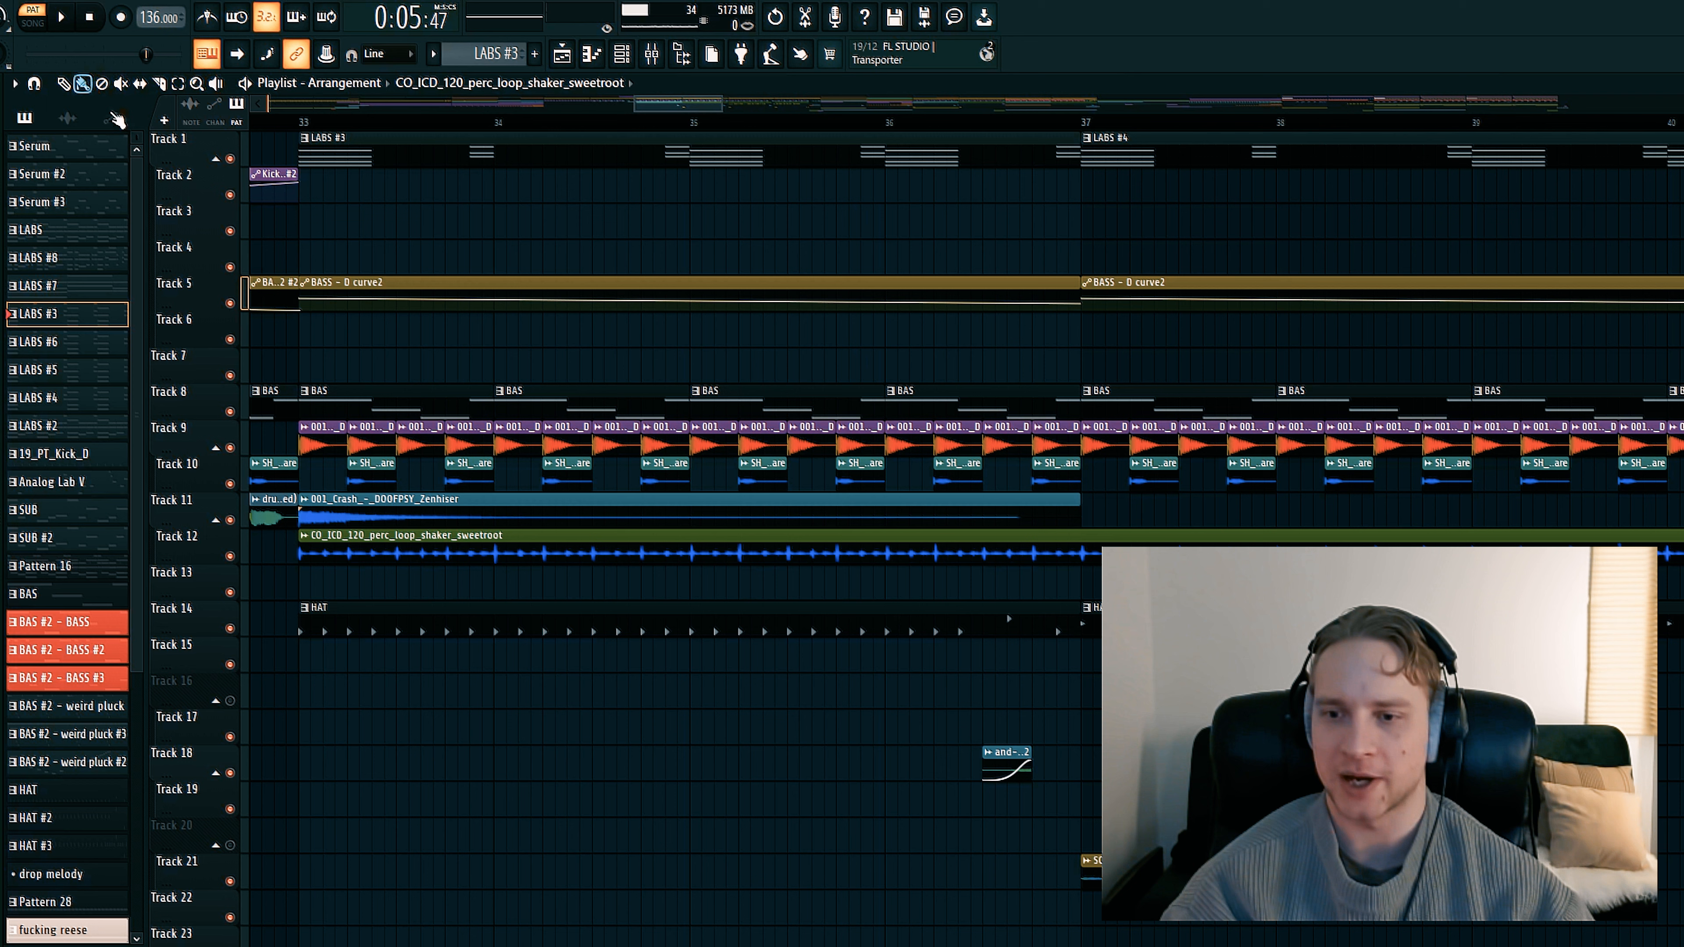
left_click(432, 620)
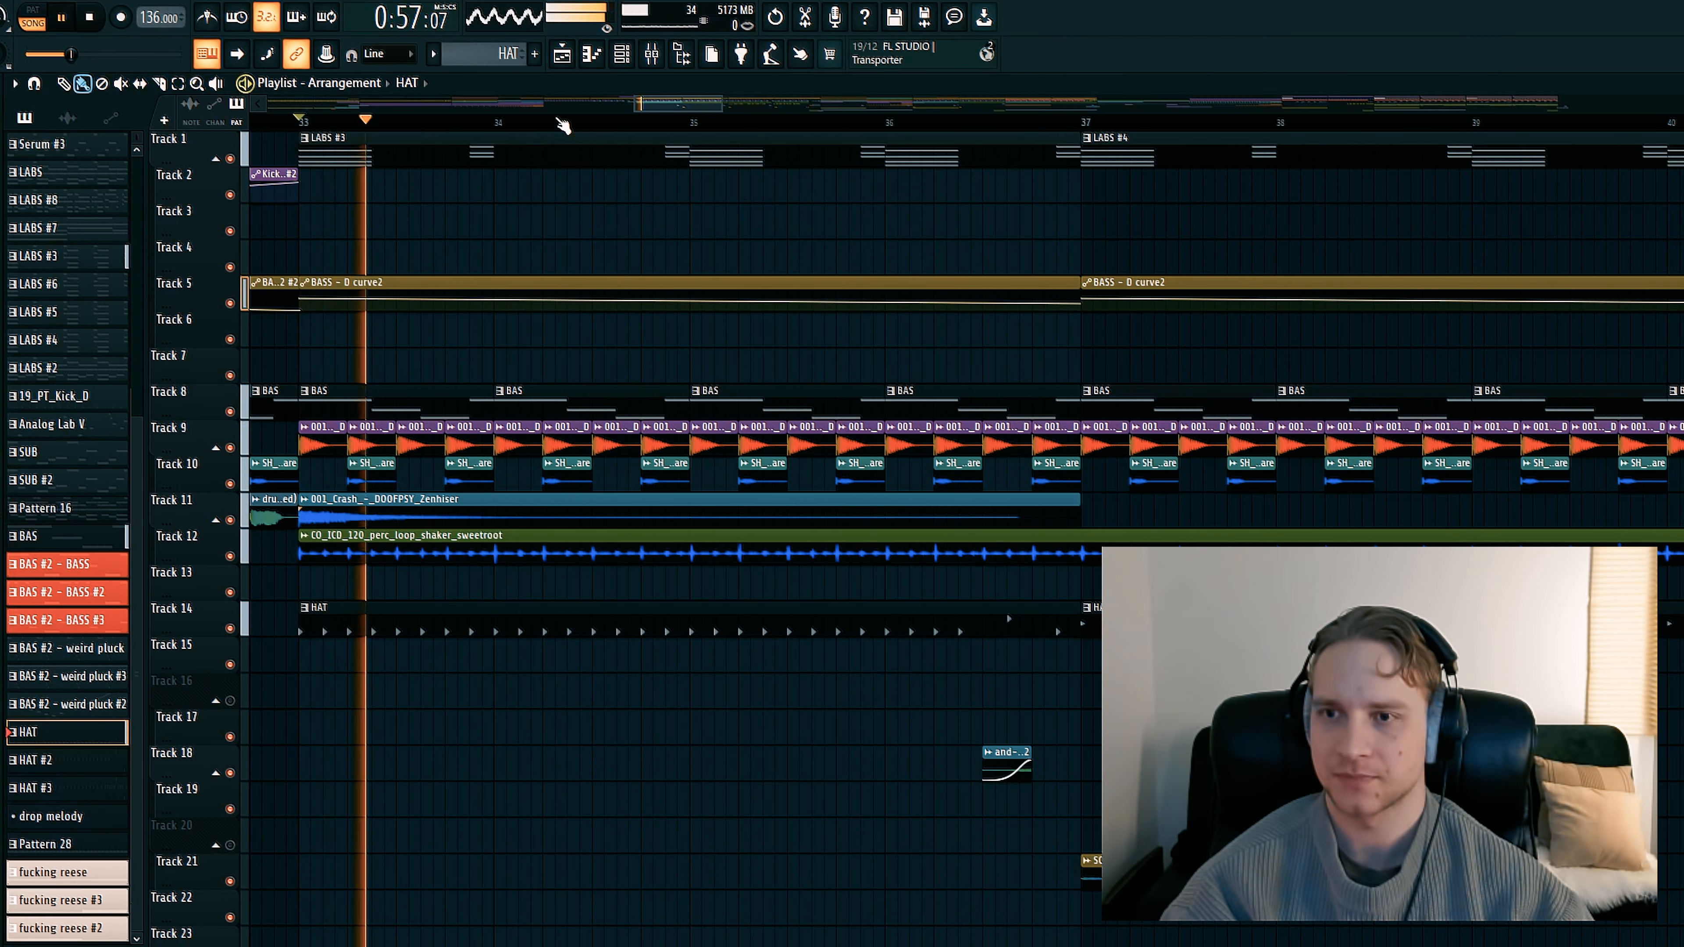
Play the section from bar 33, follow its bass, drum, hat and effect clips, and stop the playback
scroll(560, 112, "down", 3)
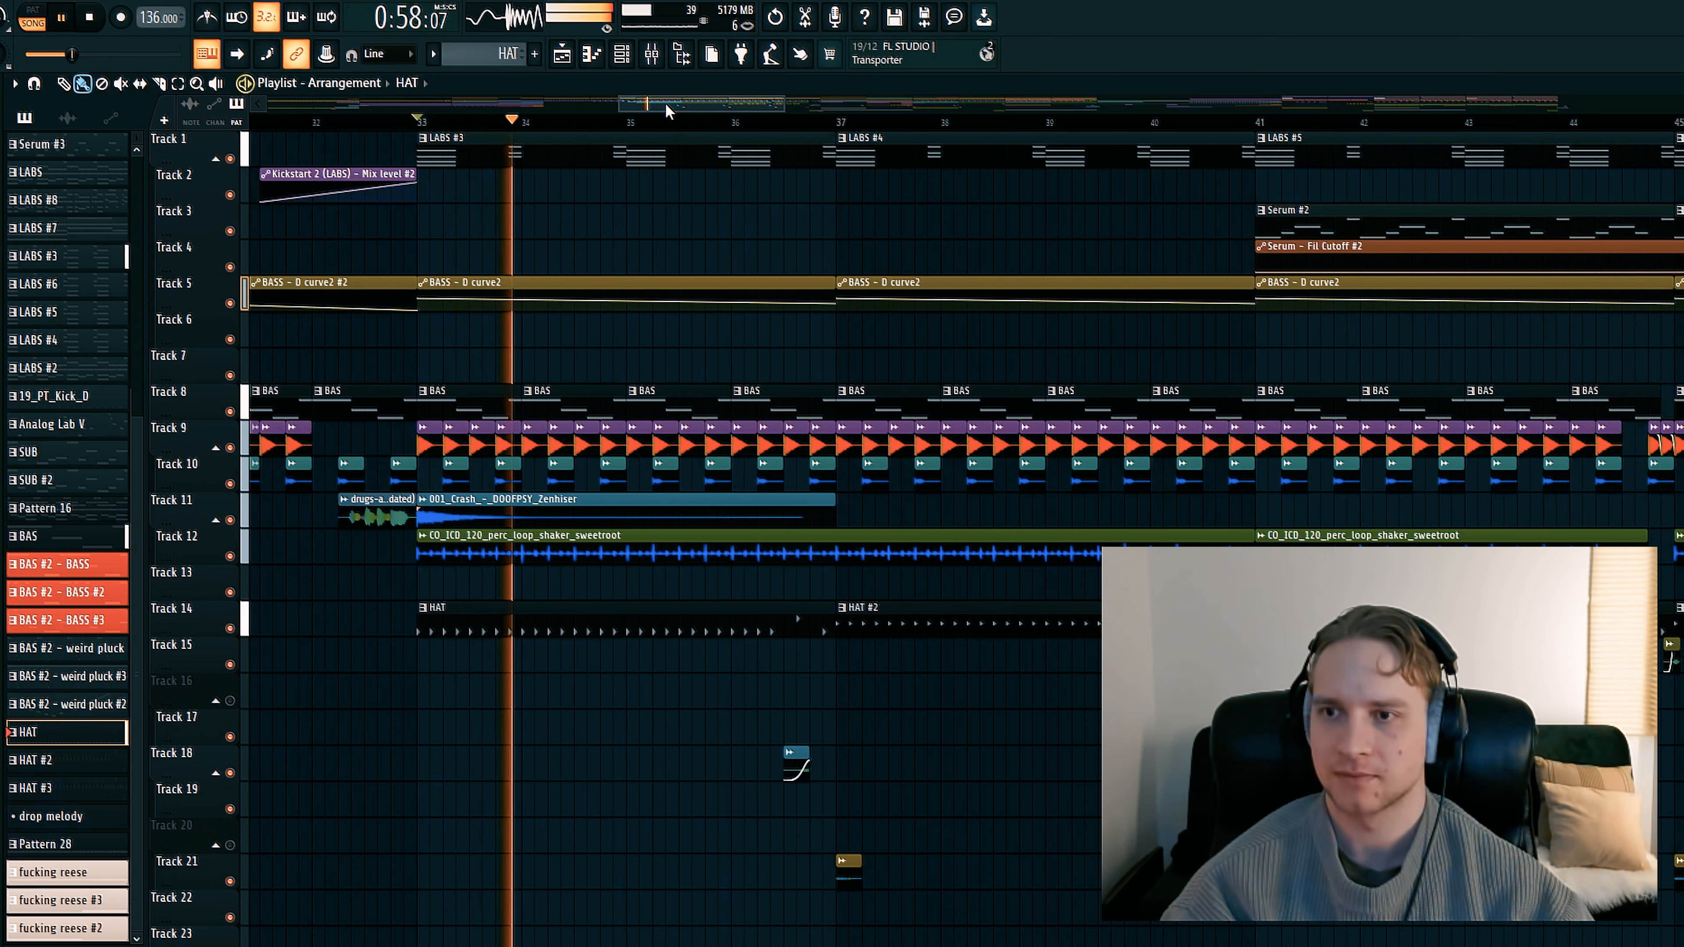
left_click_drag(666, 109, 688, 106)
scroll(835, 513, "down", 5)
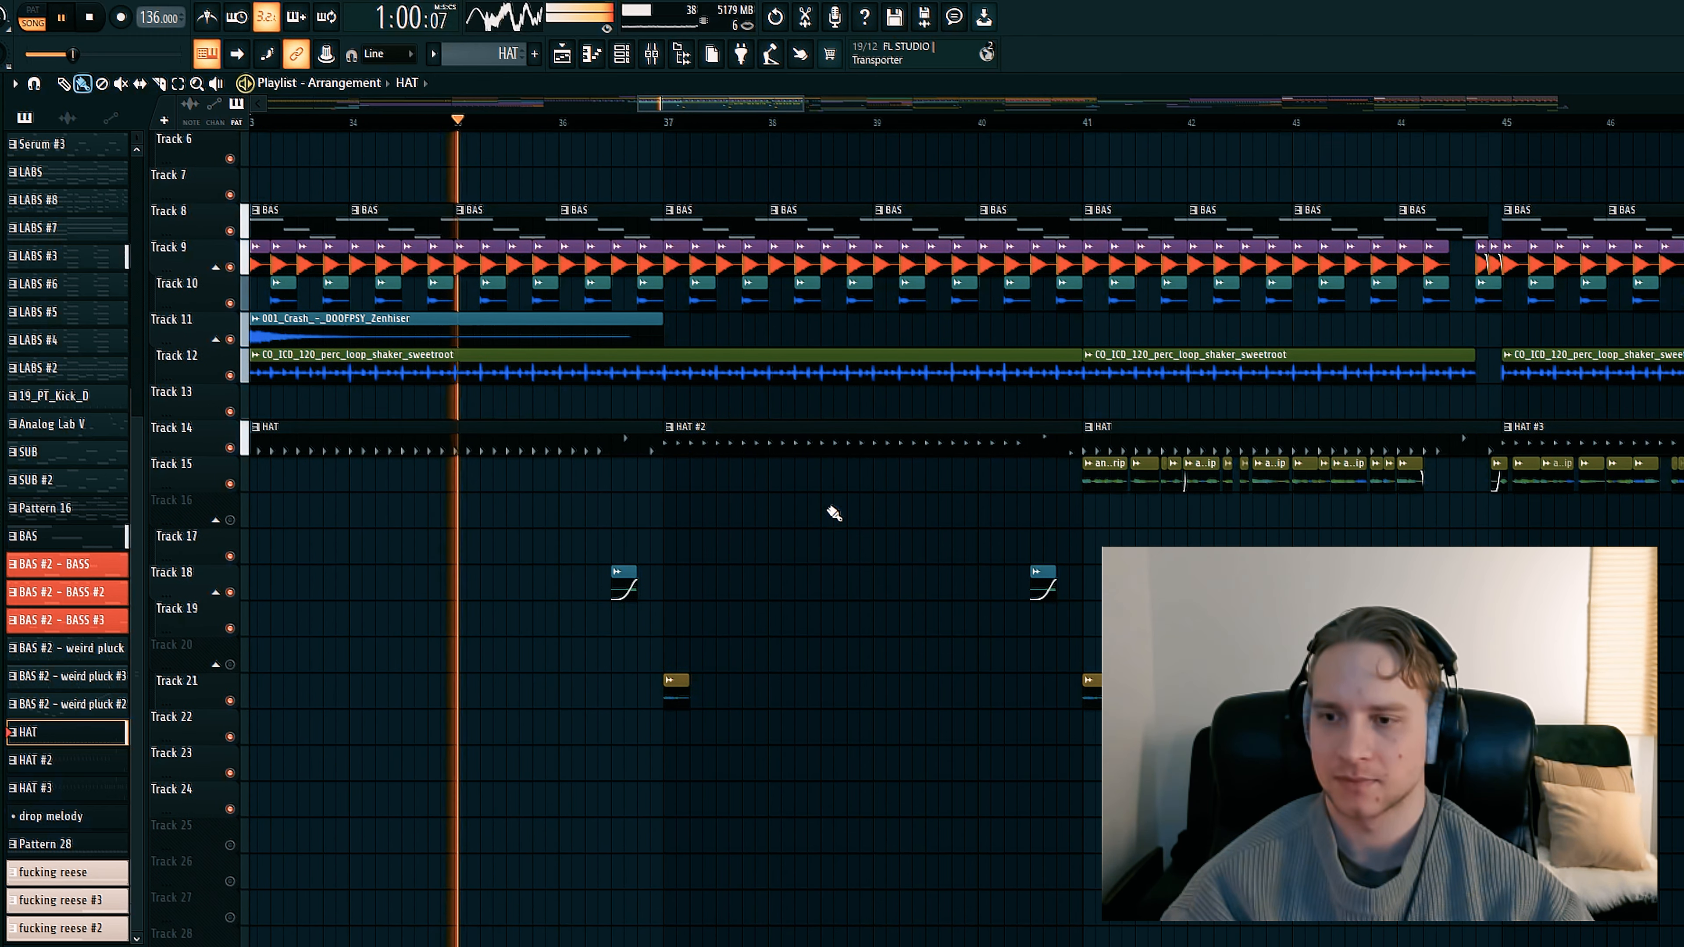
scroll(662, 117, "up", 5)
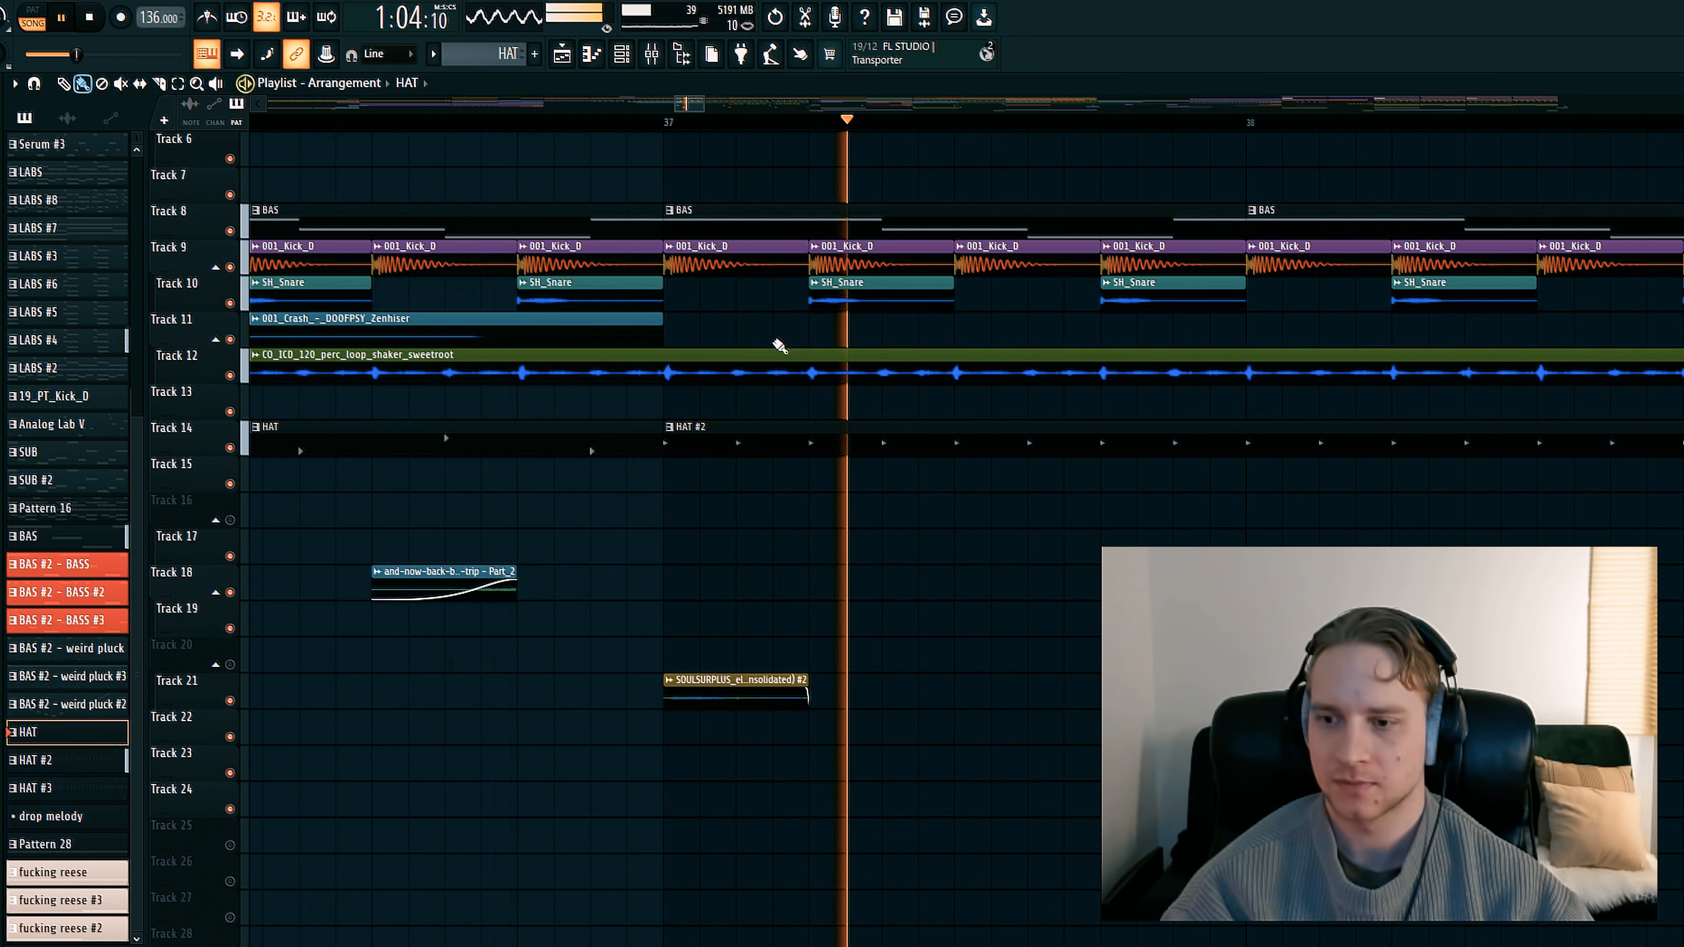
scroll(748, 122, "down", 5)
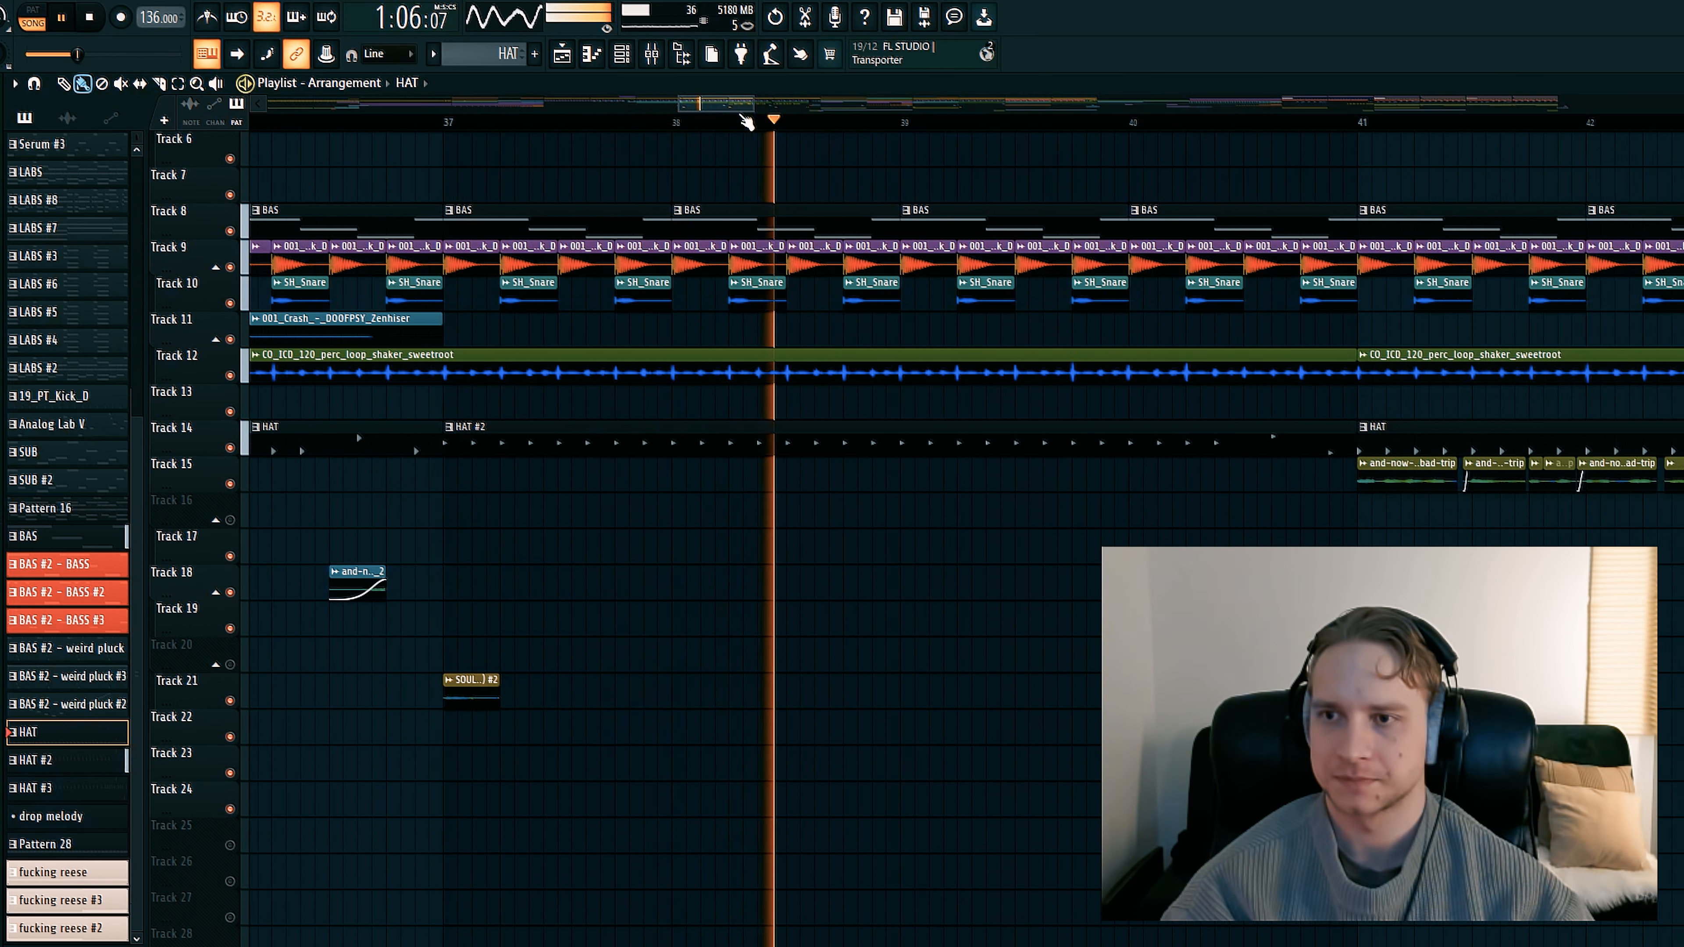
scroll(747, 121, "down", 6)
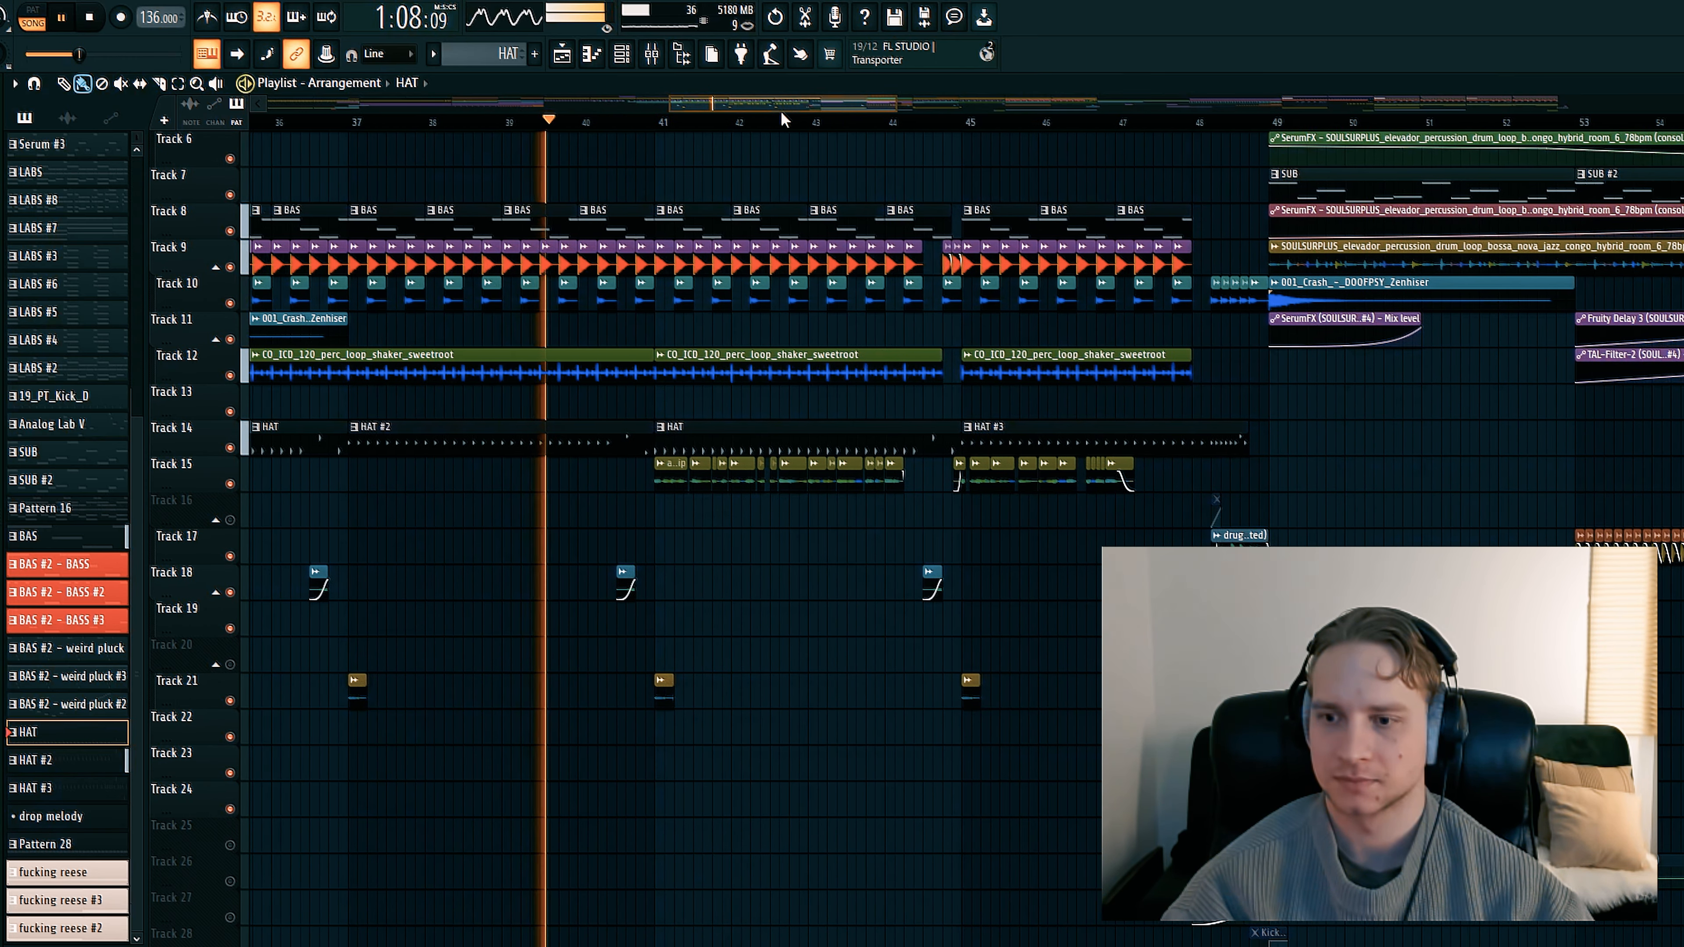
scroll(745, 188, "up", 5)
key("space")
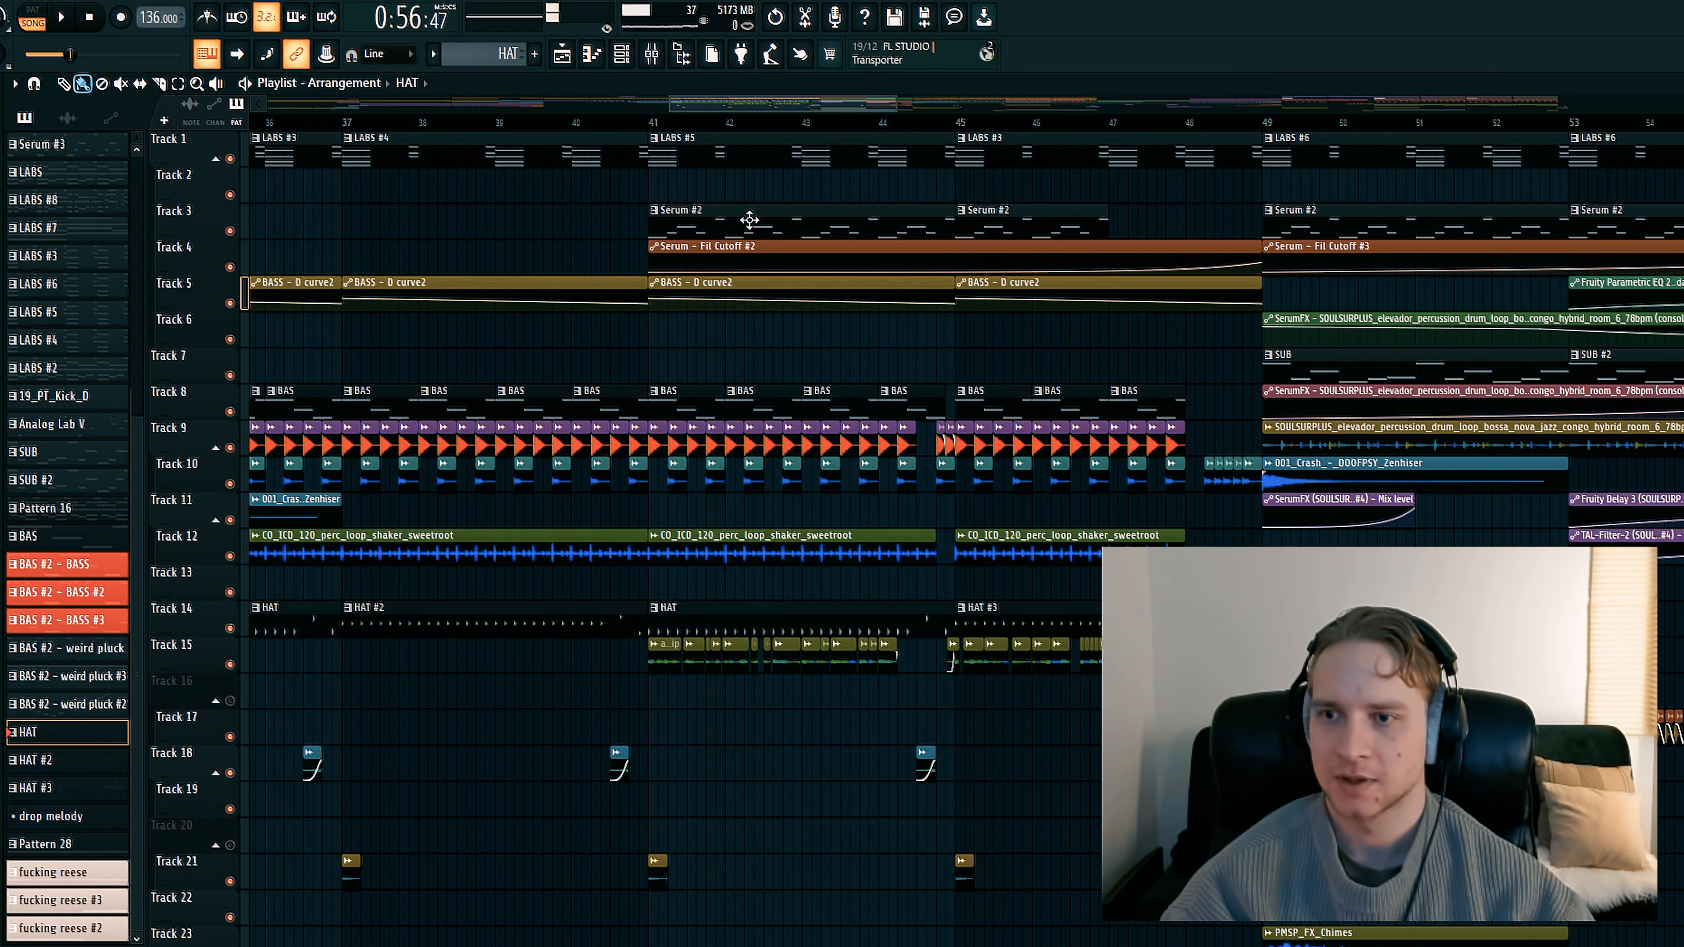
Select the Serum #2 pattern on Track 3 and examine its clips from bar 41
left_click(749, 219)
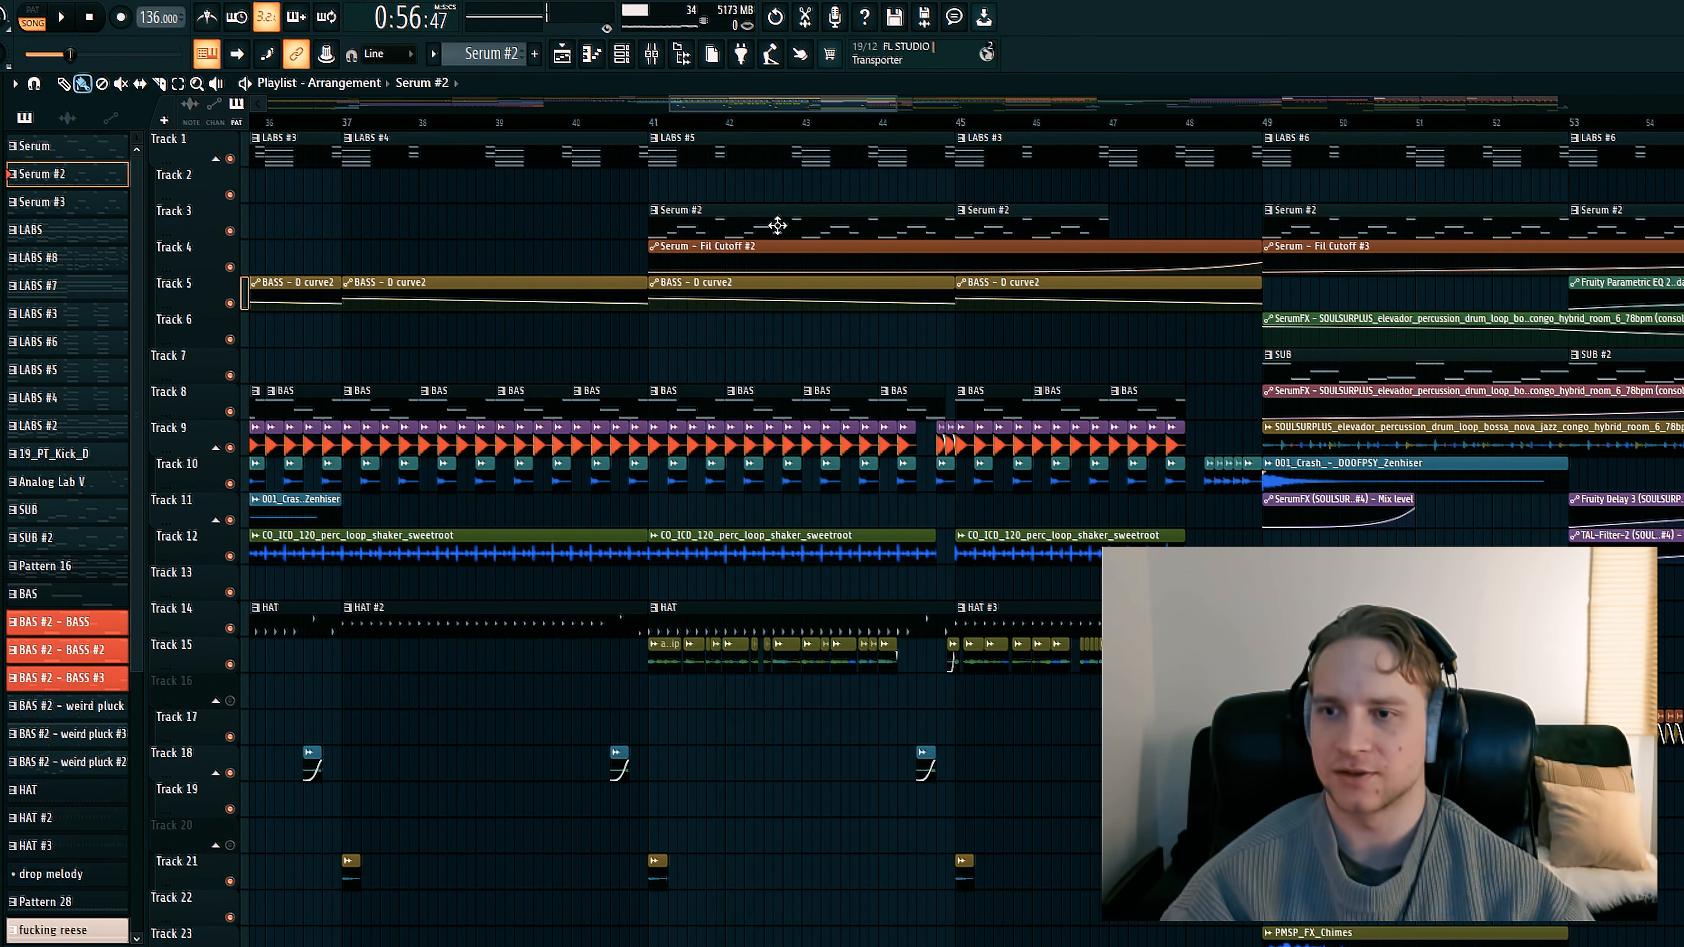
left_click_drag(725, 104, 737, 106)
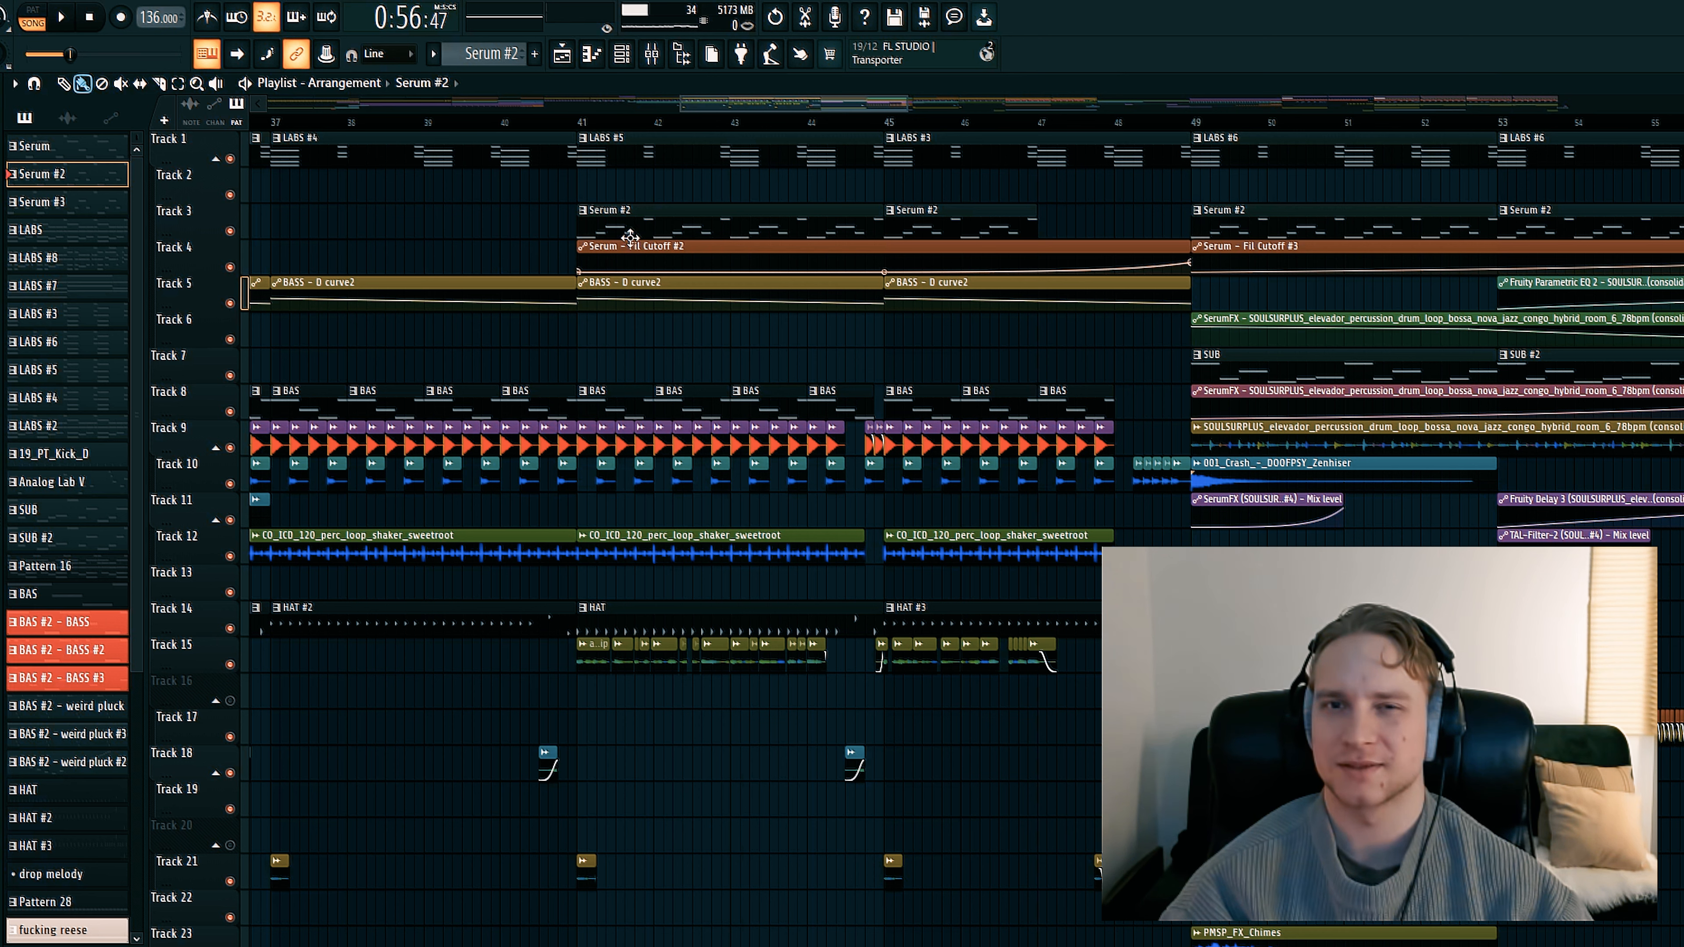
scroll(685, 132, "up", 2)
scroll(711, 128, "up", 1)
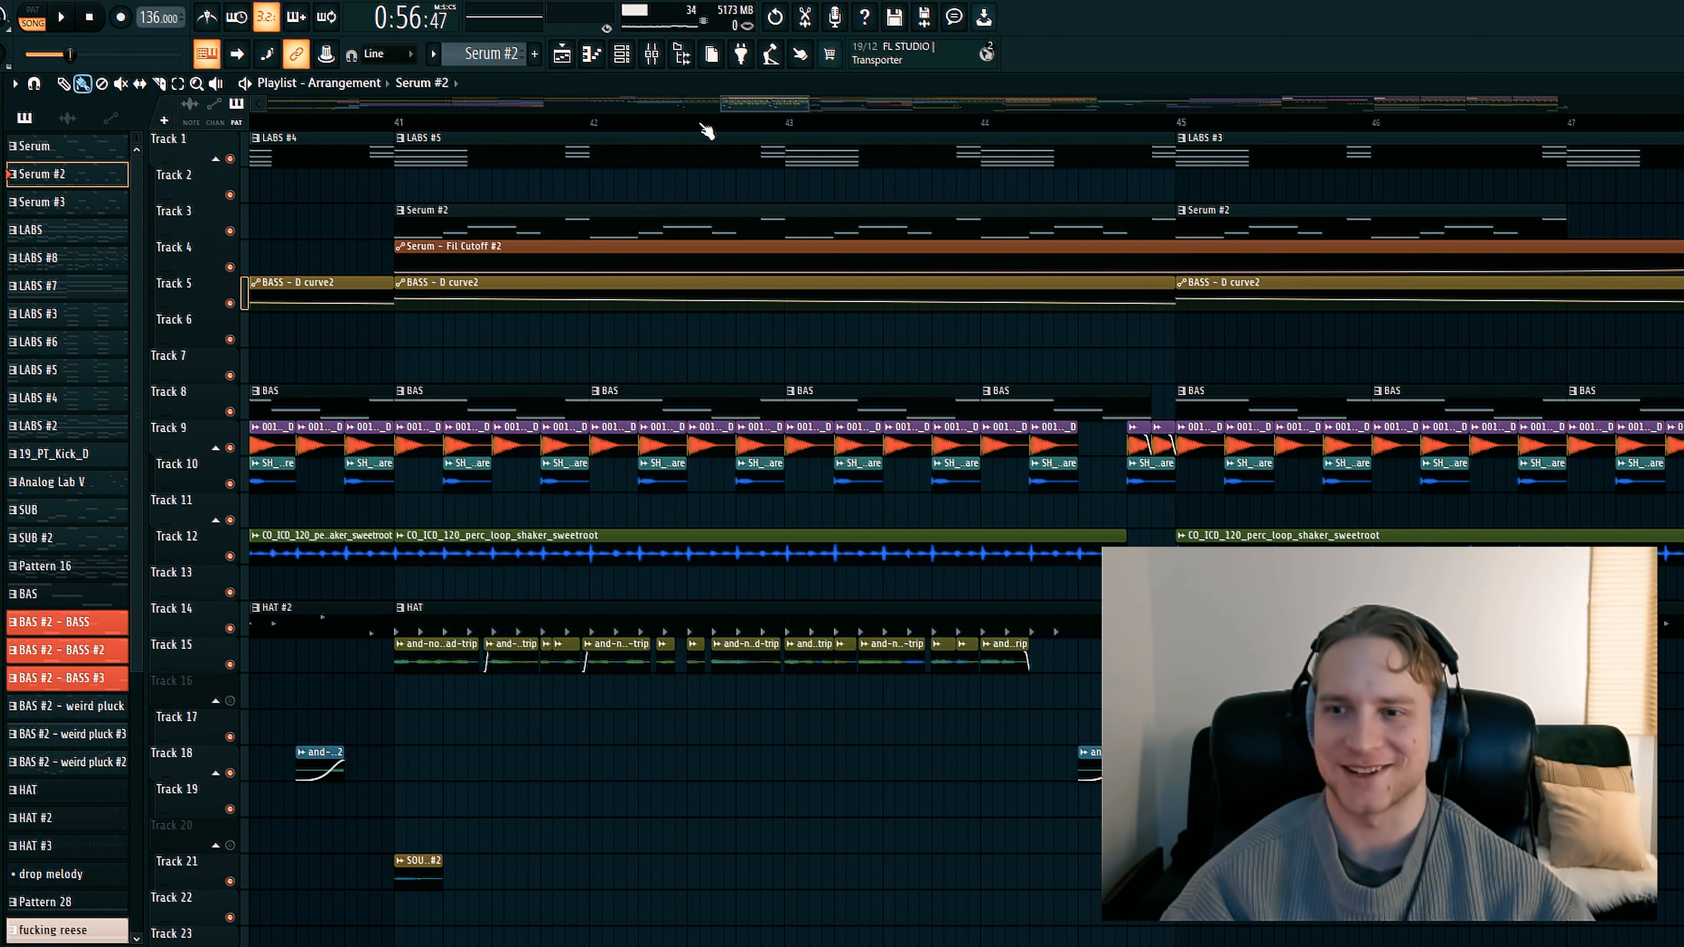
Play the Serum #2 melody in song mode over bars 41 to 45 with Tracks 1, 8, 9, 10, 12, 14 and 15 muted, and stop
left_click(48, 17)
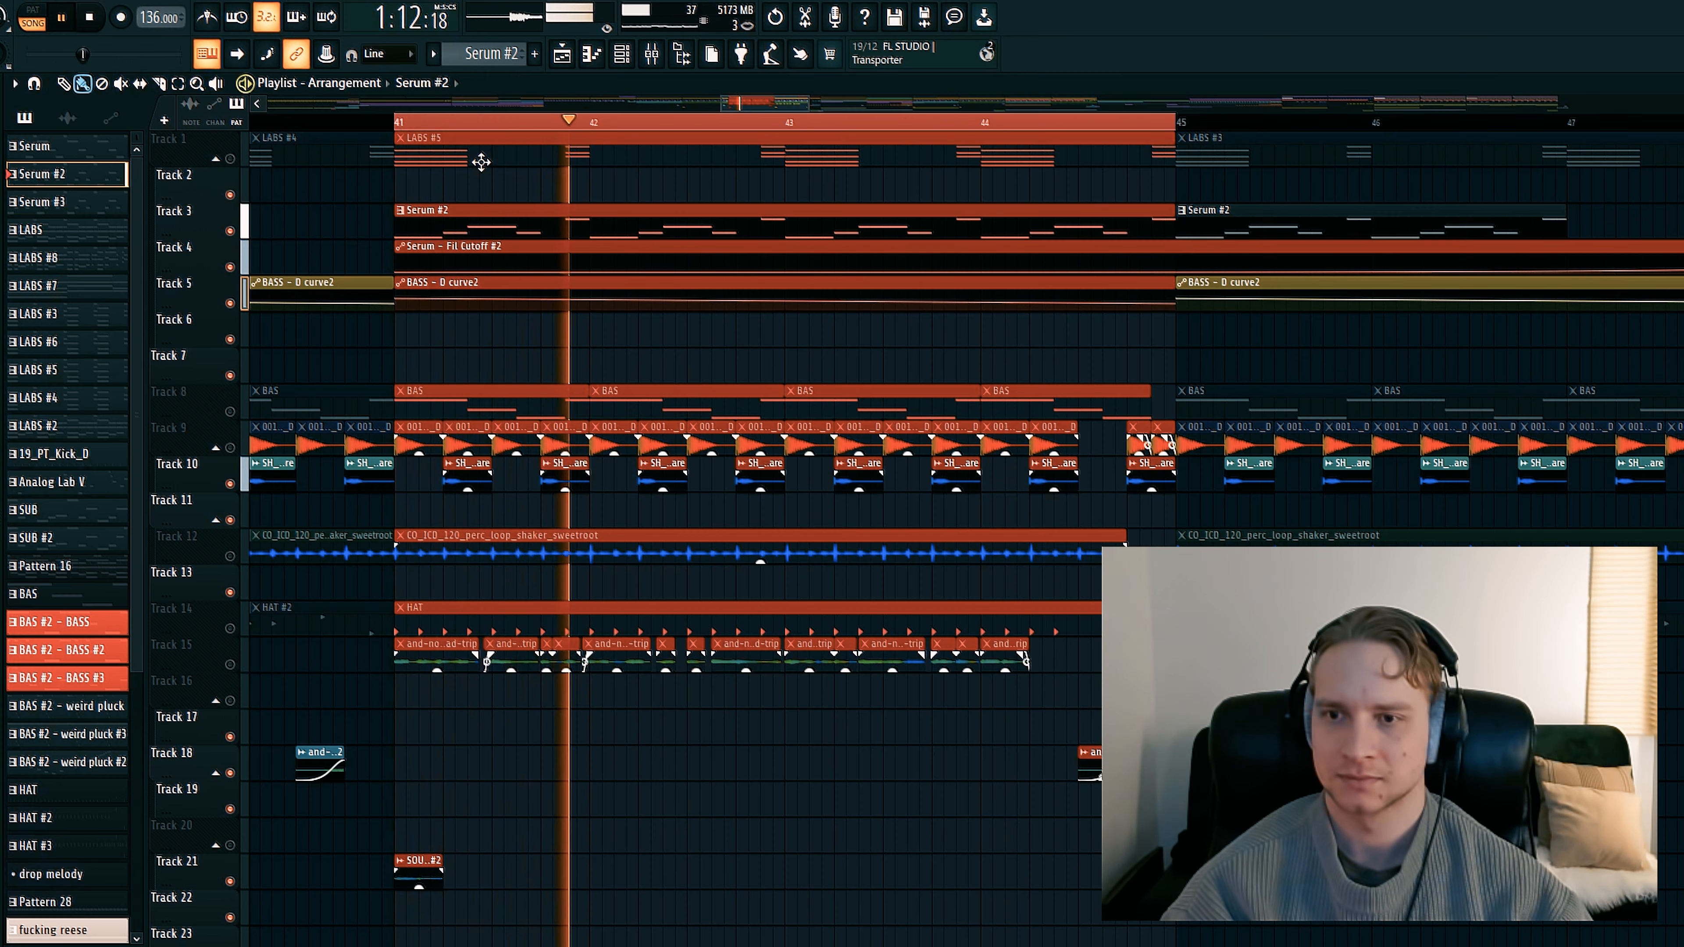
scroll(609, 496, "down", 3)
scroll(572, 553, "up", 3)
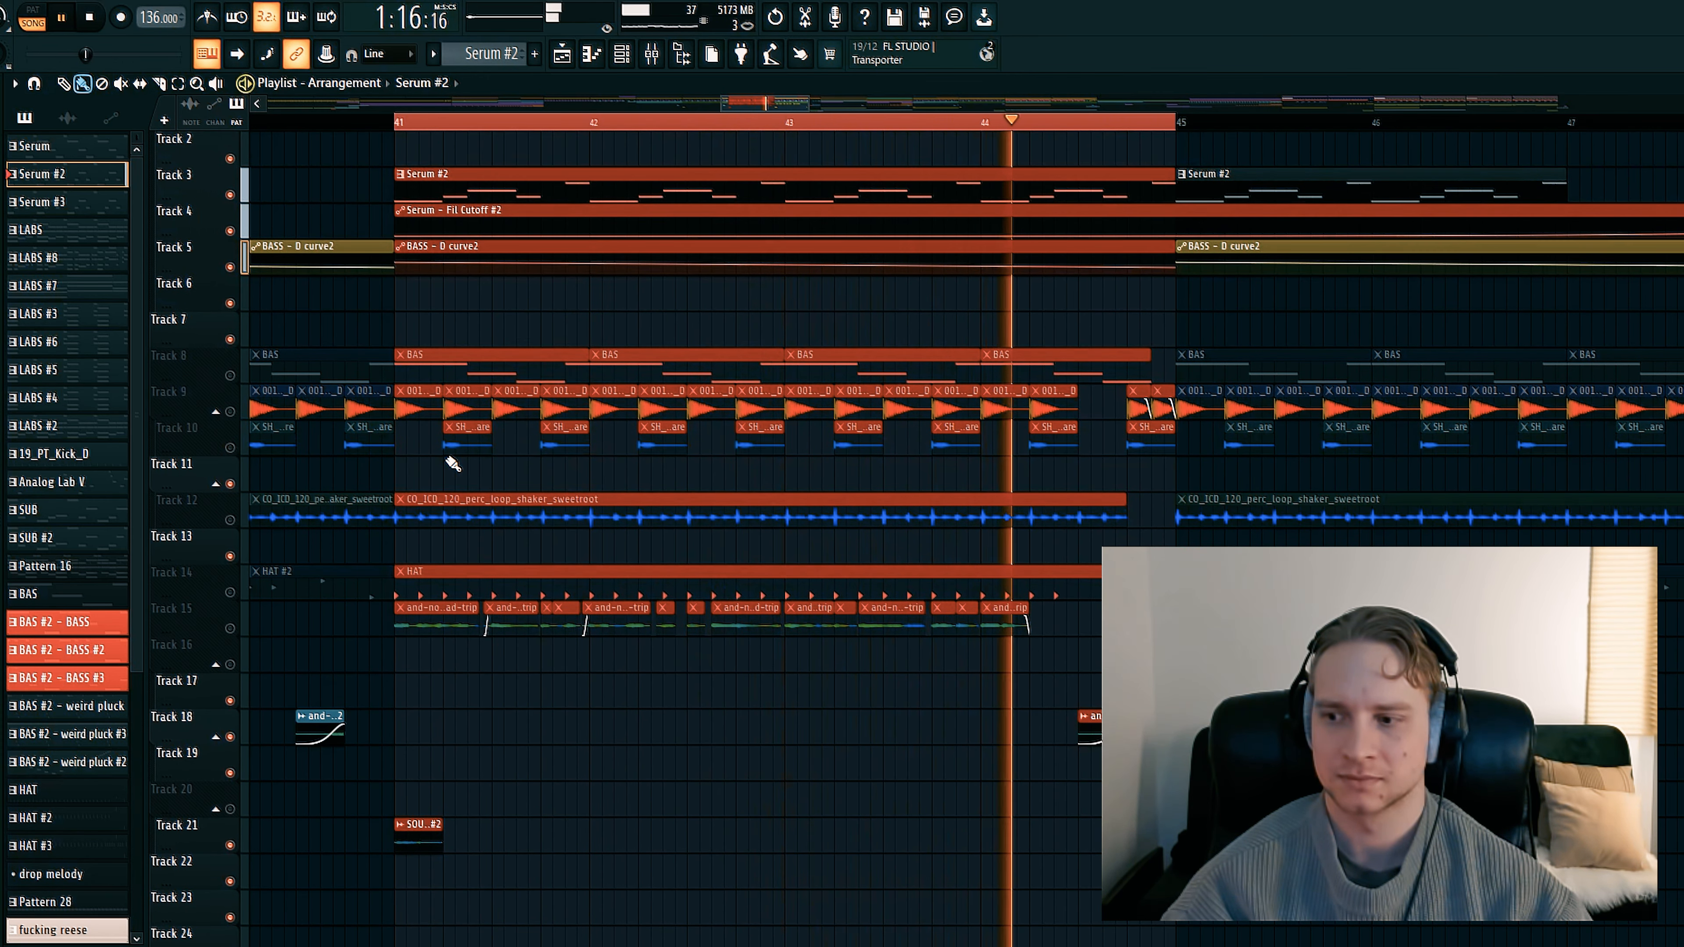
key("space")
scroll(722, 126, "down", 5)
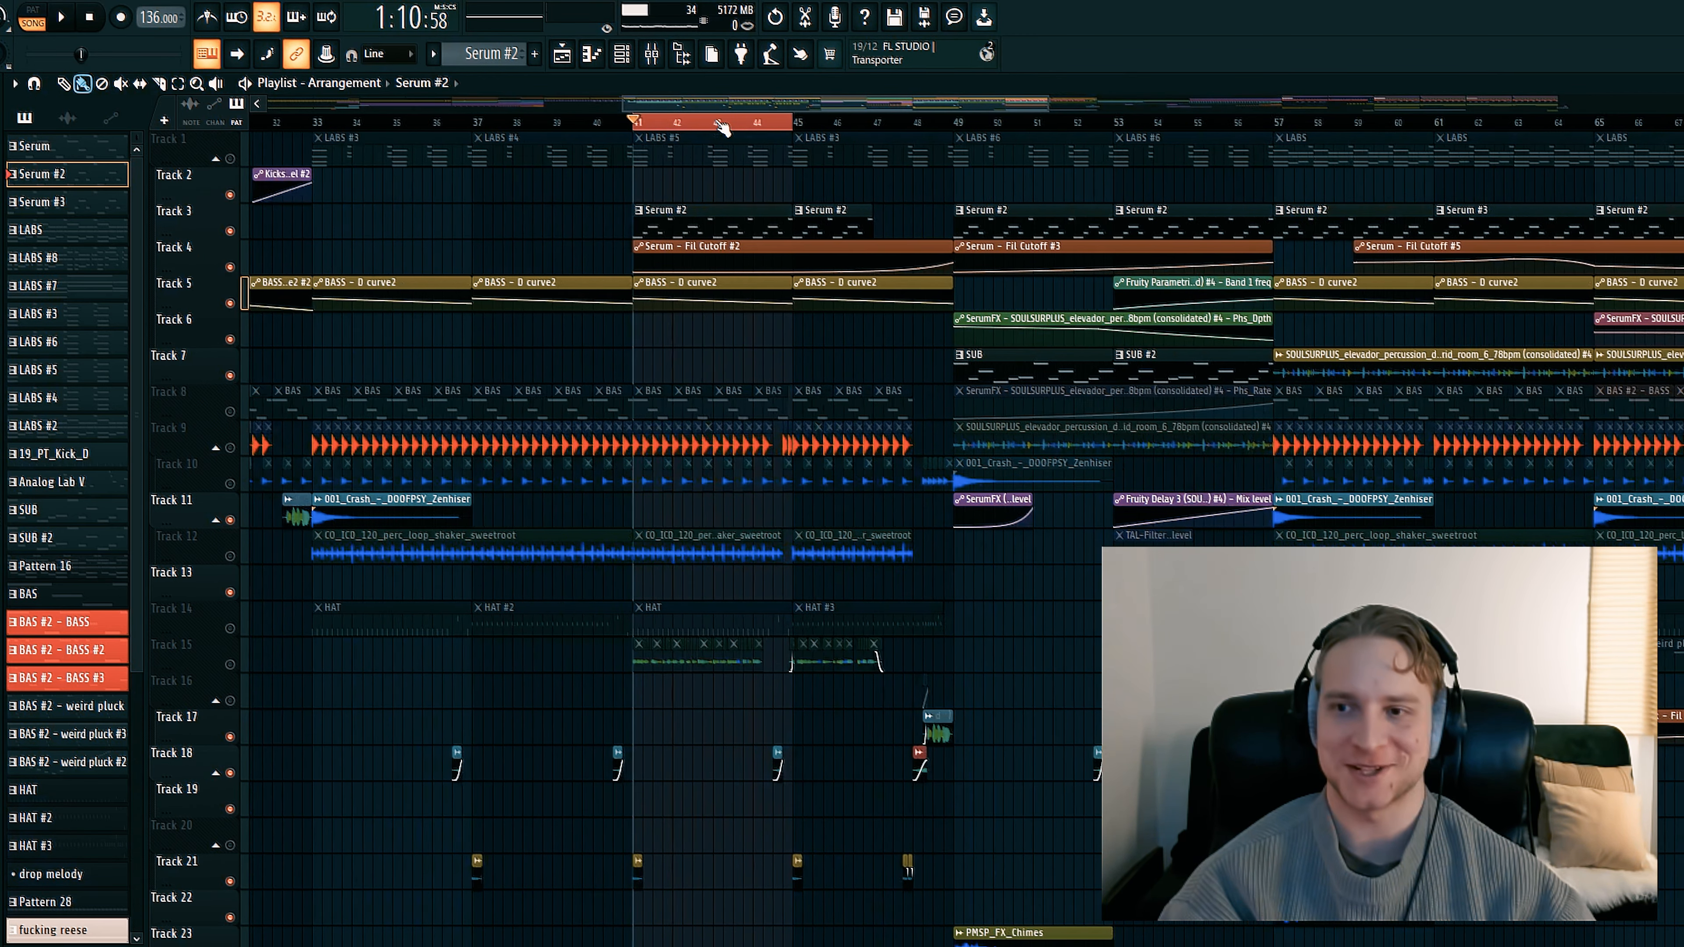
scroll(722, 126, "up", 5)
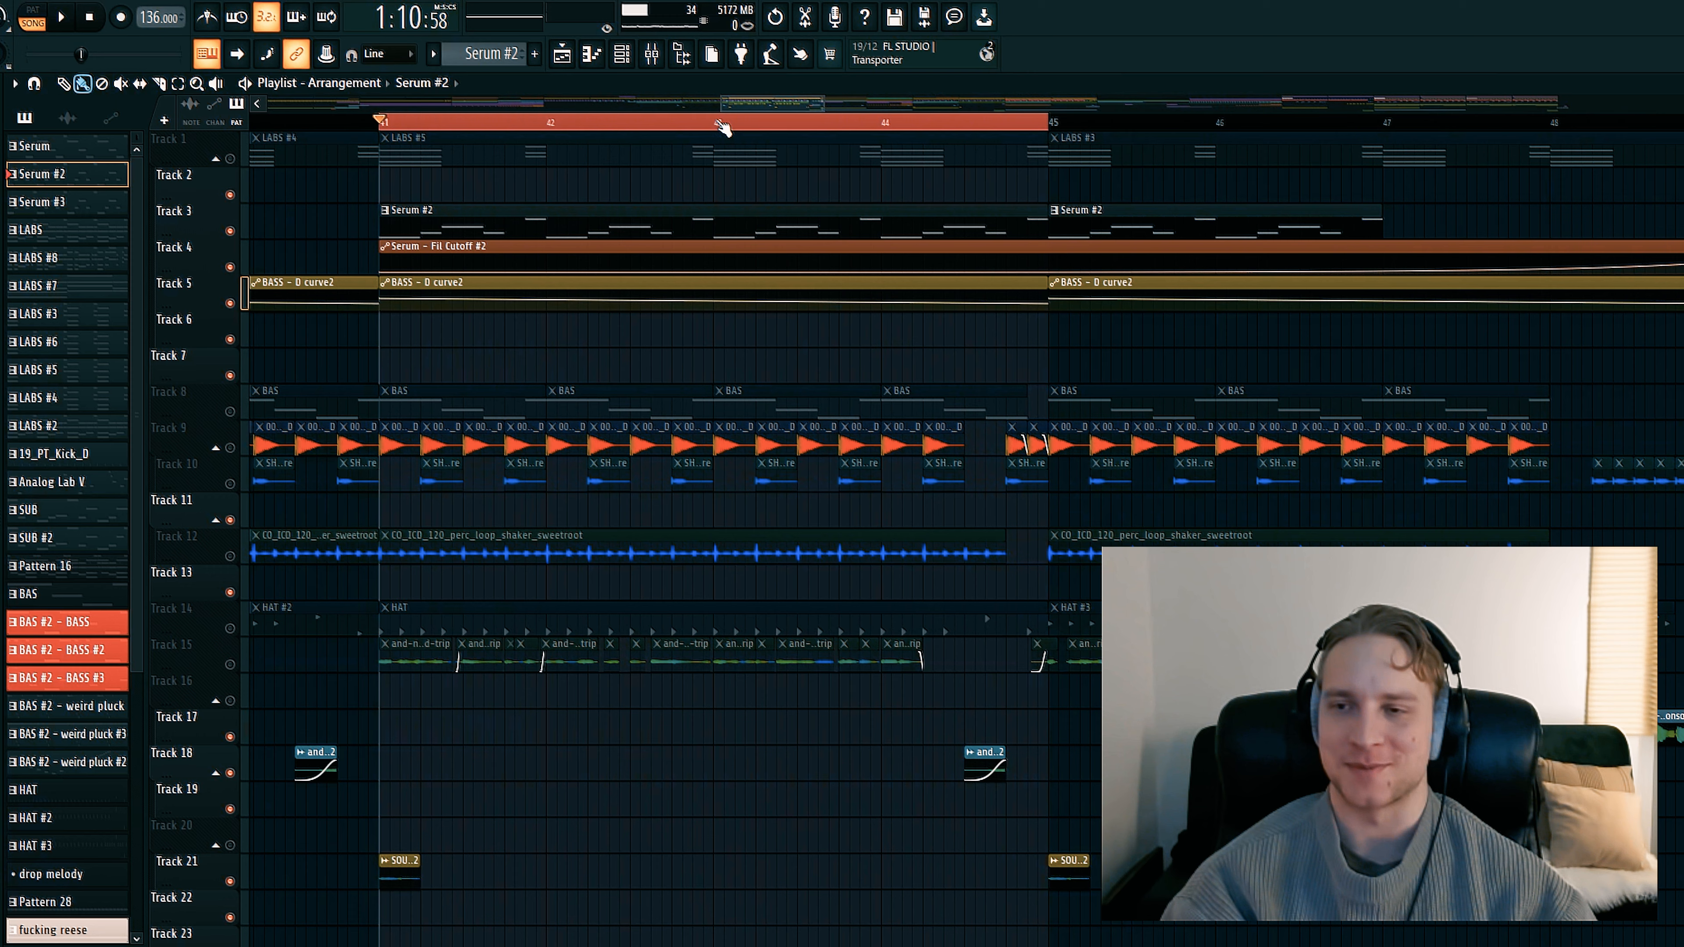
scroll(724, 126, "down", 4)
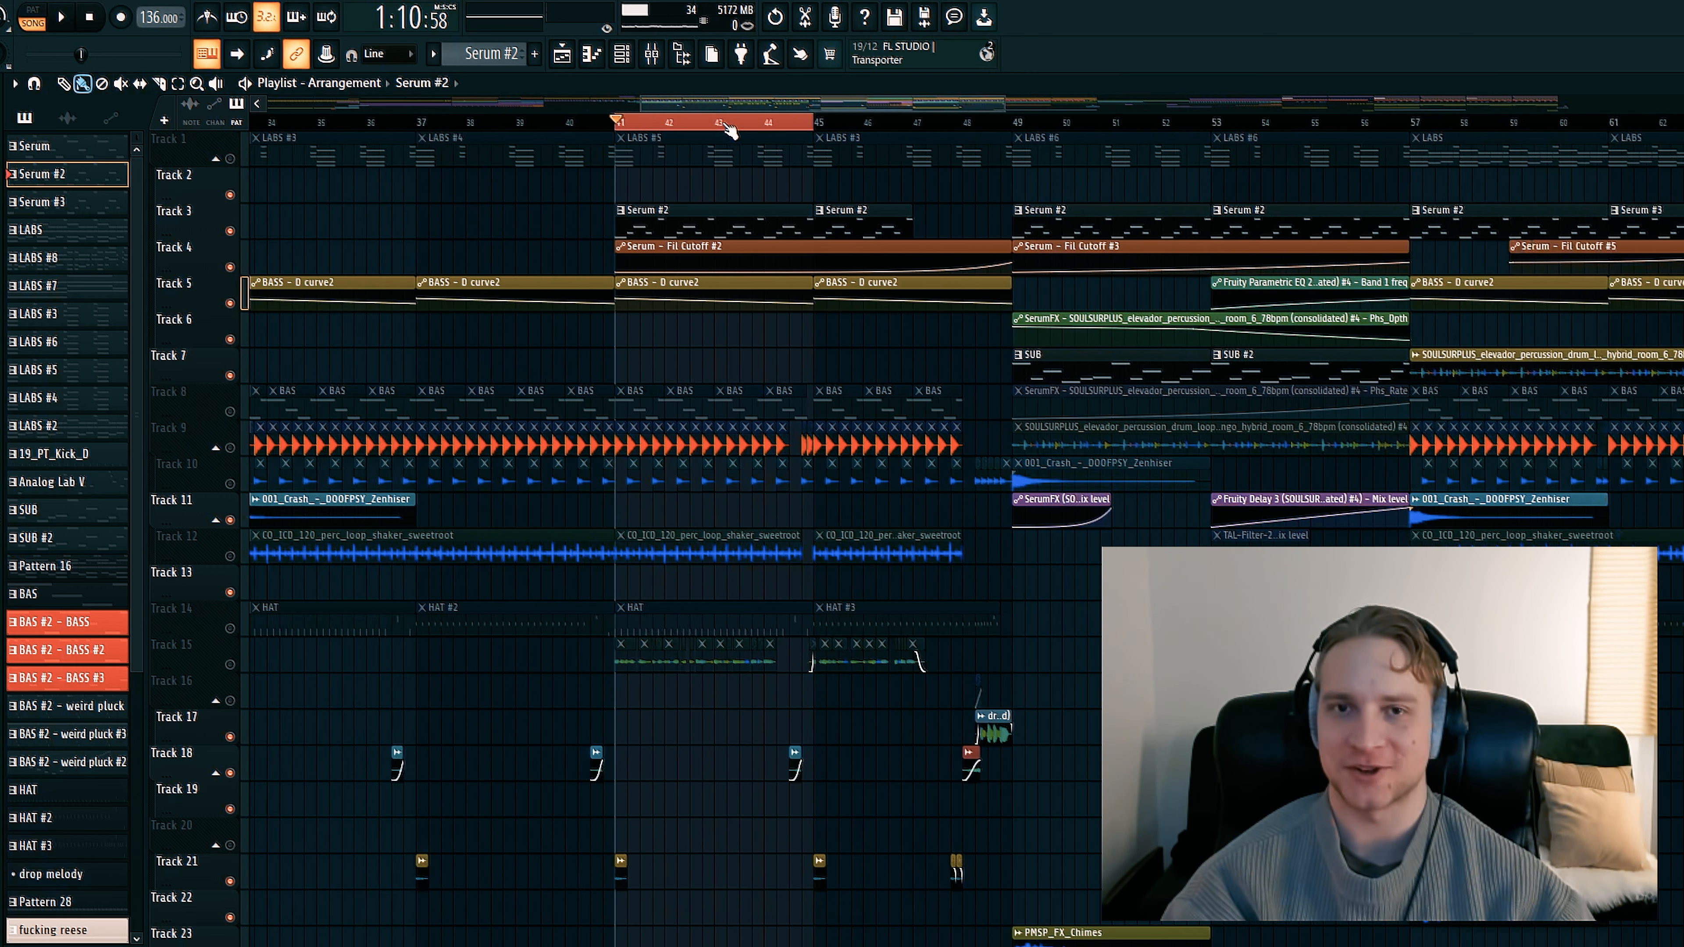
scroll(731, 128, "up", 2)
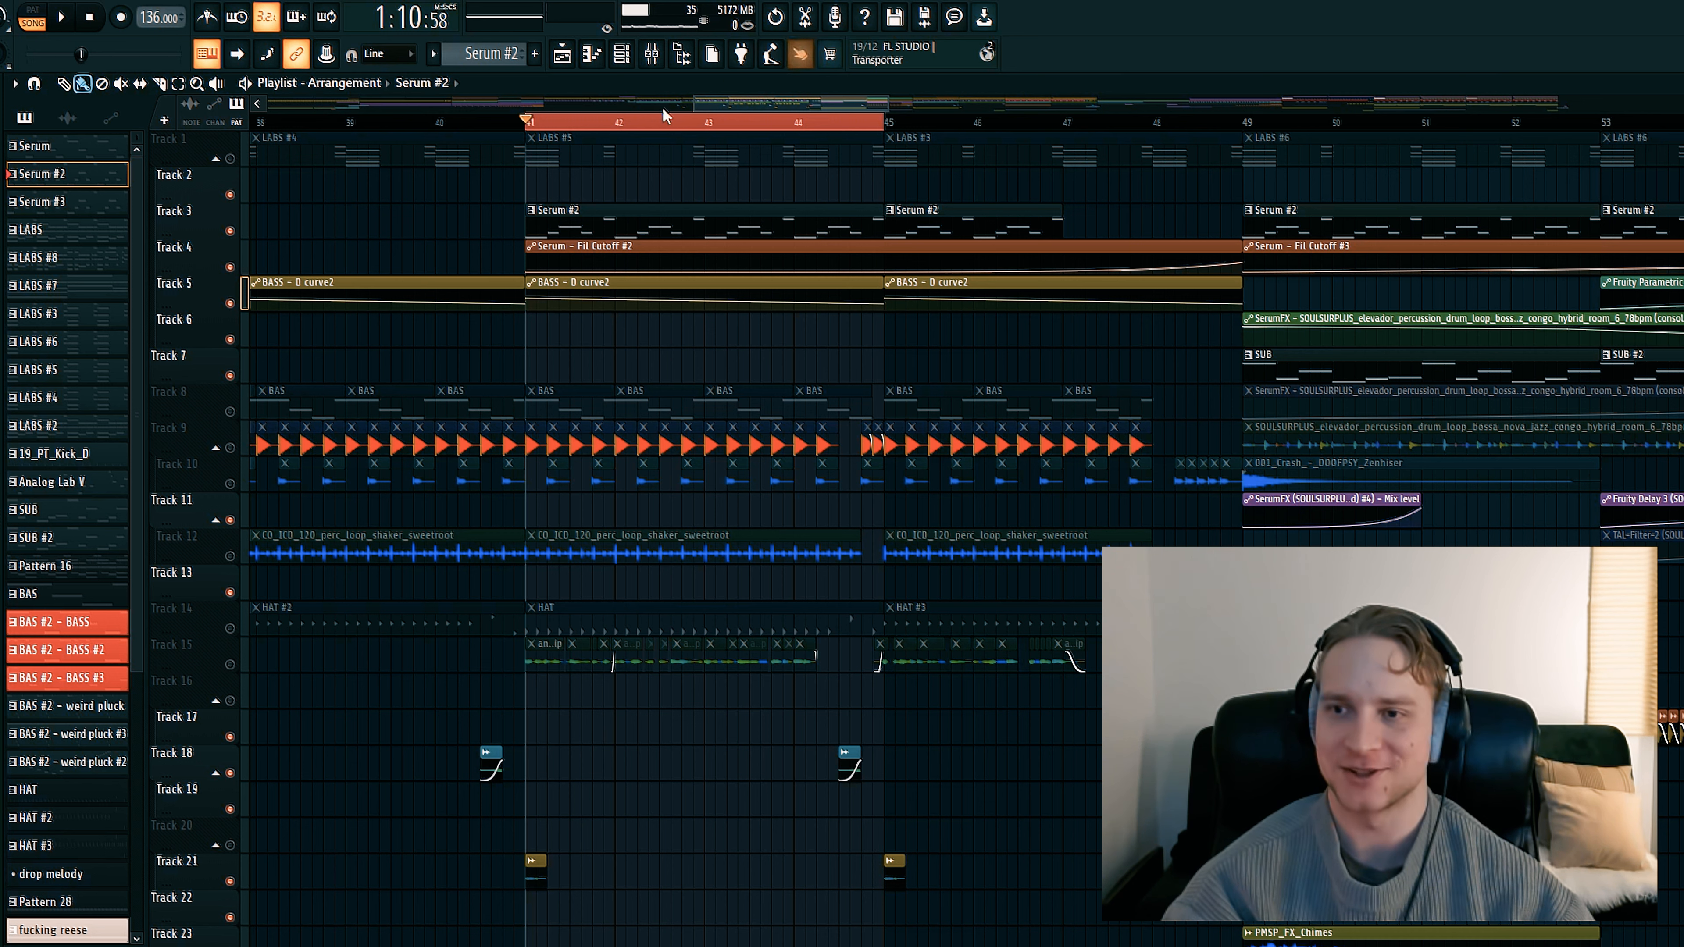
scroll(646, 128, "up", 2)
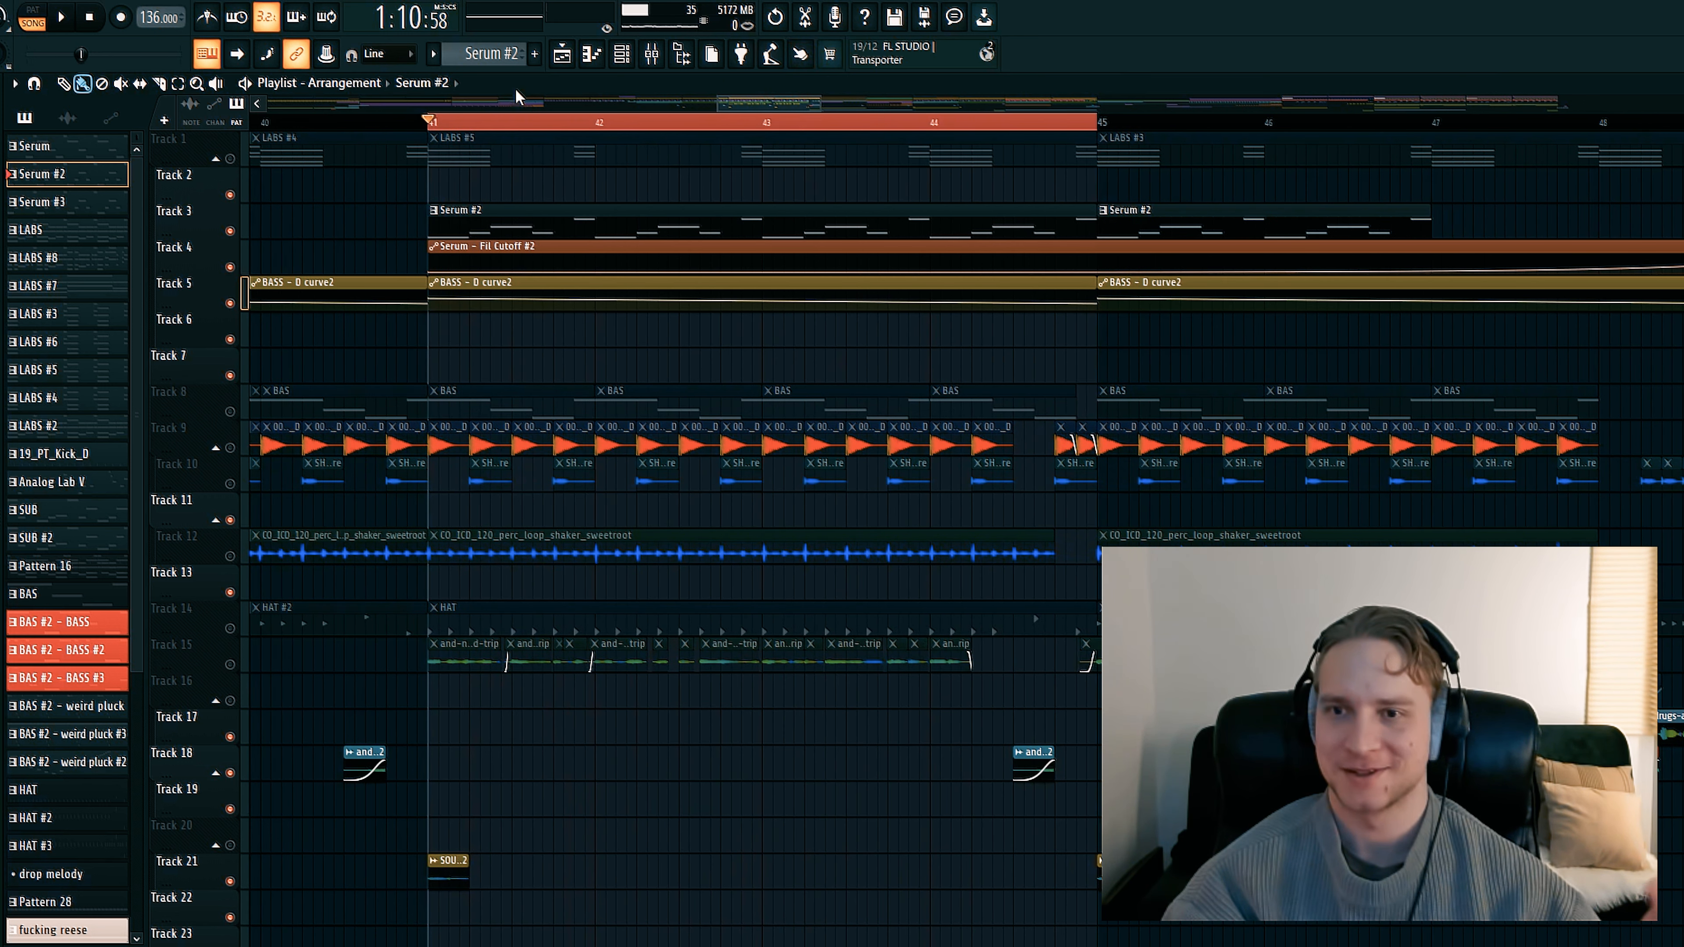
Isolate the and-now-back-bad-trip vocal clips from bar 41 by unmuting Track 15 and muting Tracks 1 and 3
left_click(230, 665)
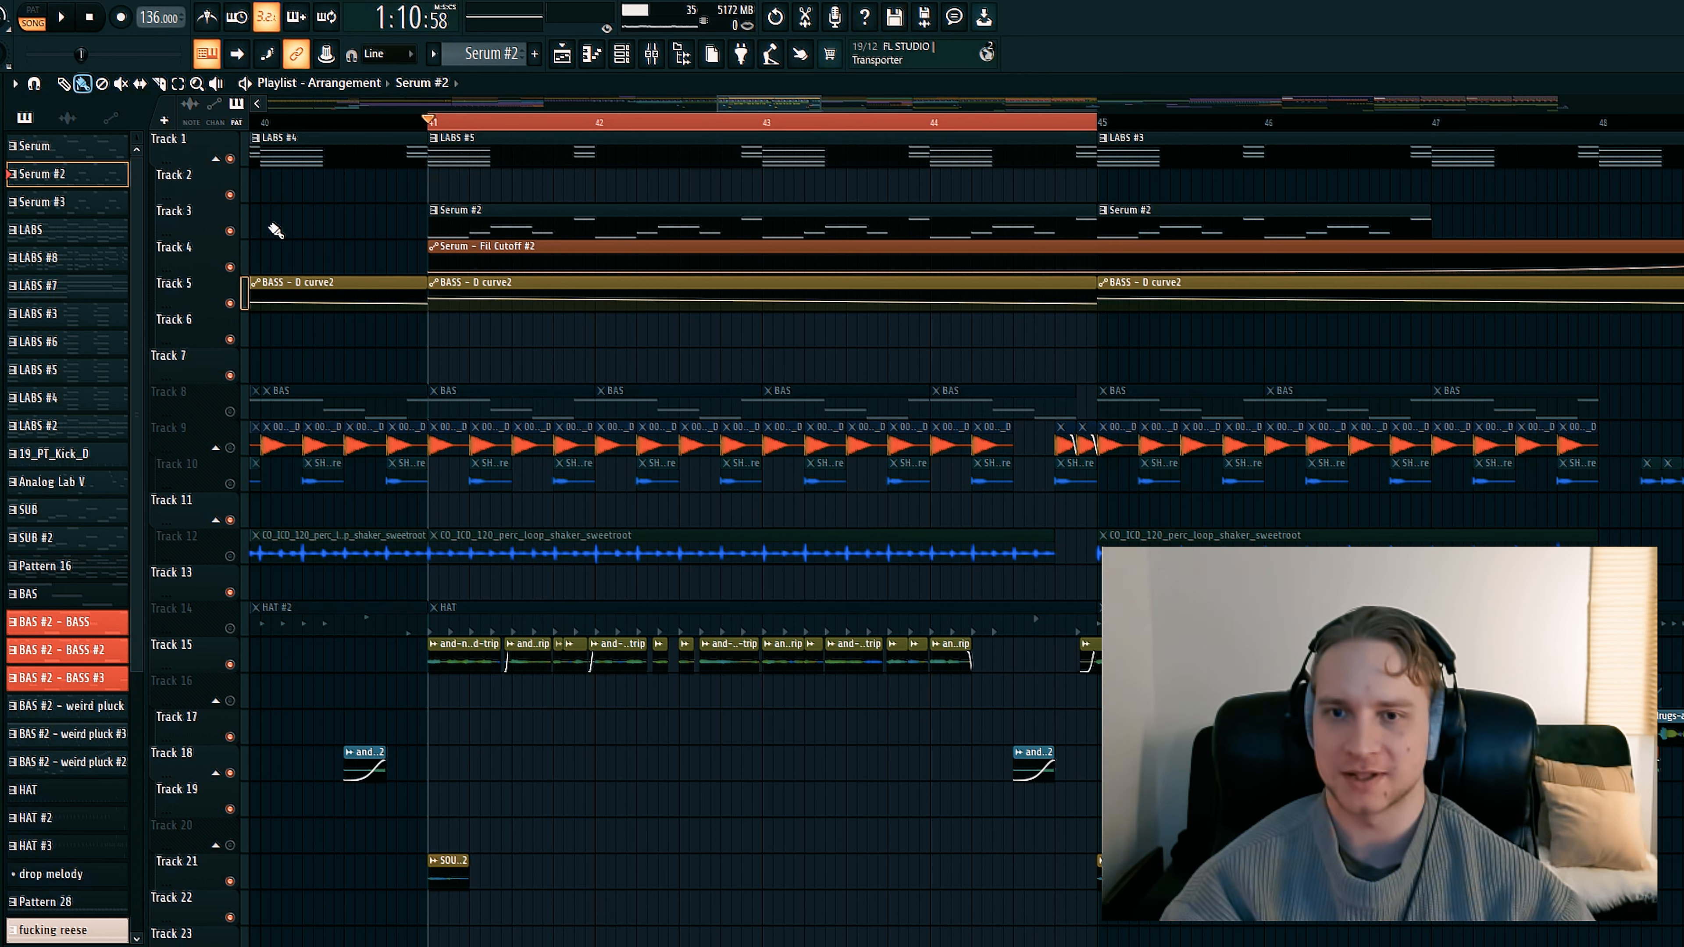
left_click(231, 231)
left_click(230, 159)
scroll(506, 127, "up", 4)
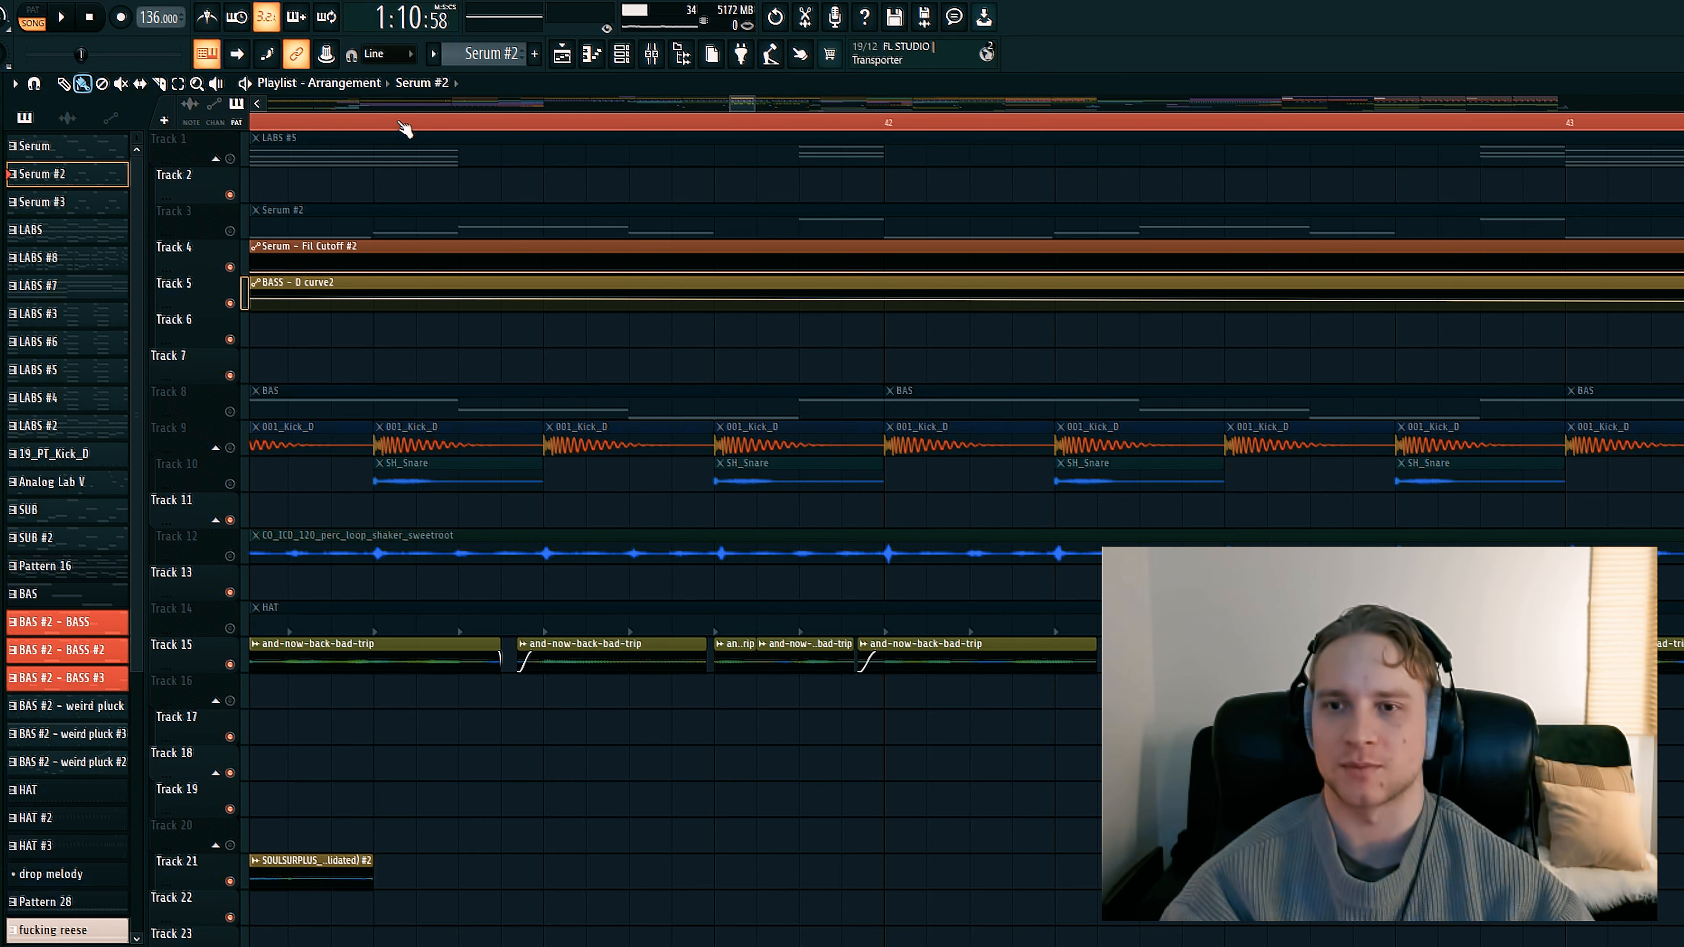
Unmute Tracks 1, 3, 8, 9, 10, 12 and 14 and play the full section from bar 41
scroll(402, 125, "down", 3)
key("space")
scroll(405, 126, "down", 2)
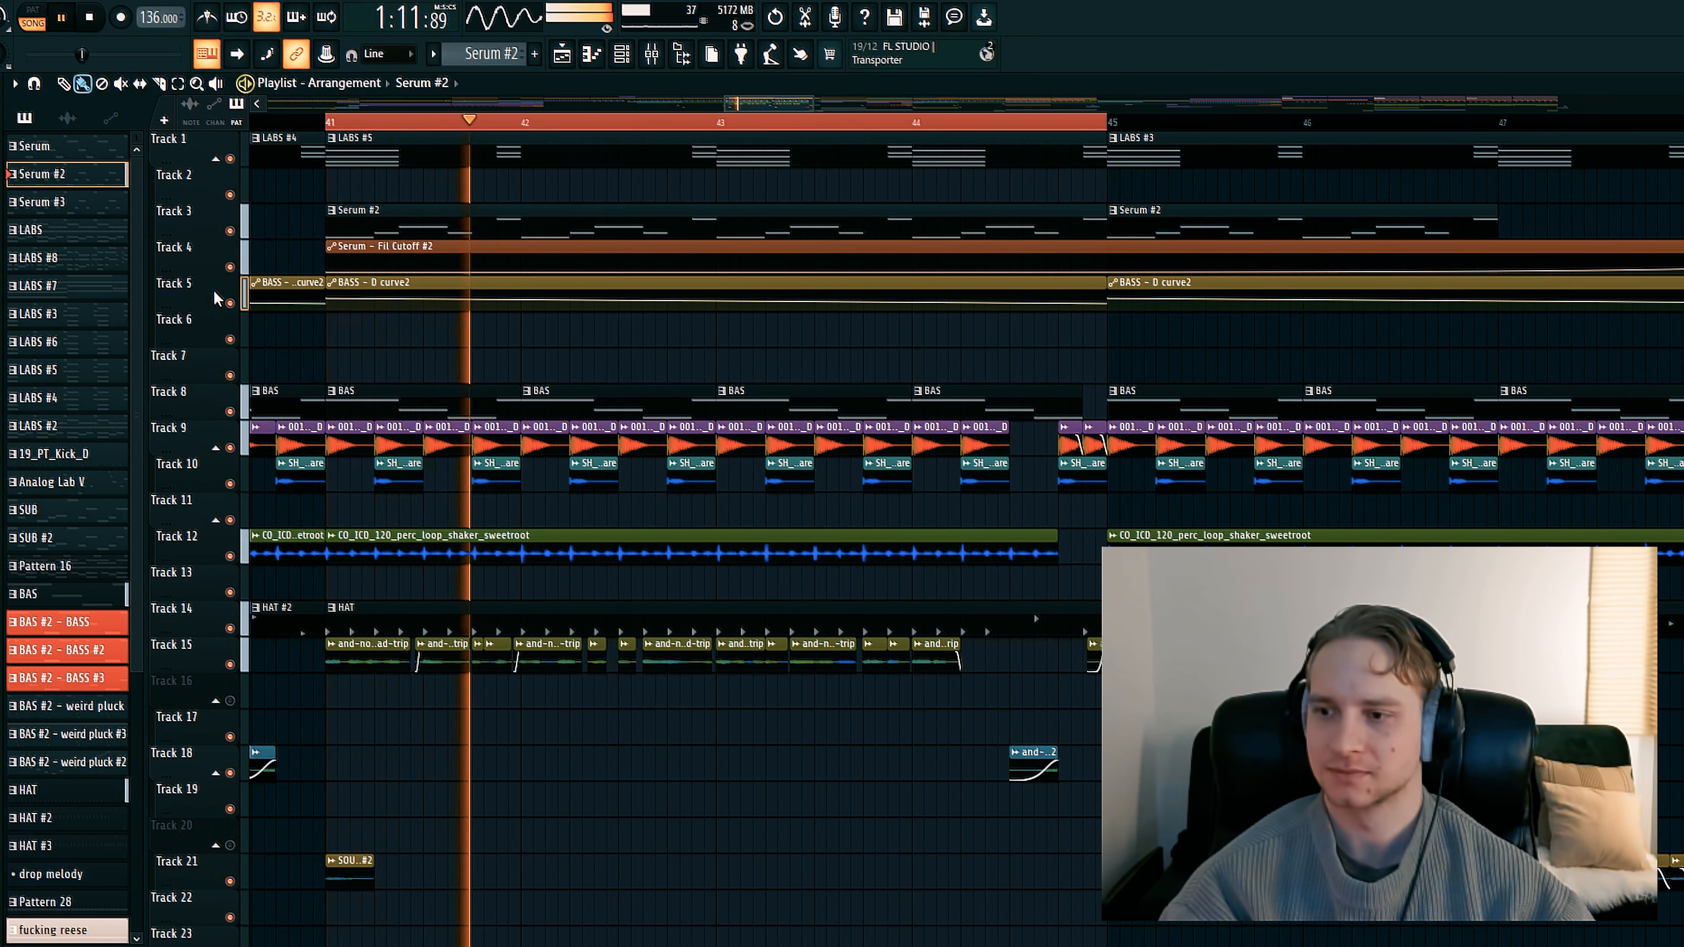
scroll(535, 124, "down", 4)
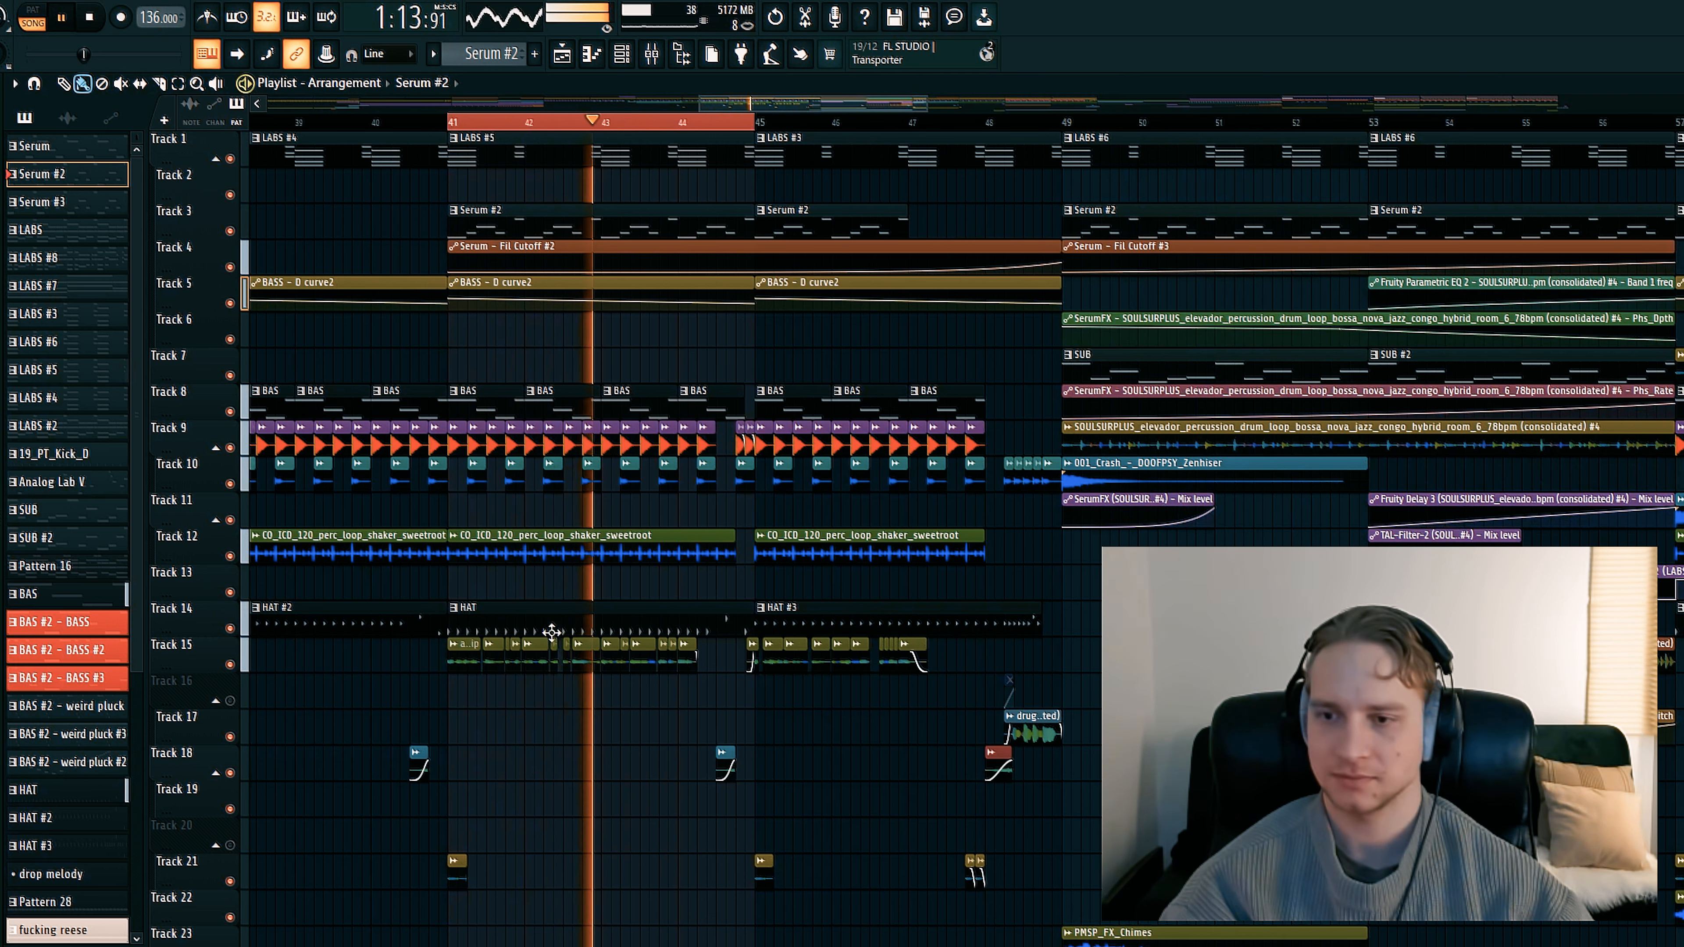
Extend the time selection to bar 49, follow the playback, unmute Track 16 and stop
left_click_drag(756, 127, 1063, 131)
left_click_drag(867, 104, 922, 103)
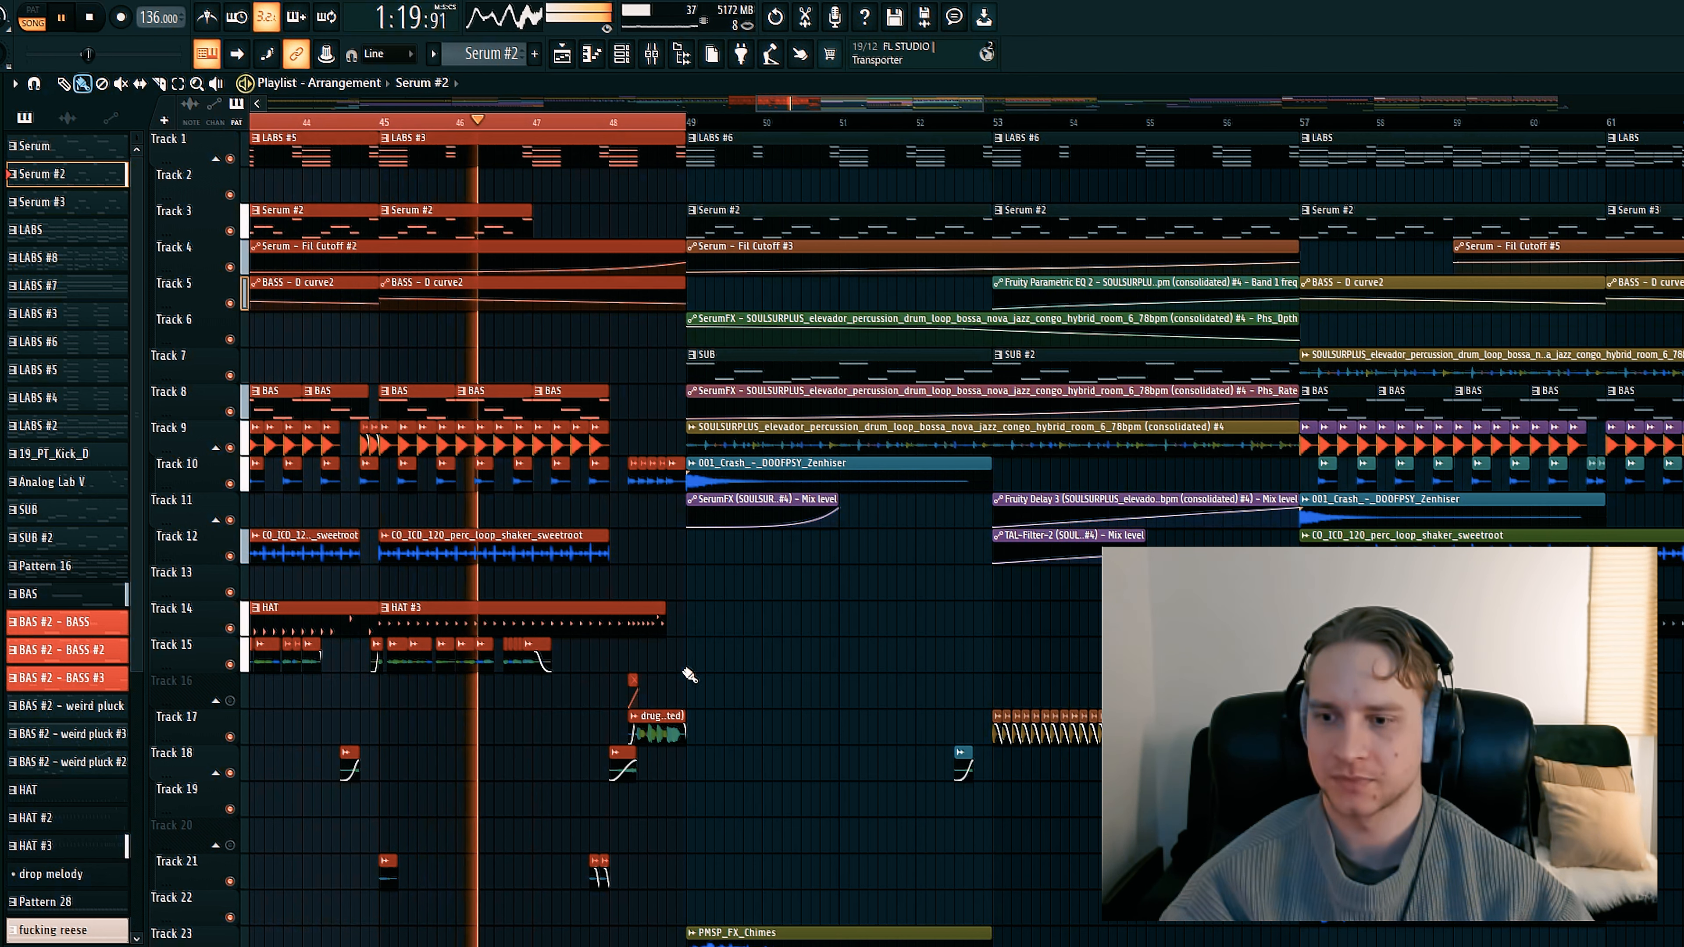
scroll(634, 695, "down", 1)
scroll(633, 695, "down", 3)
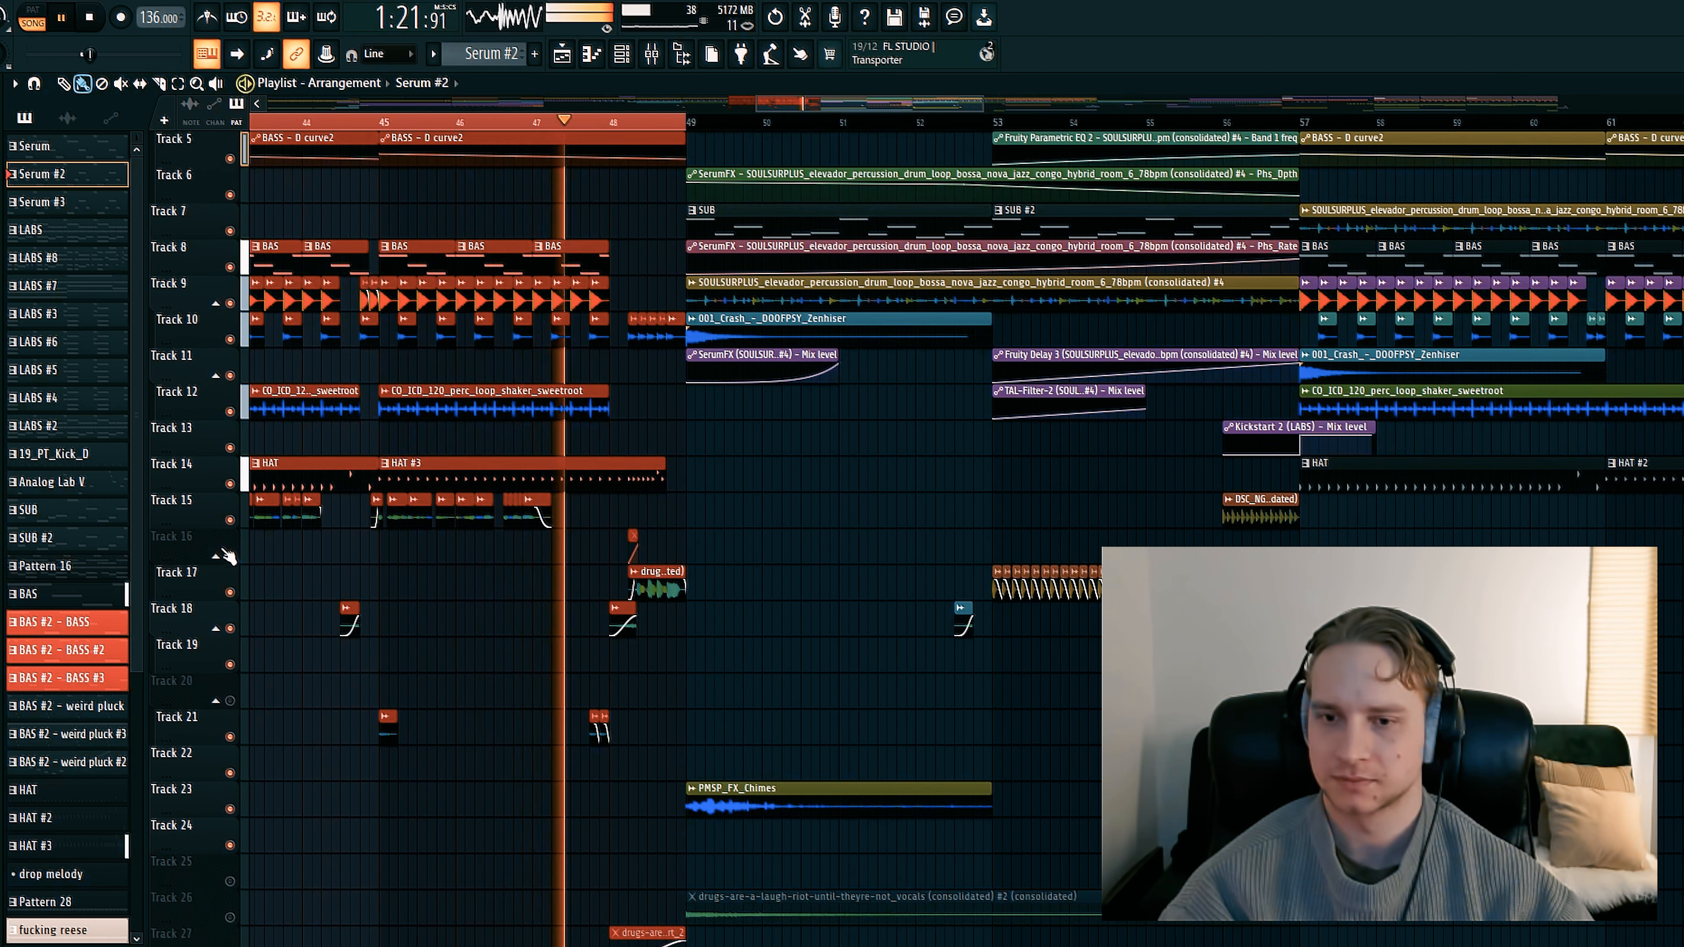
left_click(229, 558)
key("space")
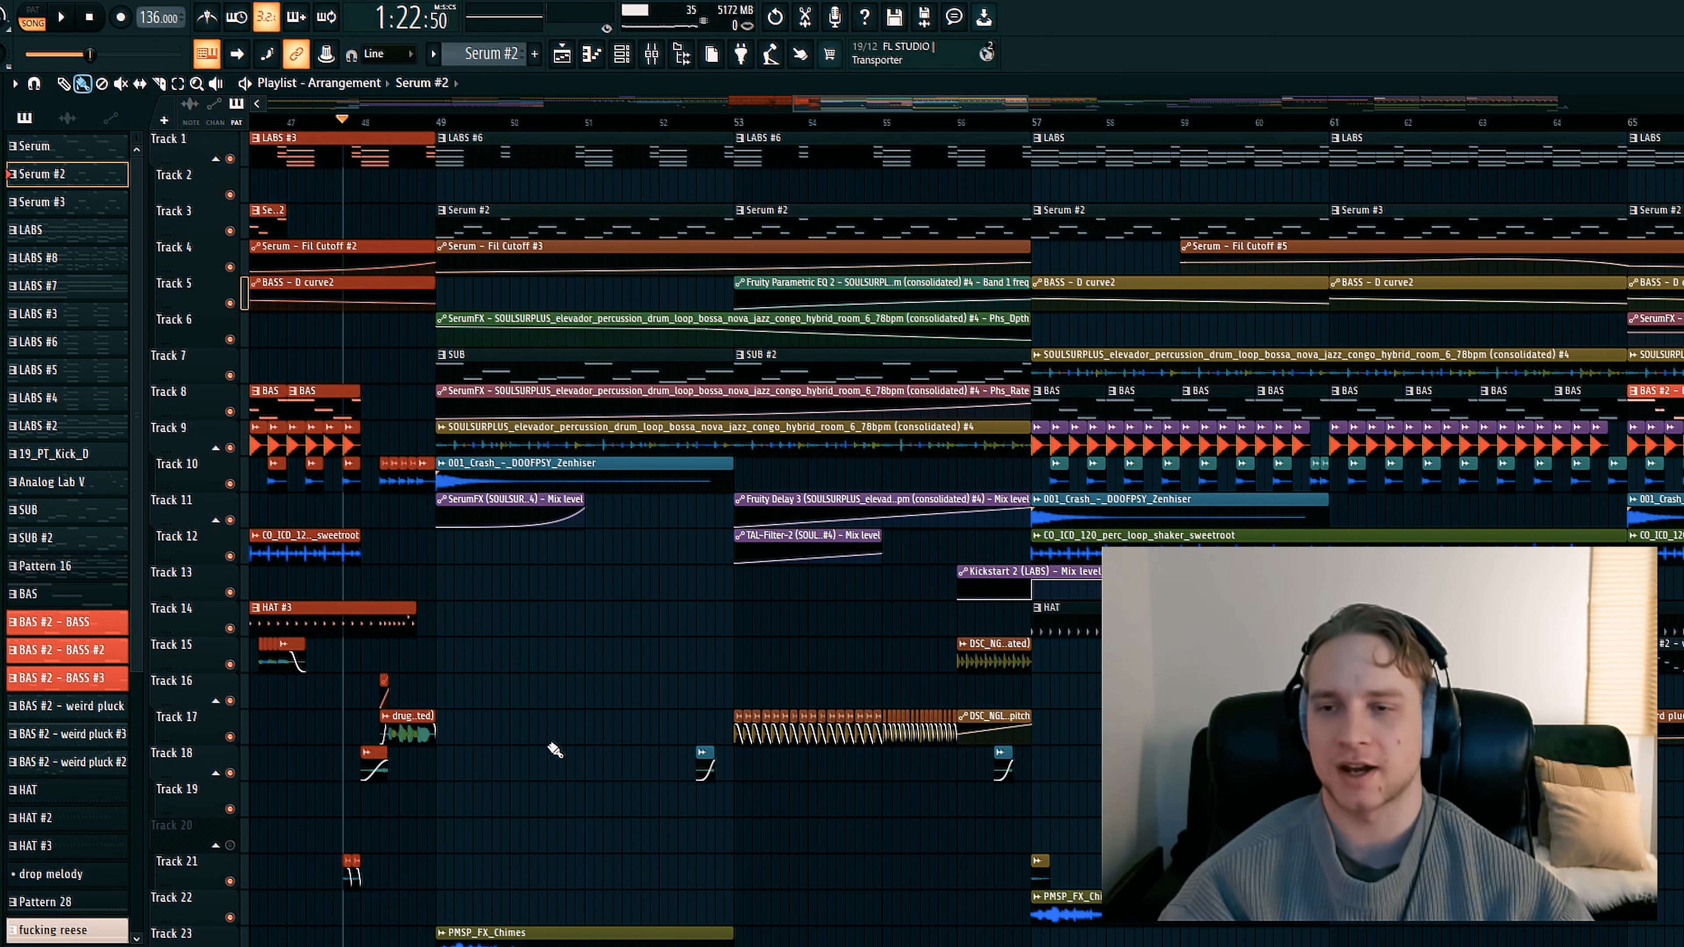
Play the break and build-up from bar 49 and follow its SUB, percussion loop, automation and snare clips towards bar 57
key("space")
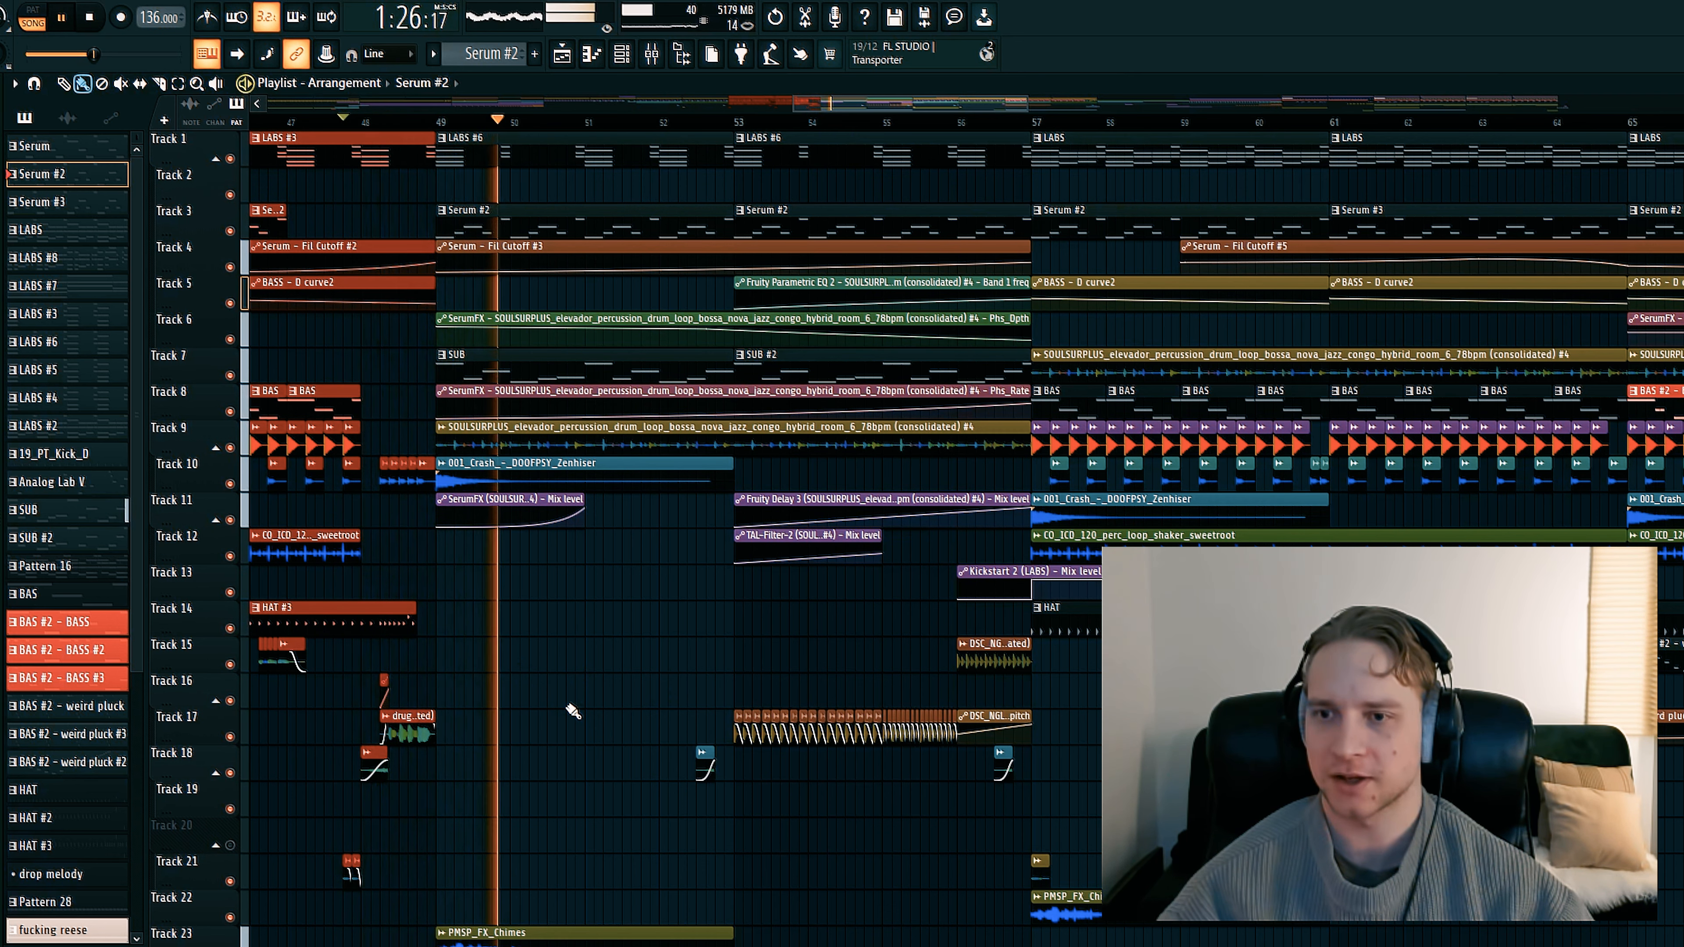
scroll(696, 153, "down", 3, "ctrl")
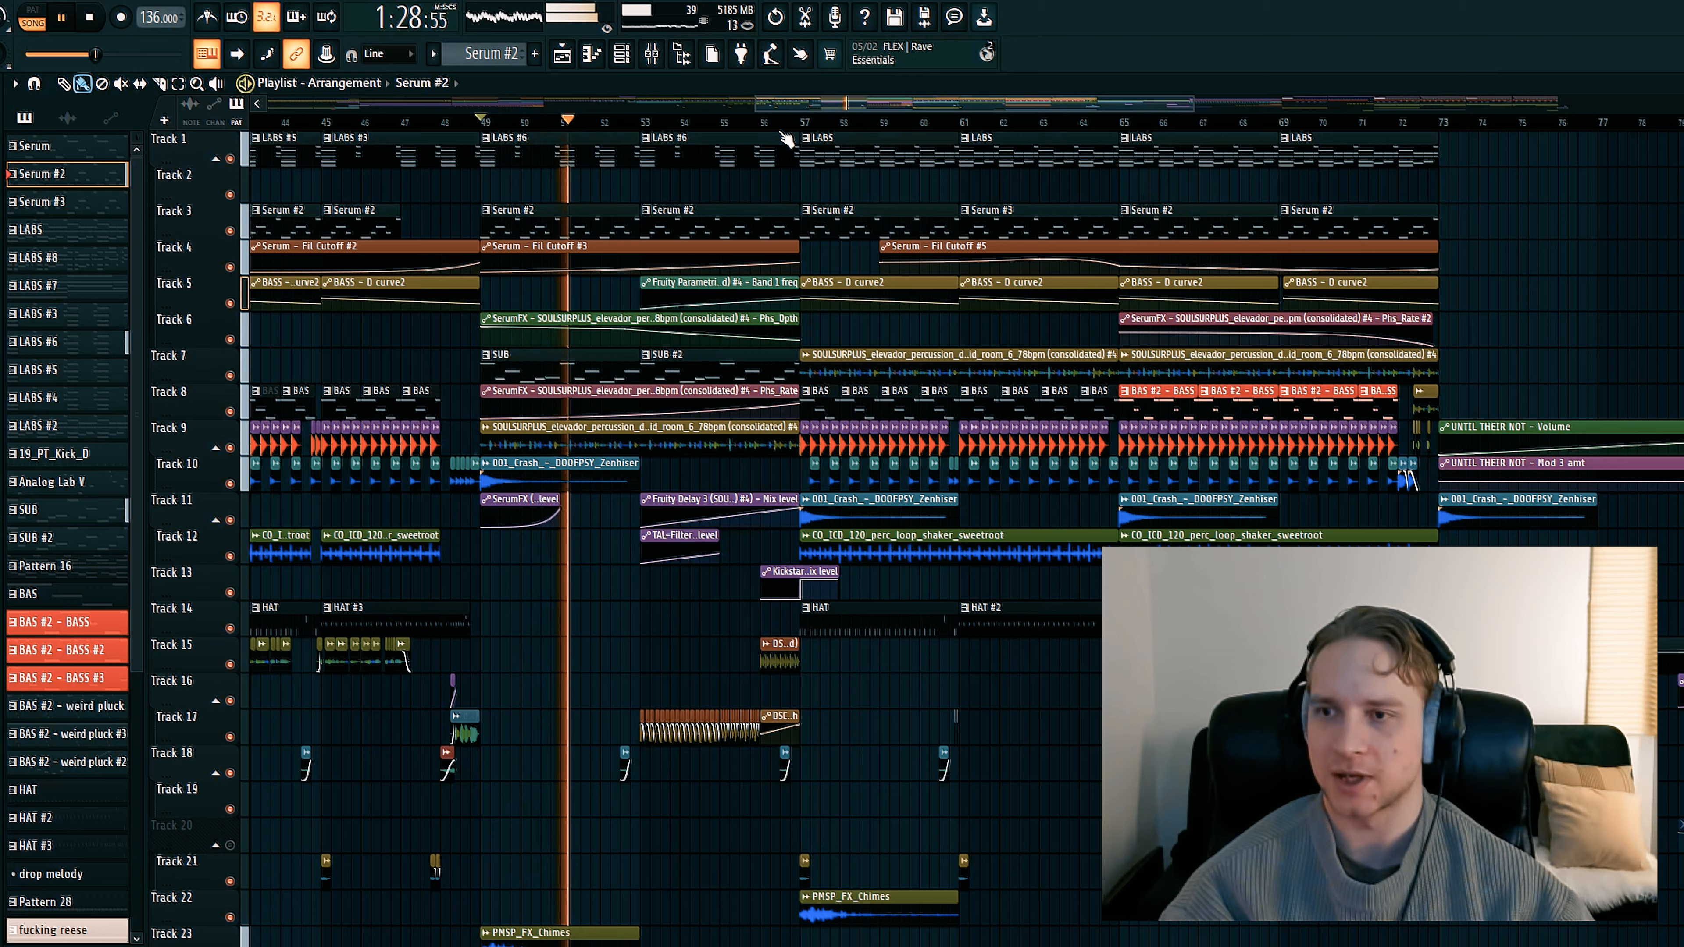
scroll(786, 138, "up", 4, "ctrl")
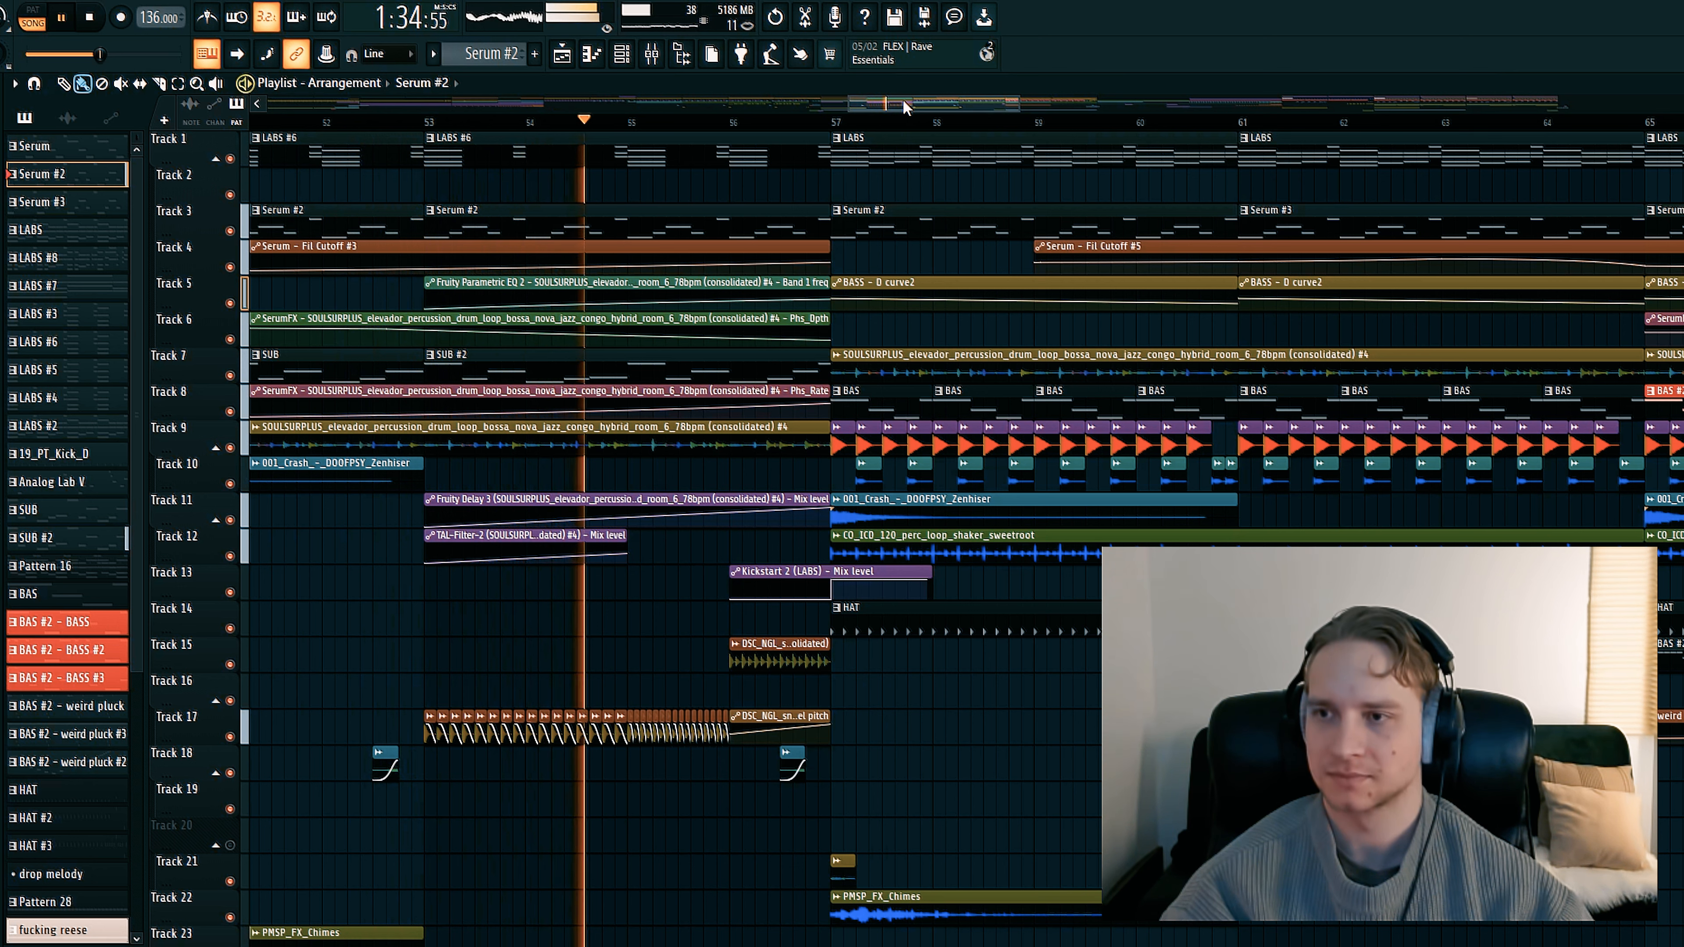
left_click_drag(904, 101, 931, 98)
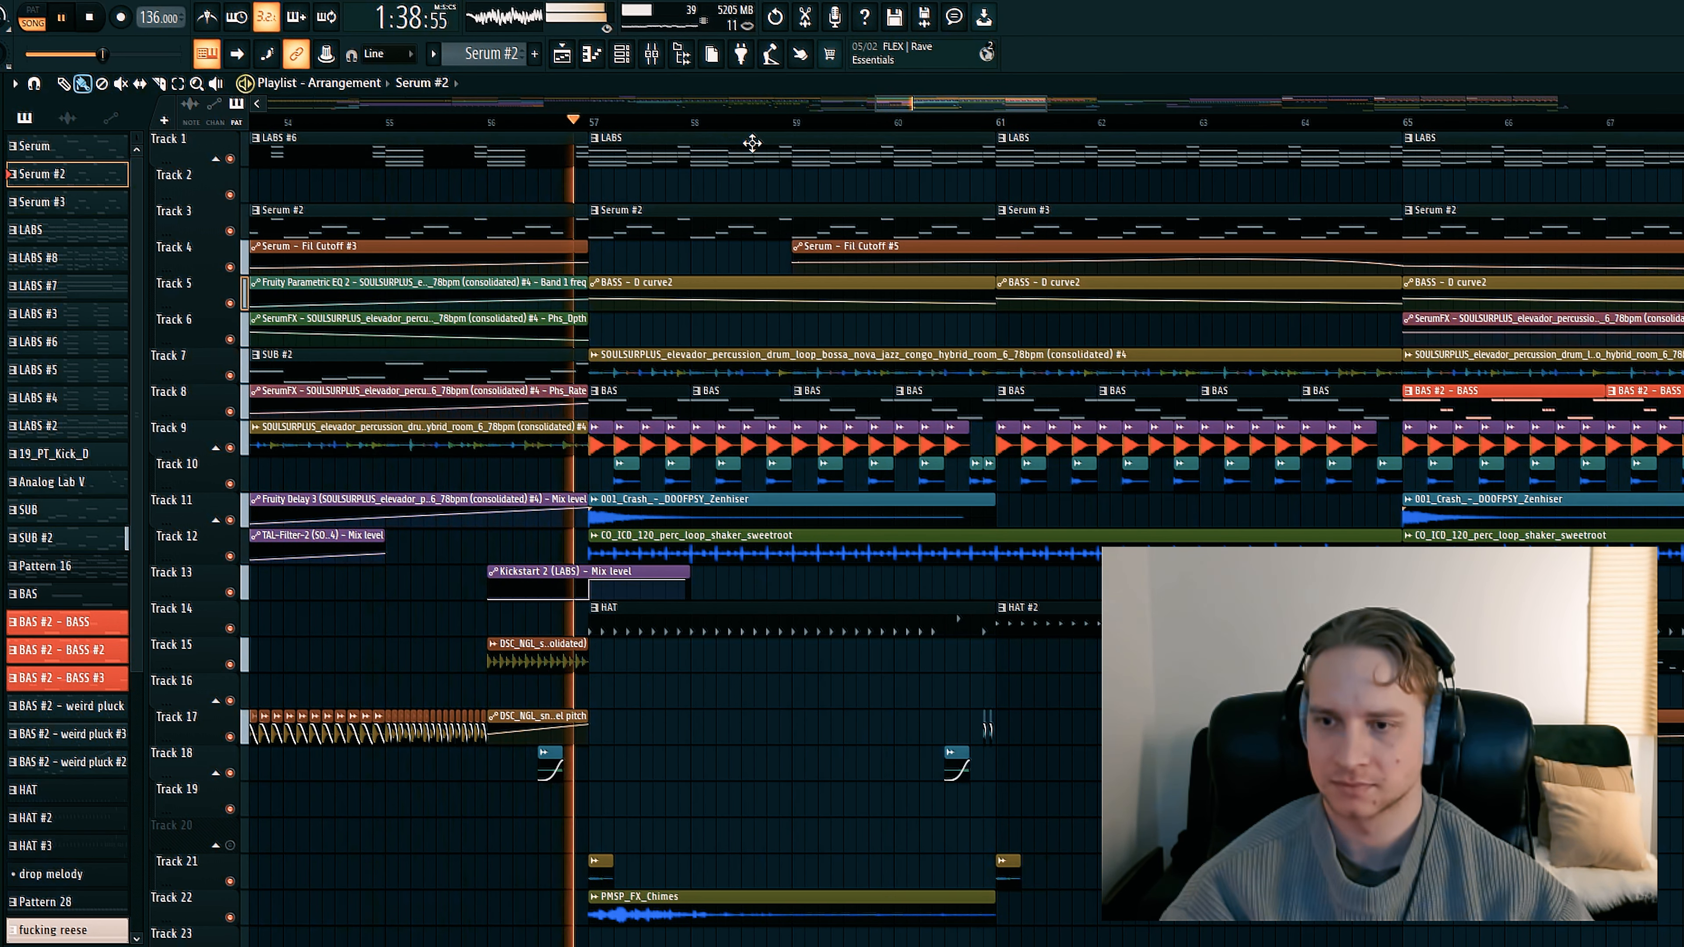
Follow the playback past bar 57 through the bass, kick, hat and chimes clips, and stop it
scroll(752, 142, "down", 2)
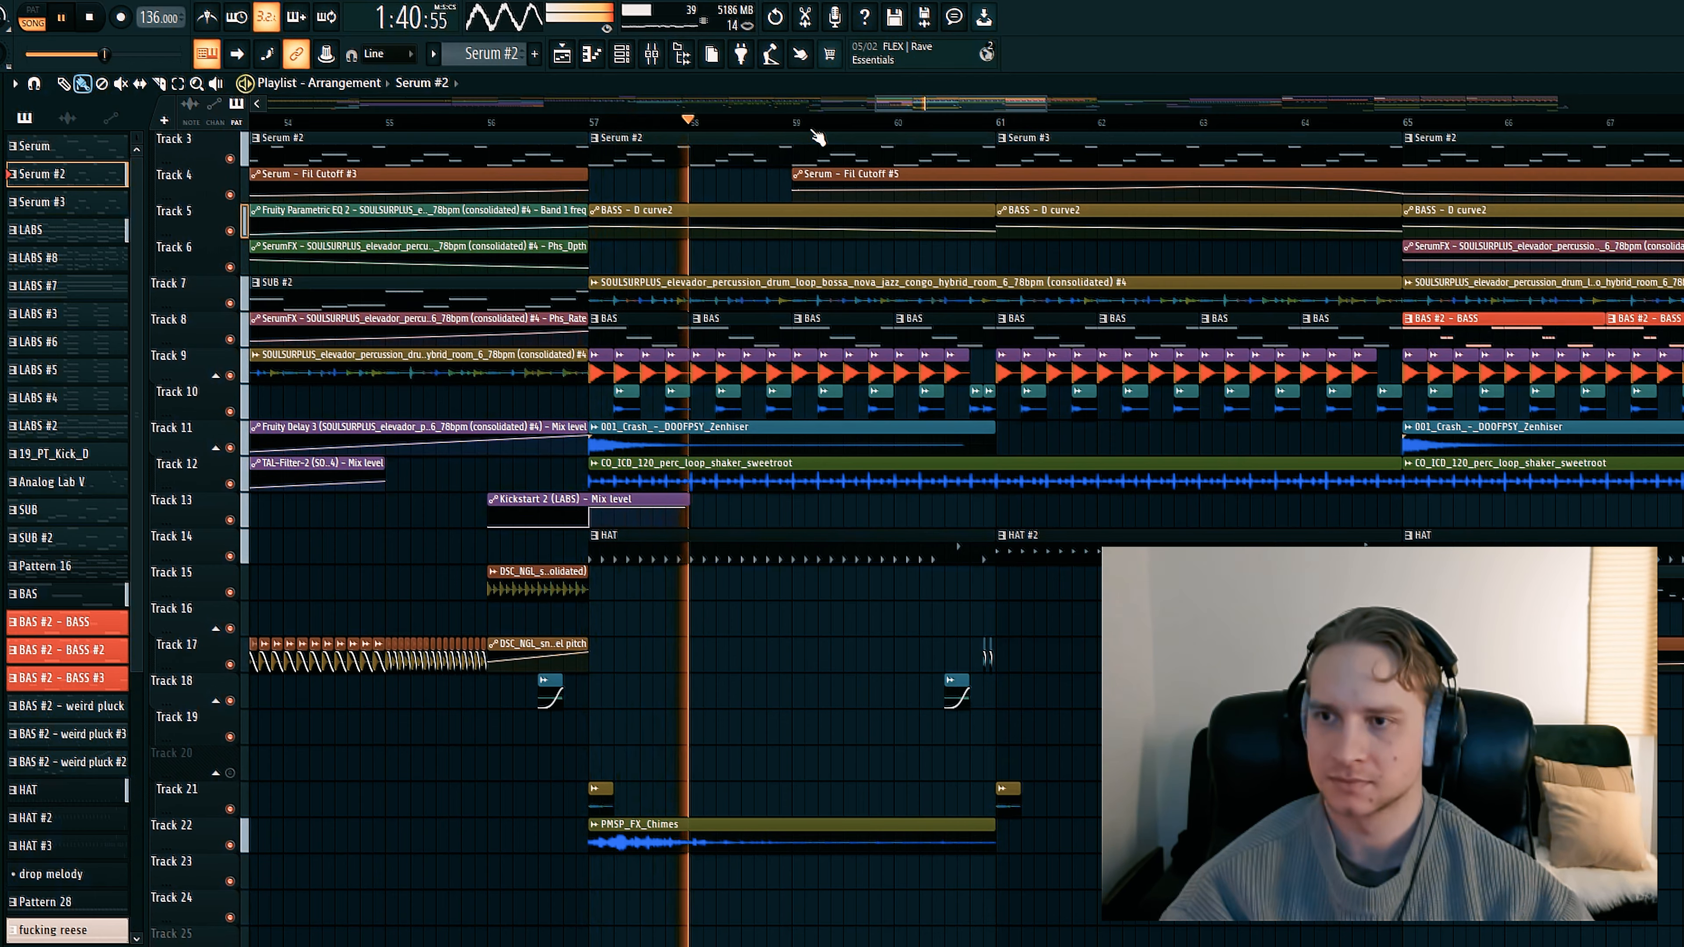
scroll(818, 136, "down", 3)
scroll(815, 134, "up", 2)
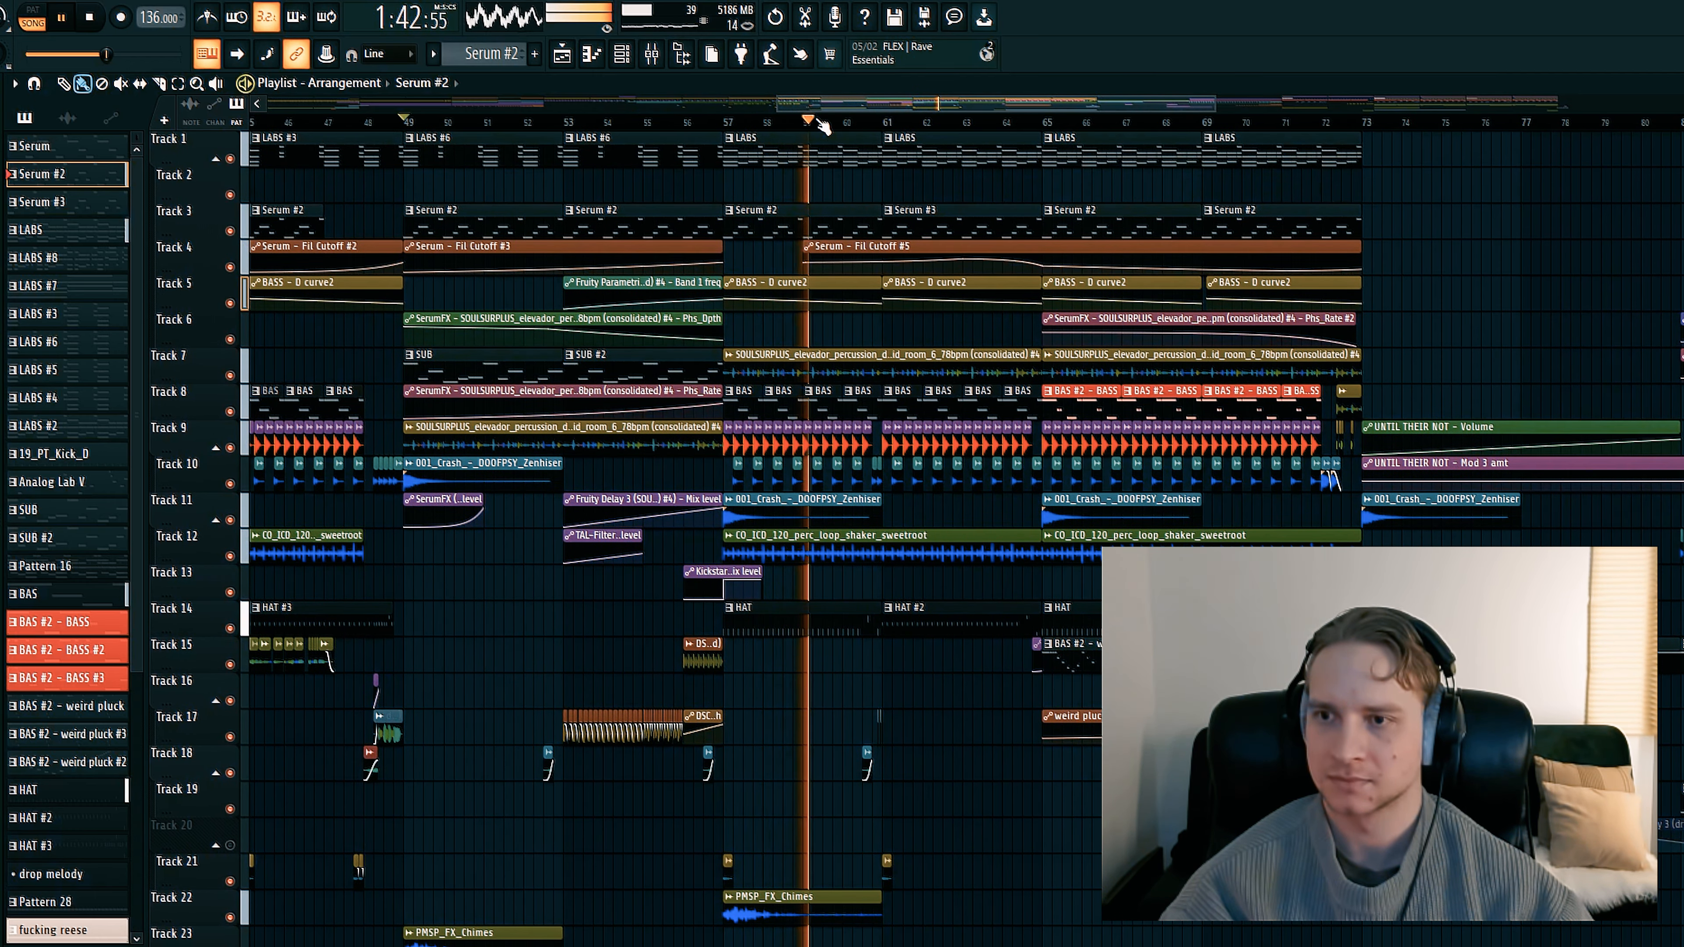
scroll(823, 126, "up", 5)
key("space")
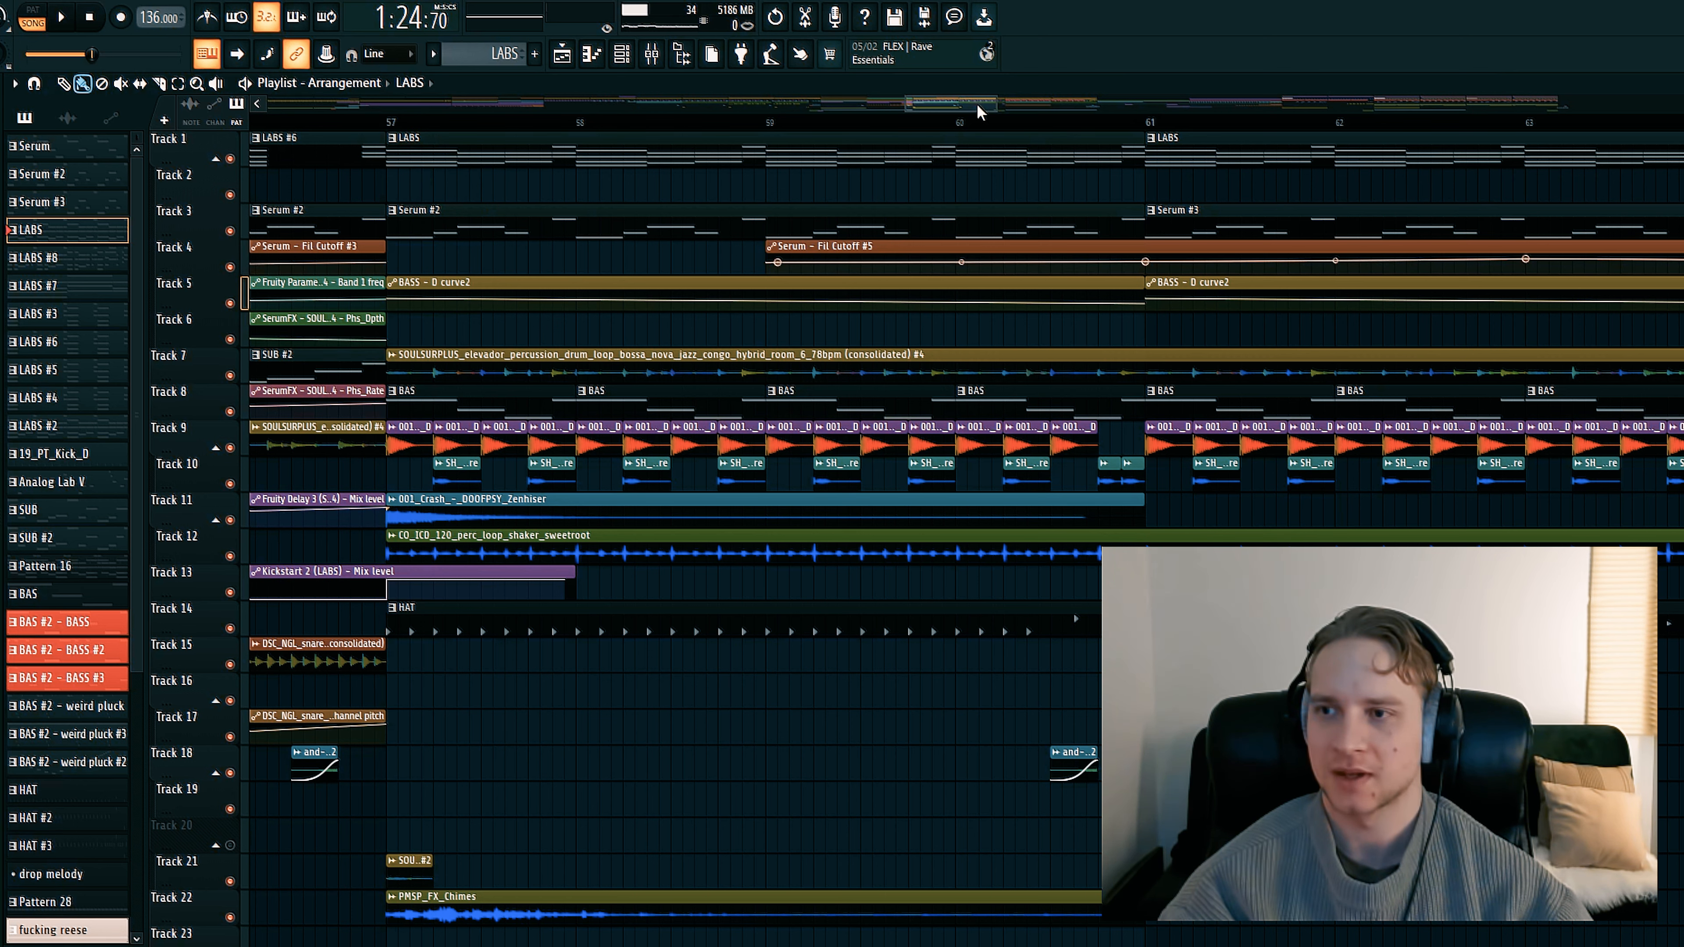
Review the transition into bar 57 and play the section on towards bar 65
left_click_drag(976, 102, 938, 108)
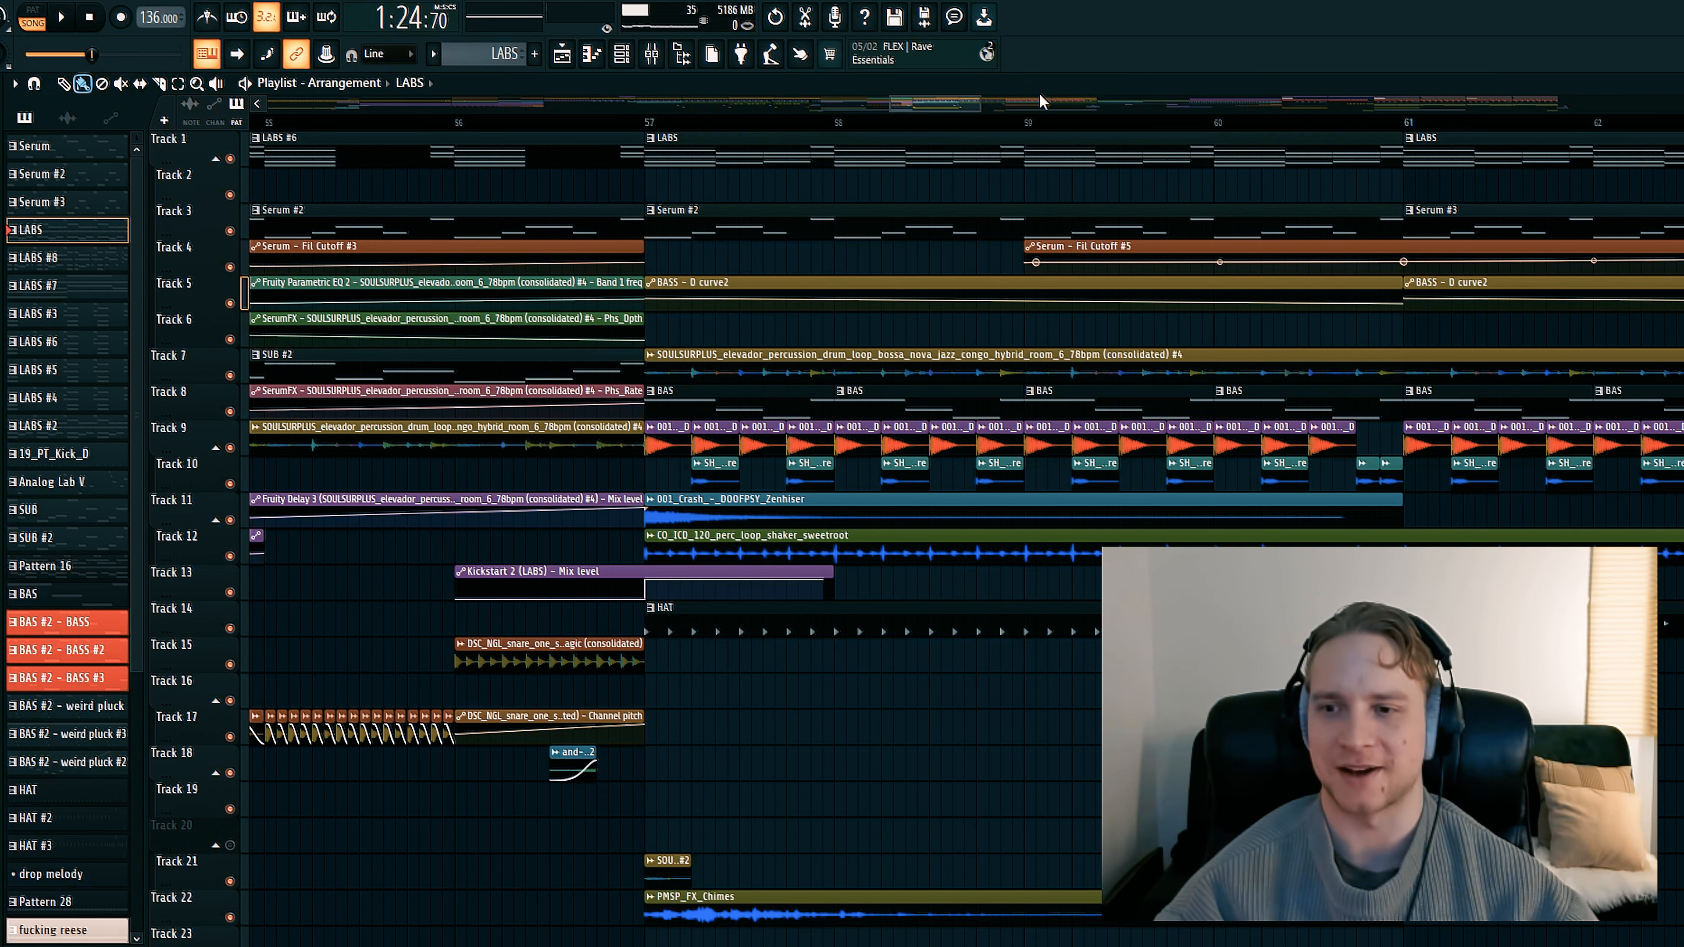
left_click_drag(949, 98, 949, 102)
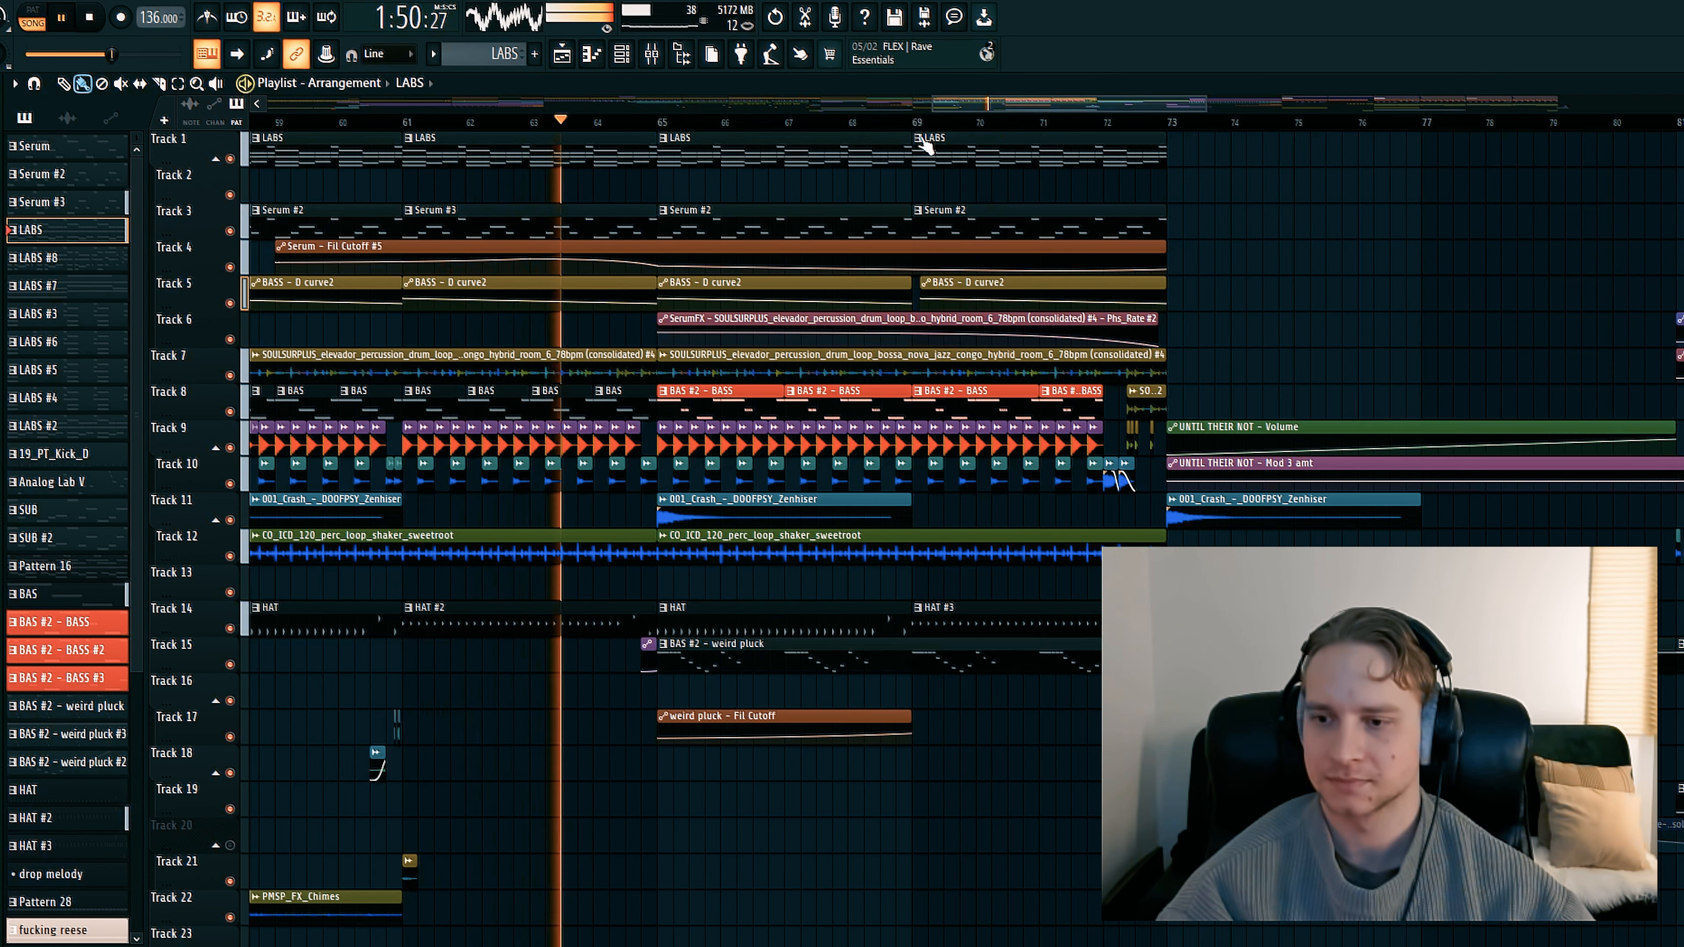
scroll(822, 129, "up", 5)
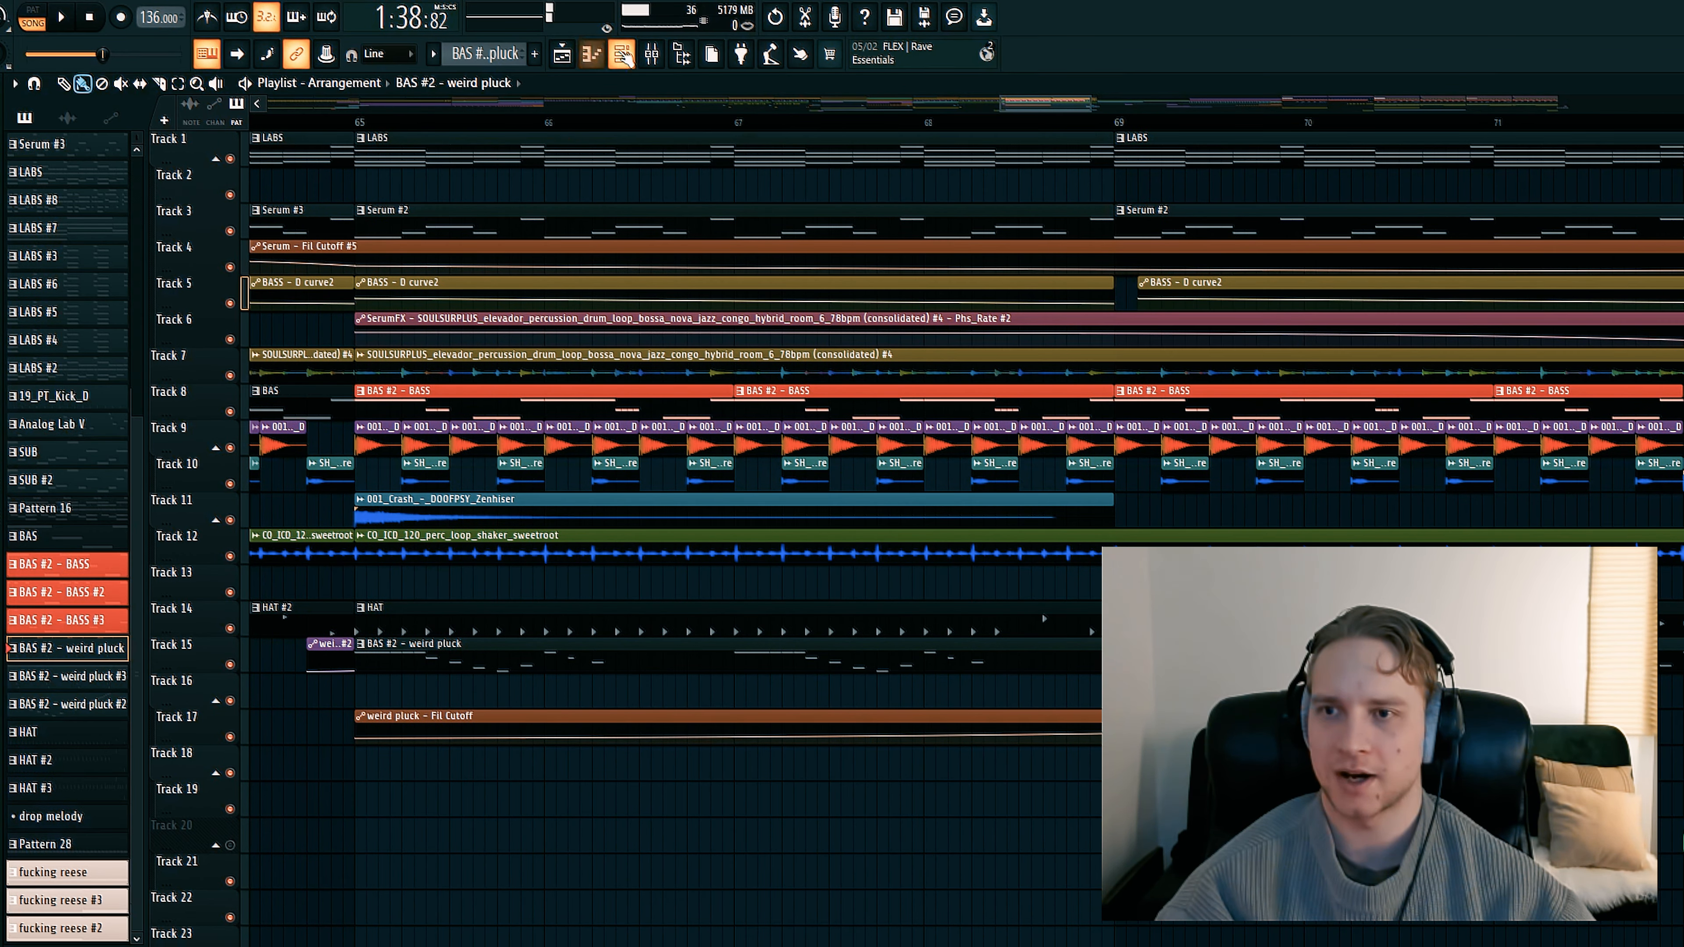
Open the weird pluck Serum instrument from the channel rack
left_click(621, 54)
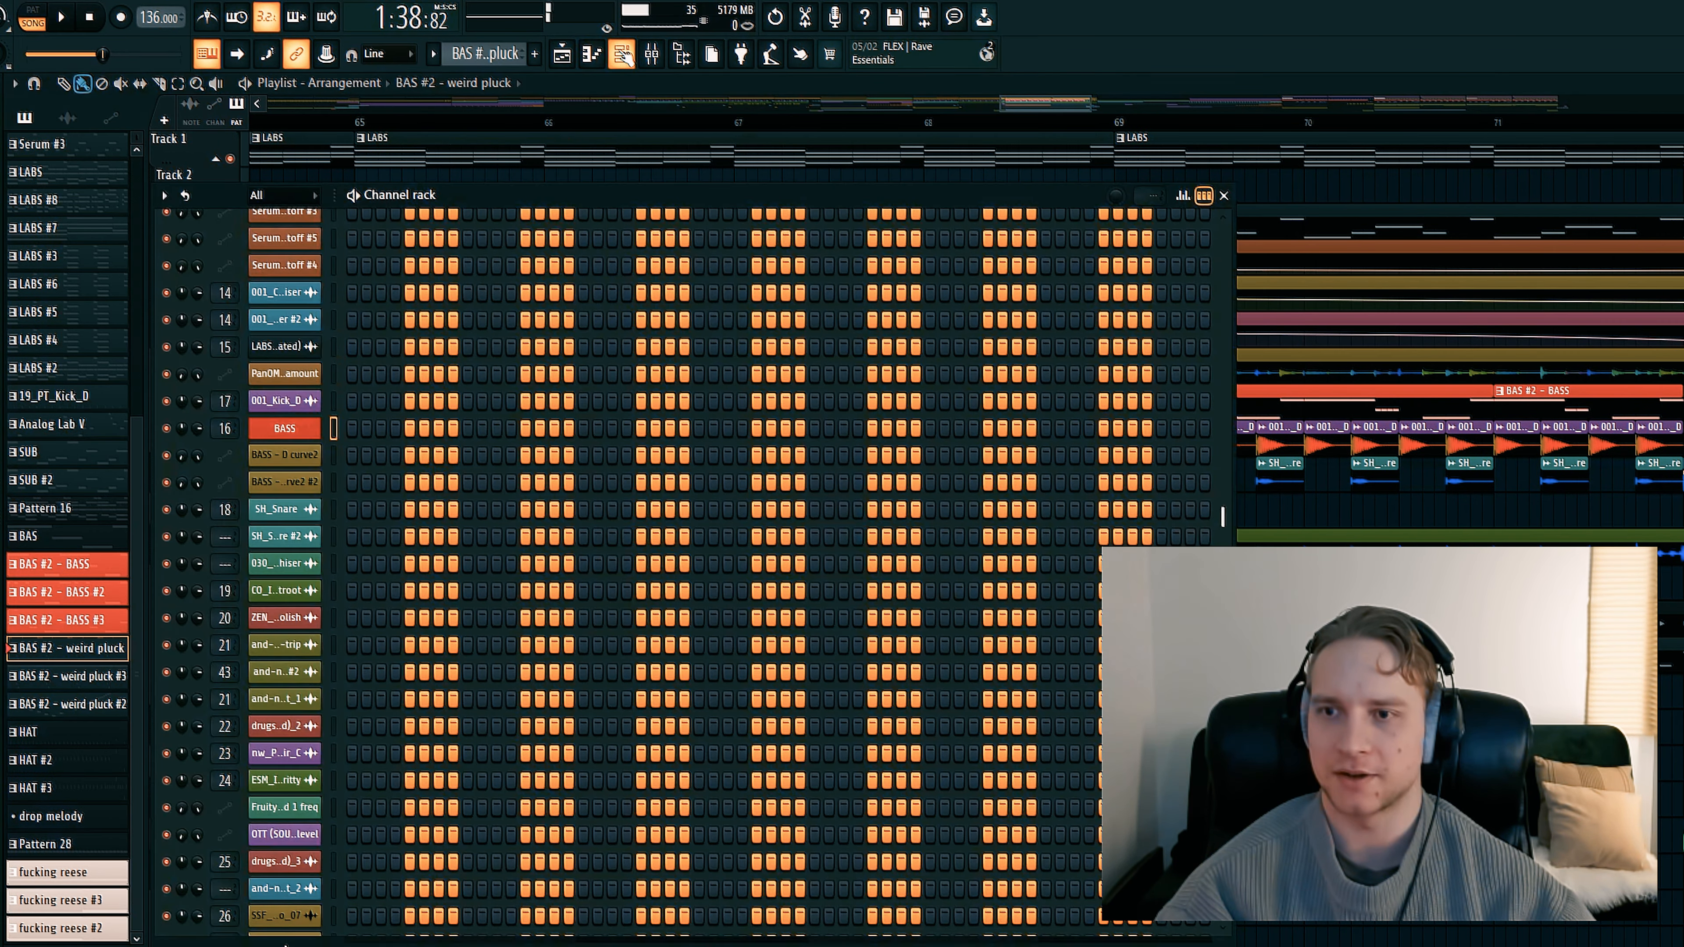
scroll(400, 453, "down", 2)
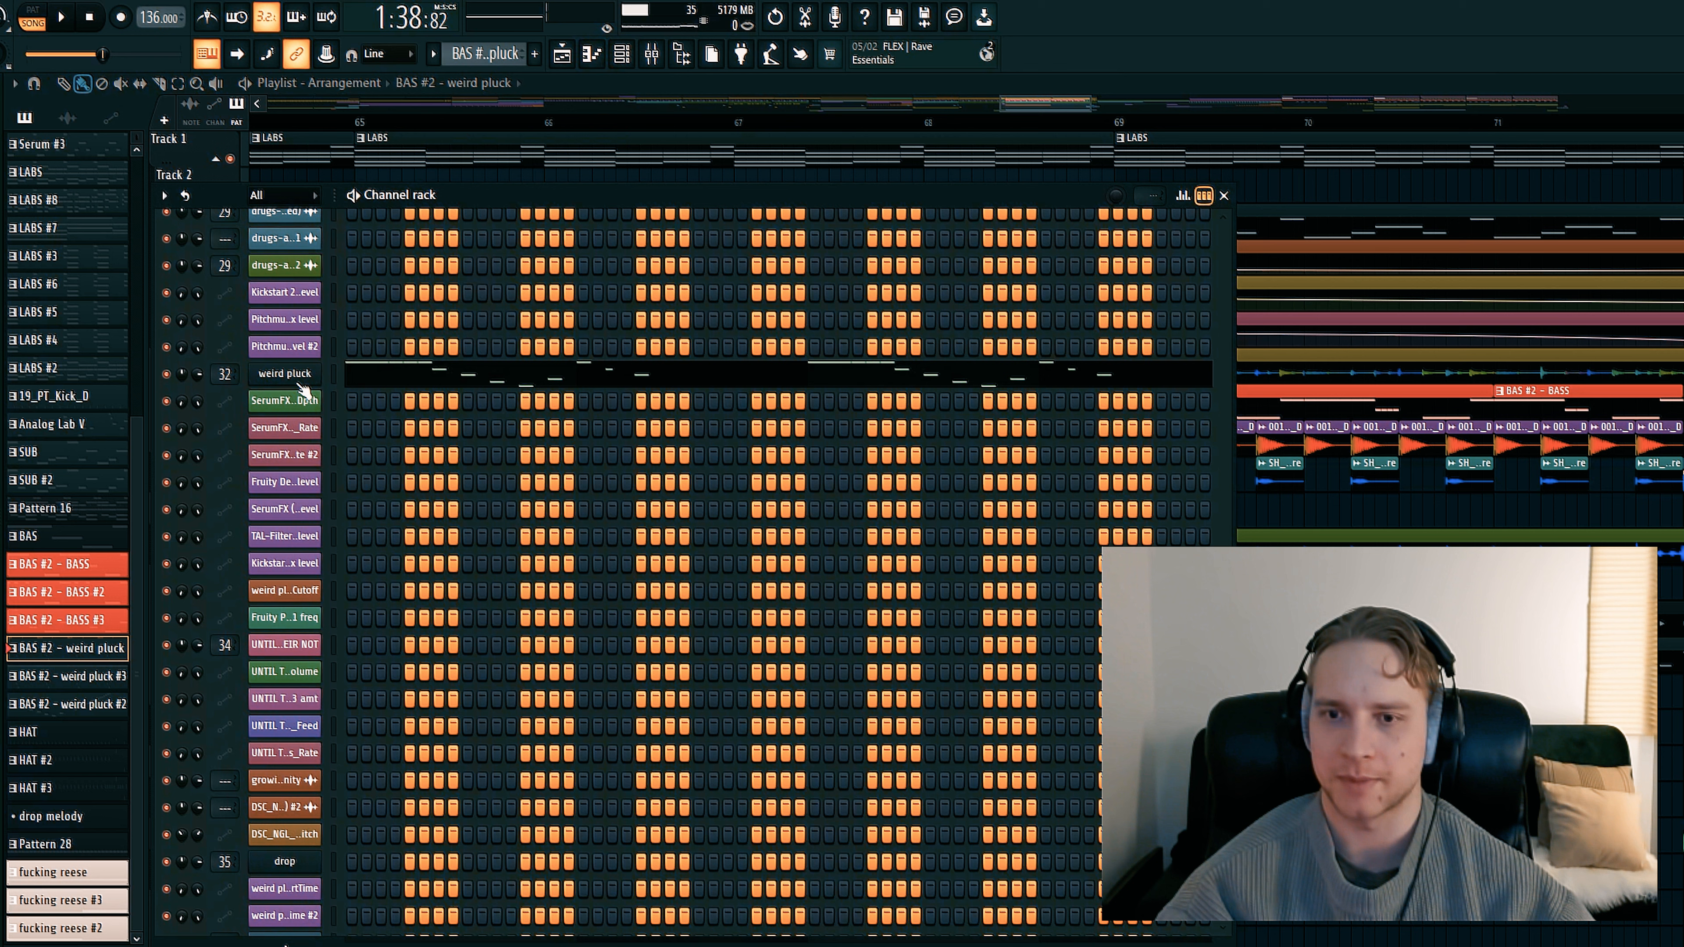
left_click(291, 374)
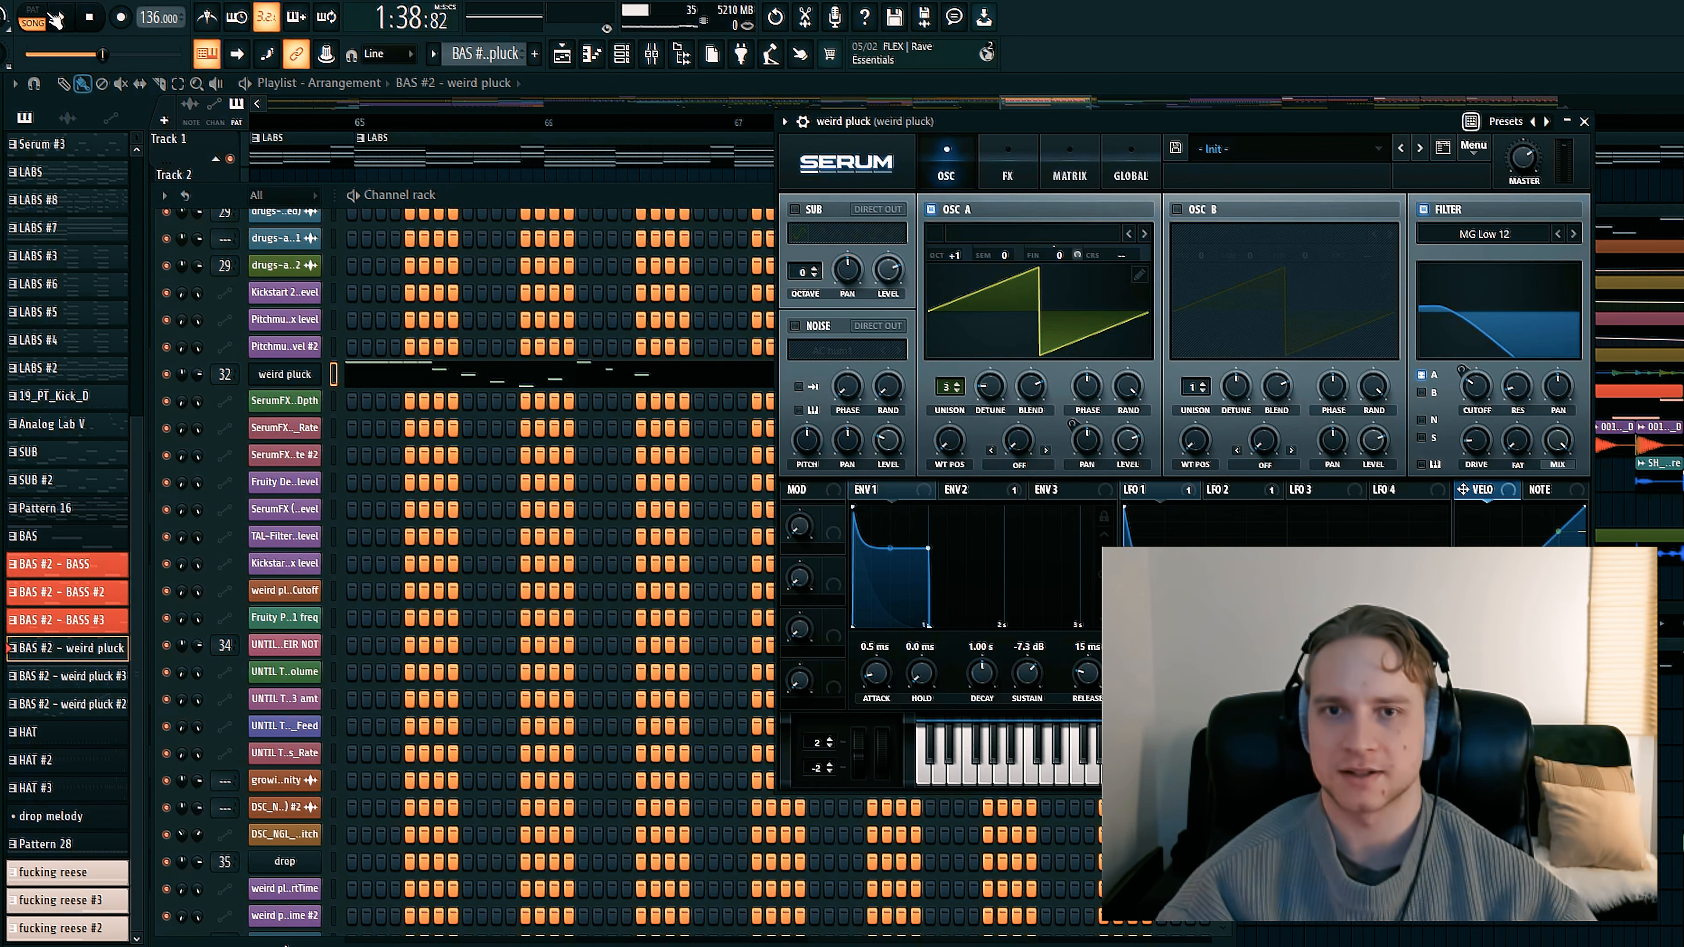
Play the BAS #2 - weird pluck pattern on its own in pattern mode beside its Serum window, and stop
left_click(56, 18)
left_click_drag(1008, 120, 566, 103)
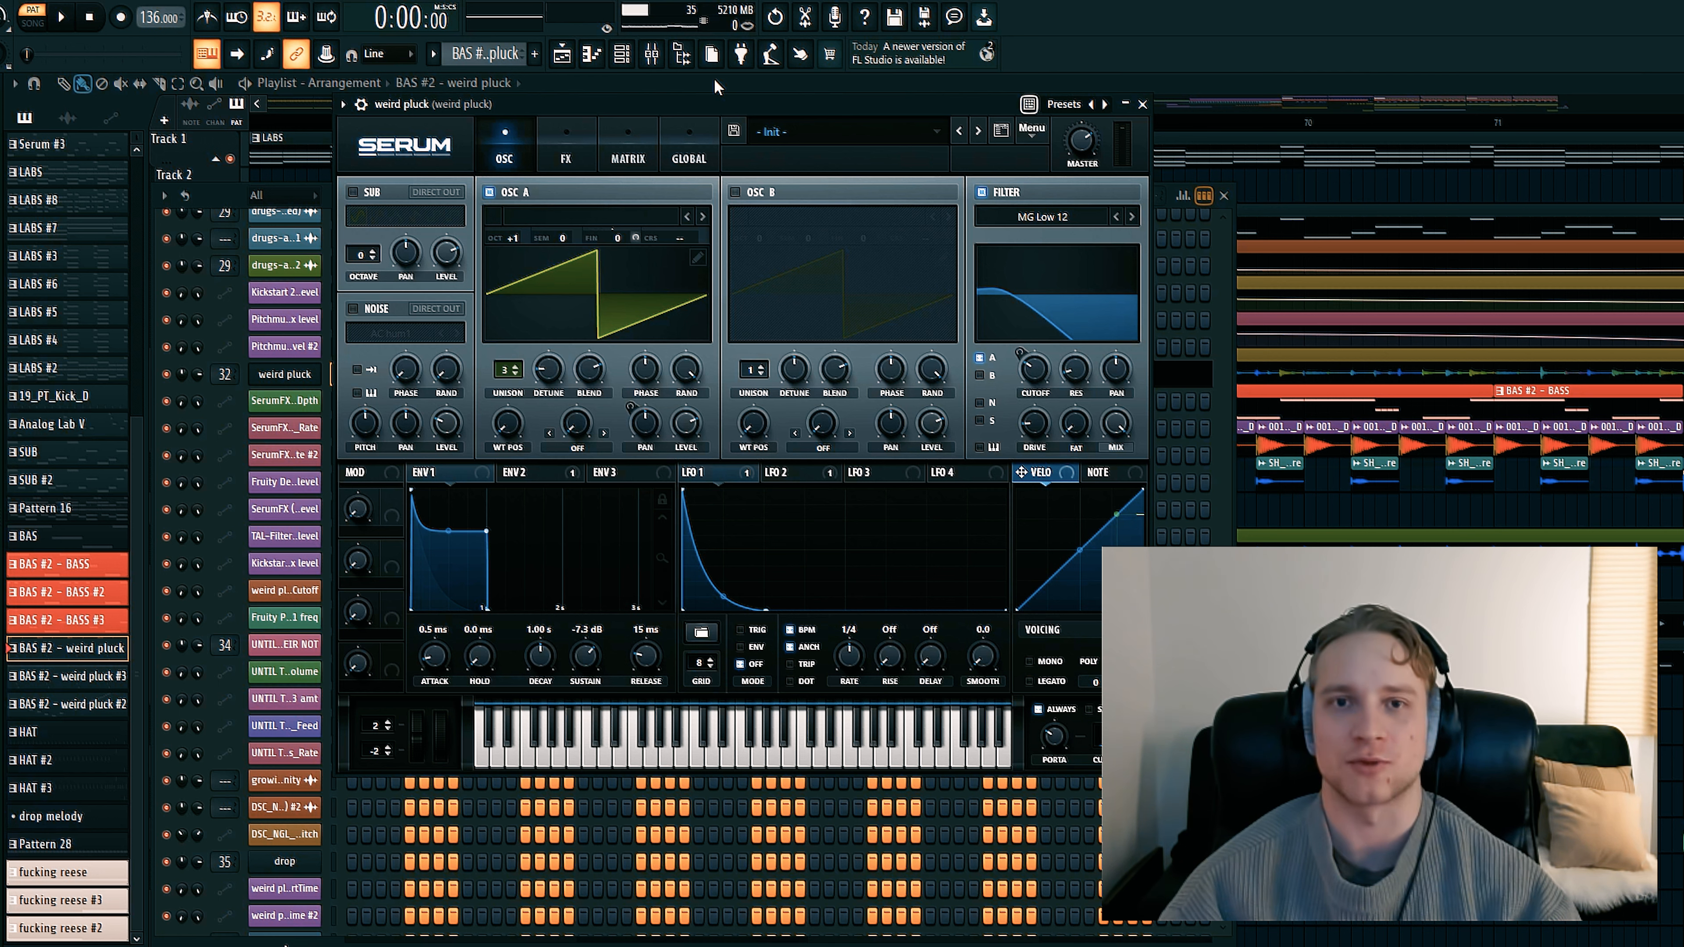
left_click_drag(716, 104, 792, 100)
key("space")
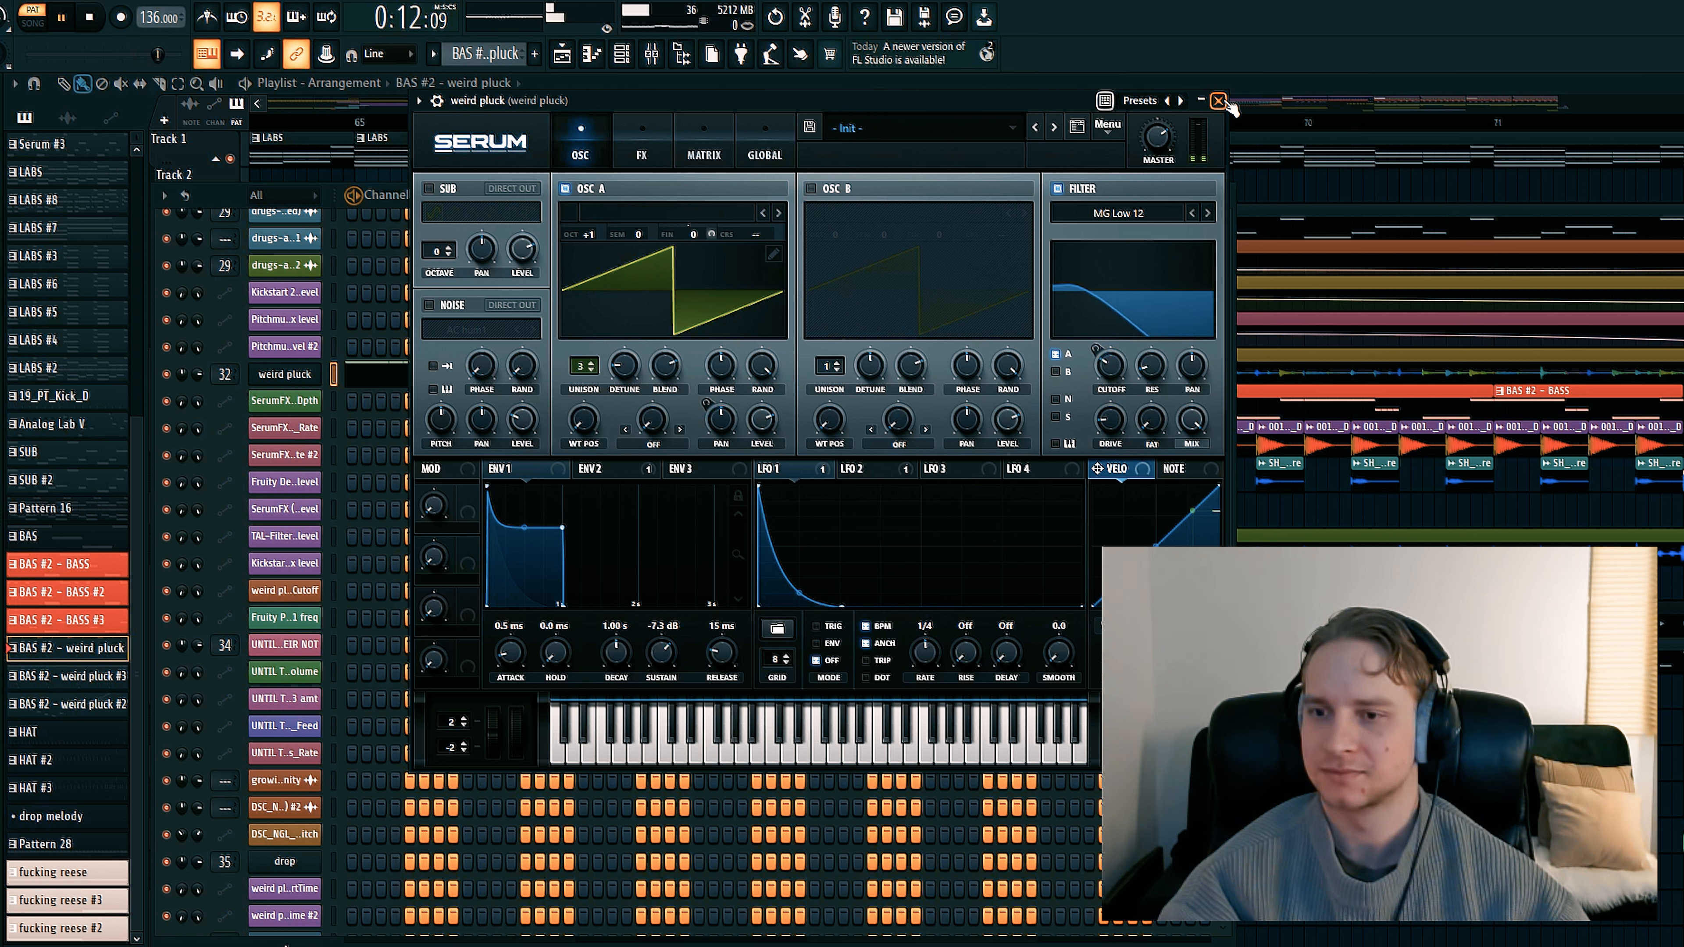
key("space")
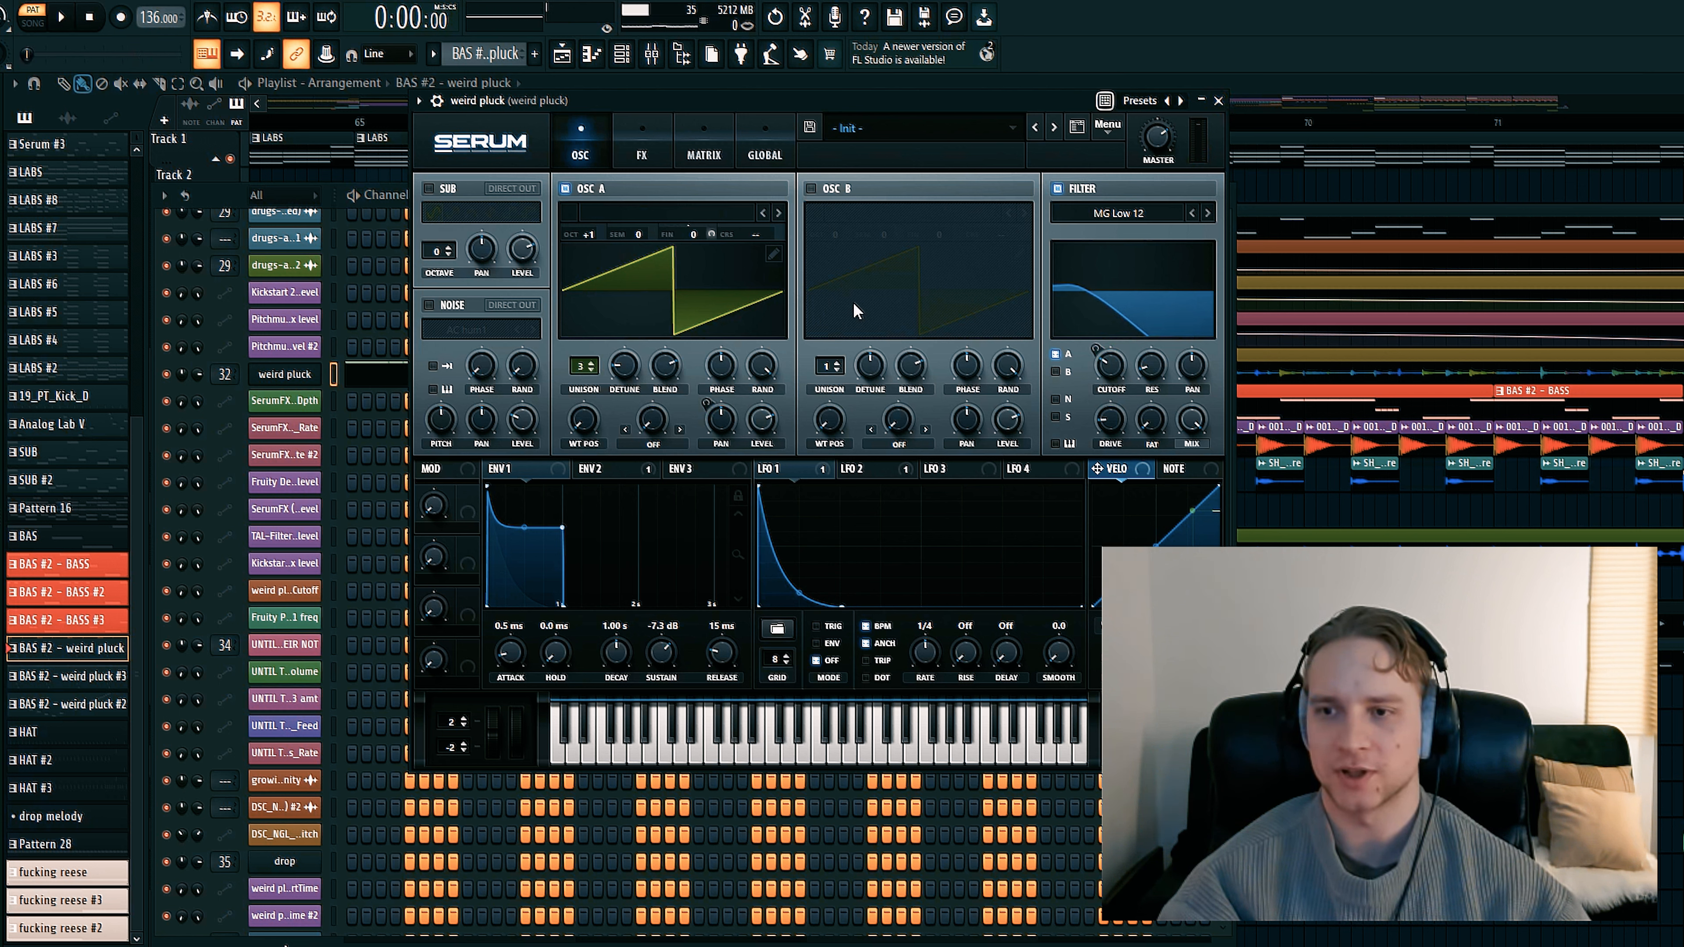
Examine the weird pluck's ENV 2, LFO 1 and effects settings in Serum, and close the instrument
left_click(616, 470)
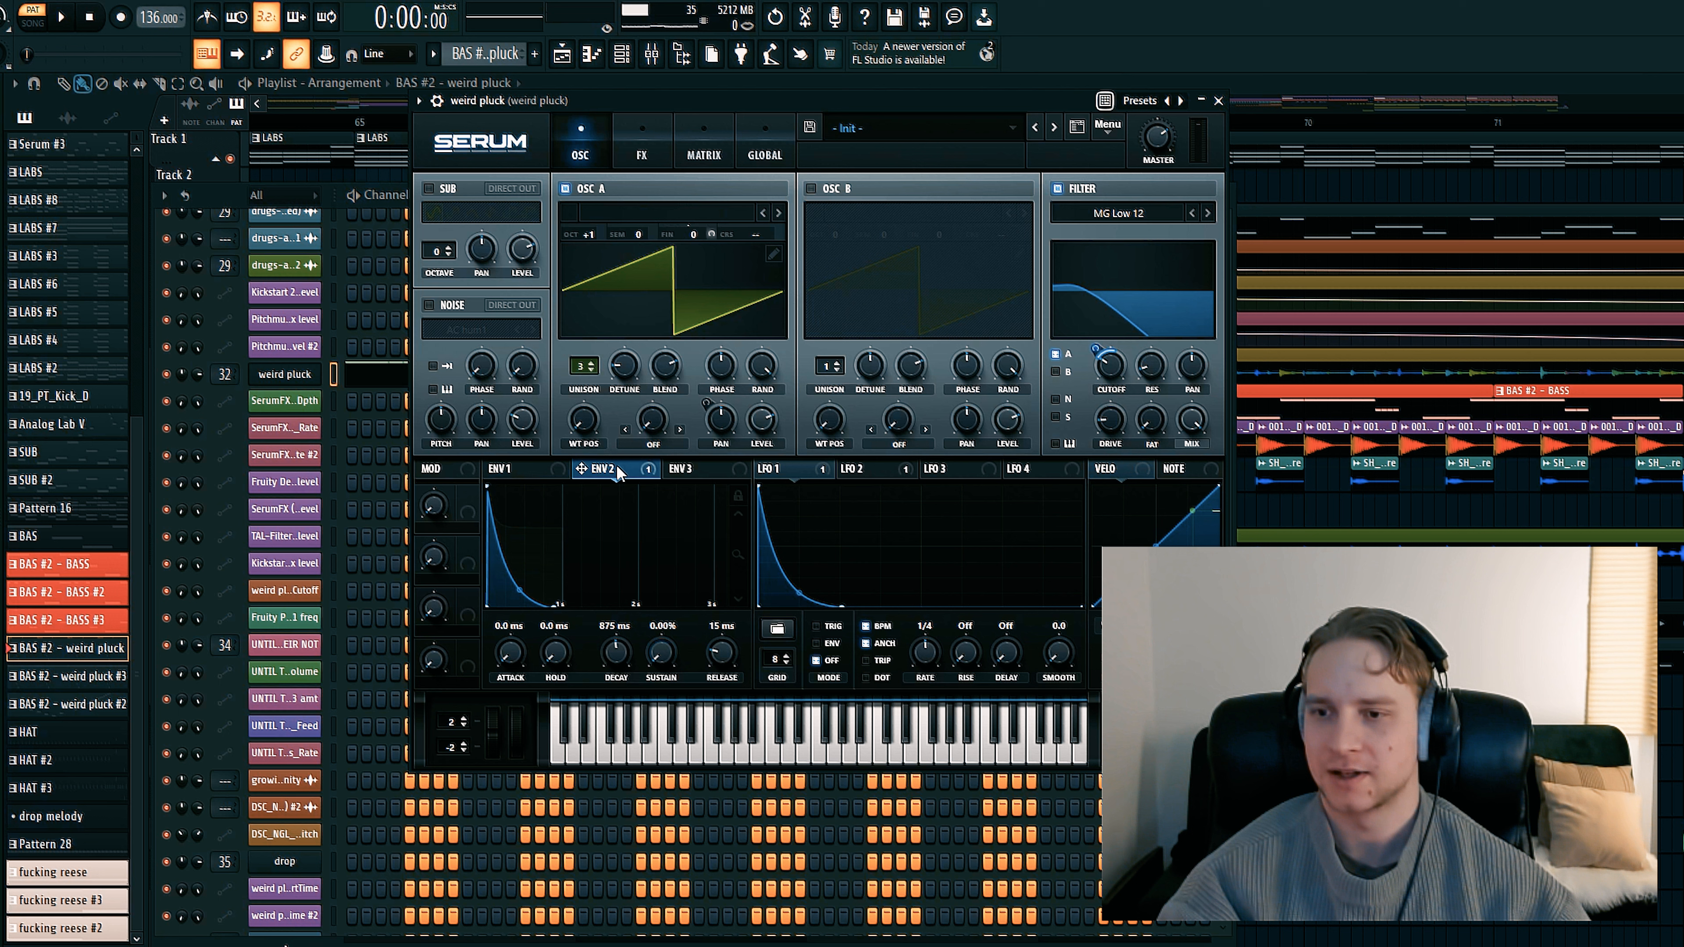
left_click(810, 472)
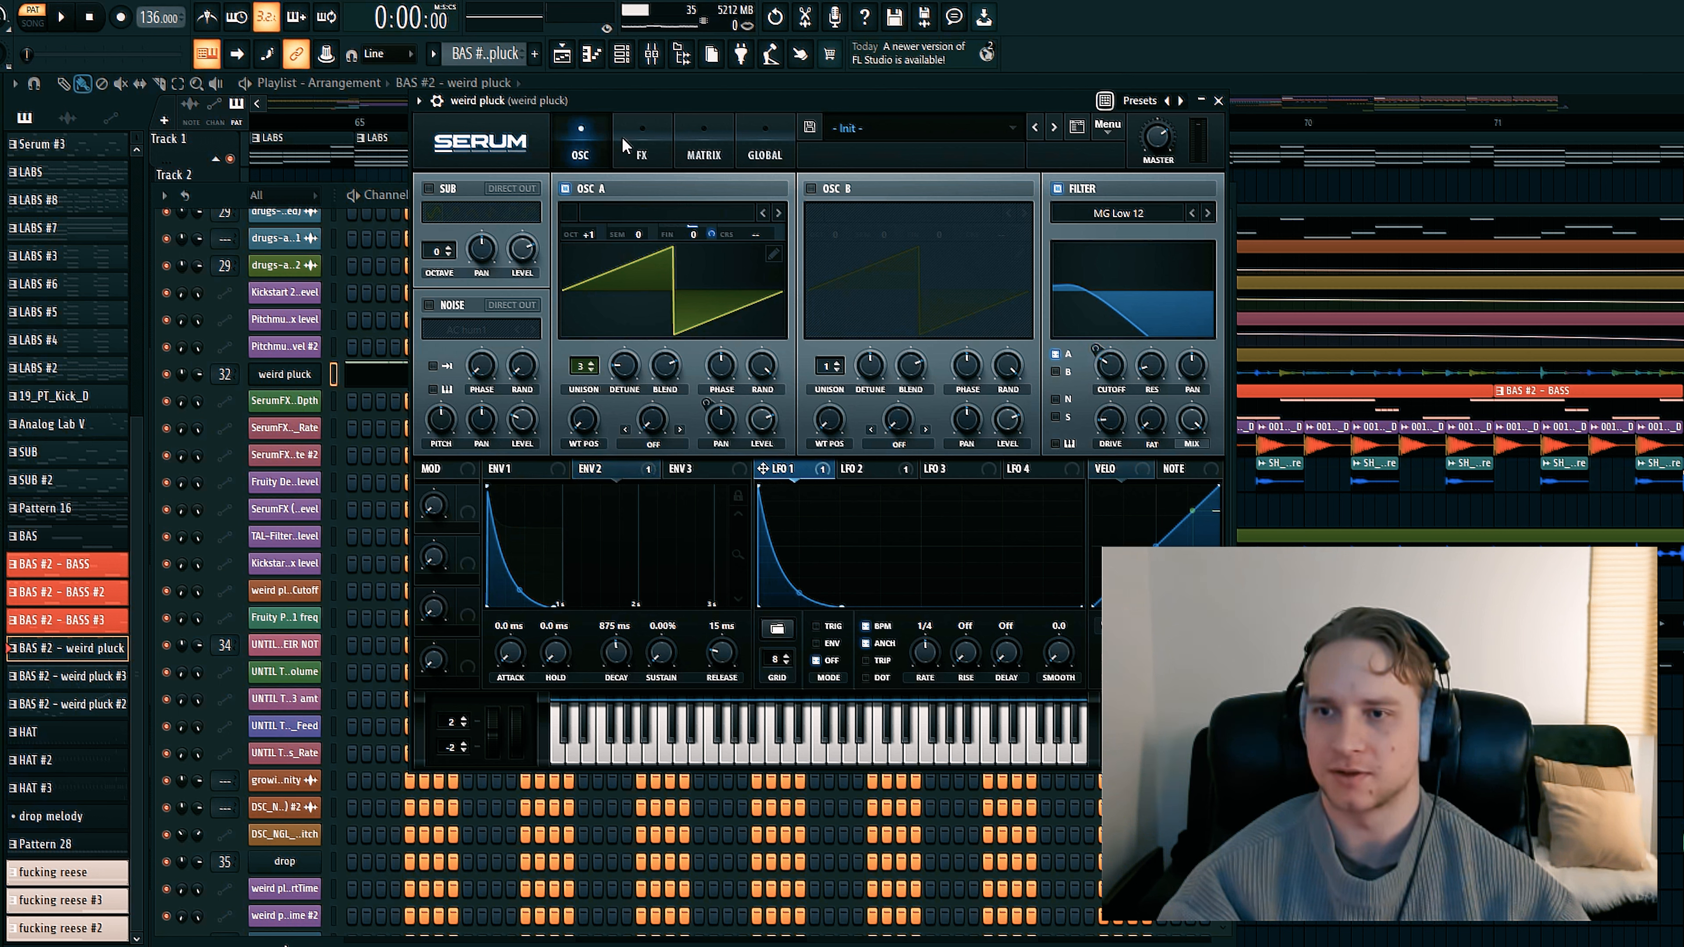
left_click(635, 147)
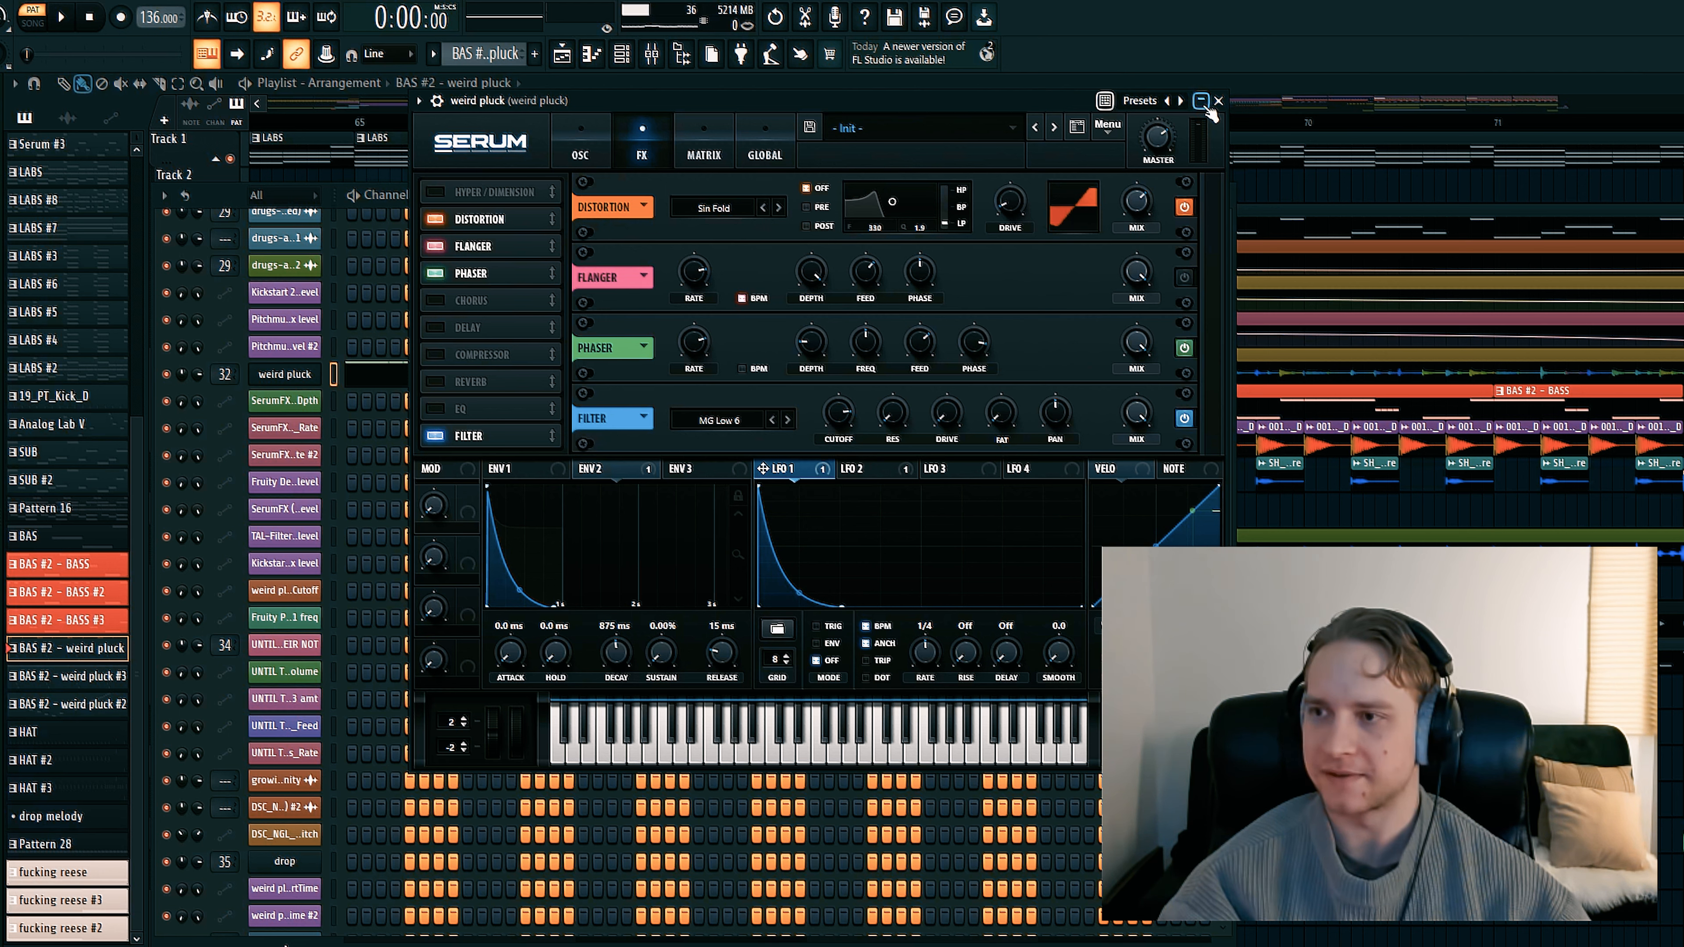
left_click(1219, 101)
Play the section from bar 65 in song mode, unmute the vocal clip on Track 20, and stop past bar 73
key("space")
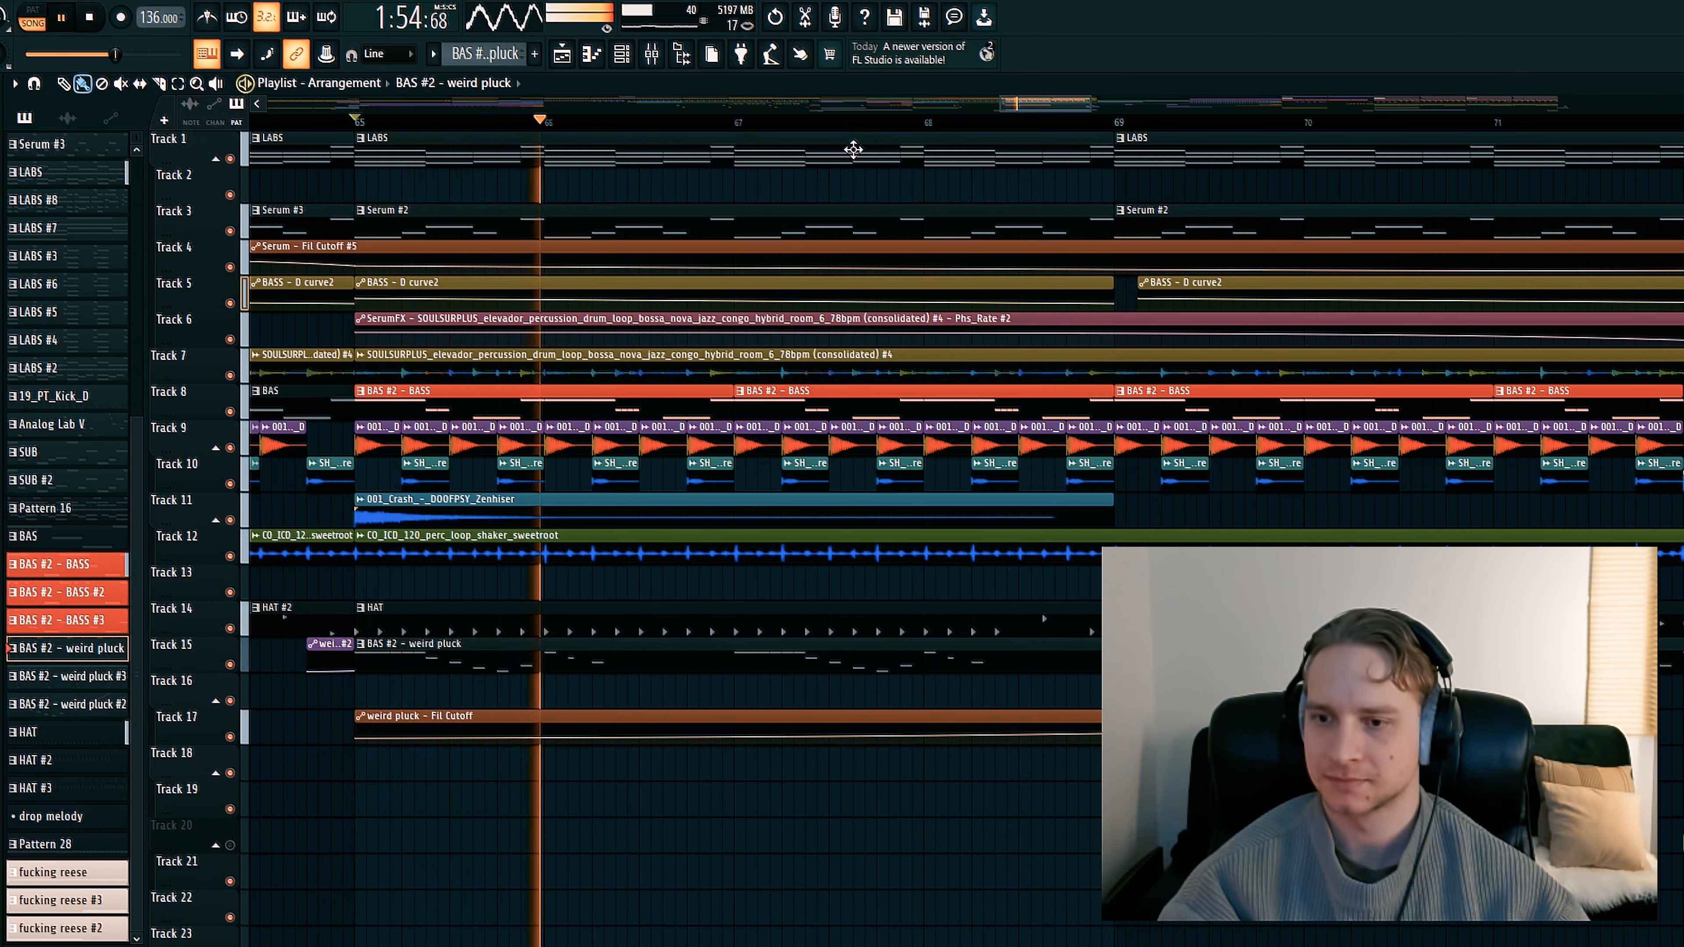
scroll(940, 126, "down", 2)
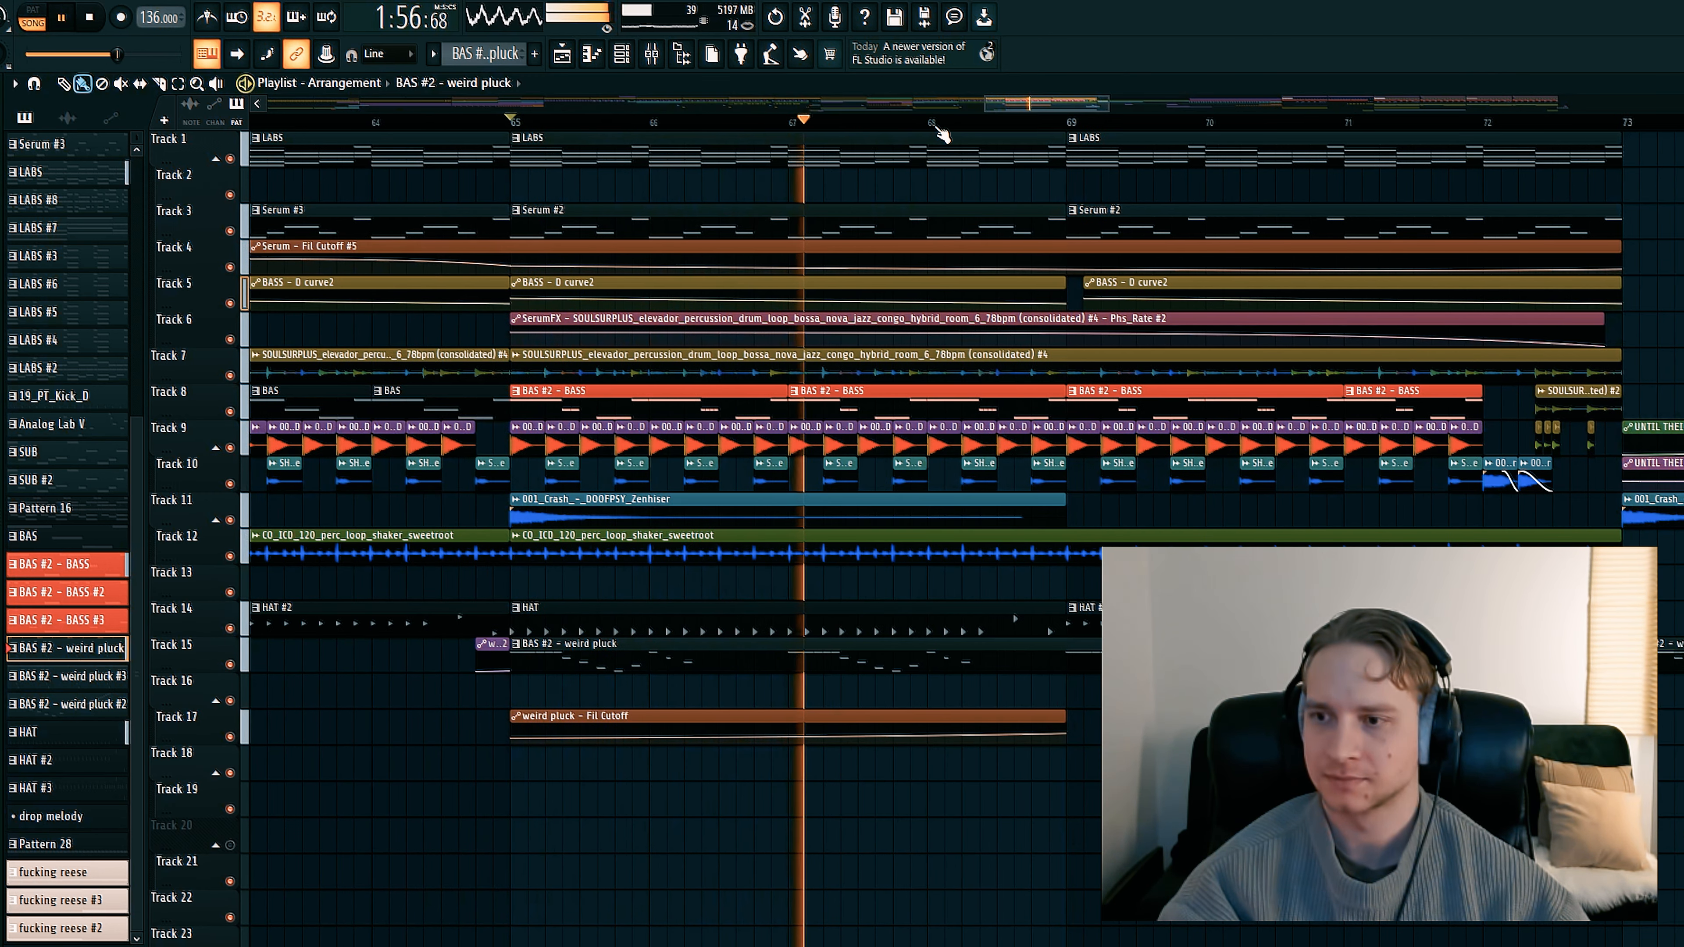
left_click_drag(1074, 103, 1122, 107)
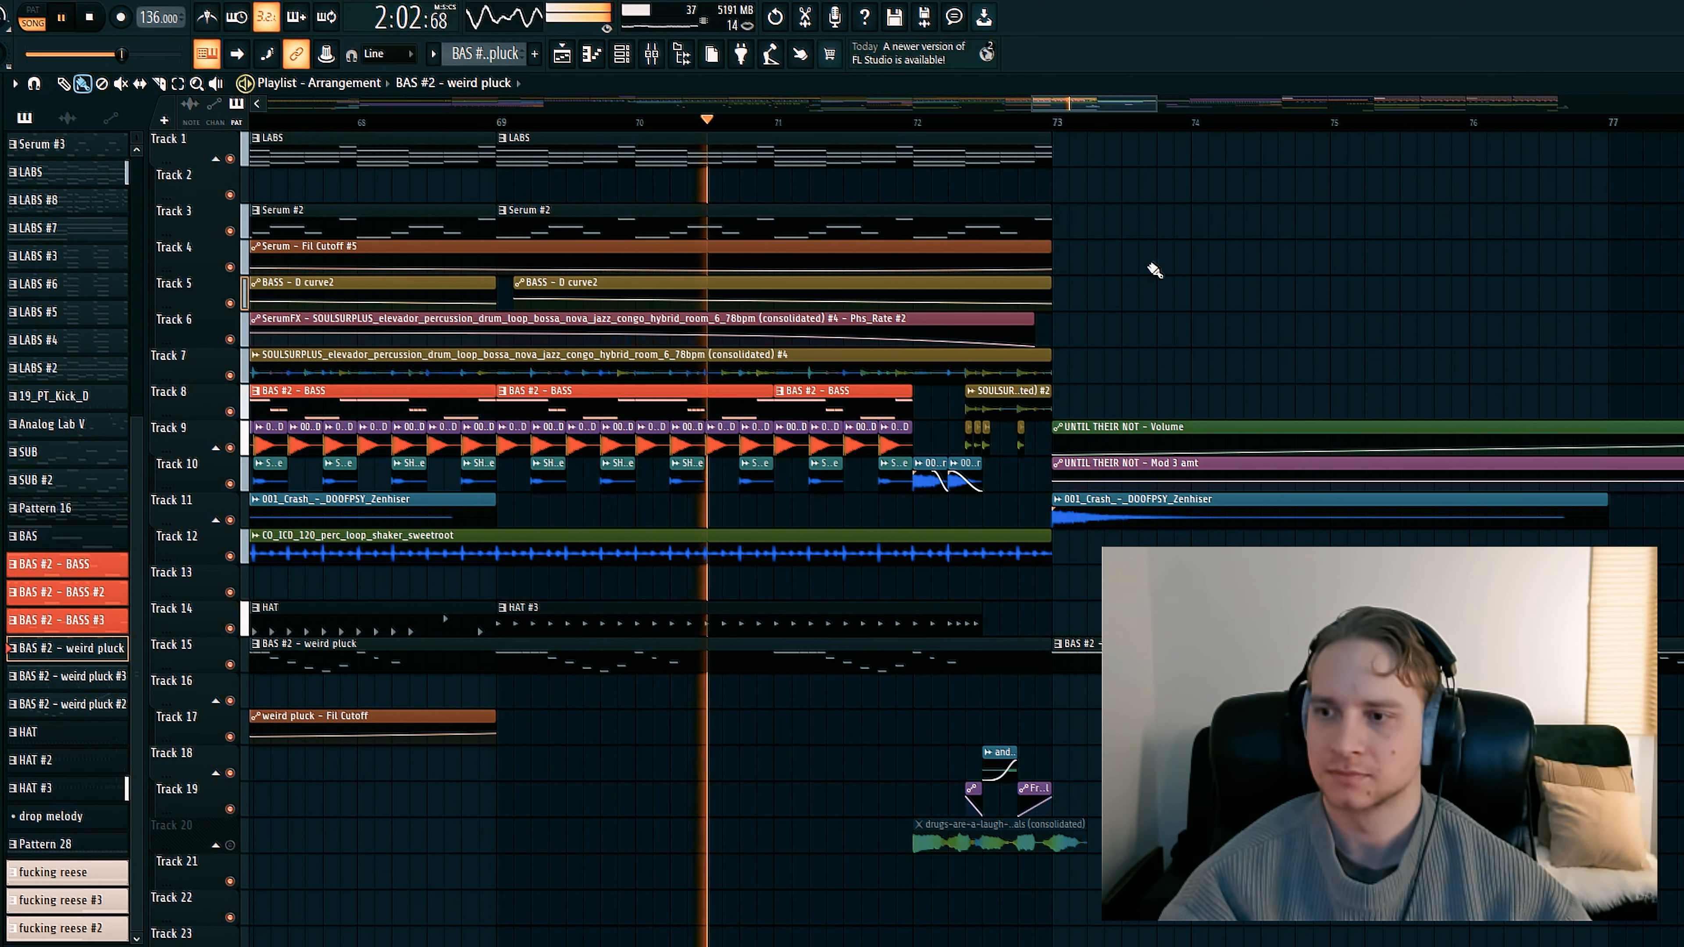
left_click(230, 845)
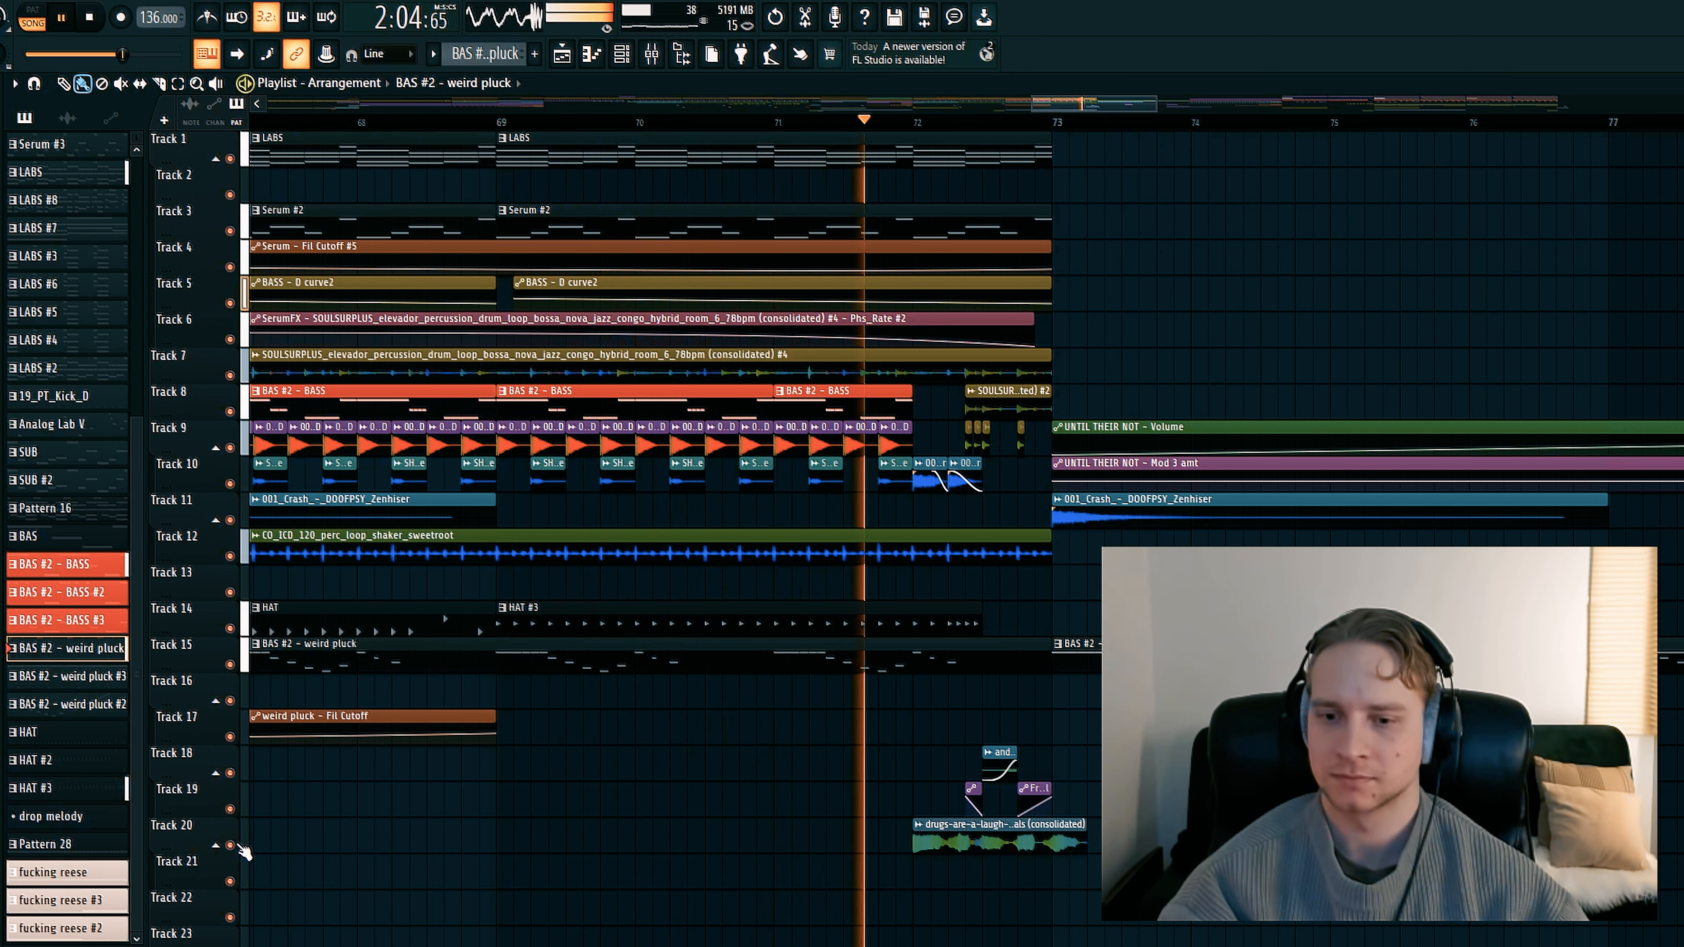
left_click_drag(1084, 104, 1100, 107)
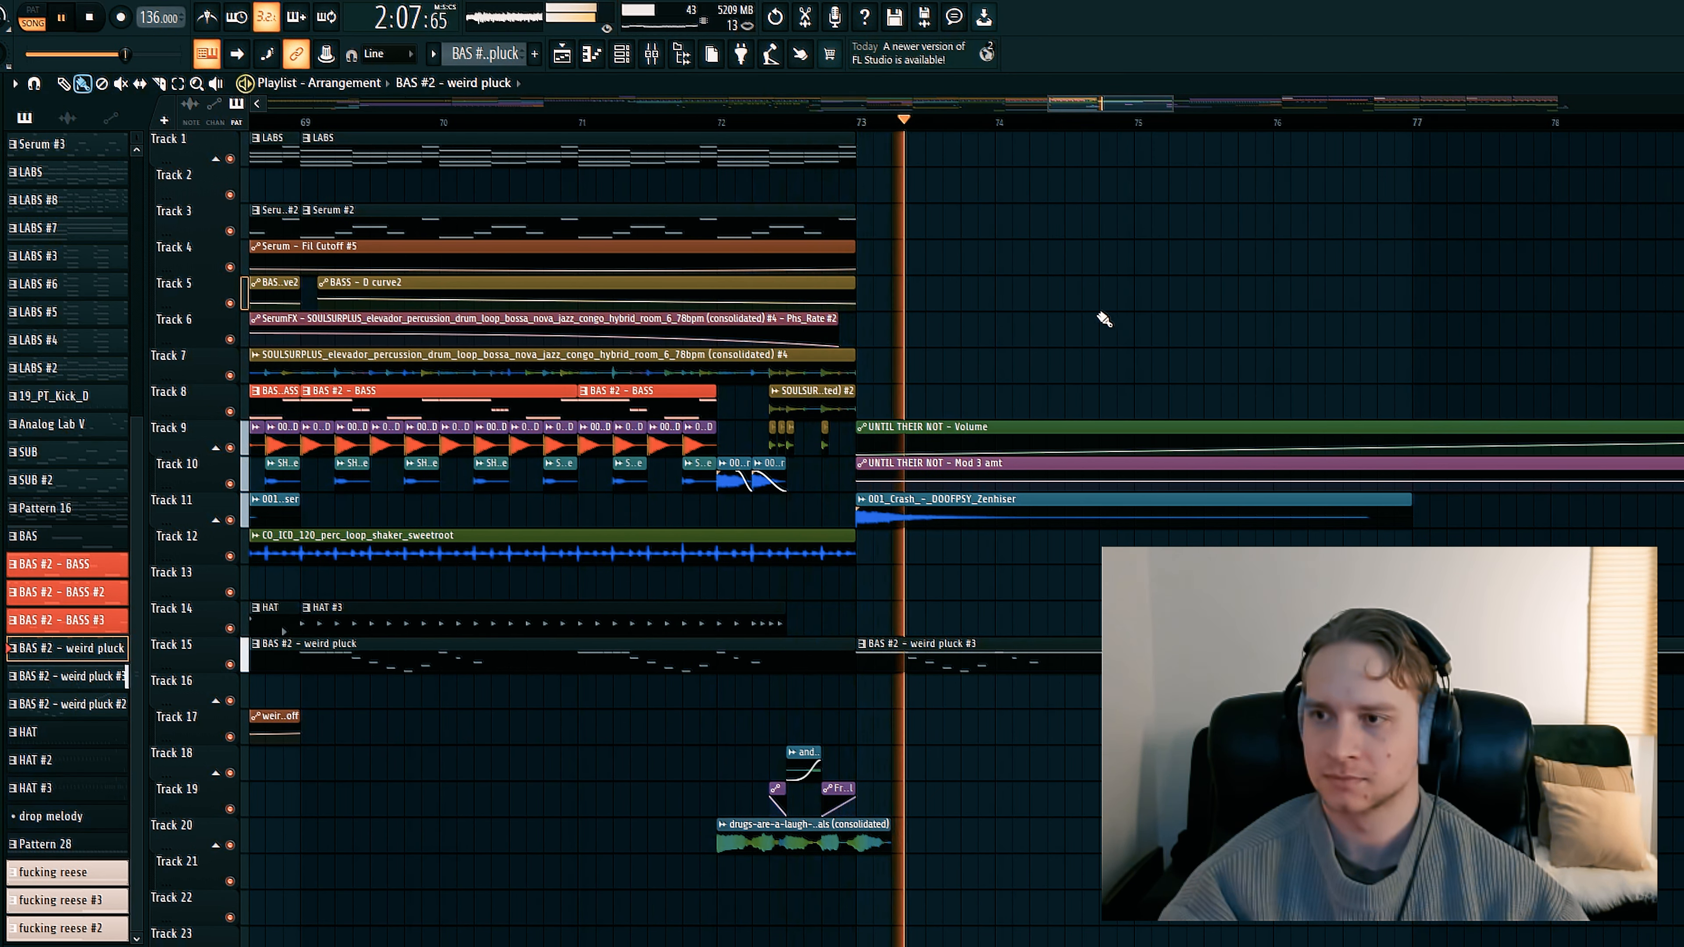
key("space")
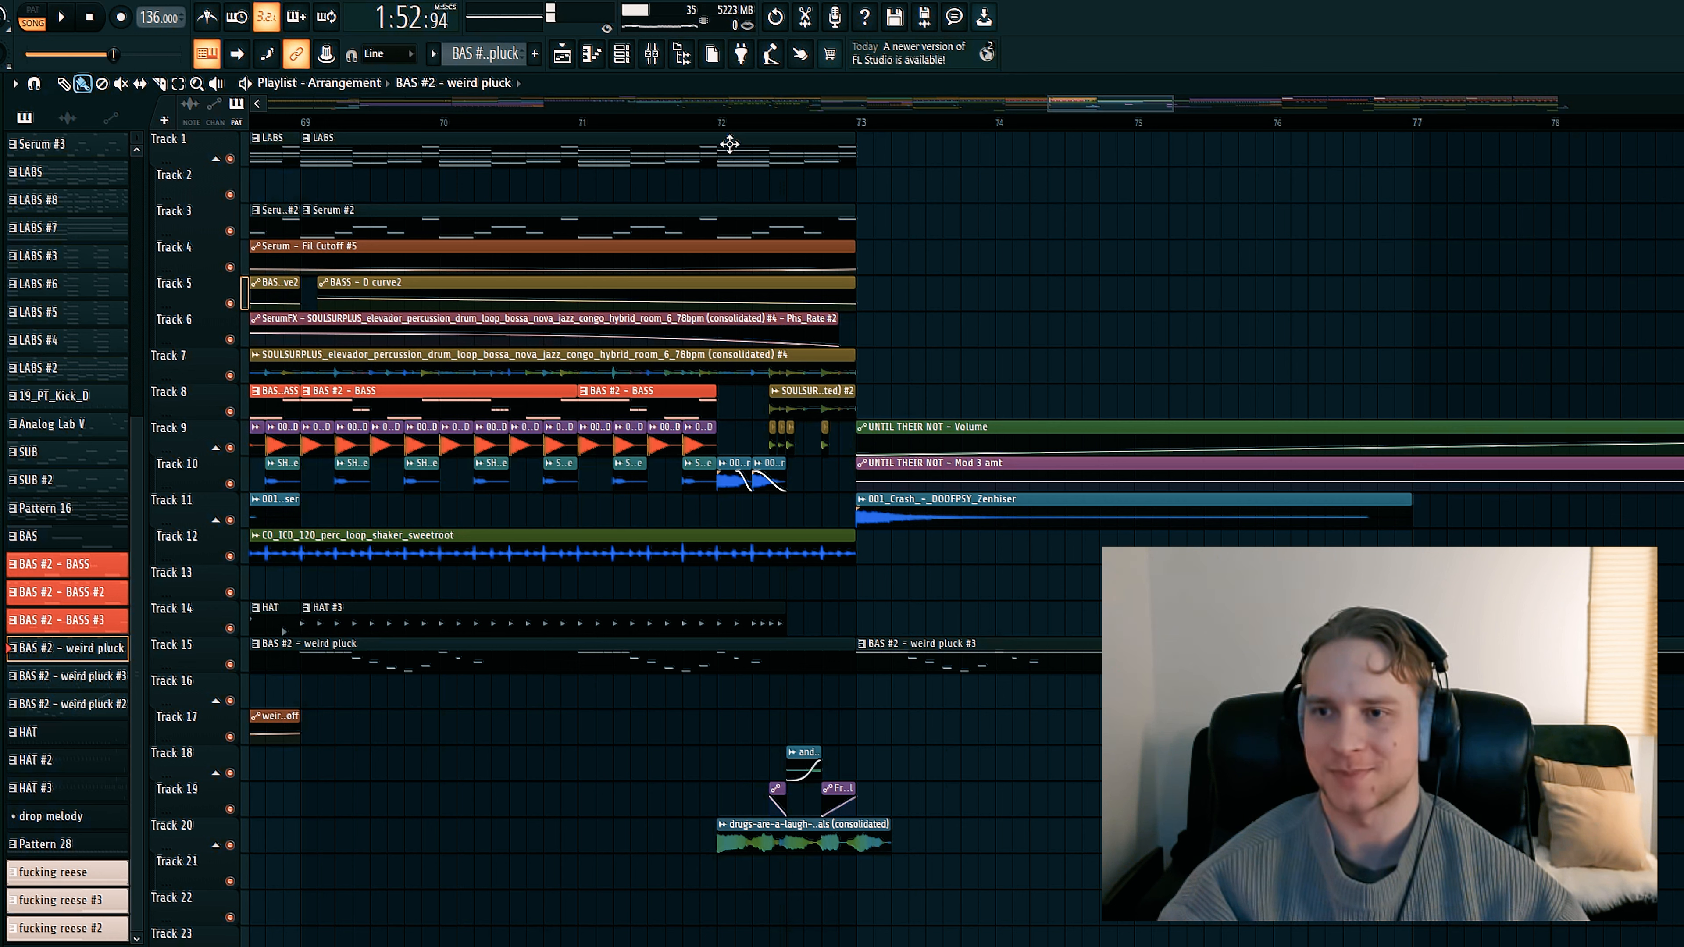
Play from bar 72 into the weird pluck #3 section, follow its automation clips to bar 89, and stop
left_click(711, 123)
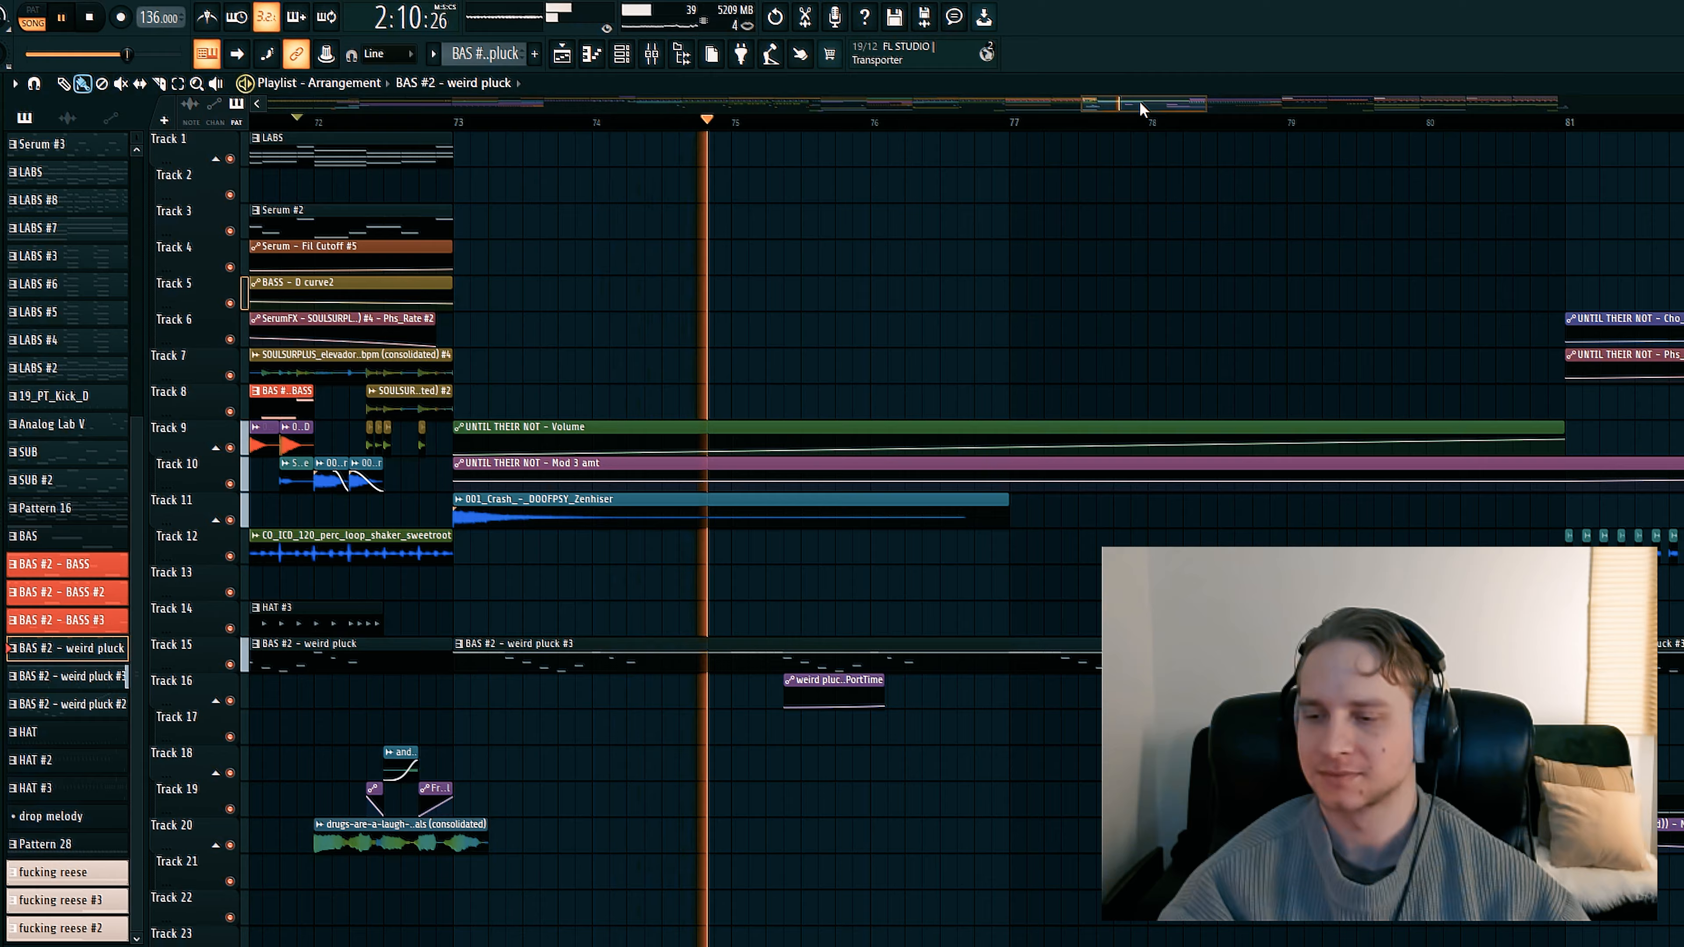
left_click_drag(1141, 104, 1185, 107)
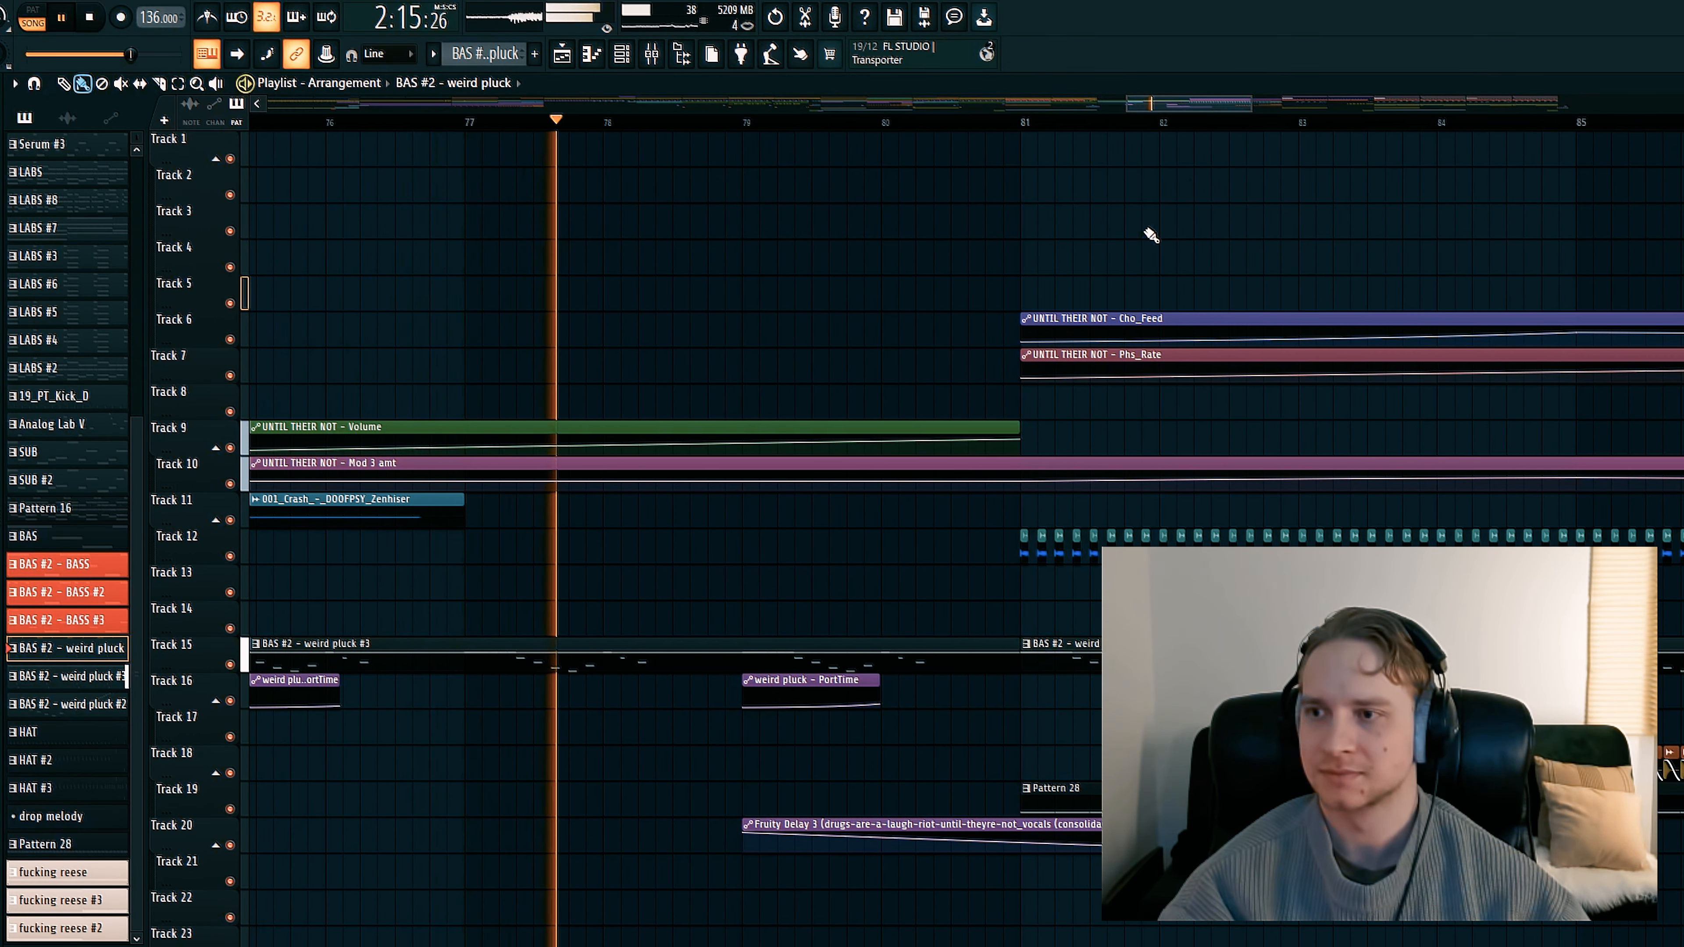
scroll(958, 255, "down", 5)
scroll(965, 258, "up", 3)
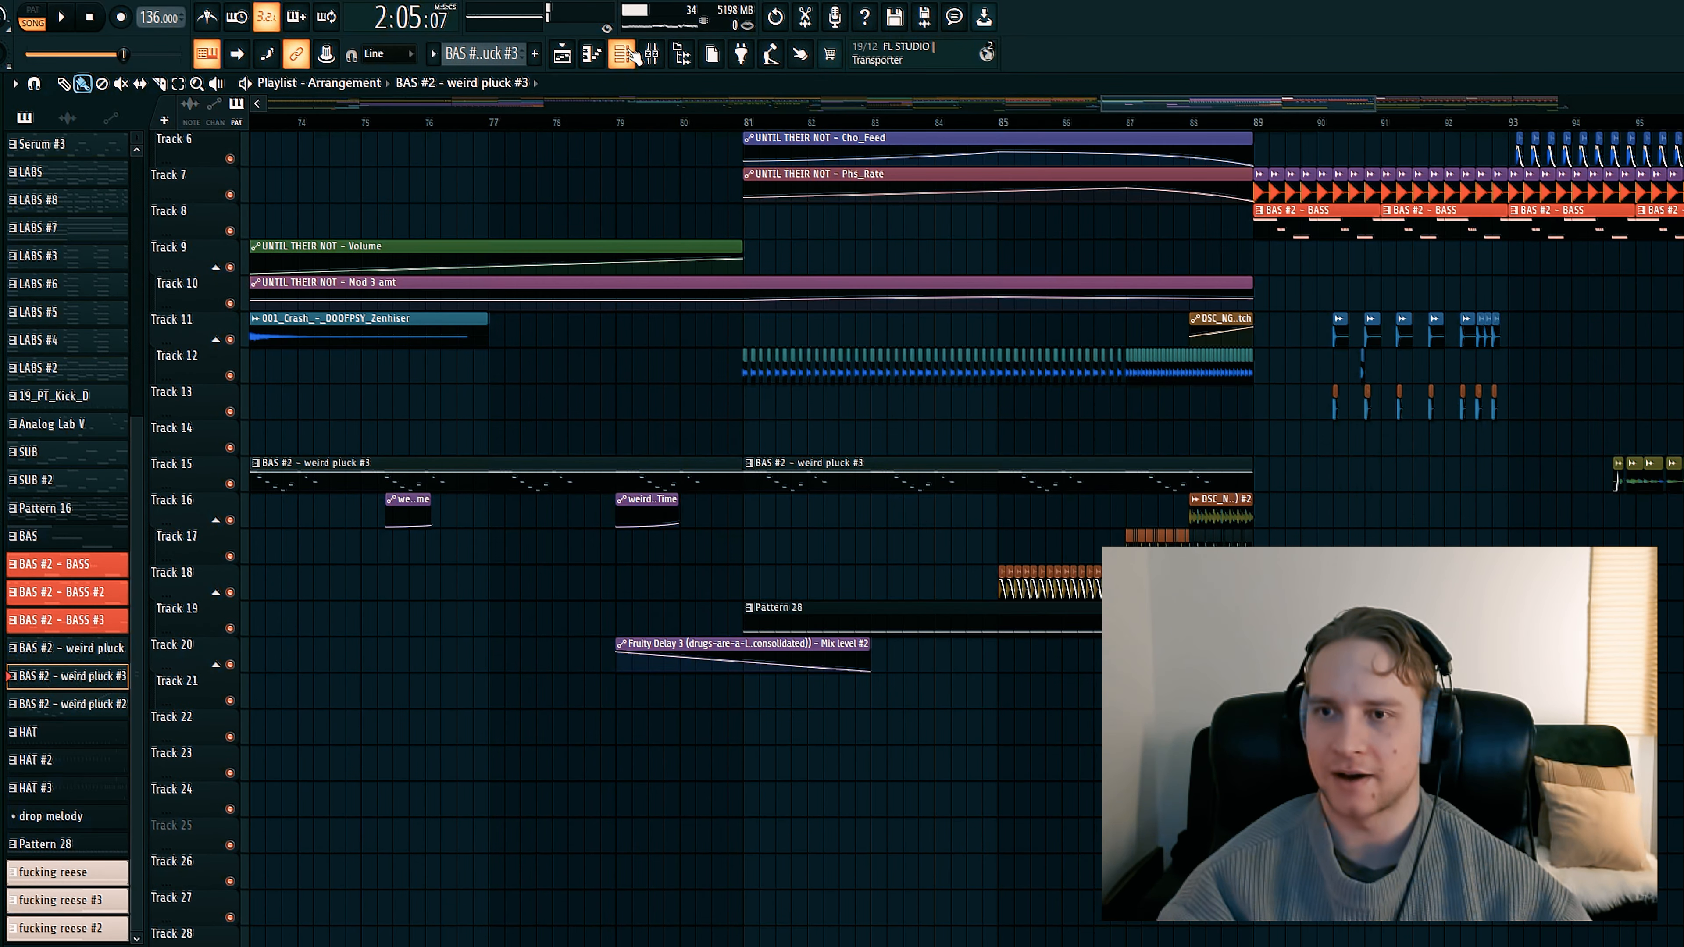
Open the UNTIL THEIR NOT channel's Serum instrument from the weird pluck #3 pattern and examine its oscillator, filter and LFO 1 settings
left_click(629, 55)
left_click(405, 649)
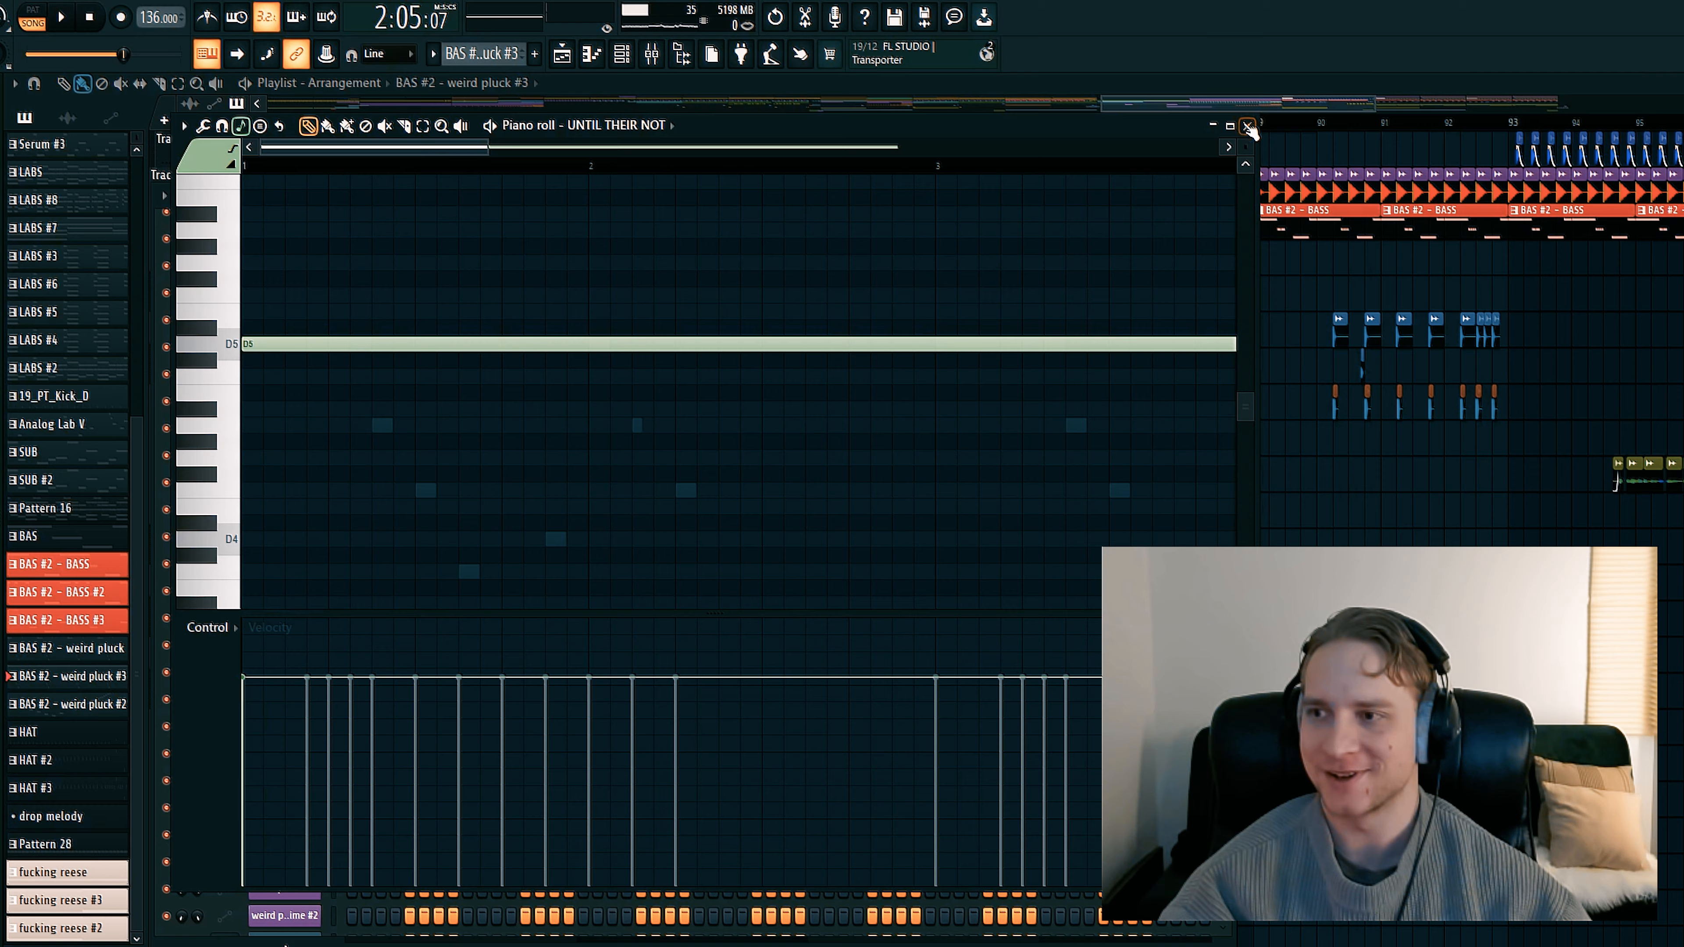
left_click(1248, 126)
left_click(319, 644)
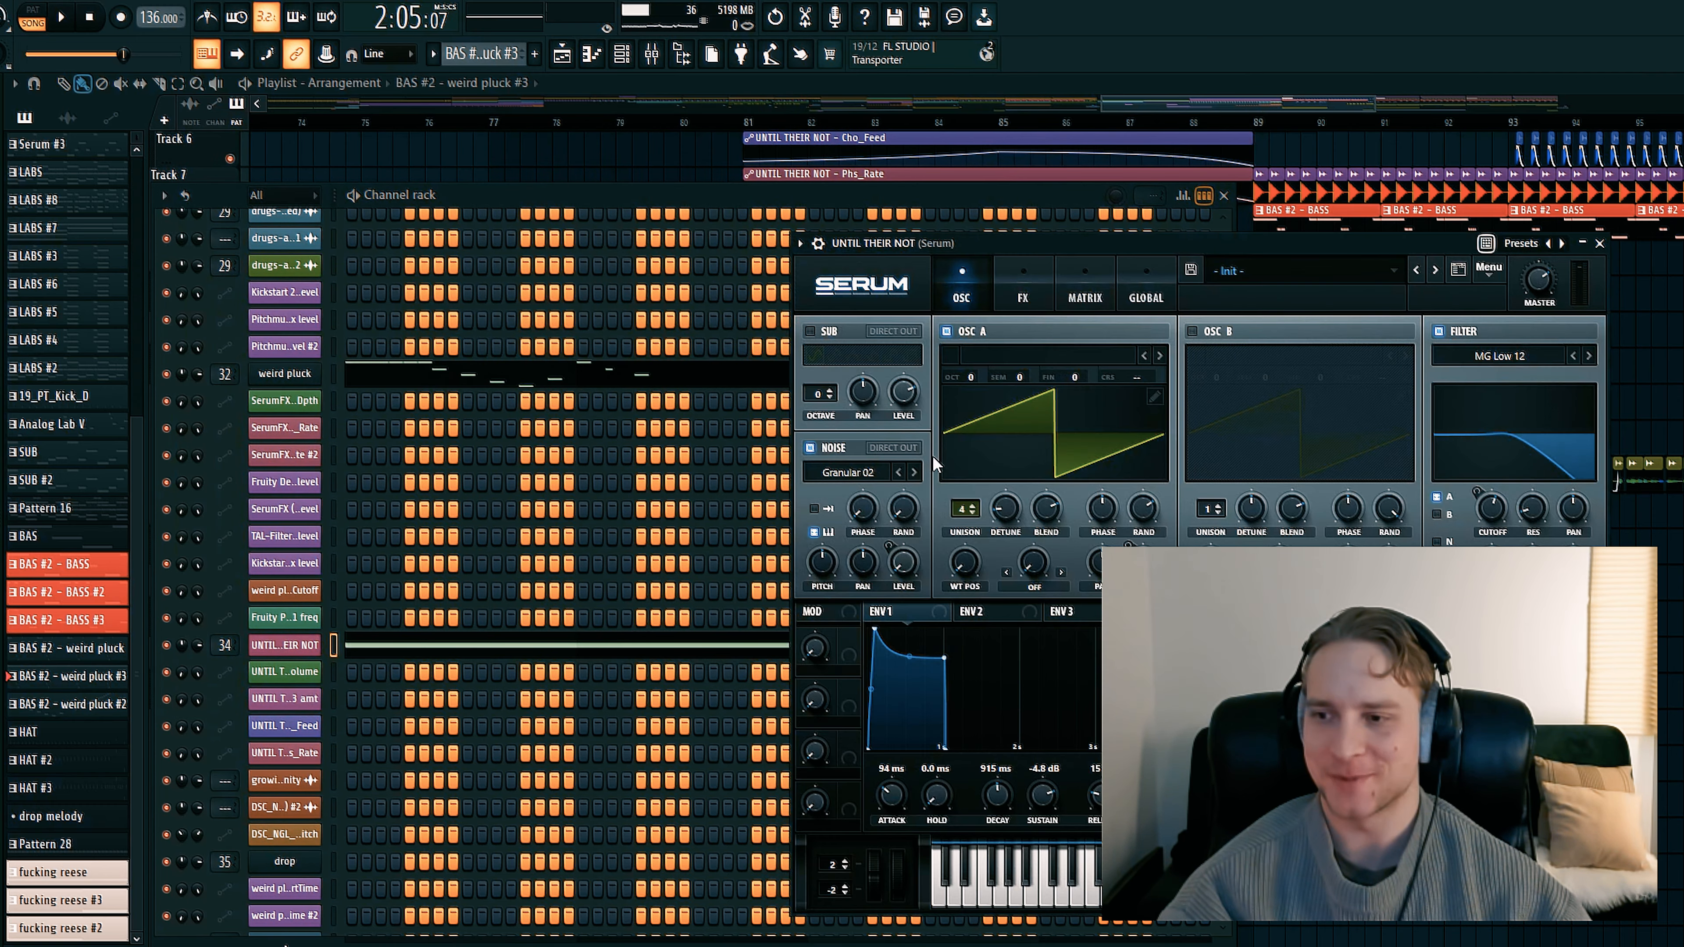
left_click_drag(1158, 252, 628, 180)
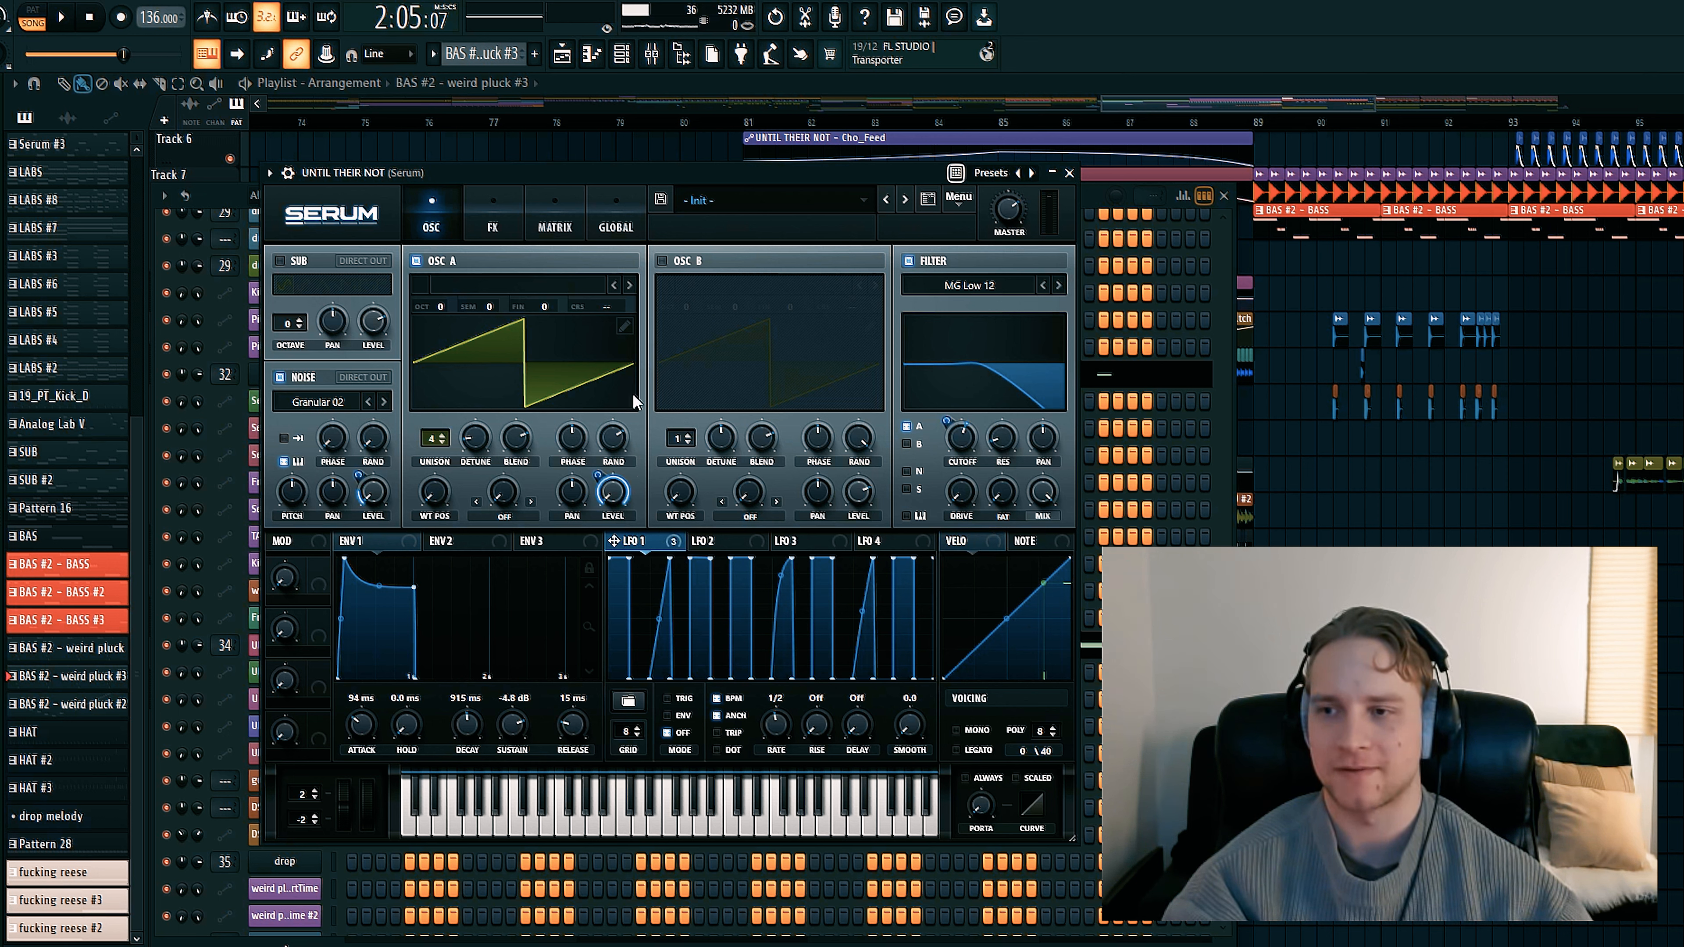
Play the BAS #2 - weird pluck #3 pattern in pattern mode, examine UNTIL THEIR NOT's Serum effects, and close the instrument and channel rack
left_click(48, 9)
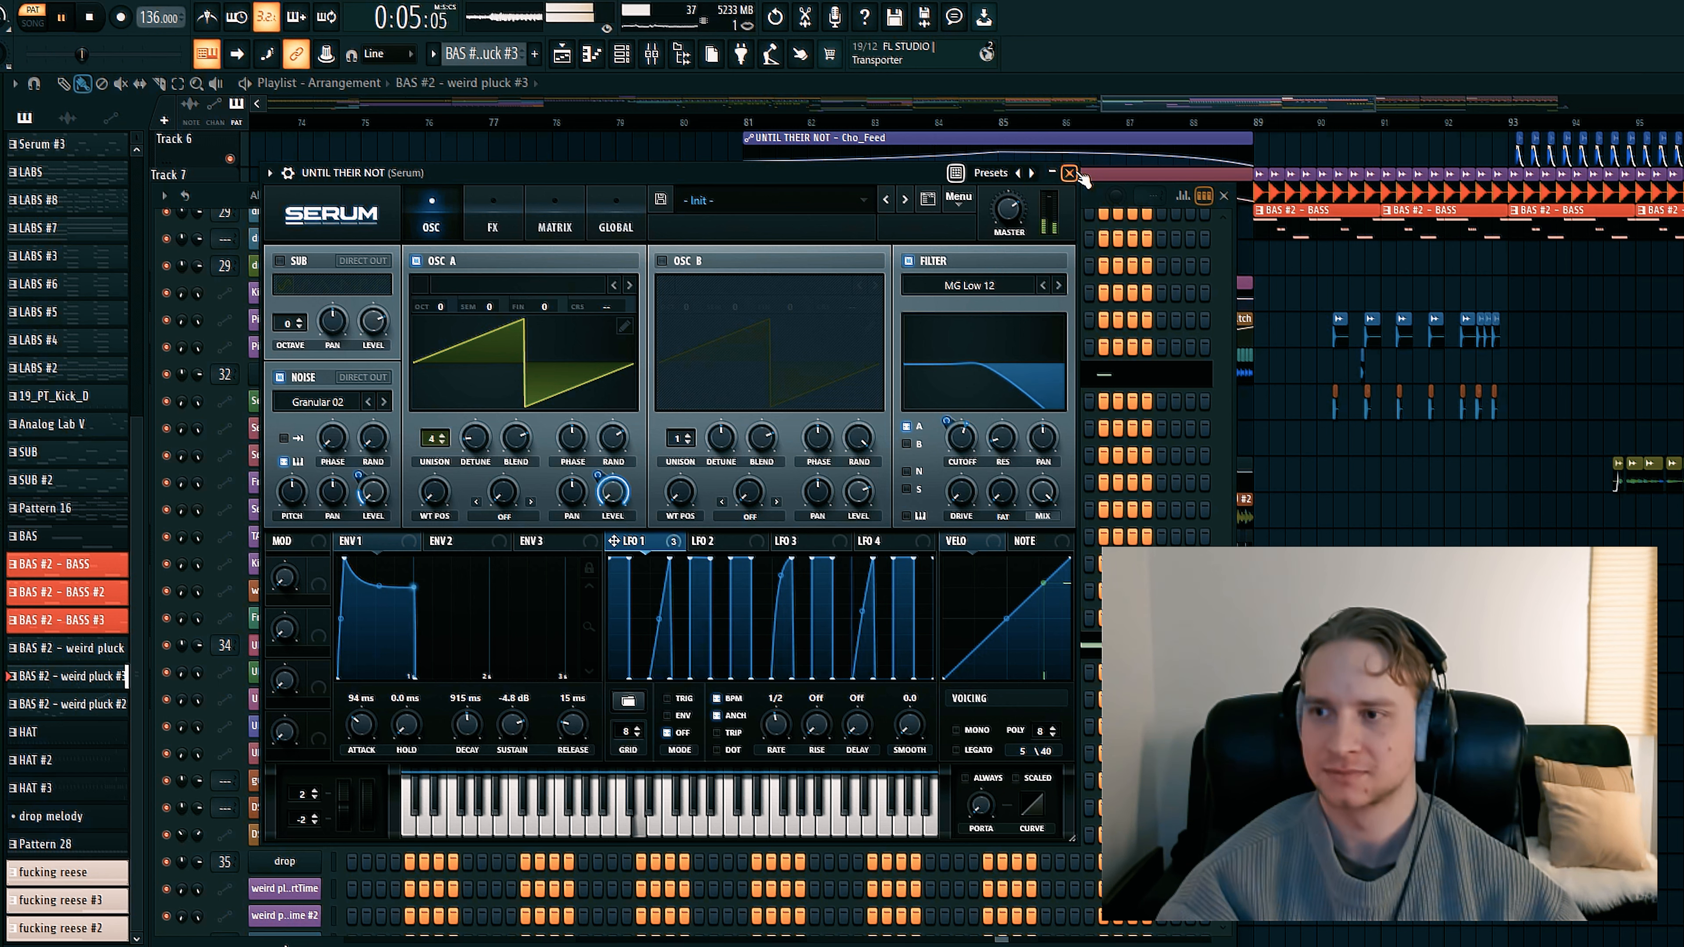
left_click(484, 200)
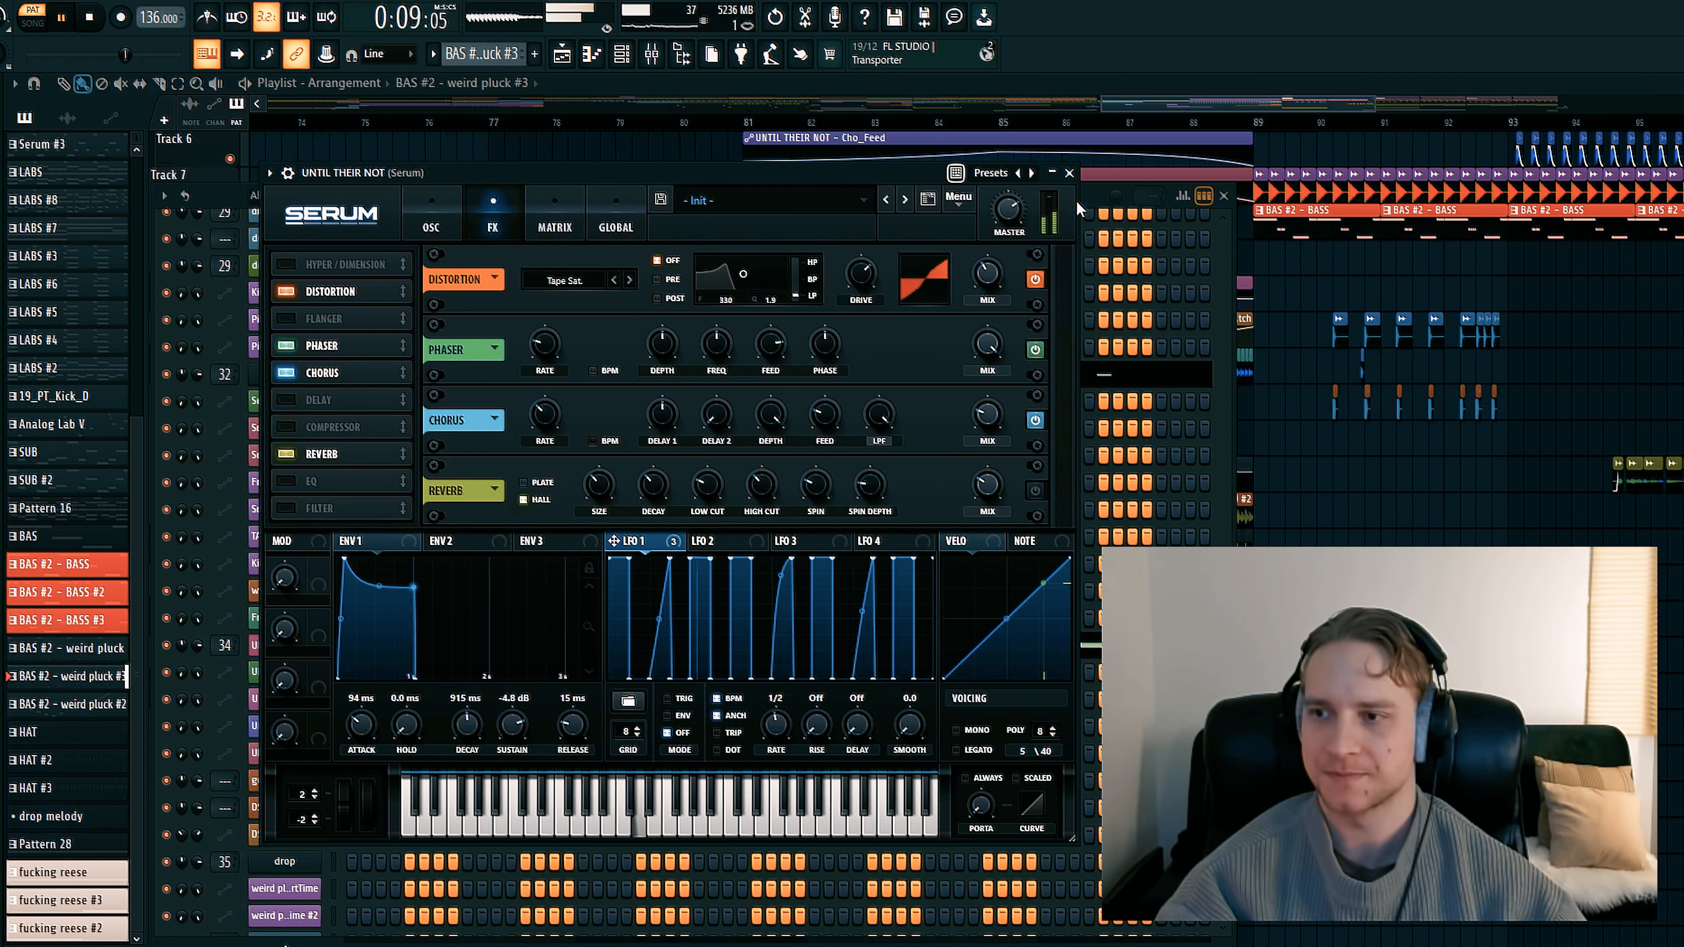
left_click(1070, 173)
left_click(1223, 196)
key("space")
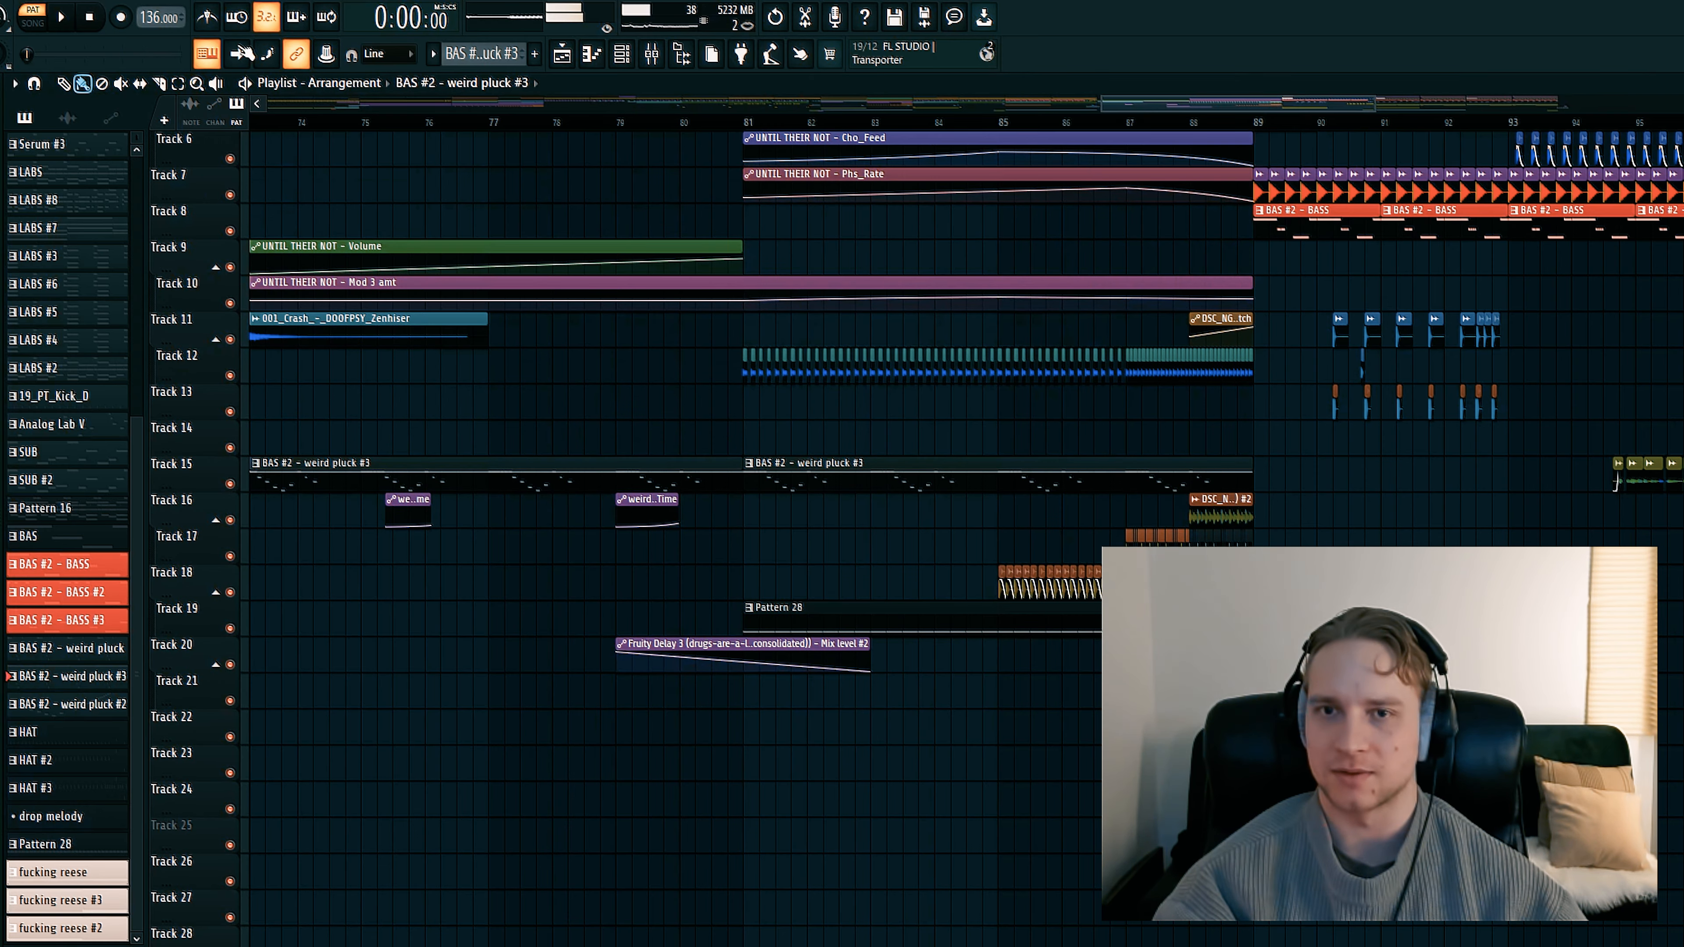
Play briefly from bar 81 in song mode and select the Pattern 28 clip on Track 19
scroll(509, 125, "down", 3)
left_click(504, 122)
key("space")
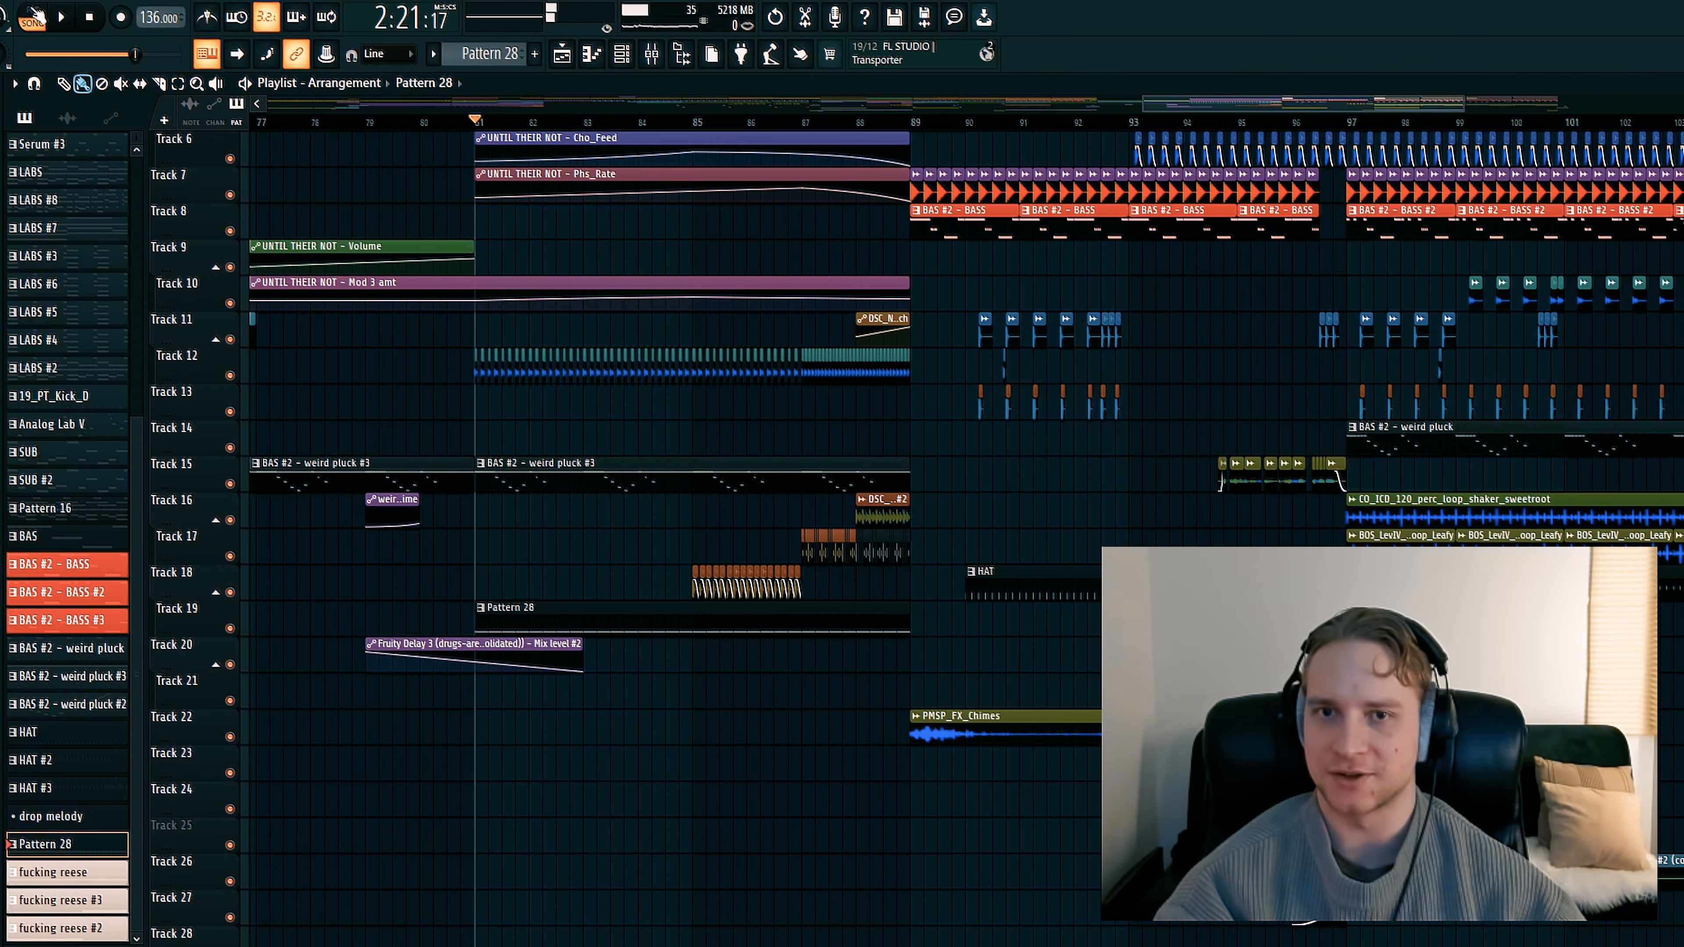
Open the drop channel's Serum instrument from Pattern 28 in pattern mode and examine its ENV 1, ENV 2 and LFO 2 settings
left_click(35, 13)
left_click(624, 56)
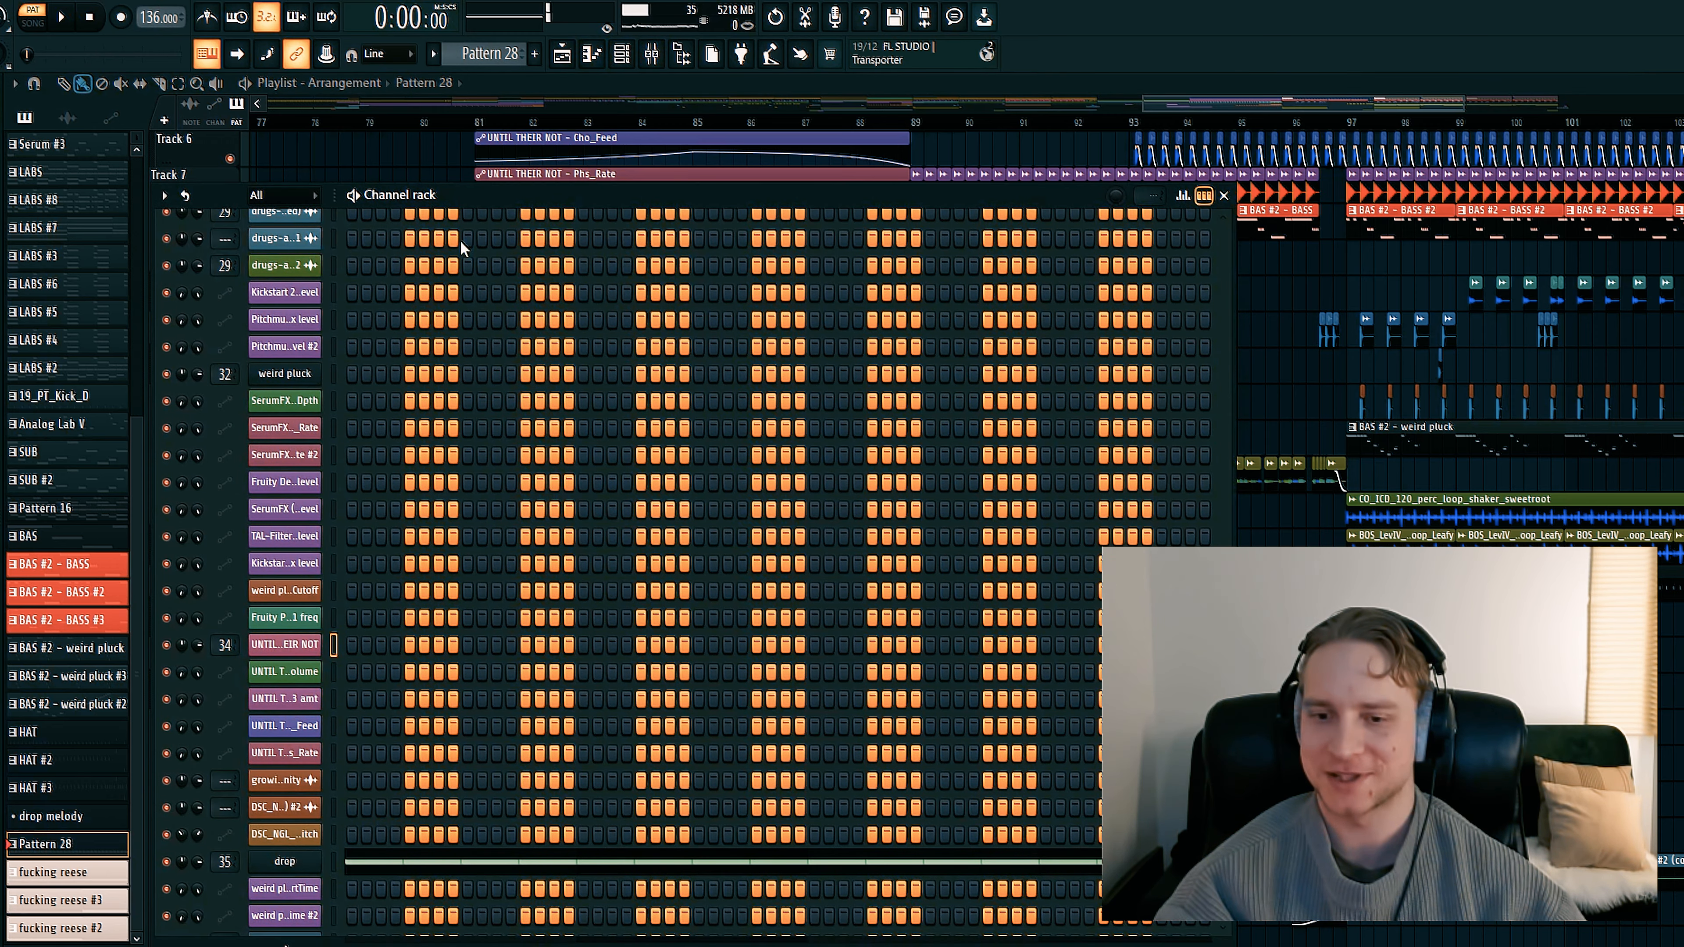
left_click_drag(501, 202, 631, 102)
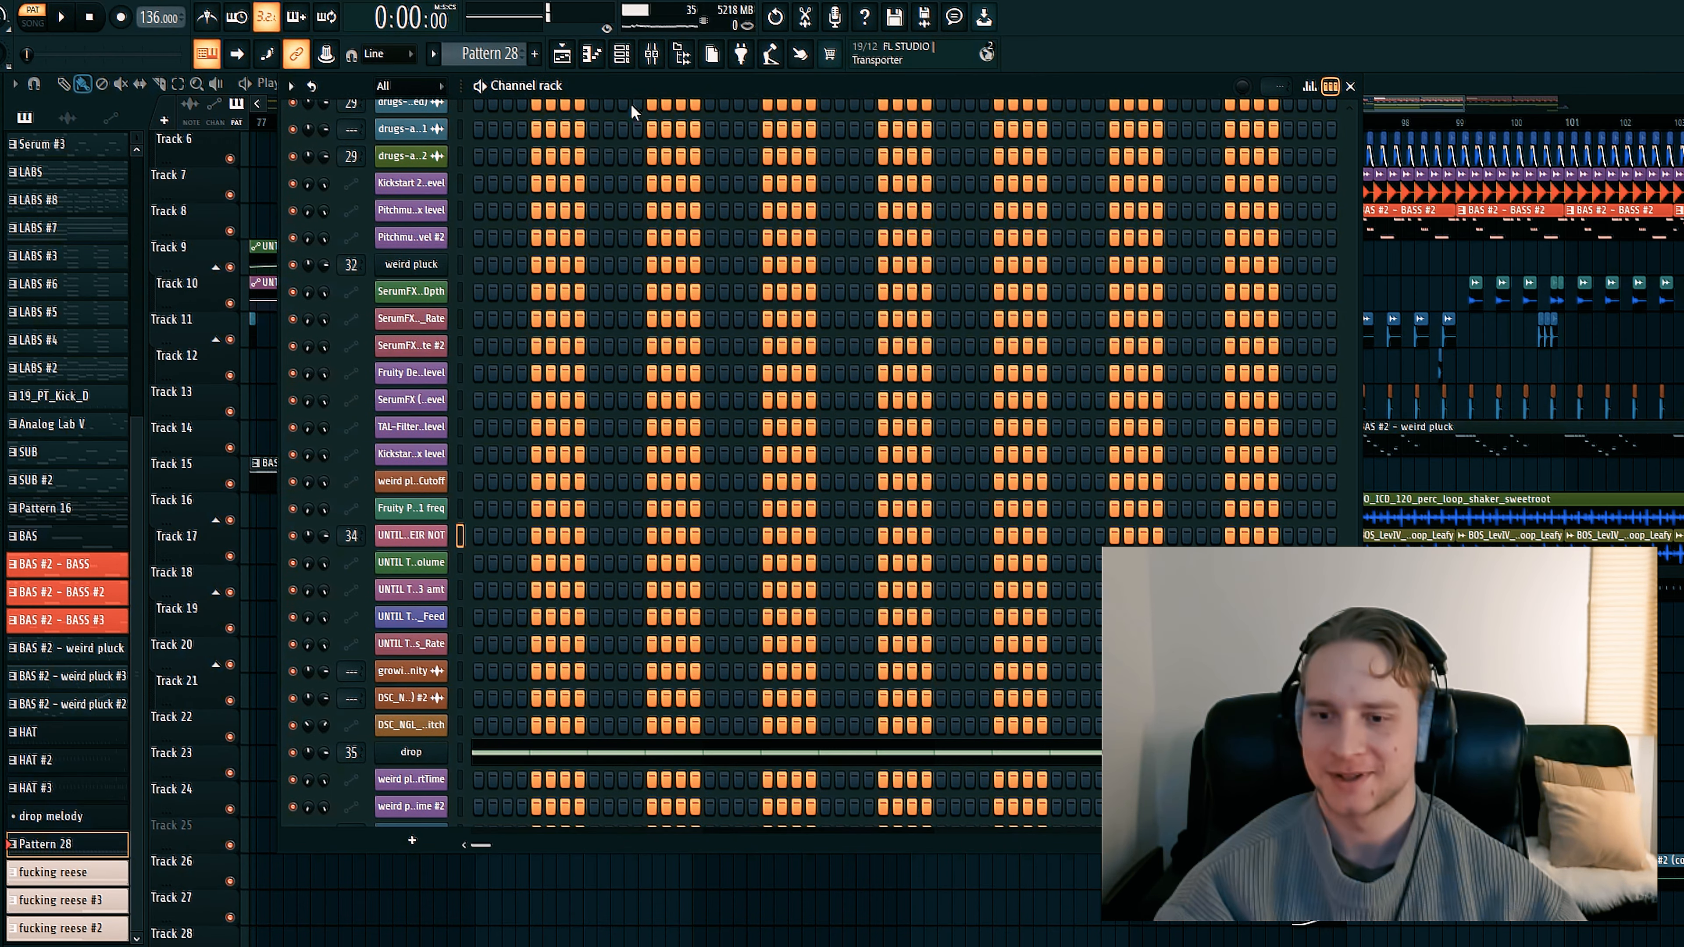
left_click(418, 754)
left_click_drag(1175, 257, 630, 54)
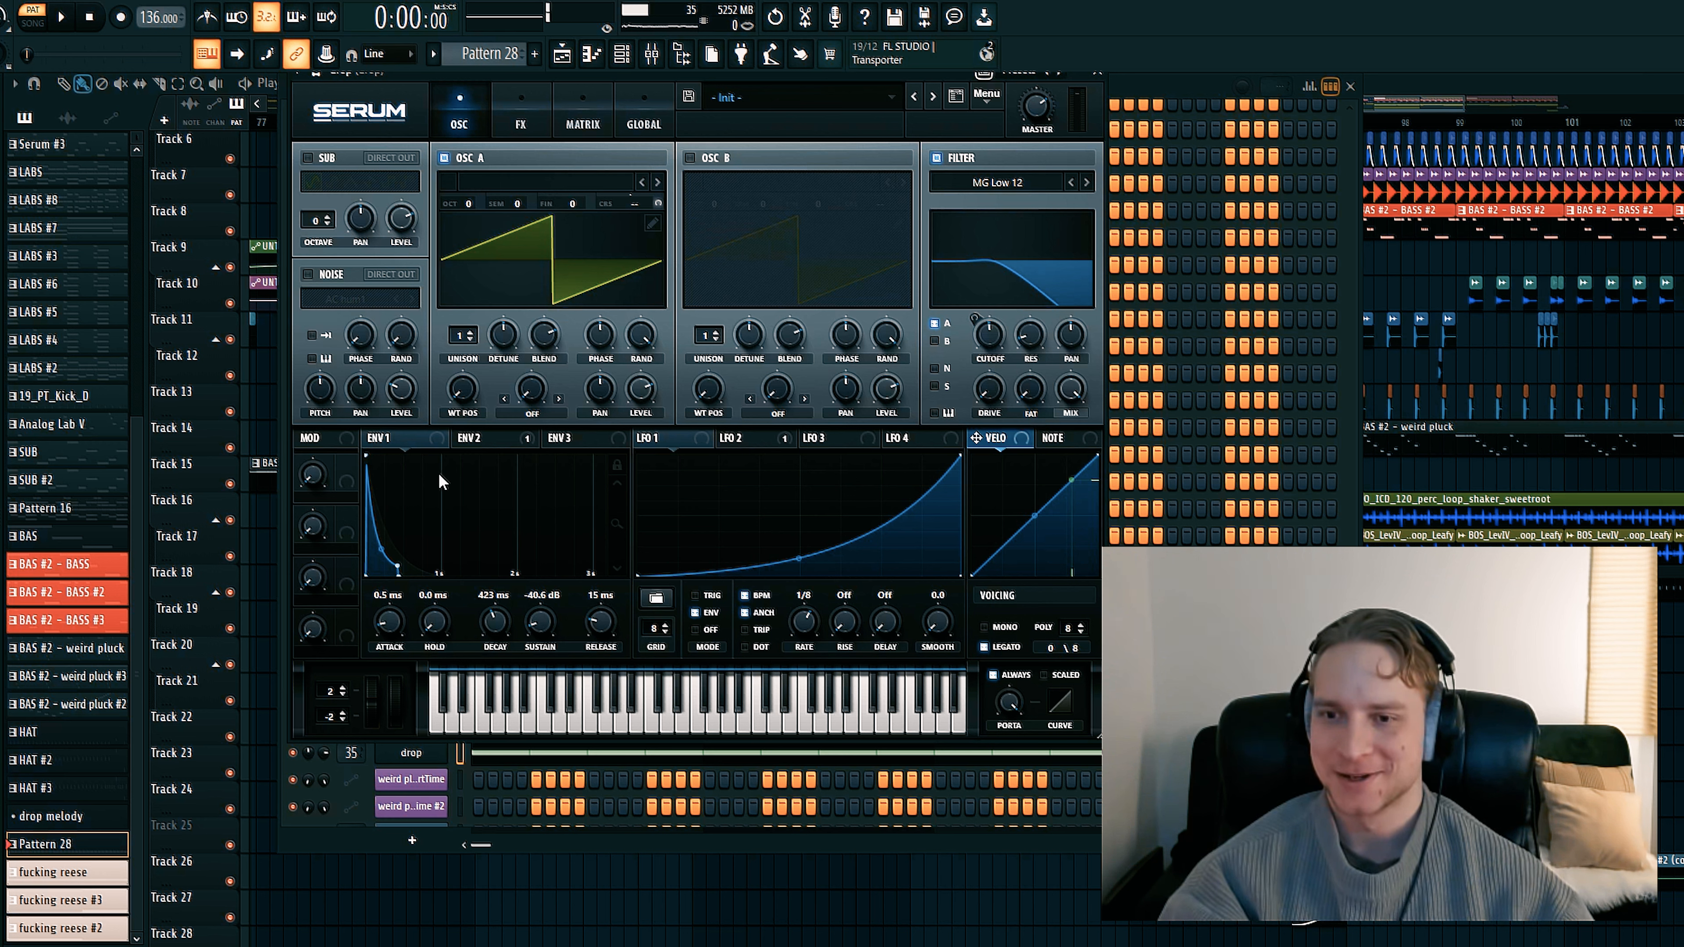
left_click(405, 443)
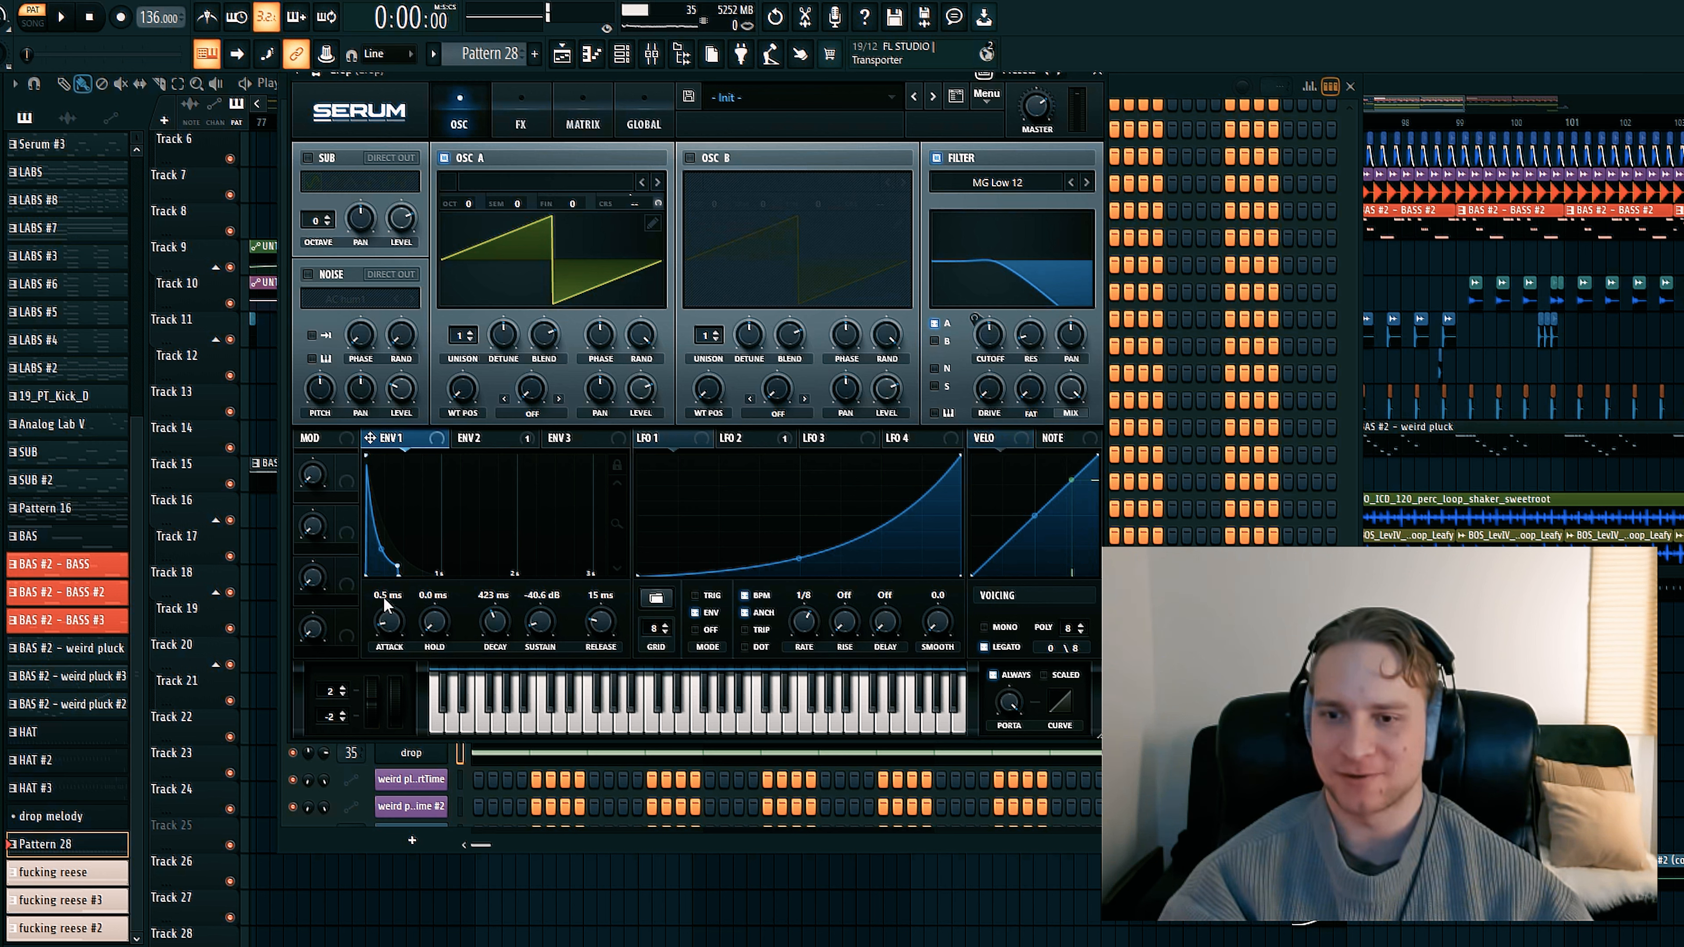
left_click(496, 437)
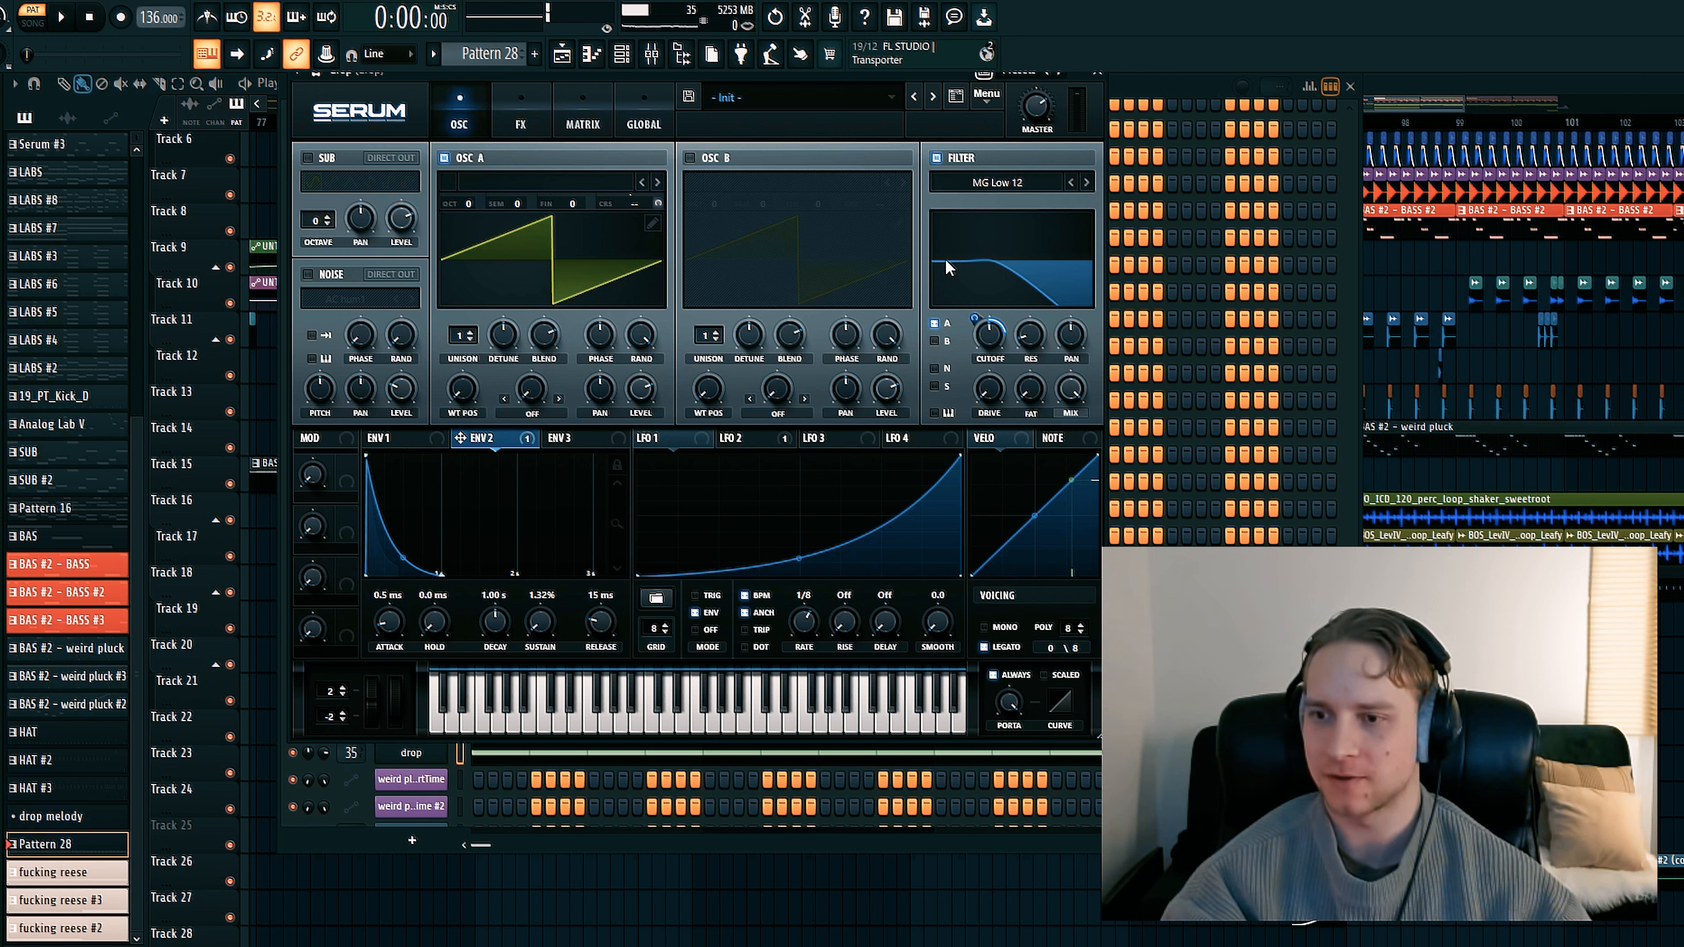
left_click(776, 436)
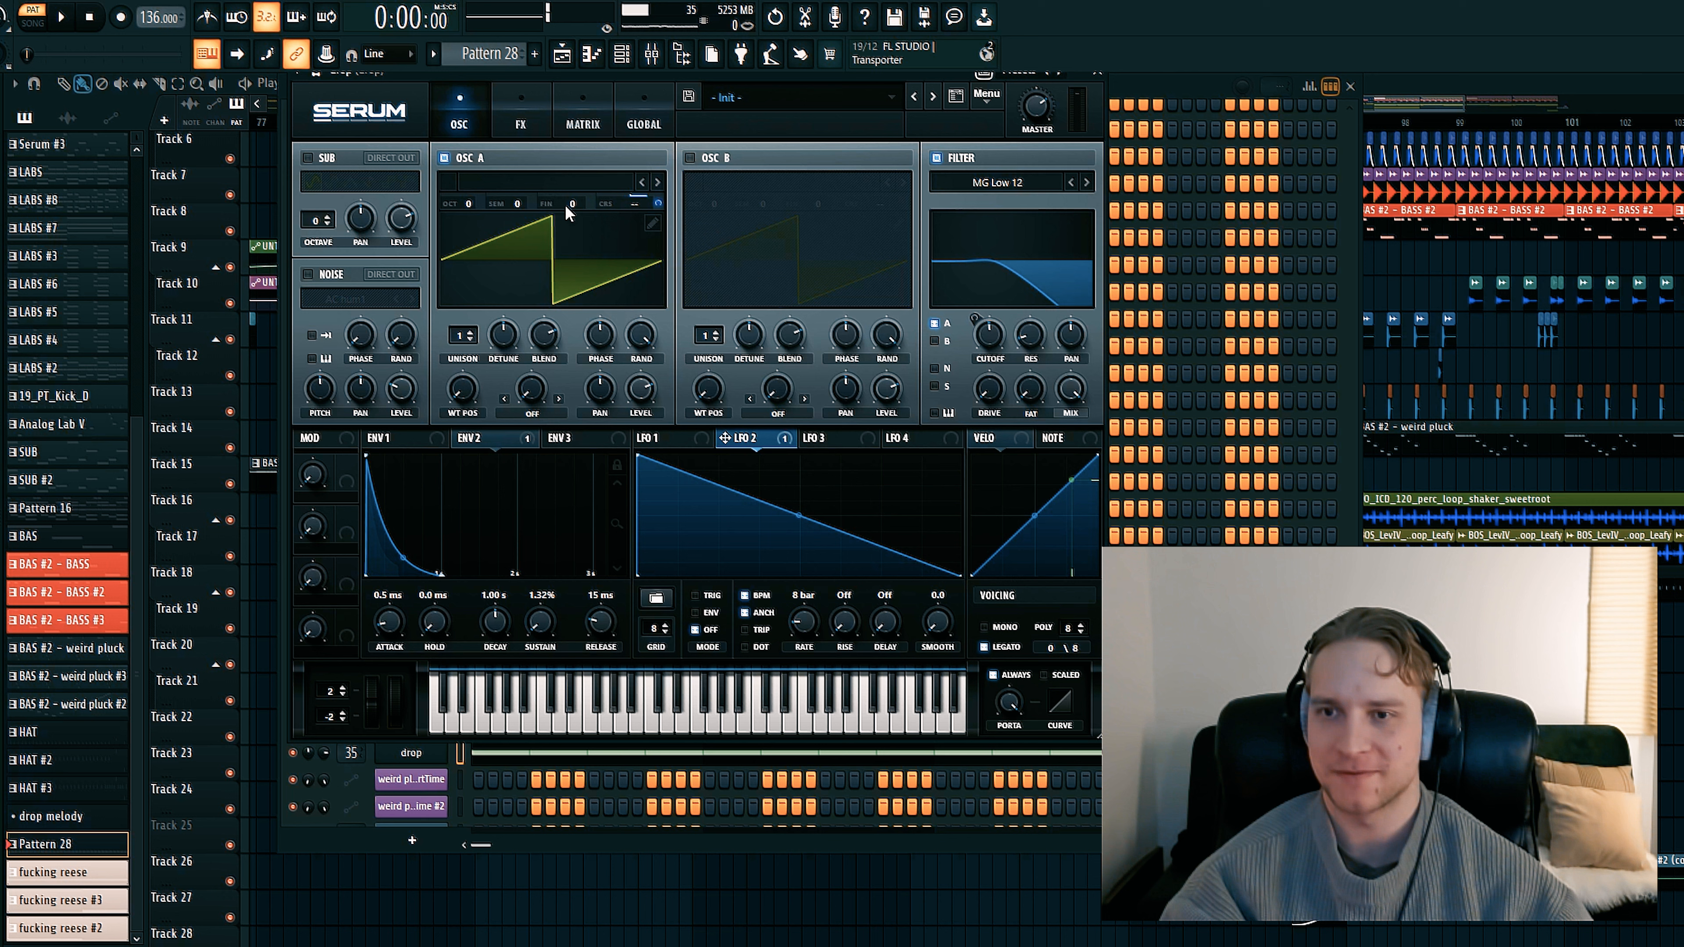
Play the build-up from bar 81 in song mode, follow its layers across the tracks into the drop at bar 89, and stop
left_click(62, 17)
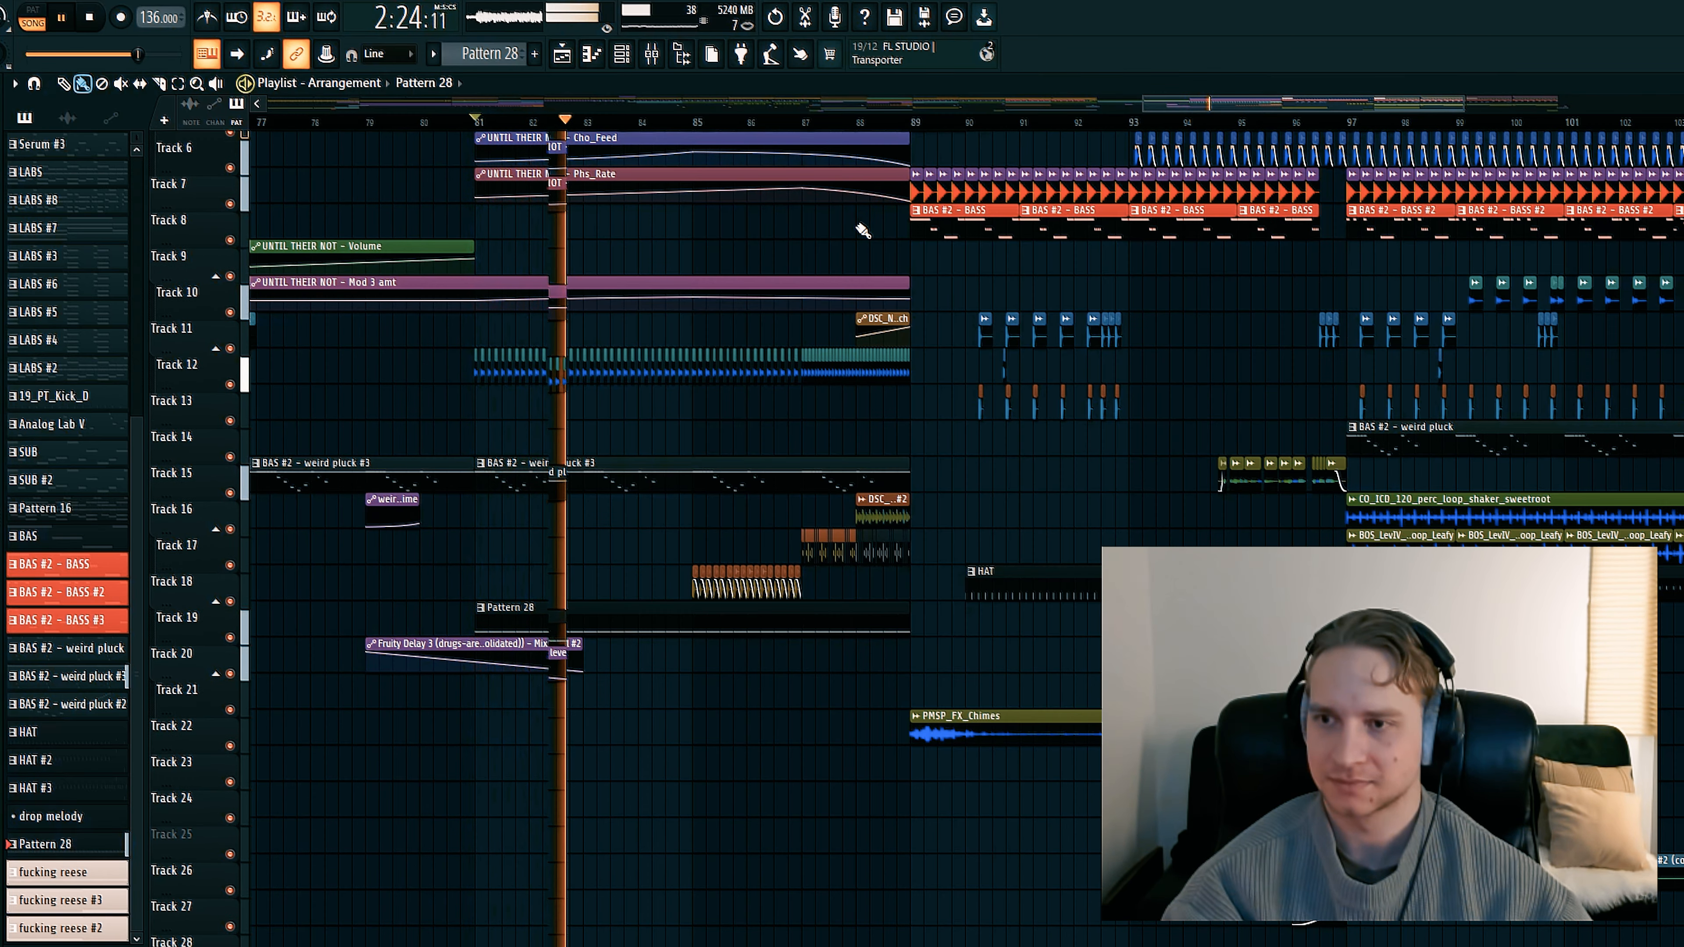
scroll(915, 133, "up", 2)
scroll(915, 133, "up", 3)
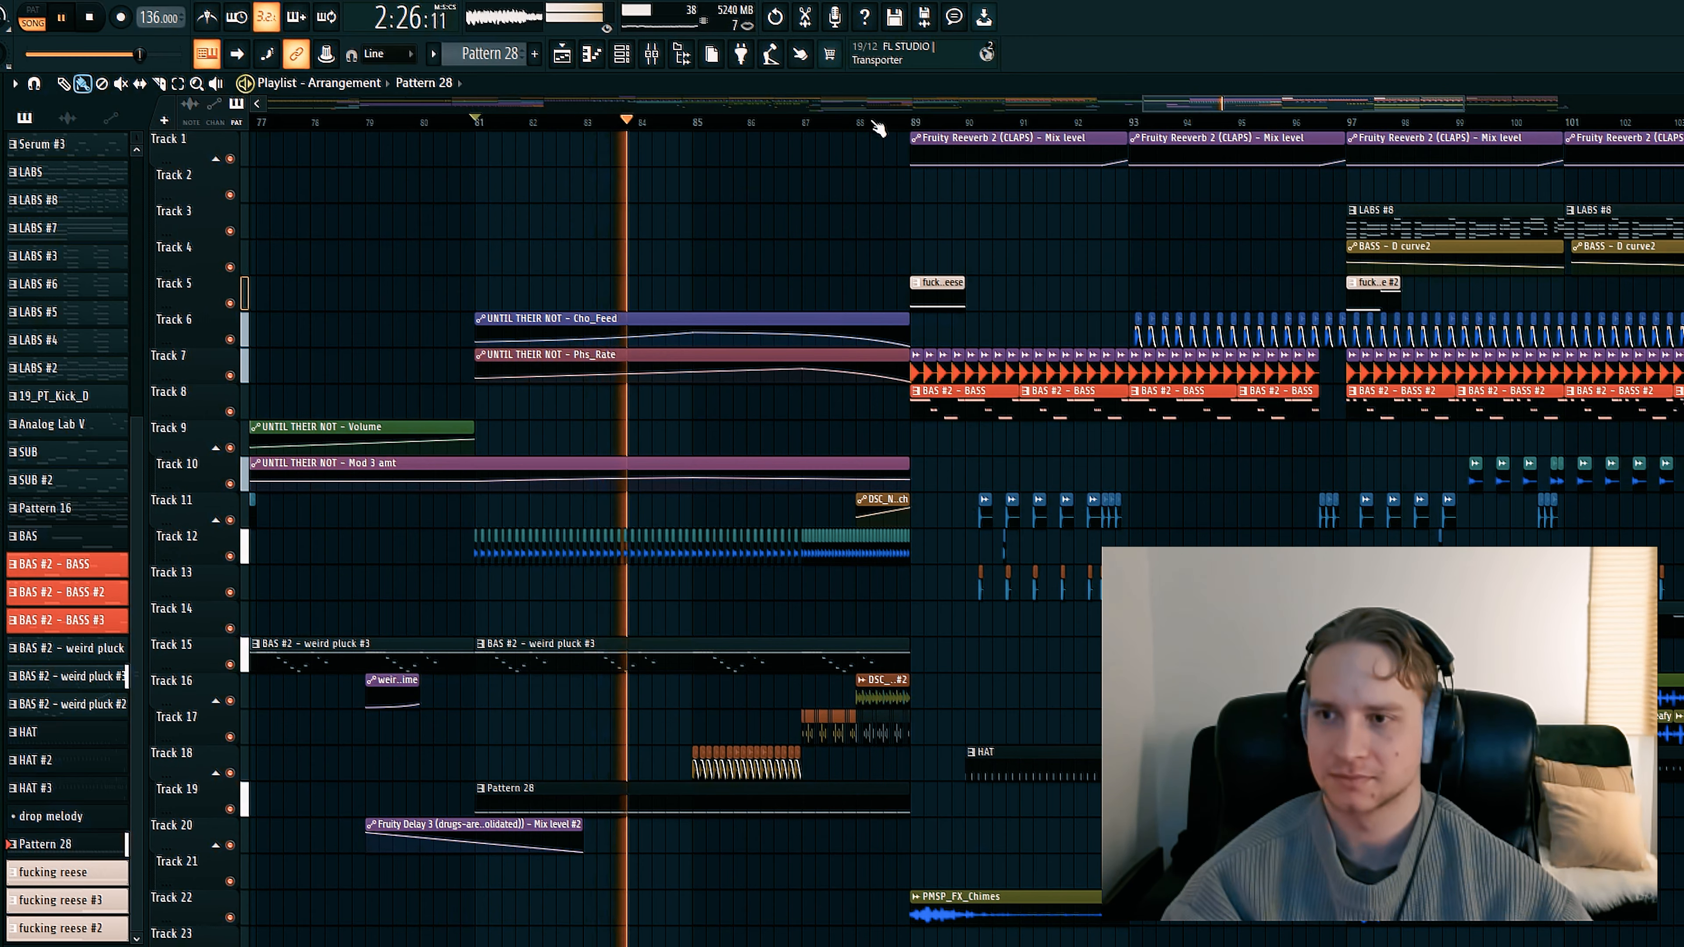
scroll(885, 135, "up", 2, "ctrl")
scroll(883, 135, "down", 3, "ctrl")
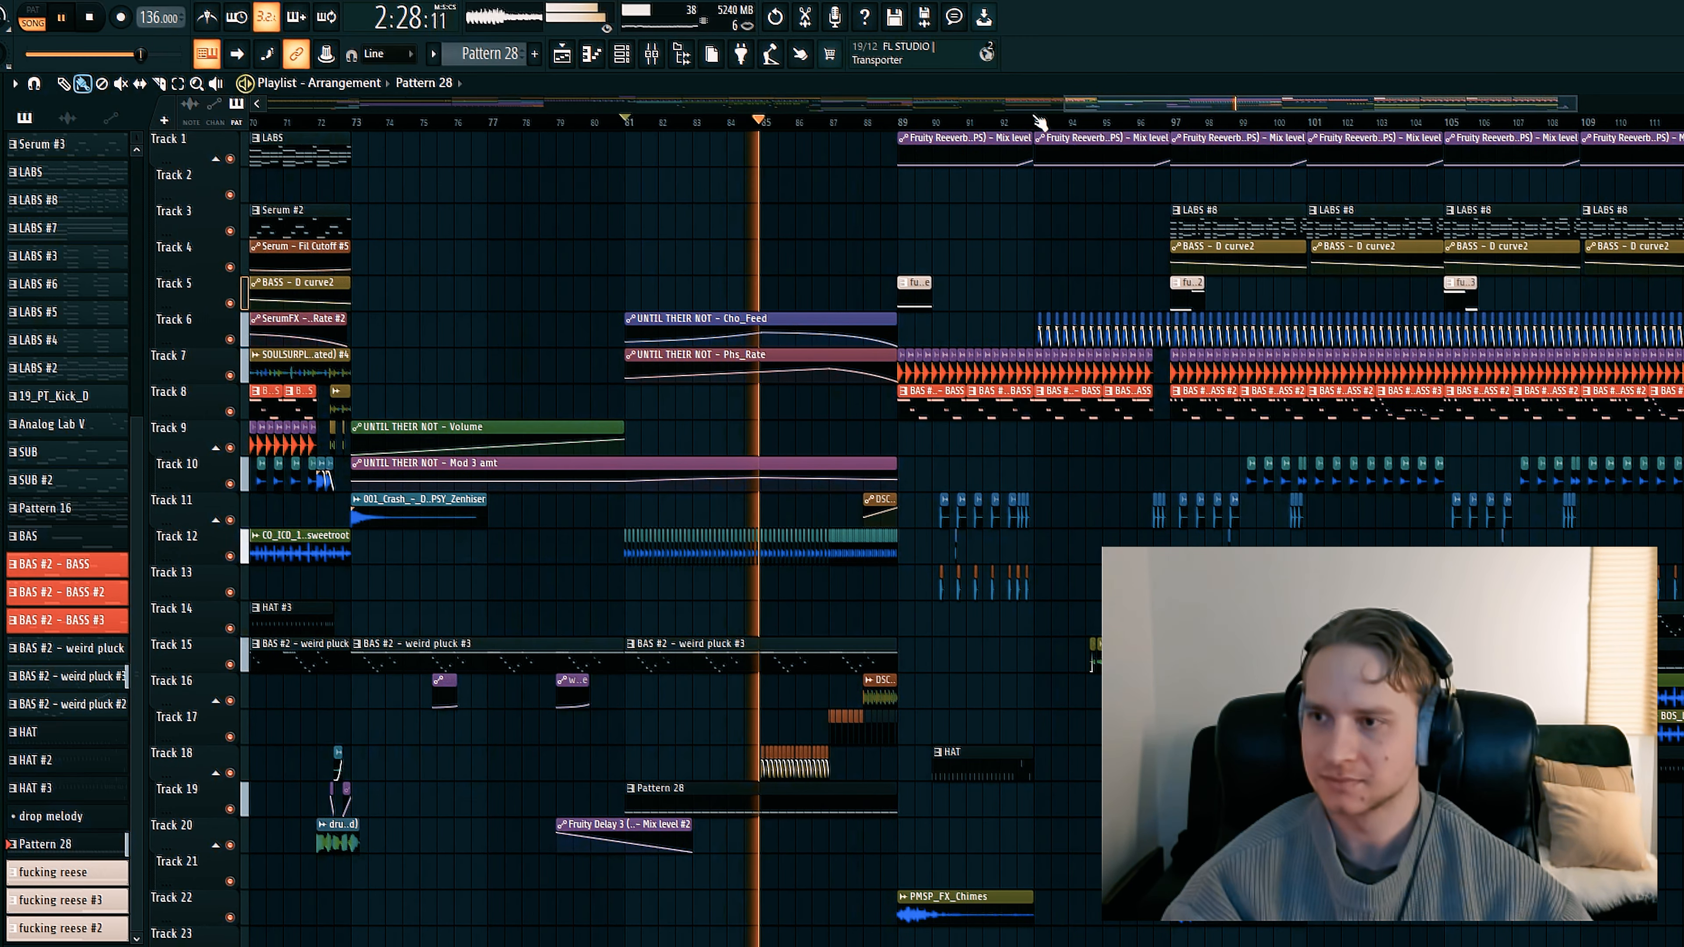
left_click_drag(1110, 100, 1193, 98)
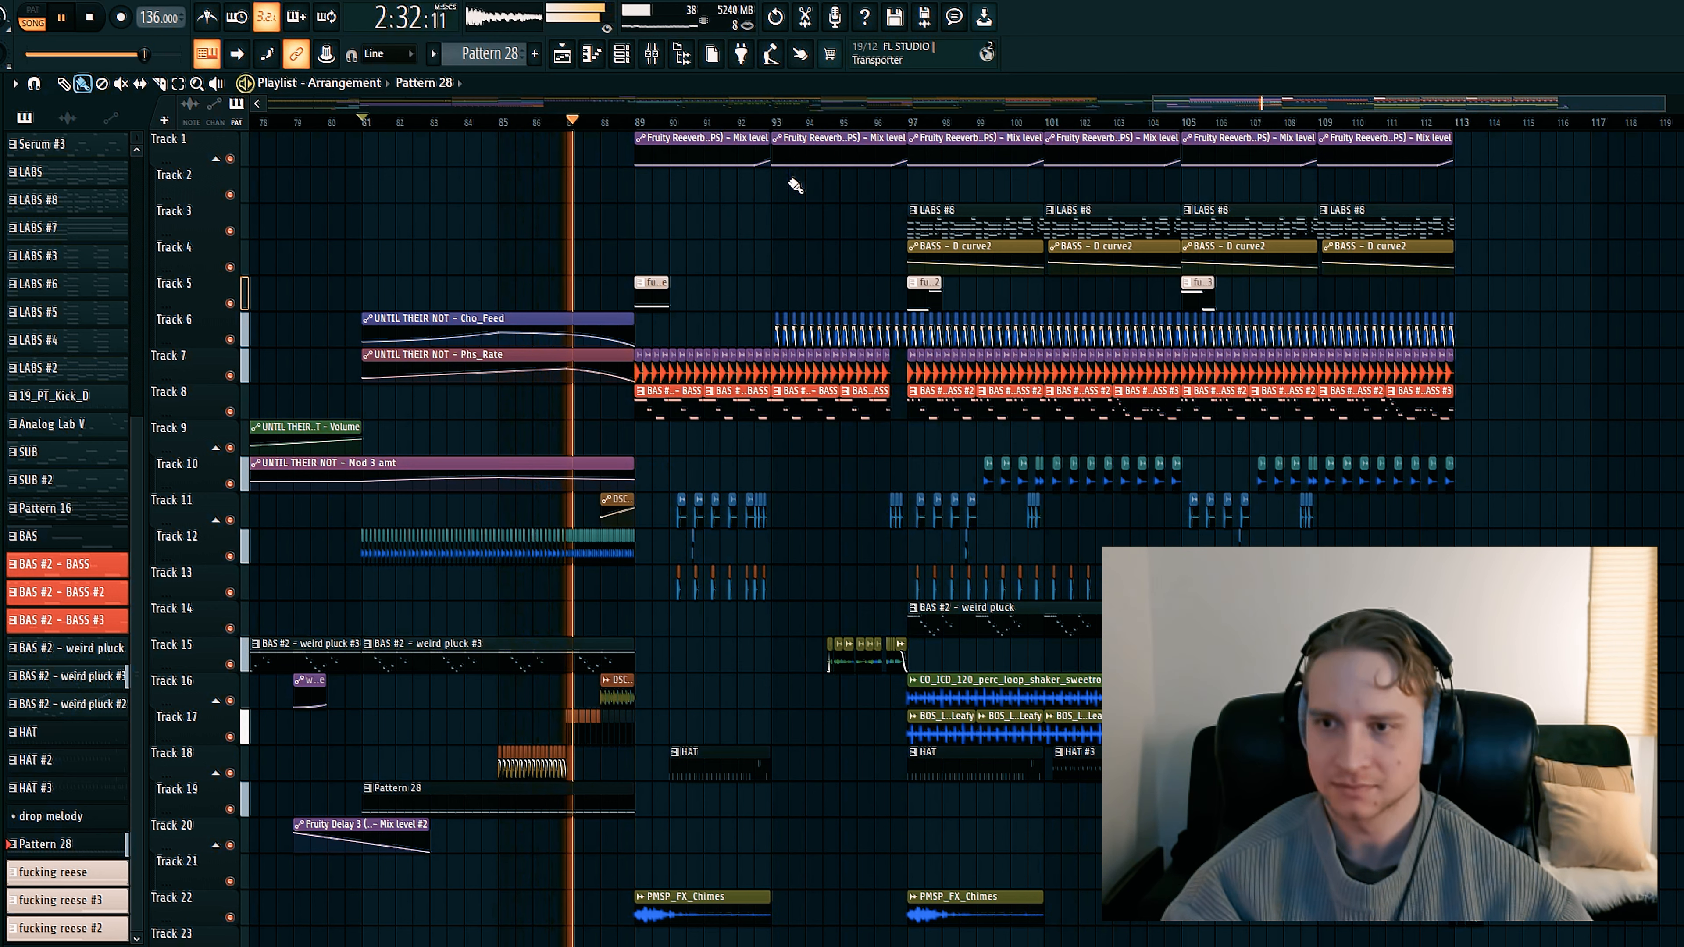
scroll(784, 212, "down", 5)
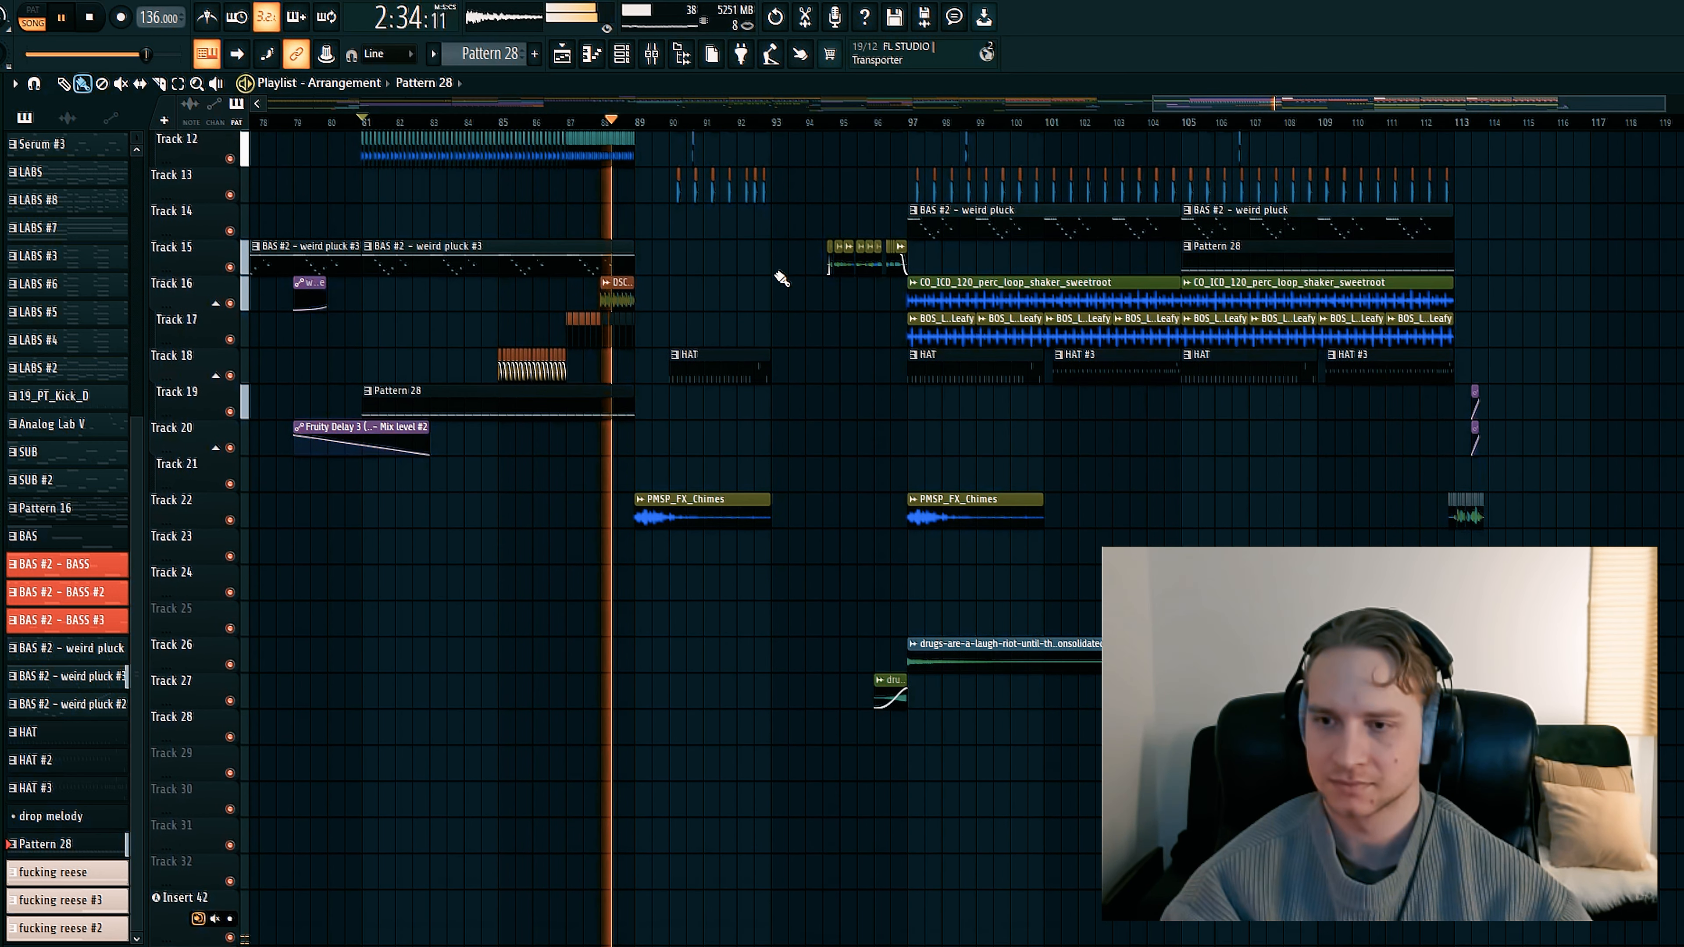
scroll(742, 584, "up", 4)
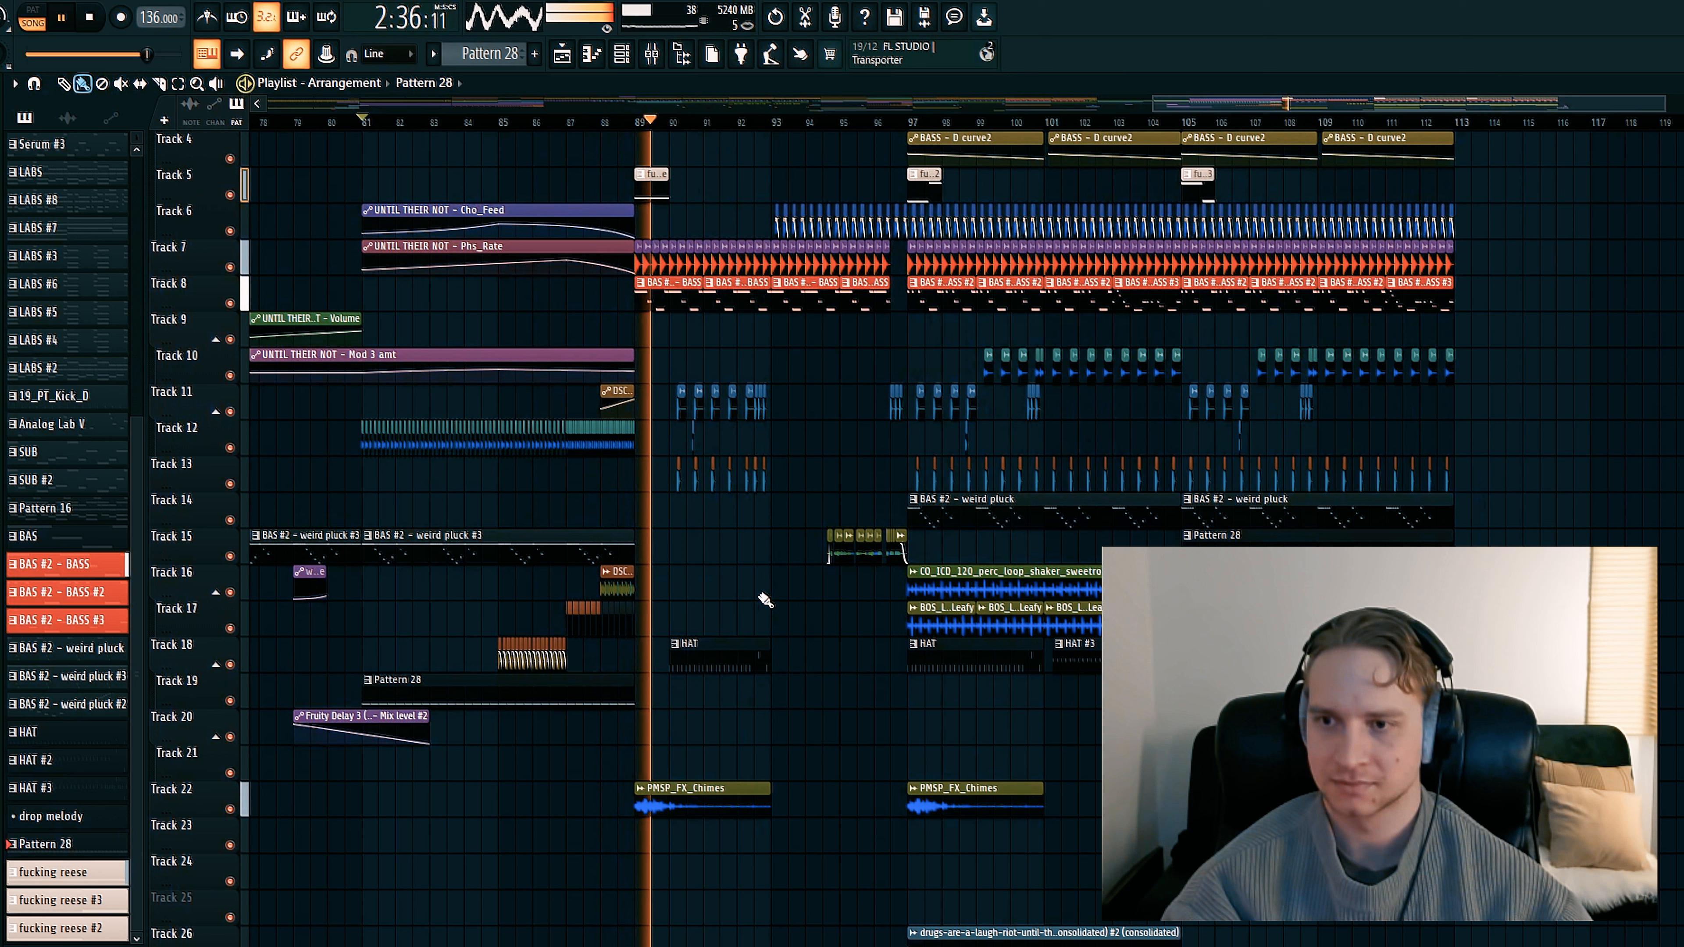
scroll(829, 519, "up", 2)
key("space")
Open the FOKING REESE Serum instrument from the fucking reese clip on Track 5, and play its pattern alone in pattern mode
left_click(657, 283)
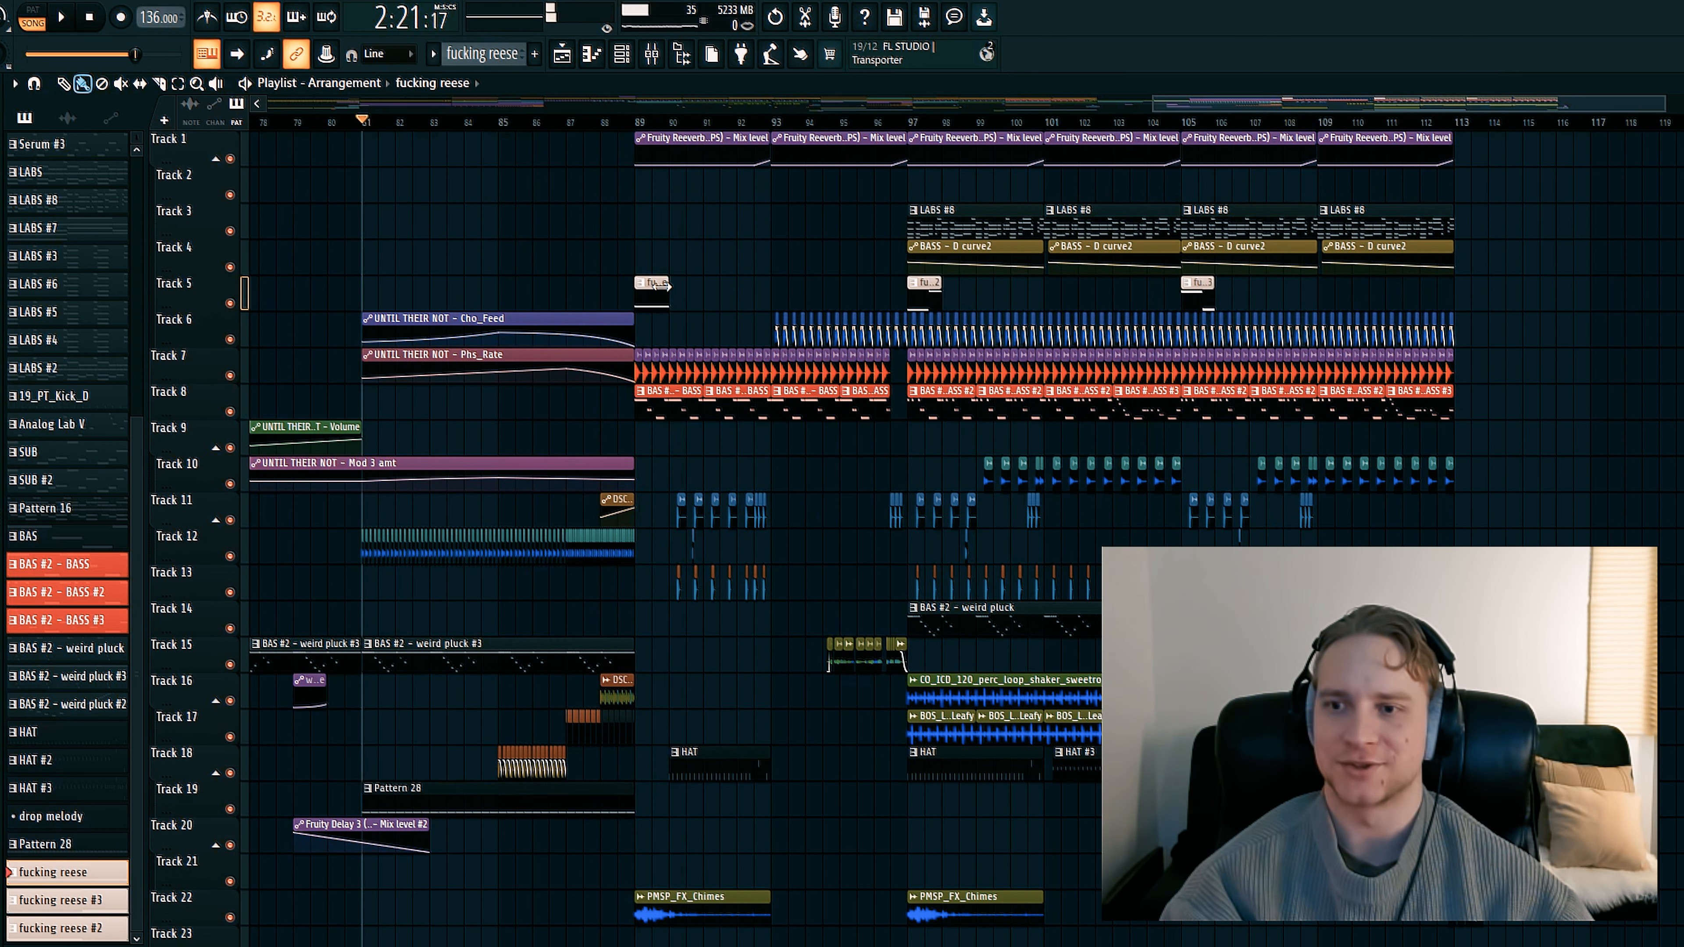
left_click(624, 55)
left_click(416, 837)
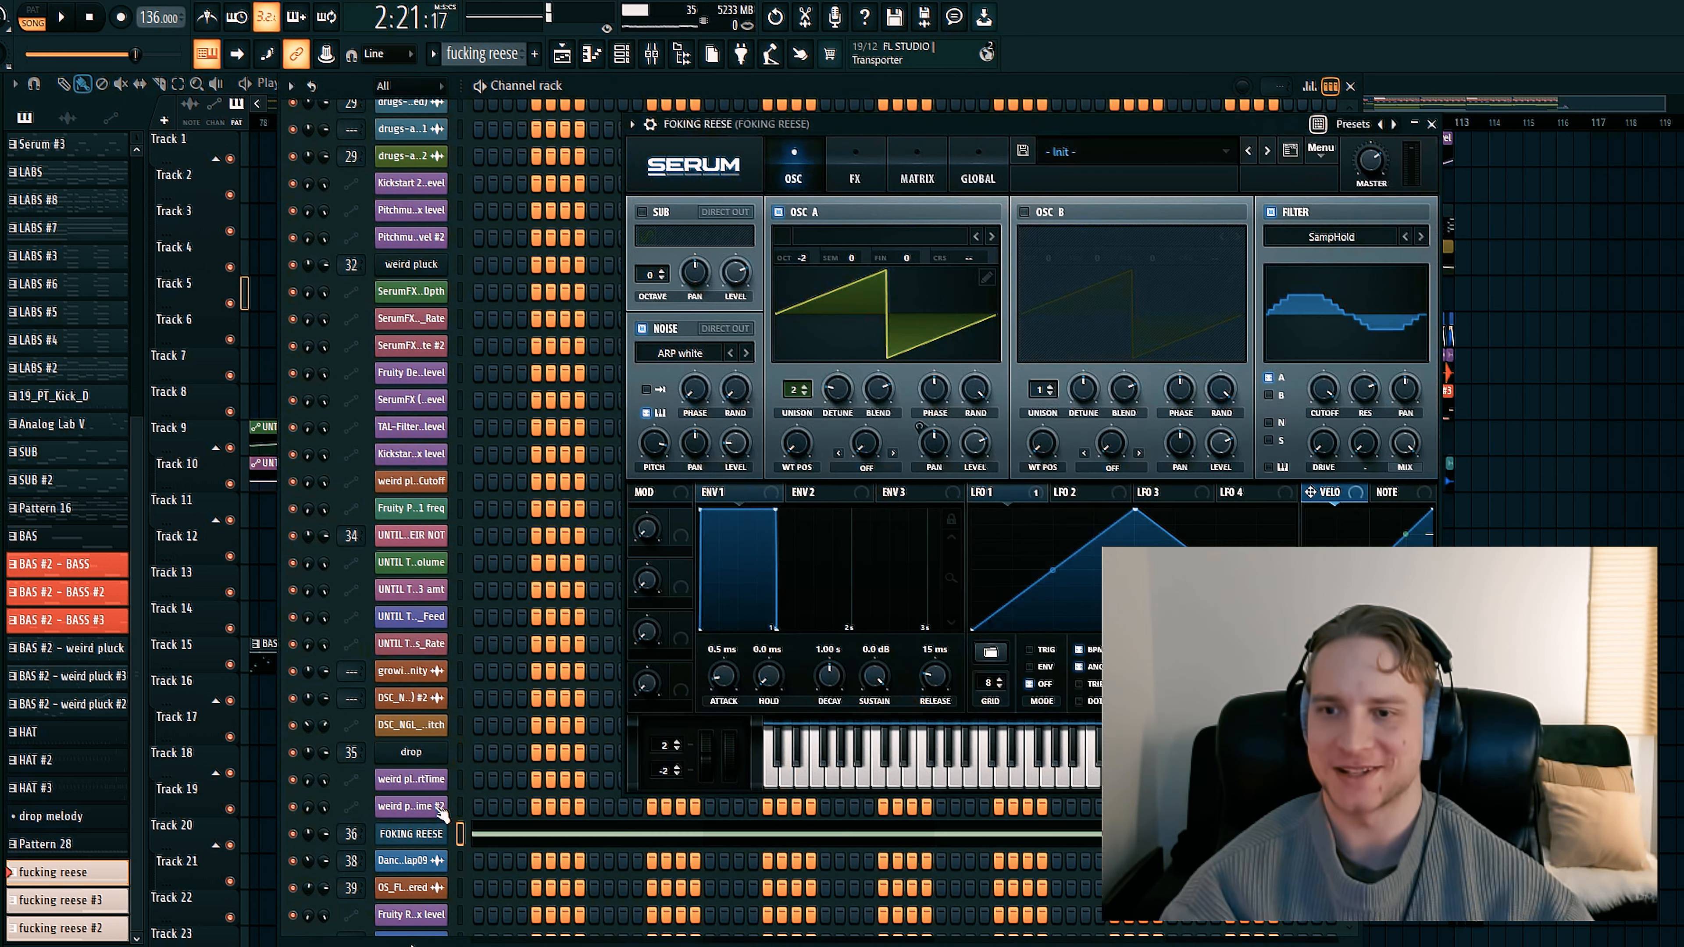
left_click_drag(995, 124, 779, 125)
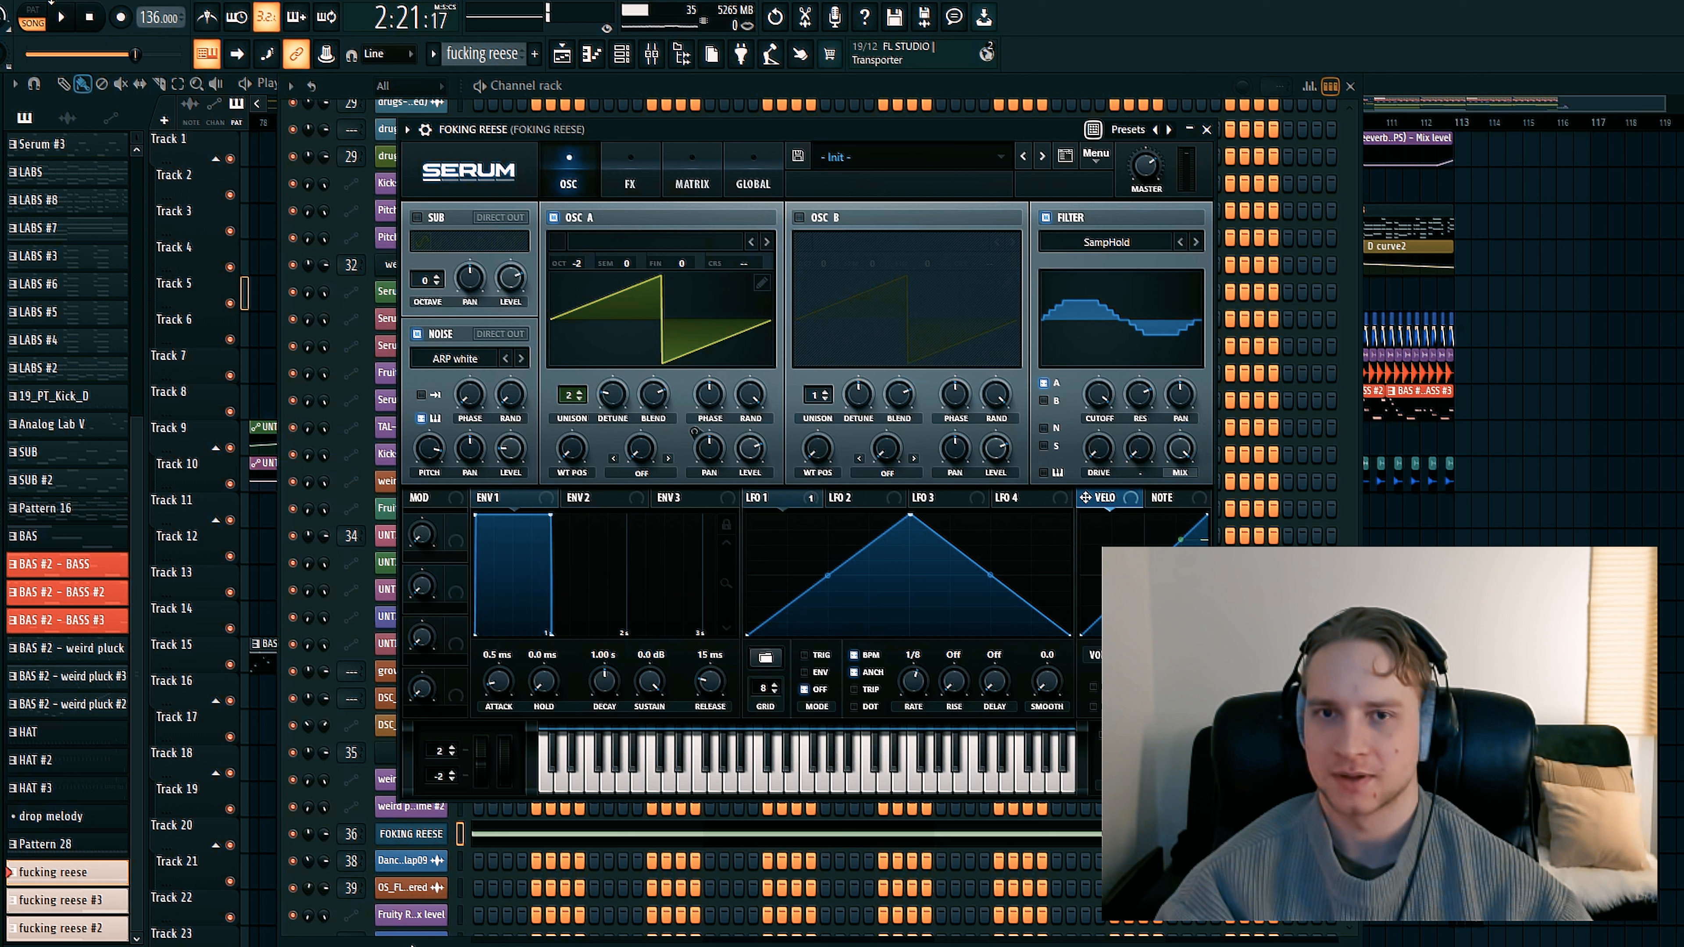
left_click(32, 9)
left_click(63, 16)
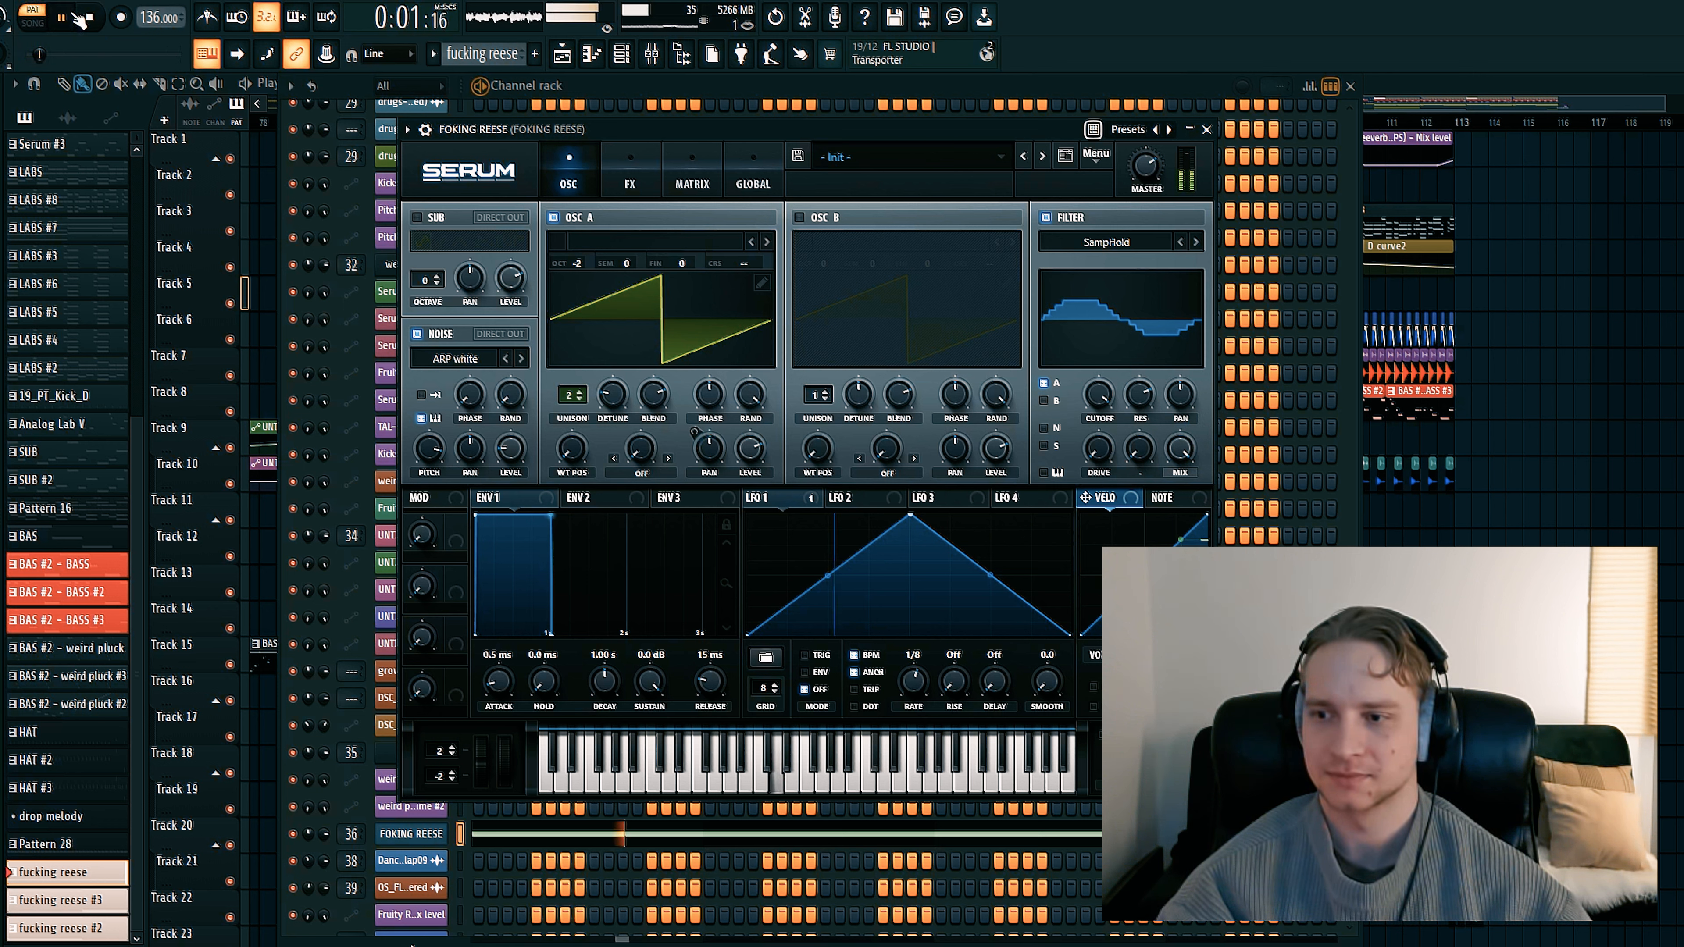
key("space")
Examine FOKING REESE's LFO 1 modulation and its distortion and filter effects, and return to the oscillator view
mouse_move(777, 491)
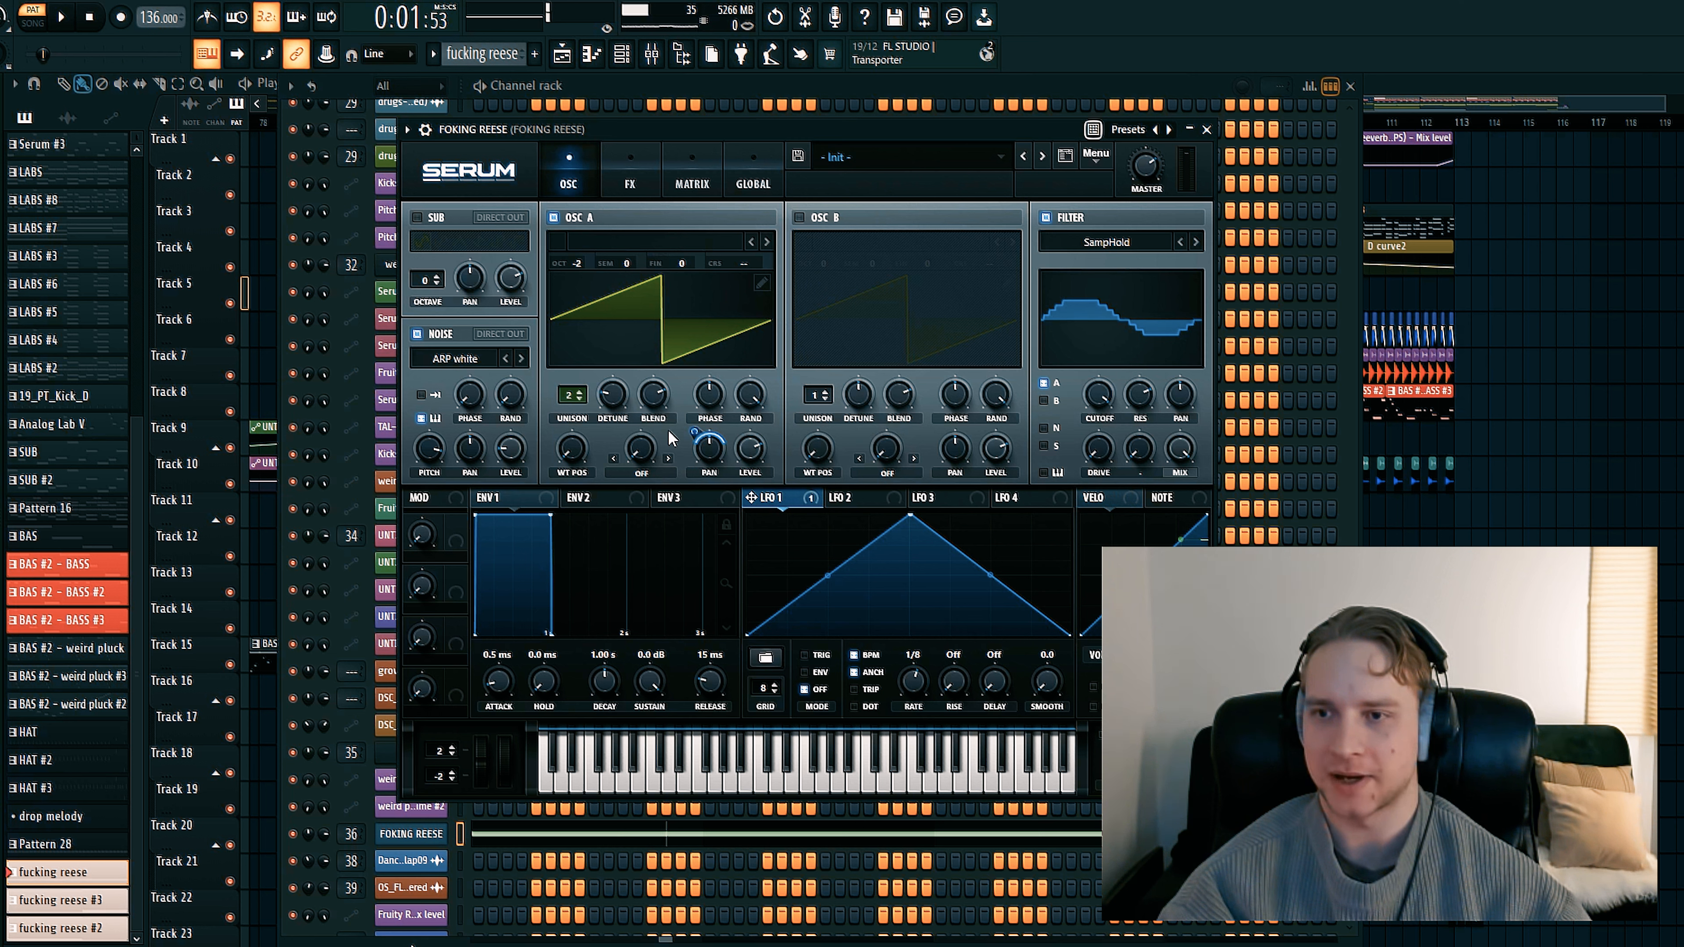
left_click(629, 183)
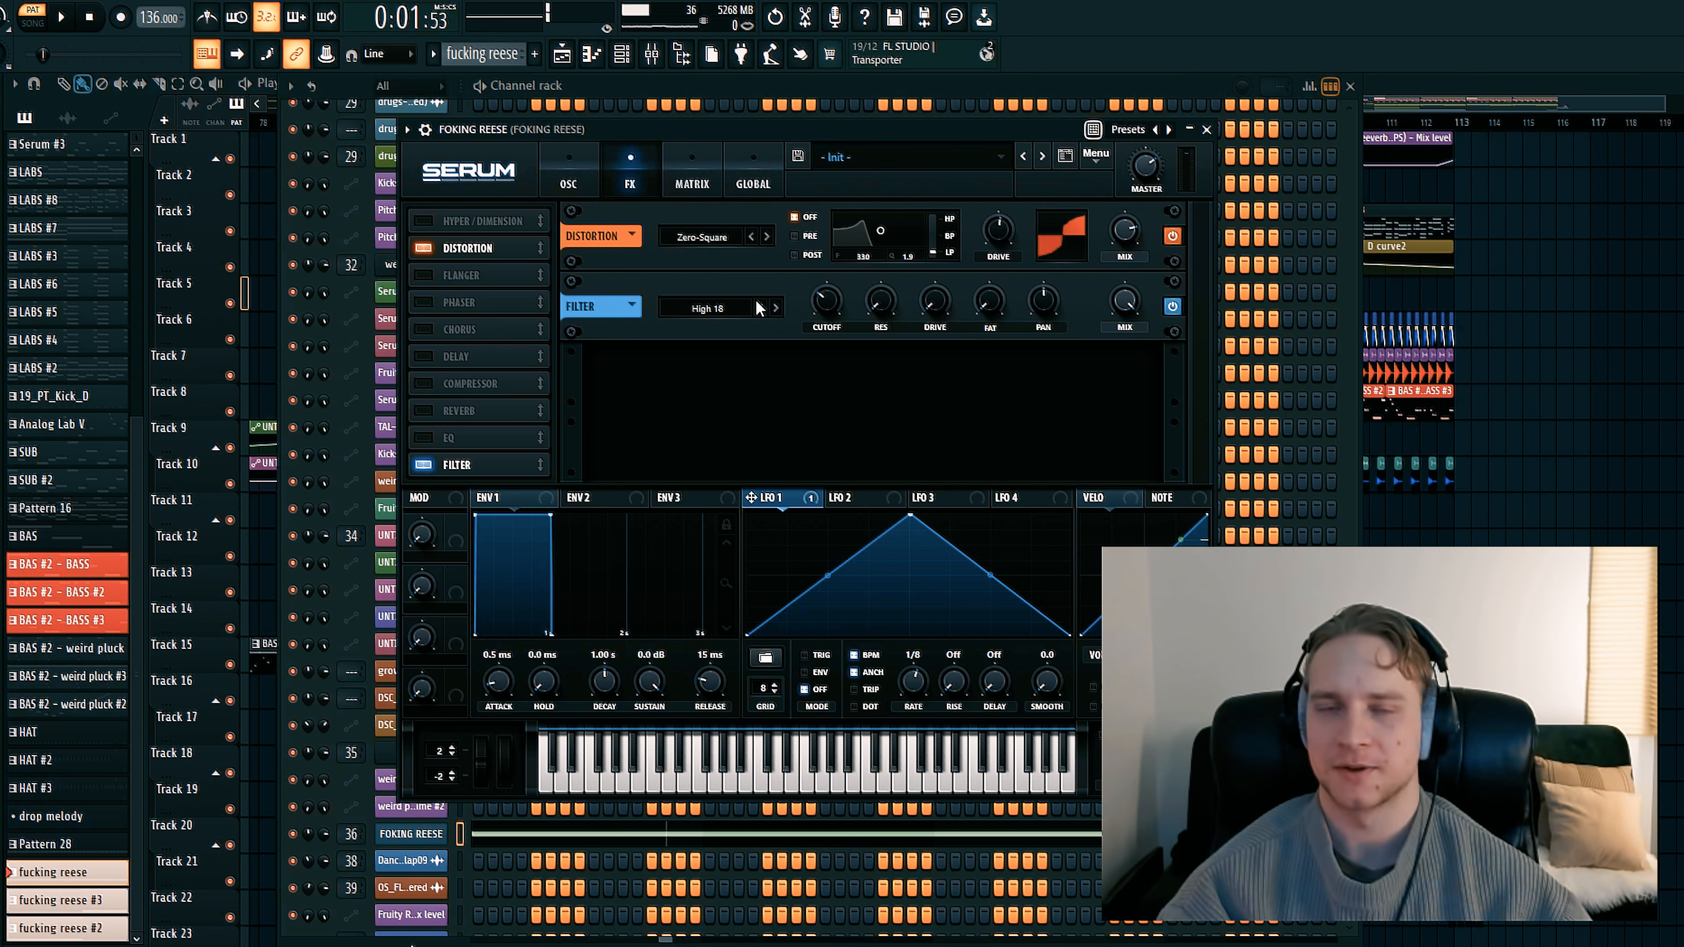
left_click(582, 190)
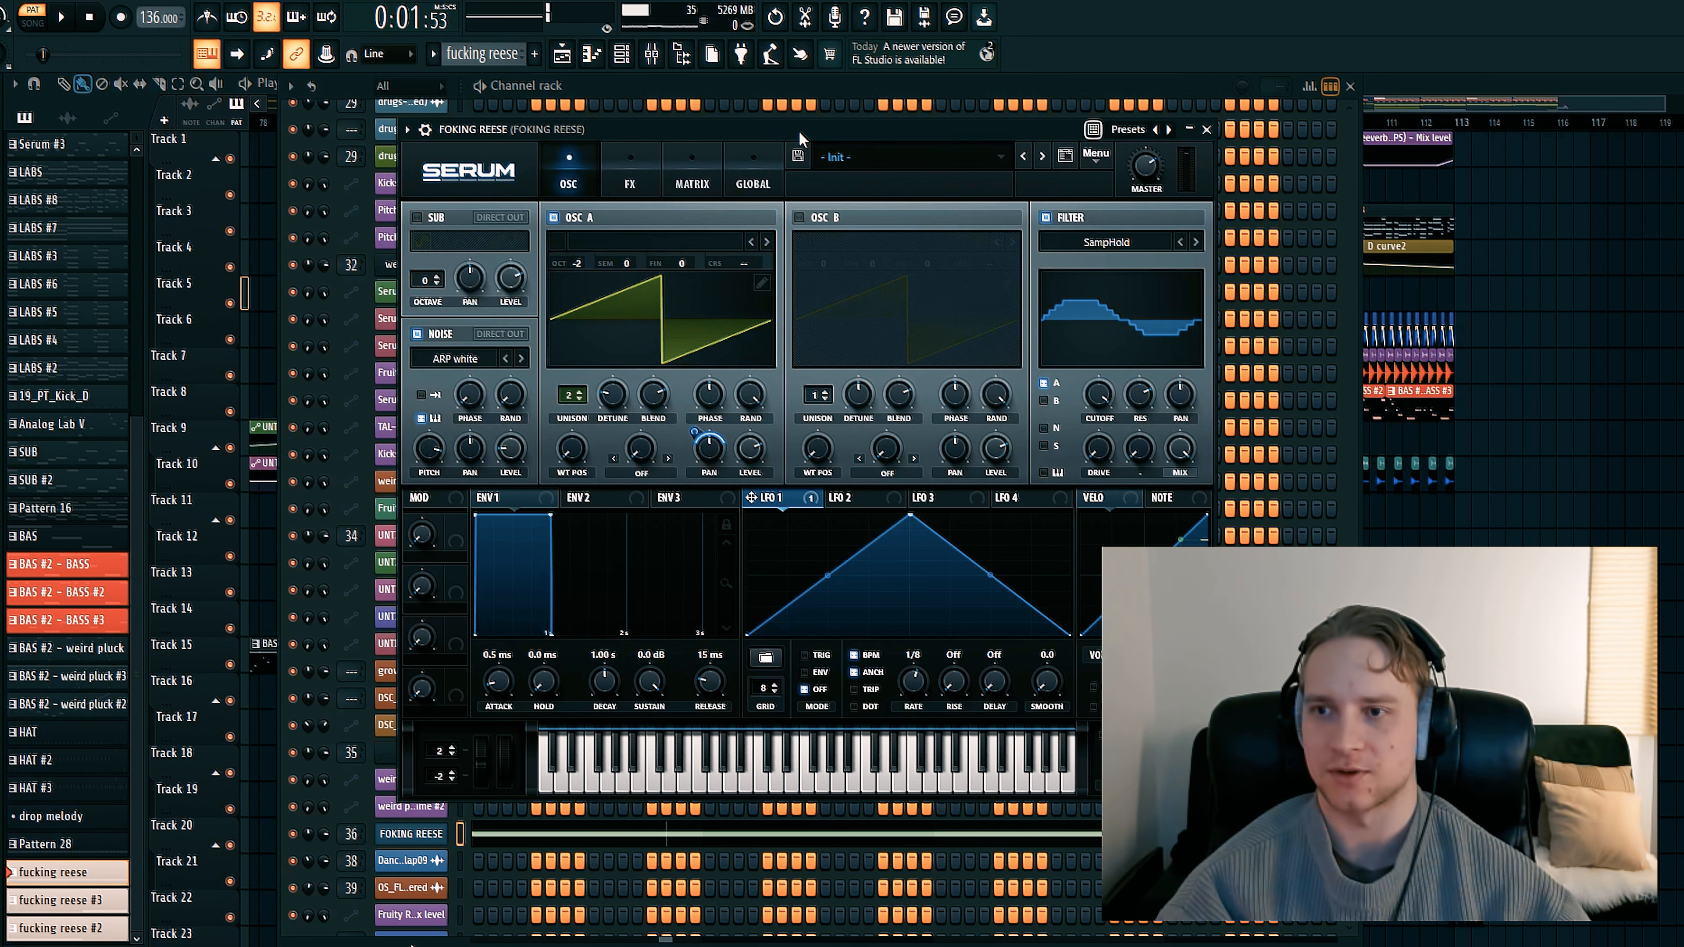
left_click_drag(799, 130, 903, 112)
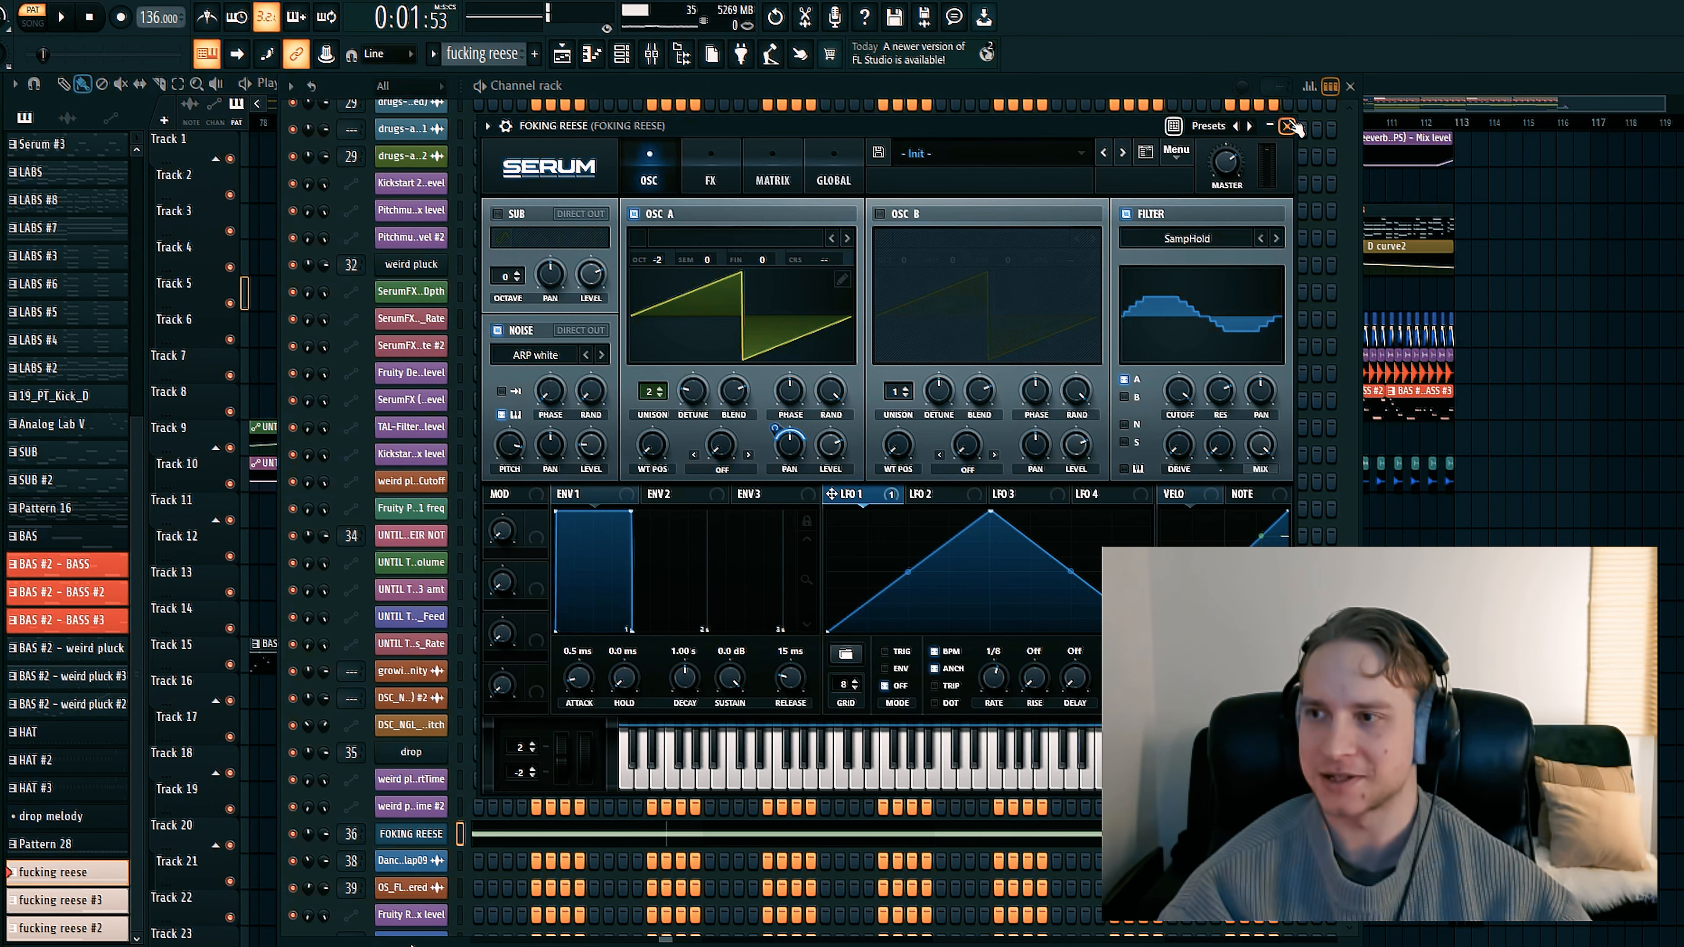
Replay the fucking reese pattern on its own, and close the instrument and channel rack
key("space")
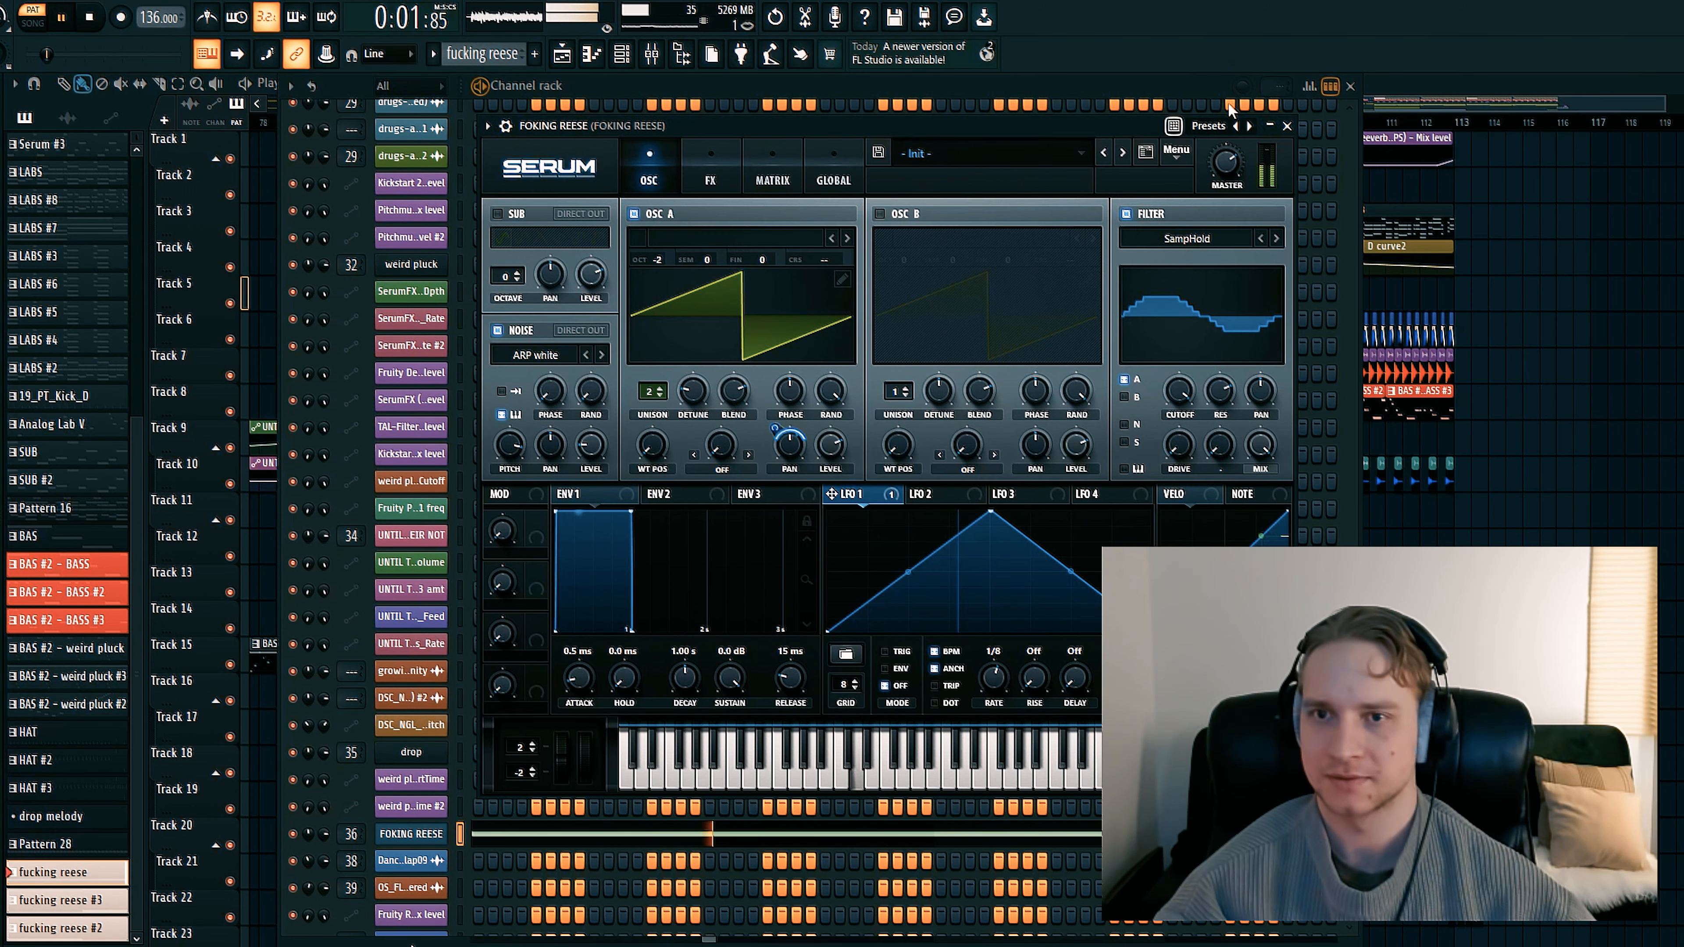
left_click(1286, 126)
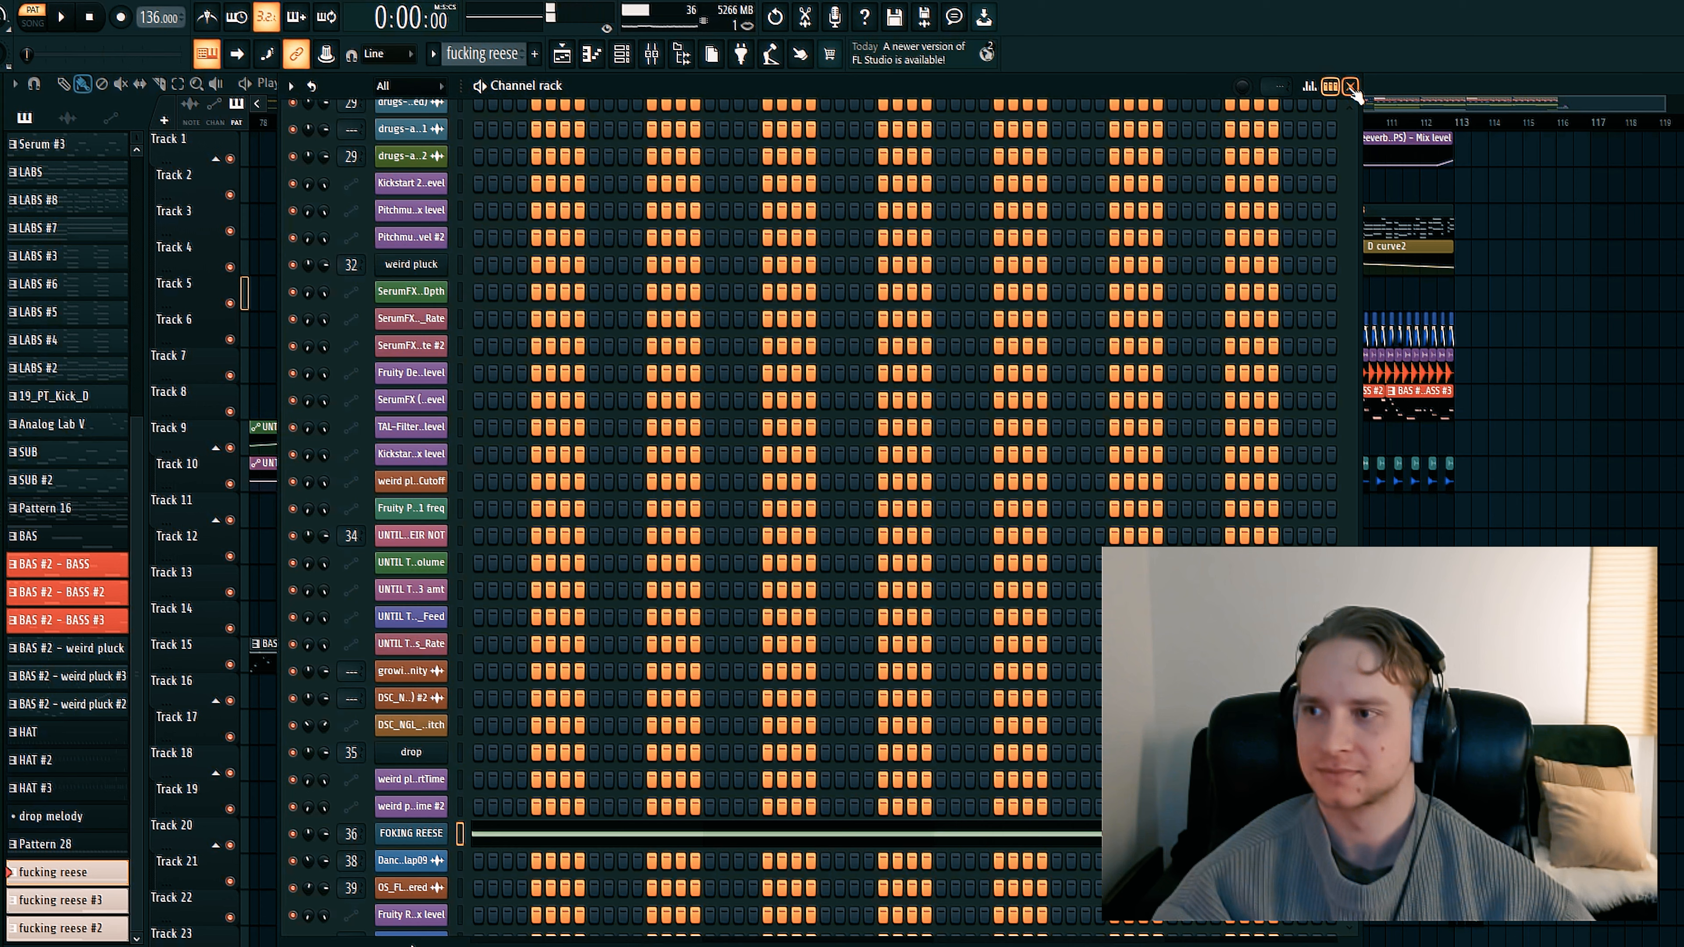
left_click(1350, 86)
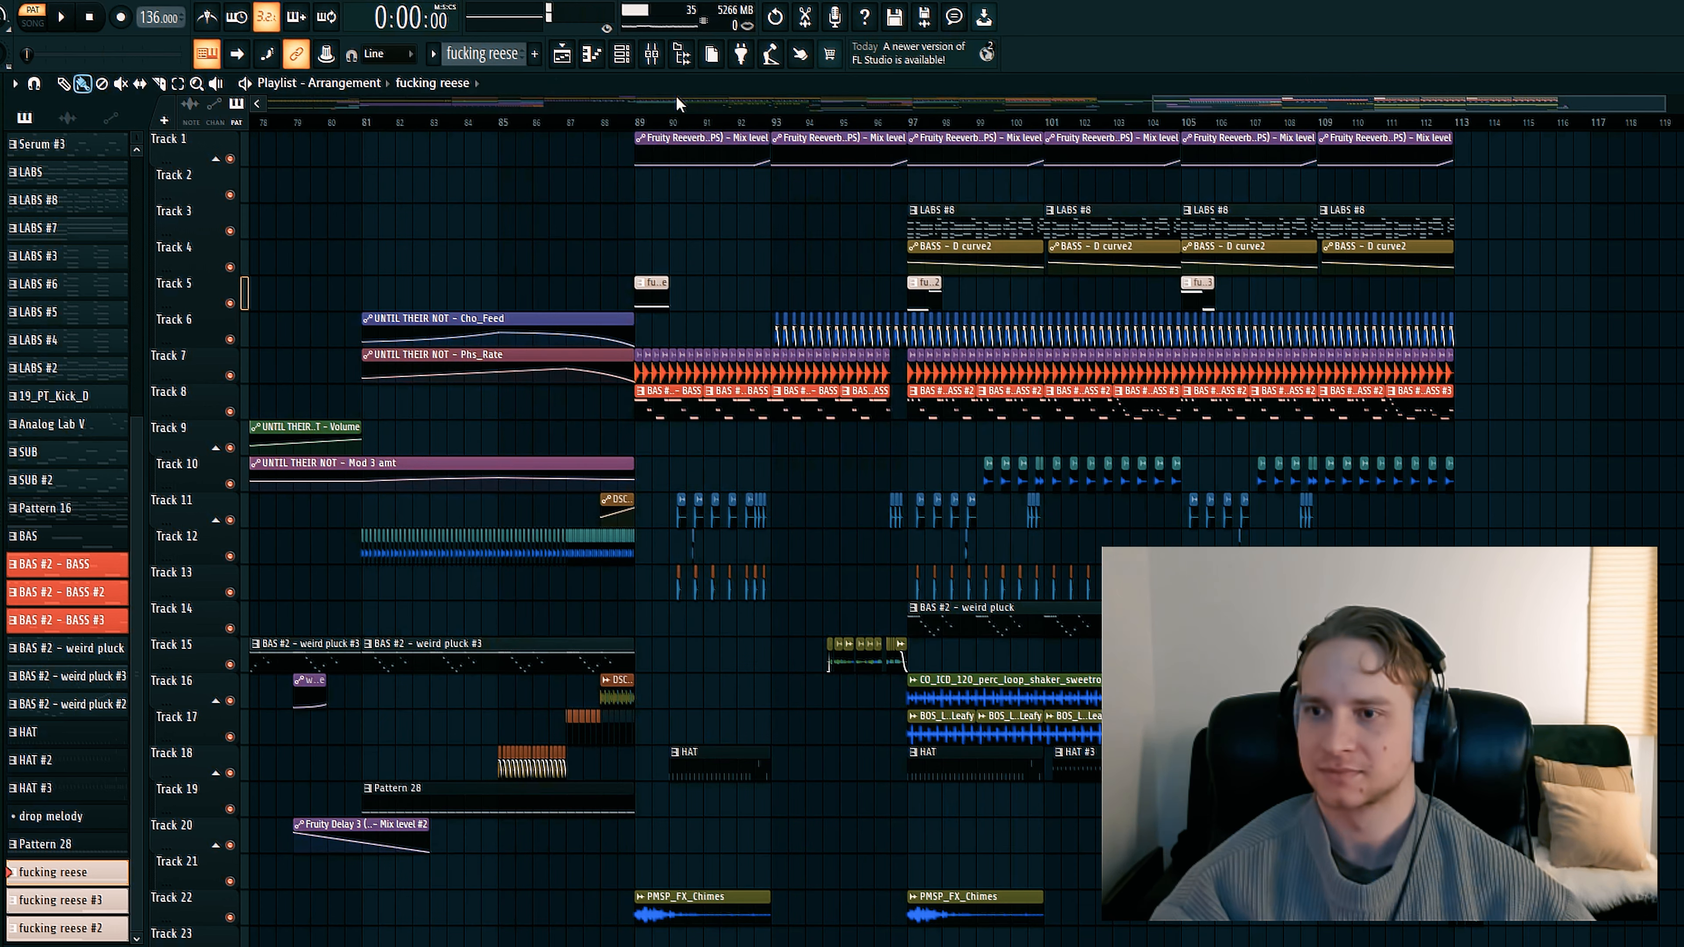
Play the drop from bar 89 in song mode and follow its kick, bass, clap, hat and percussion layers past bar 97 to bar 101
left_click(640, 123)
scroll(642, 124, "up", 2)
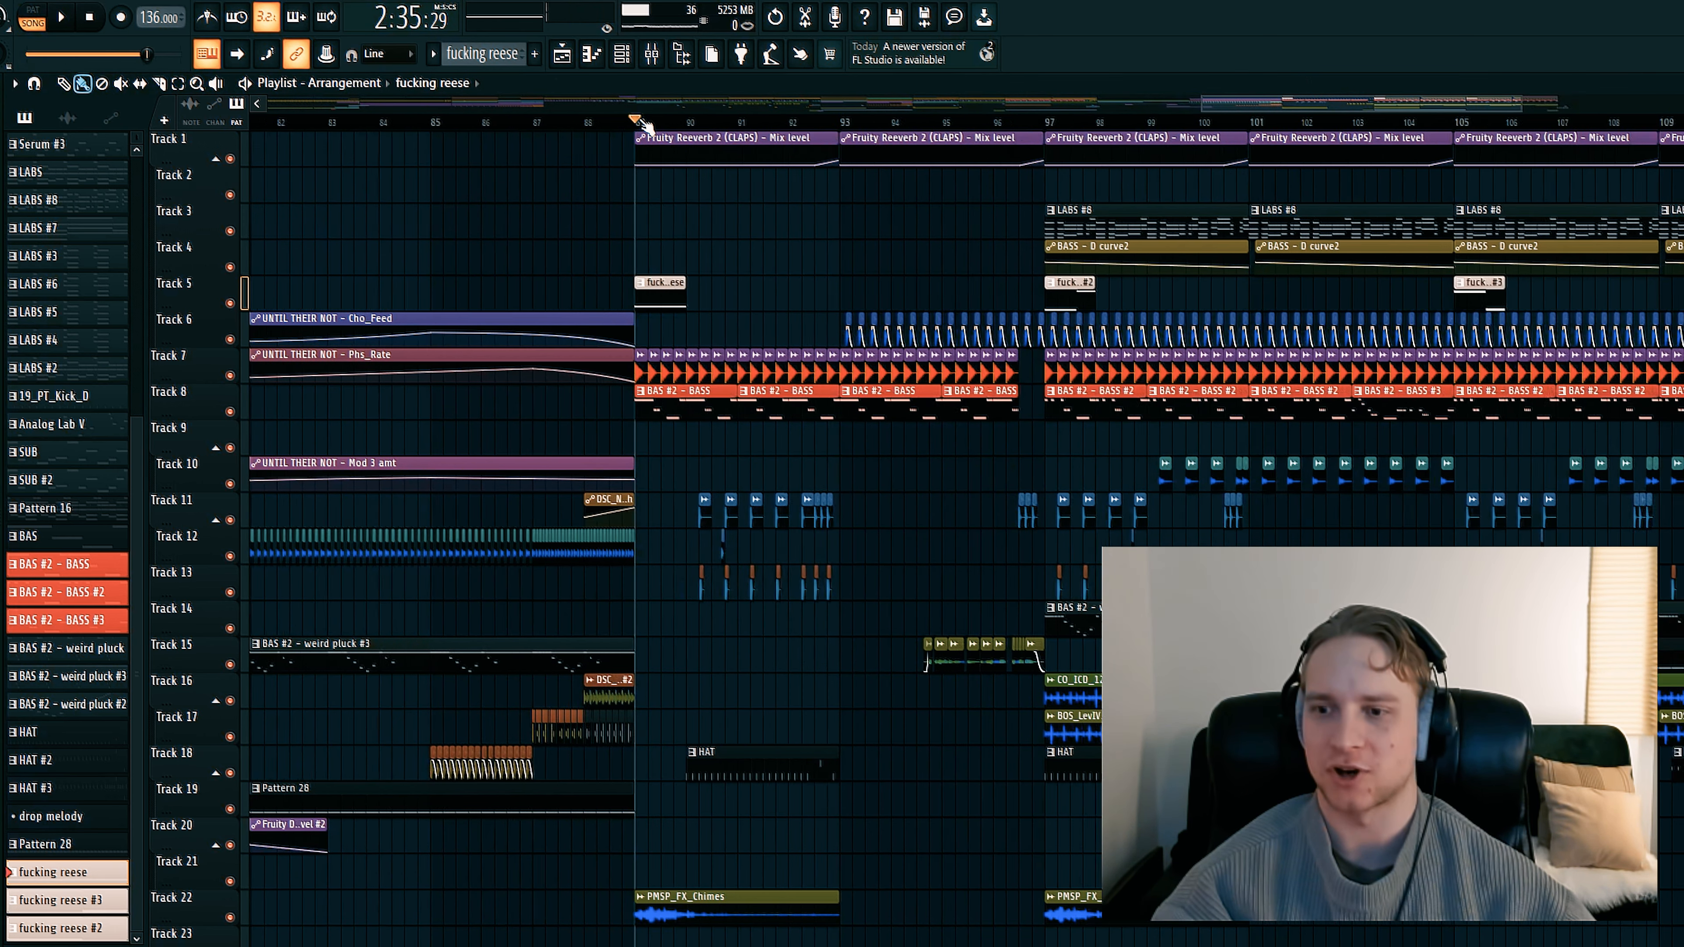
key("space")
scroll(646, 122, "up", 3)
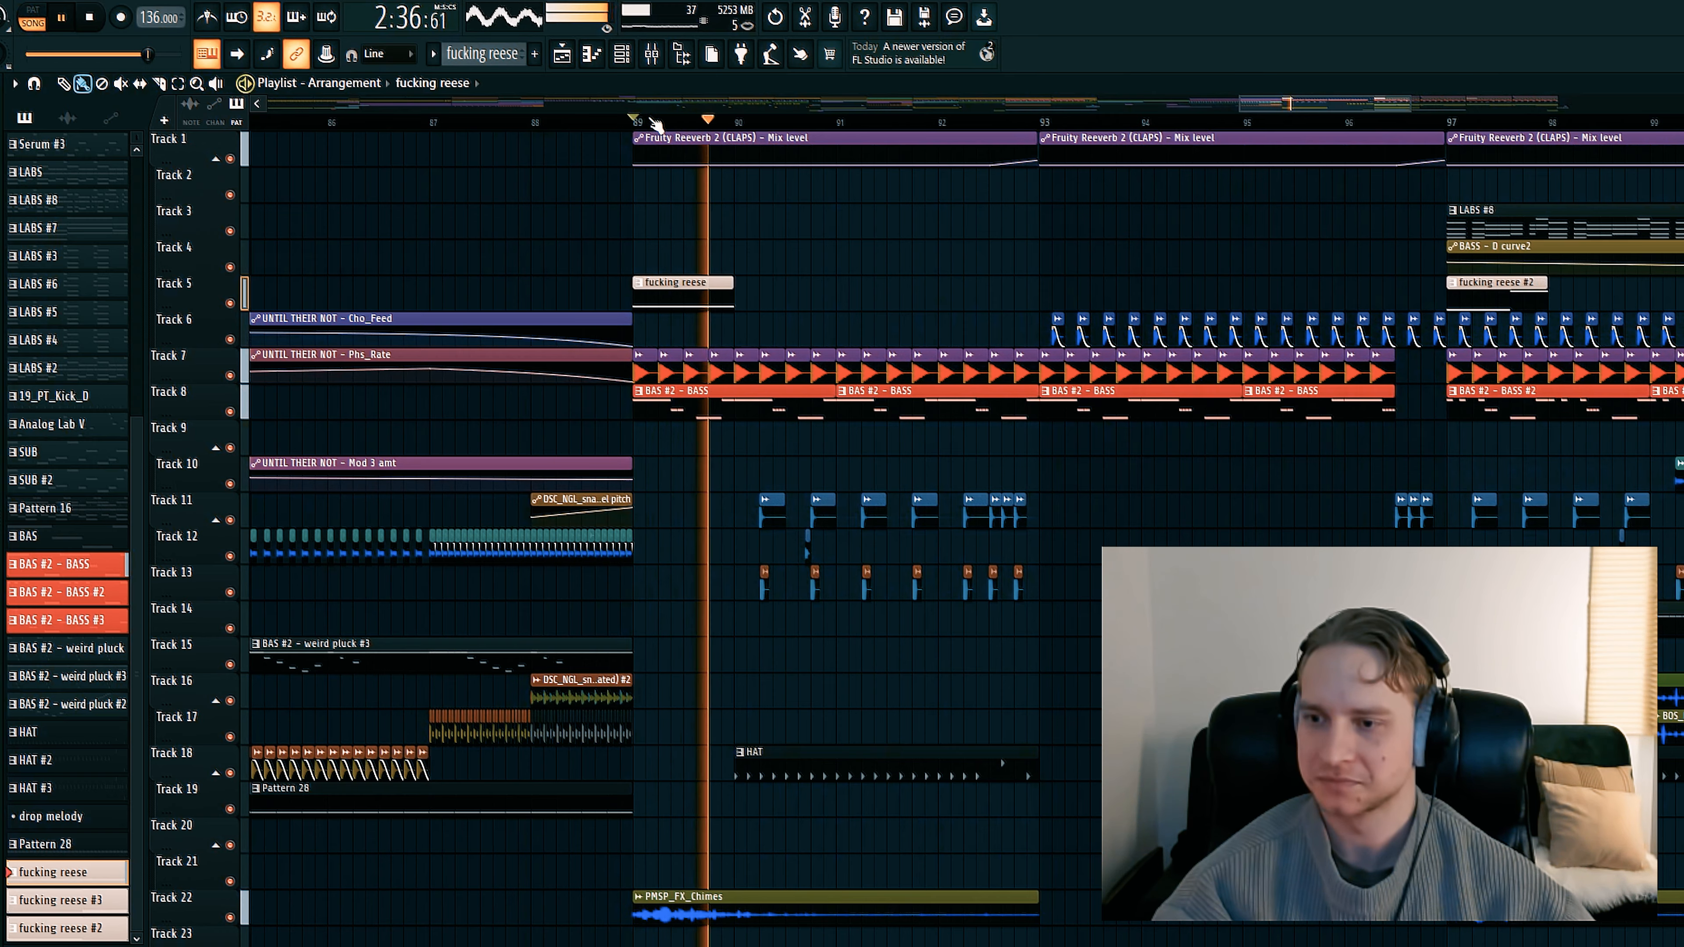
scroll(651, 124, "up", 2)
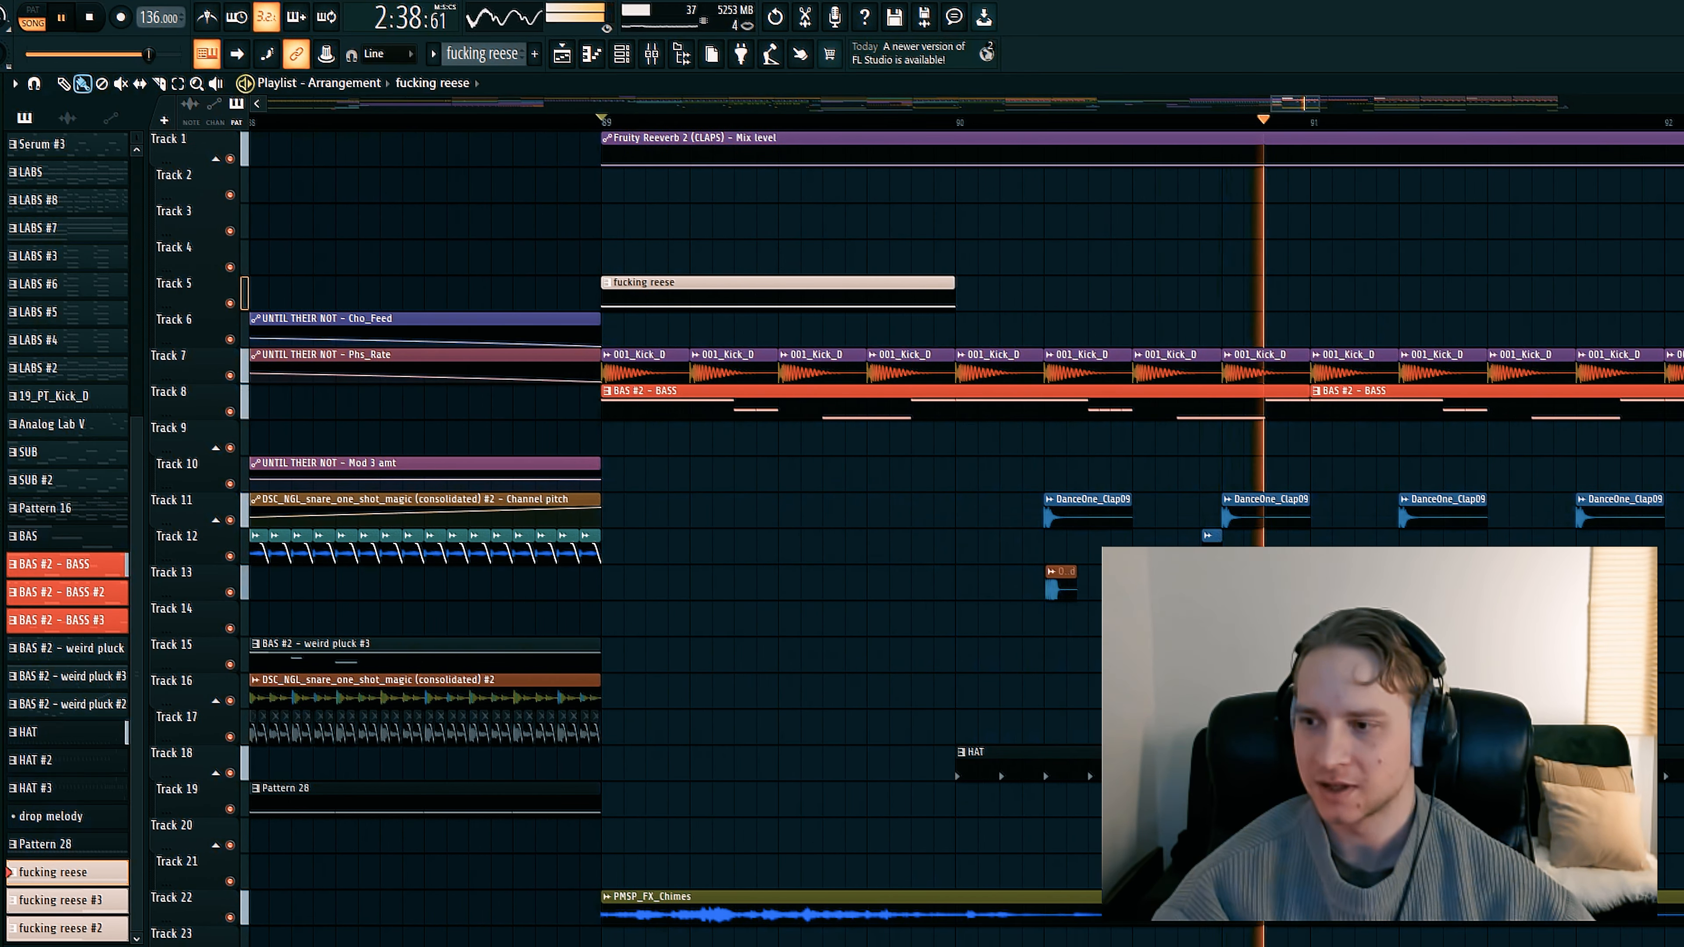
scroll(1069, 126, "down", 3)
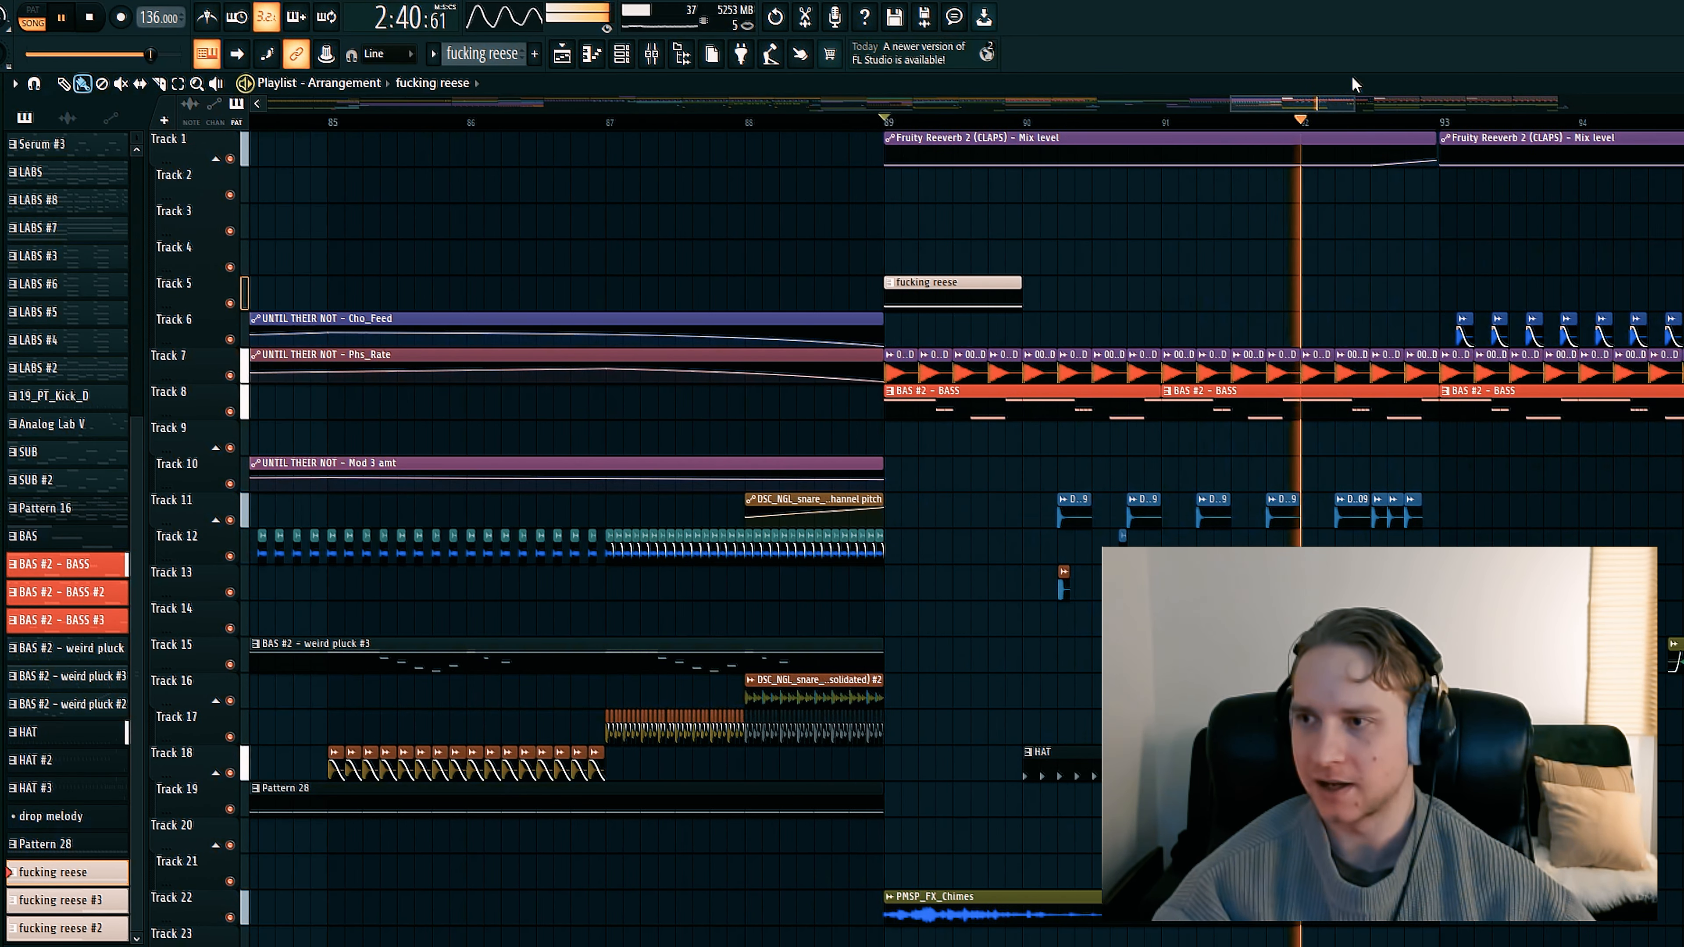
left_click_drag(1308, 107, 1386, 108)
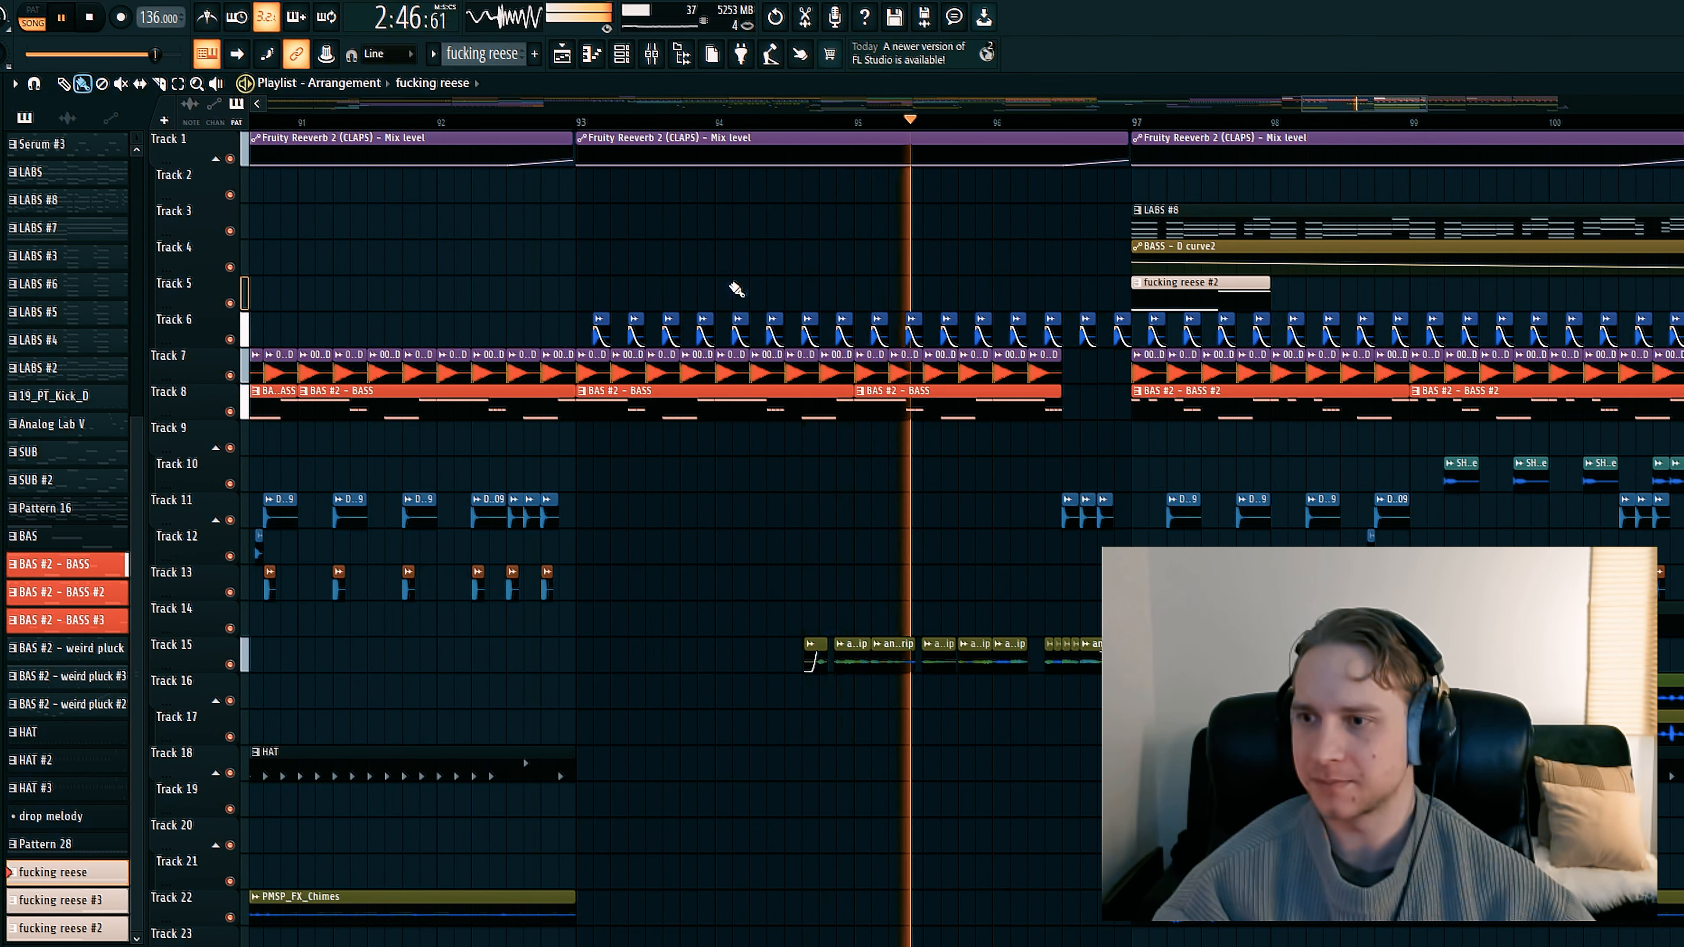
left_click_drag(1378, 109, 1412, 110)
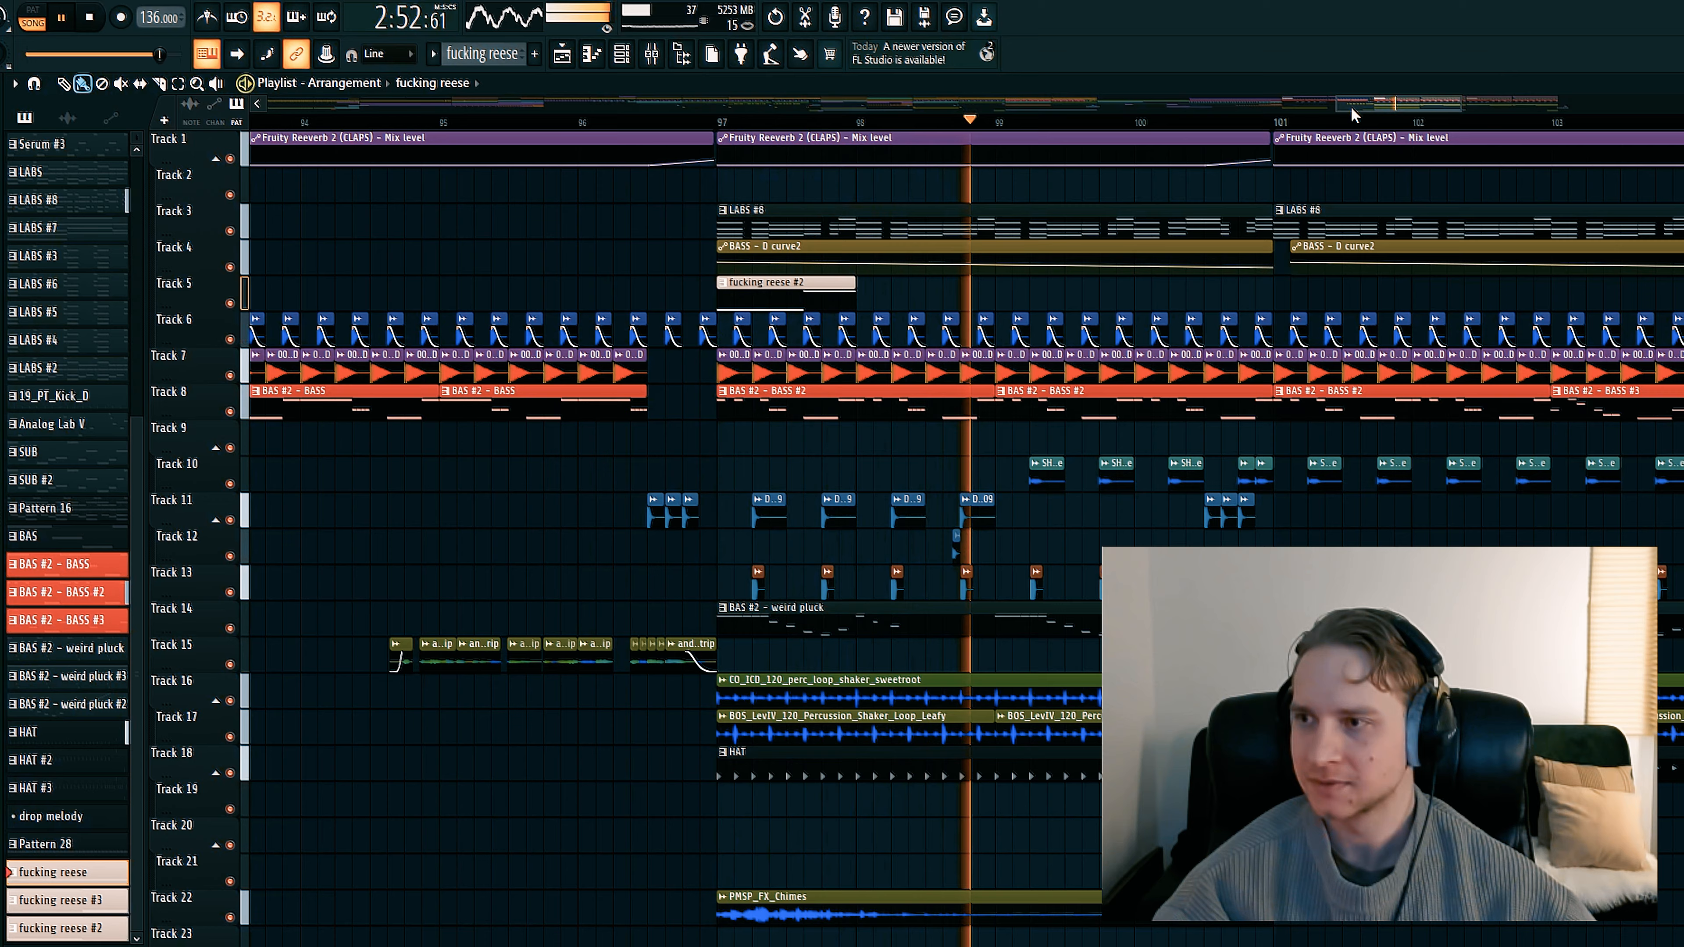
scroll(1316, 135, "down", 1)
left_click_drag(1360, 110, 1438, 104)
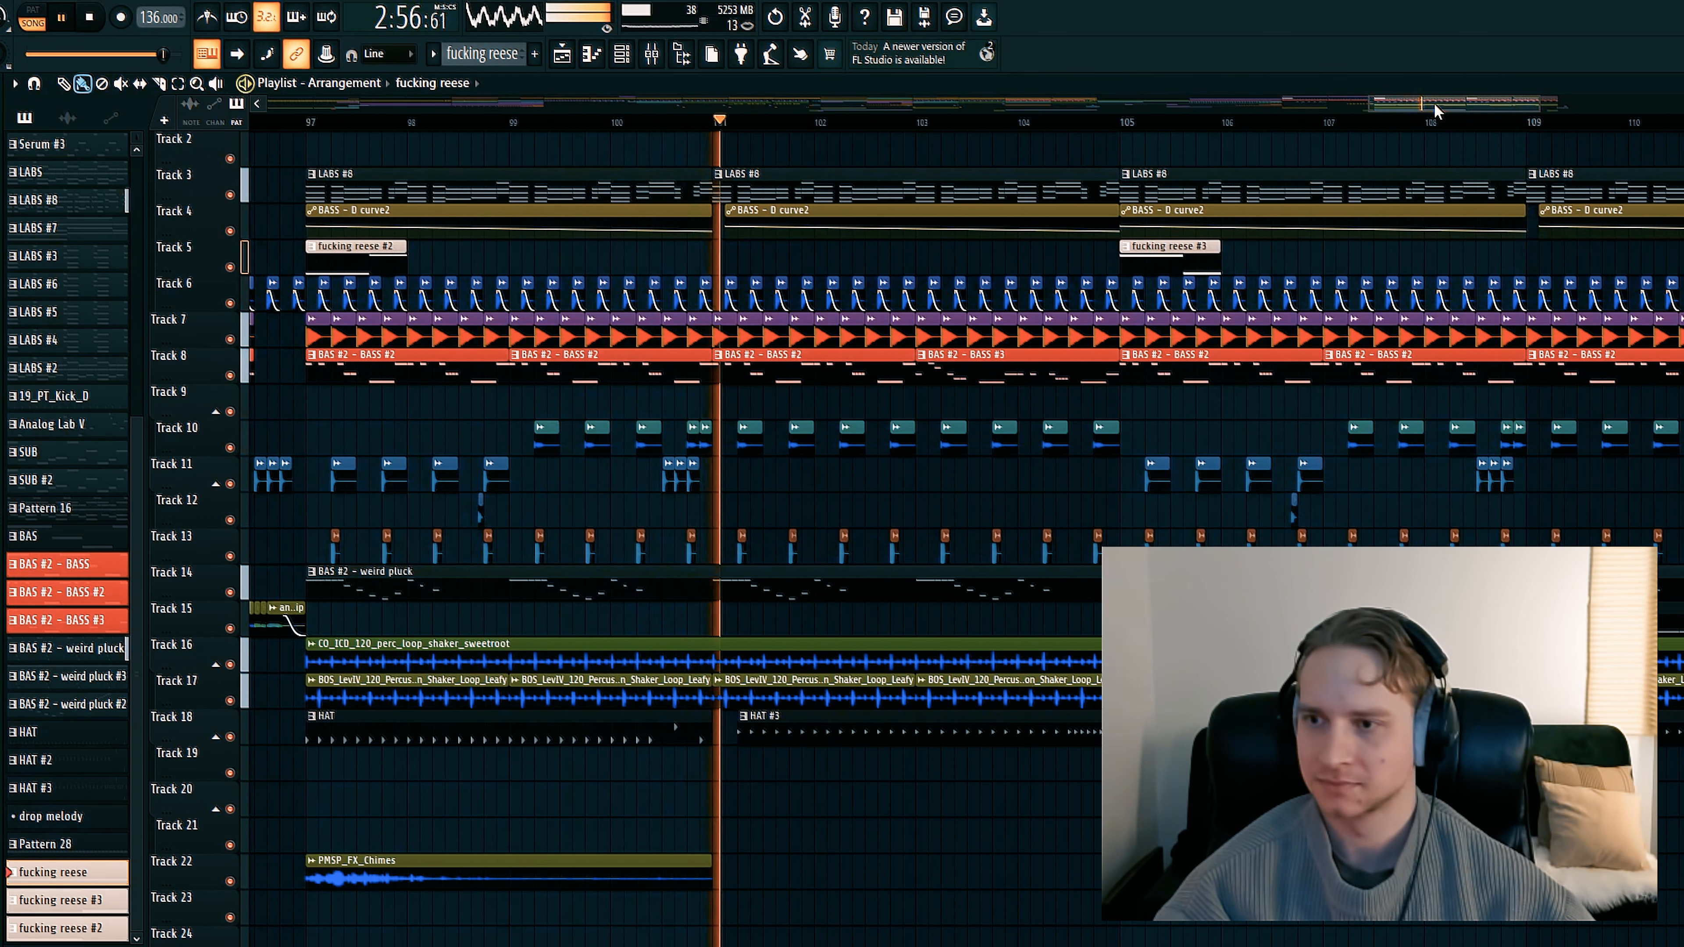